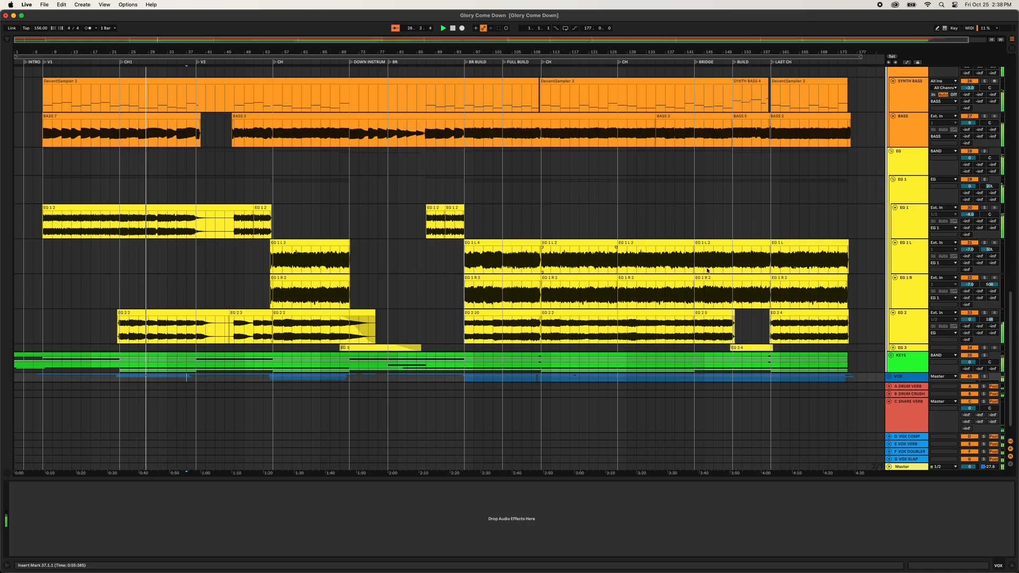
- Expand the KEYS group in the arrangement to show its individual tracks
left_click(893, 355)
scroll(876, 349, "down", 10)
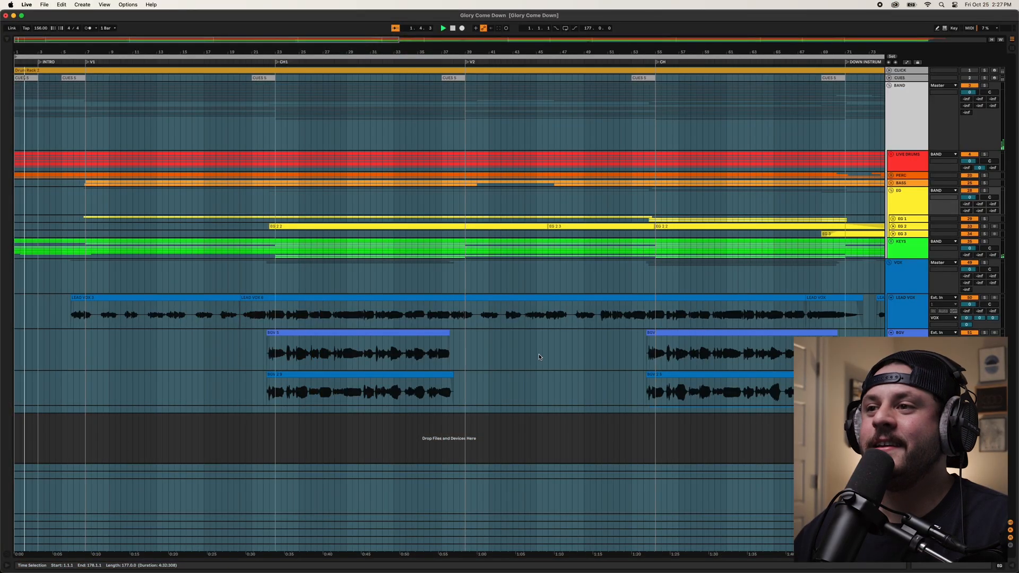
- Expand the BASS and PERC groups to show their individual tracks during playback
key("super+a")
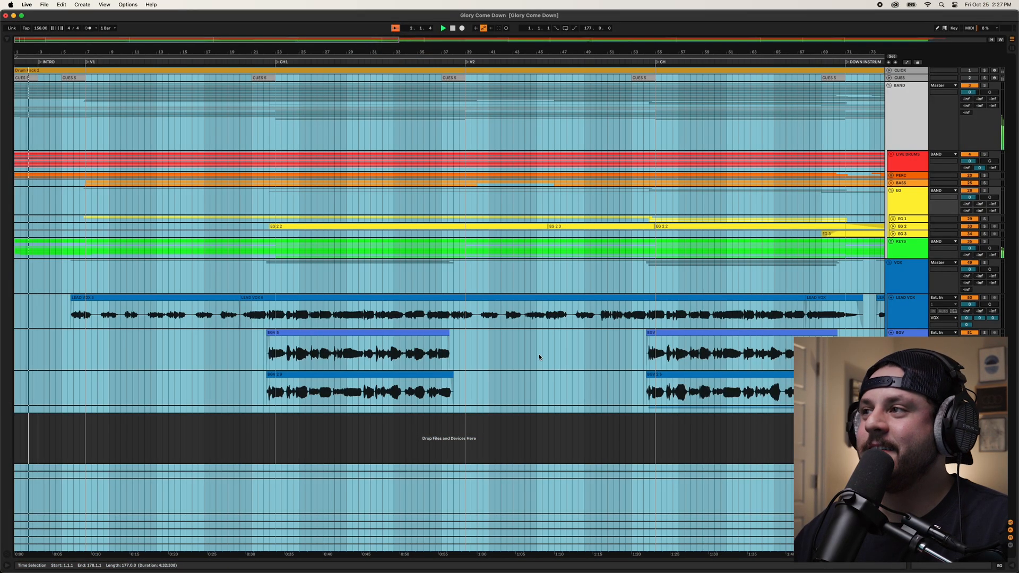
left_click(538, 355)
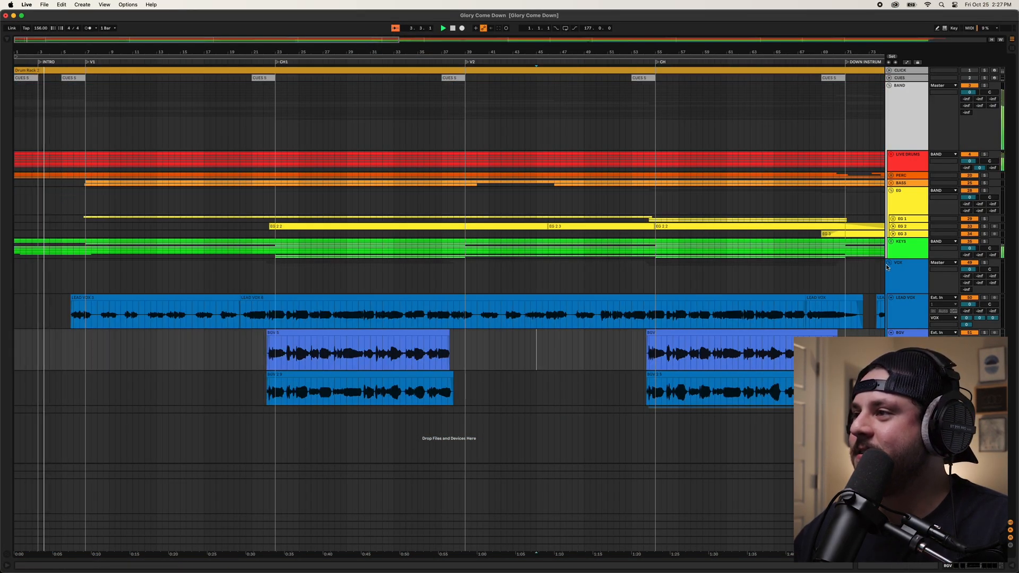
left_click(892, 183)
left_click(892, 176)
scroll(767, 244, "down", 2)
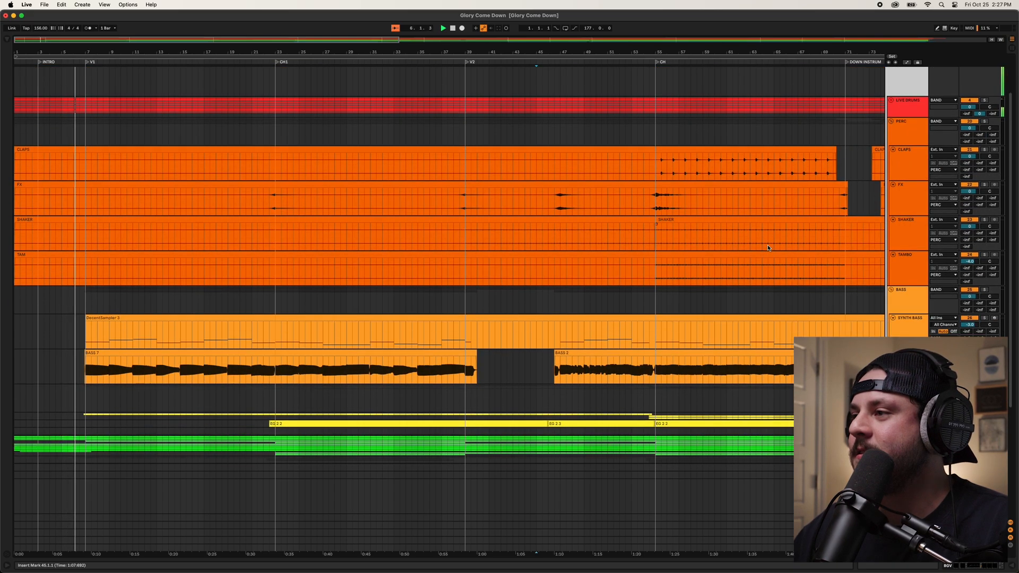
scroll(768, 244, "down", 6)
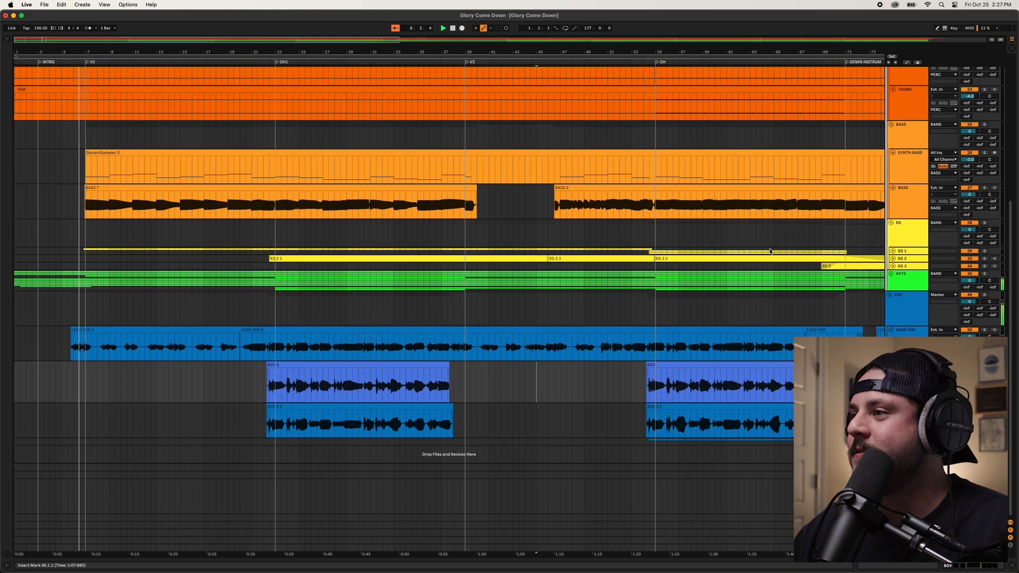
- Expand the KEYS group and look over its tracks down to the vocals
left_click(892, 275)
scroll(285, 343, "down", 9)
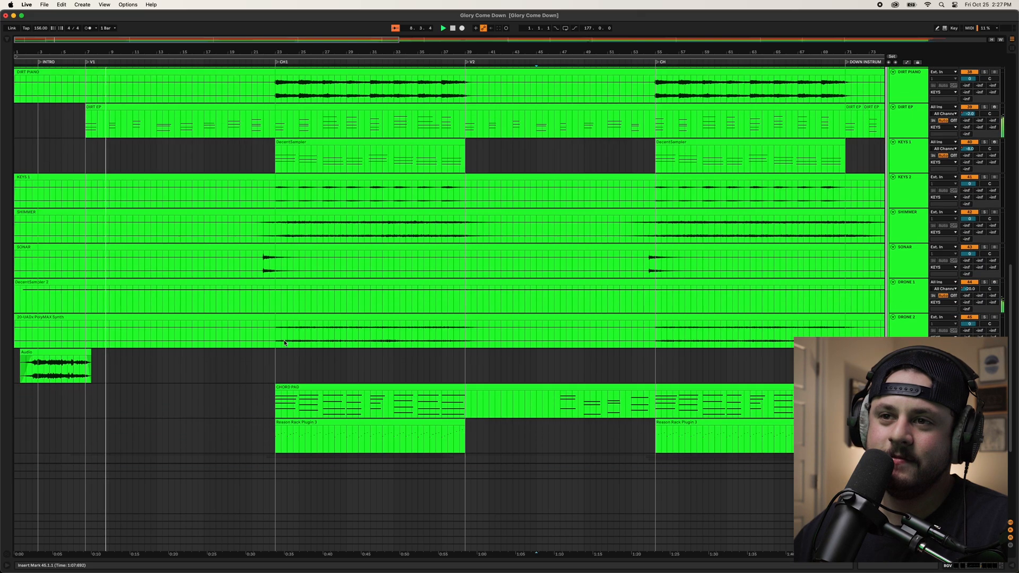
scroll(183, 298, "down", 6)
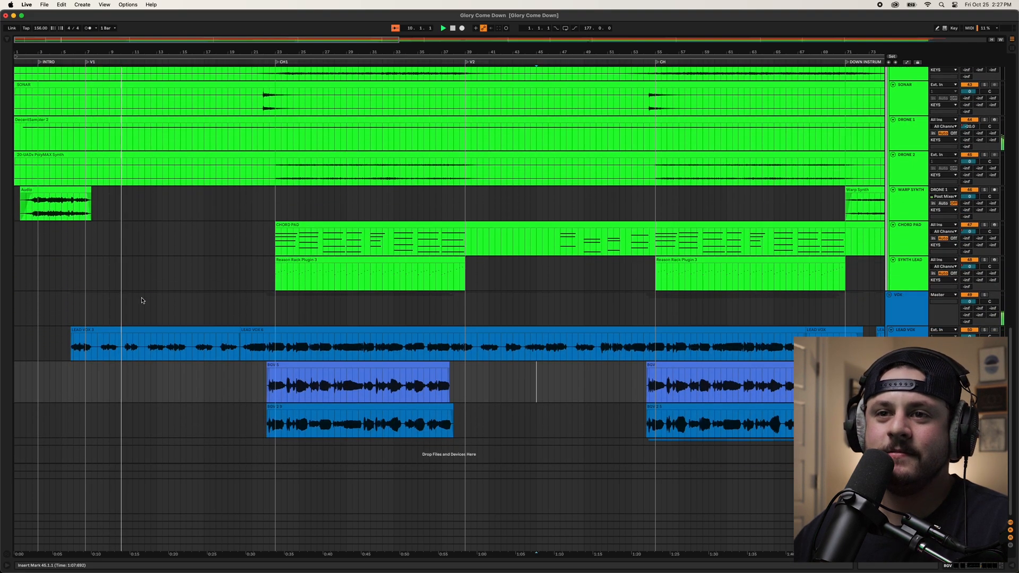
- Expand the EG 1 subgroup inside the electric guitar group to show its tracks
scroll(180, 298, "up", 14)
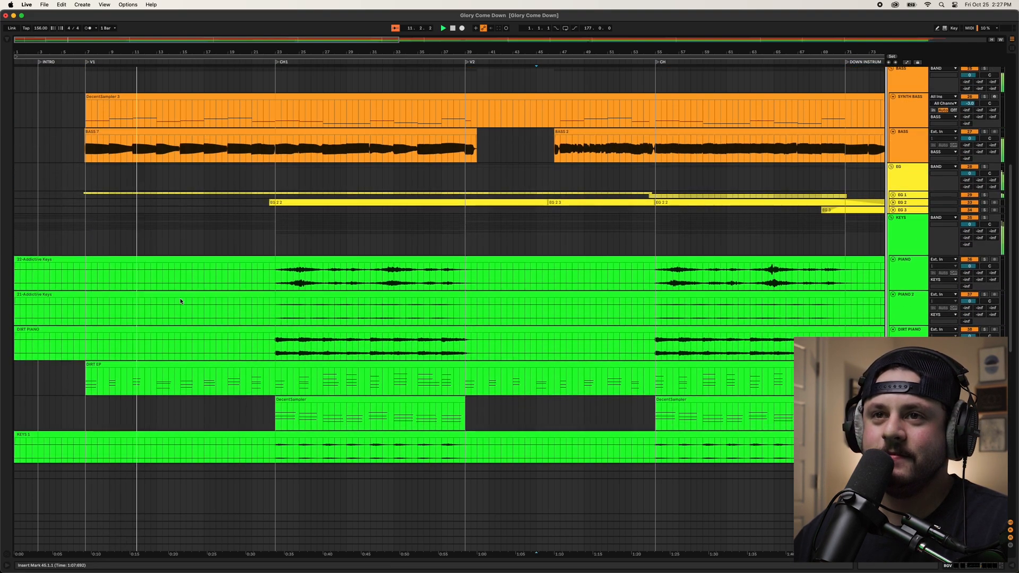
scroll(181, 302, "up", 8)
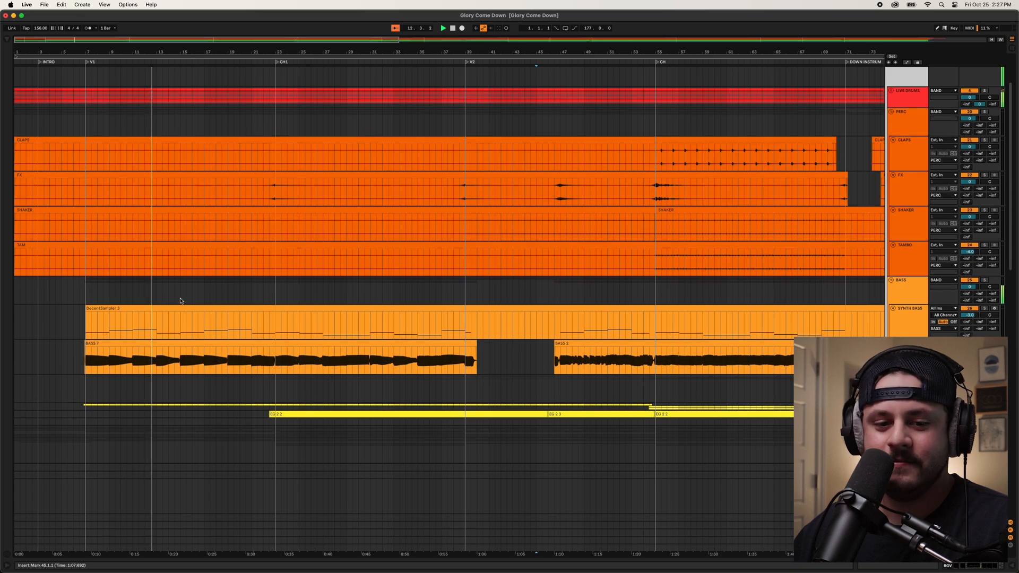
scroll(180, 301, "up", 1)
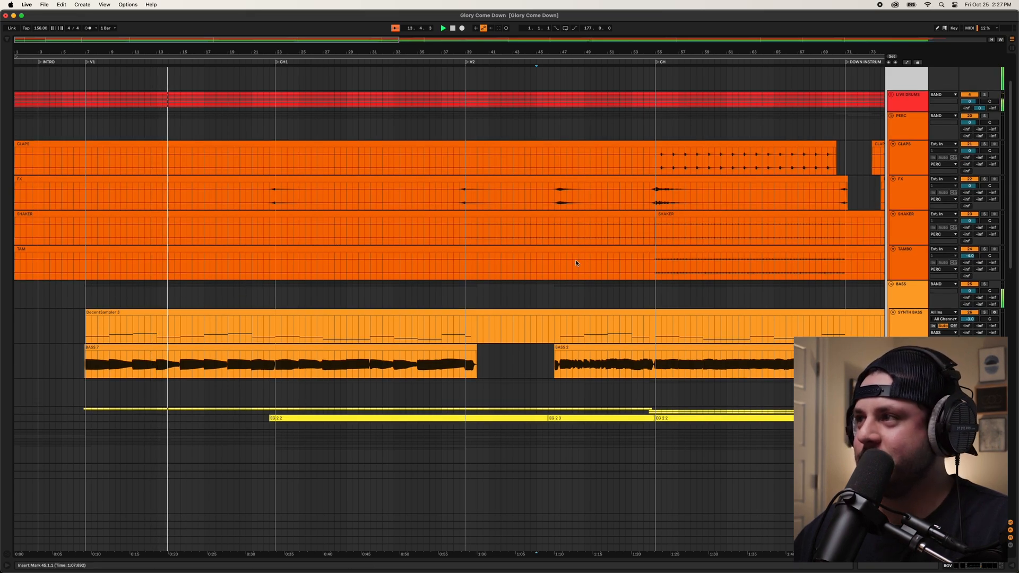
scroll(656, 215, "down", 2)
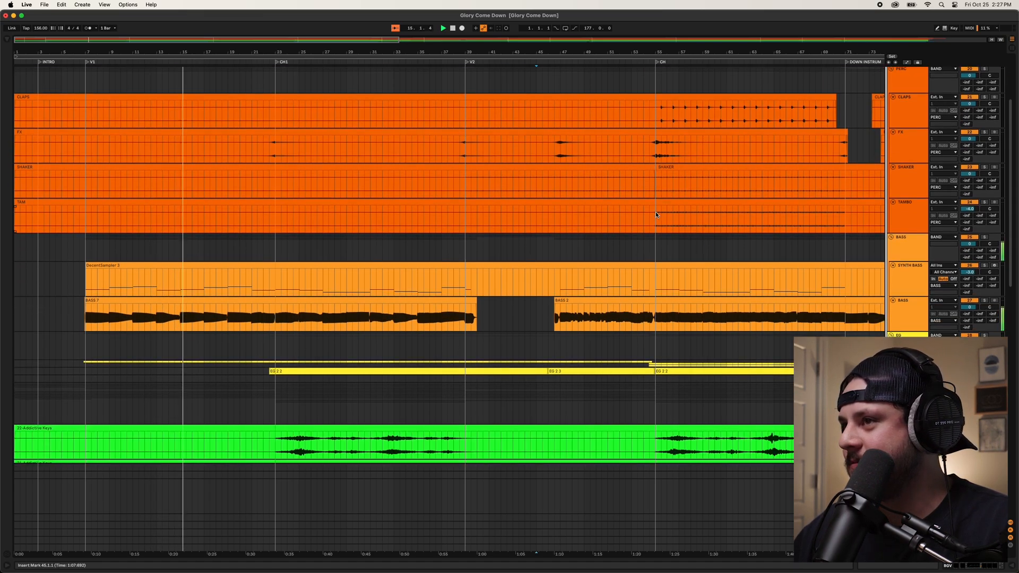
scroll(277, 239, "down", 5)
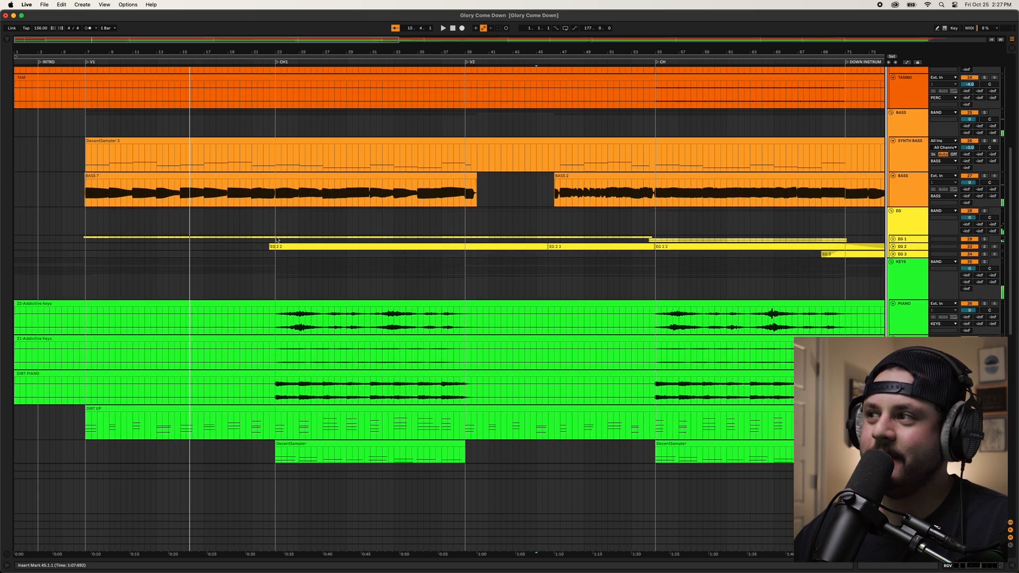
scroll(608, 223, "down", 4)
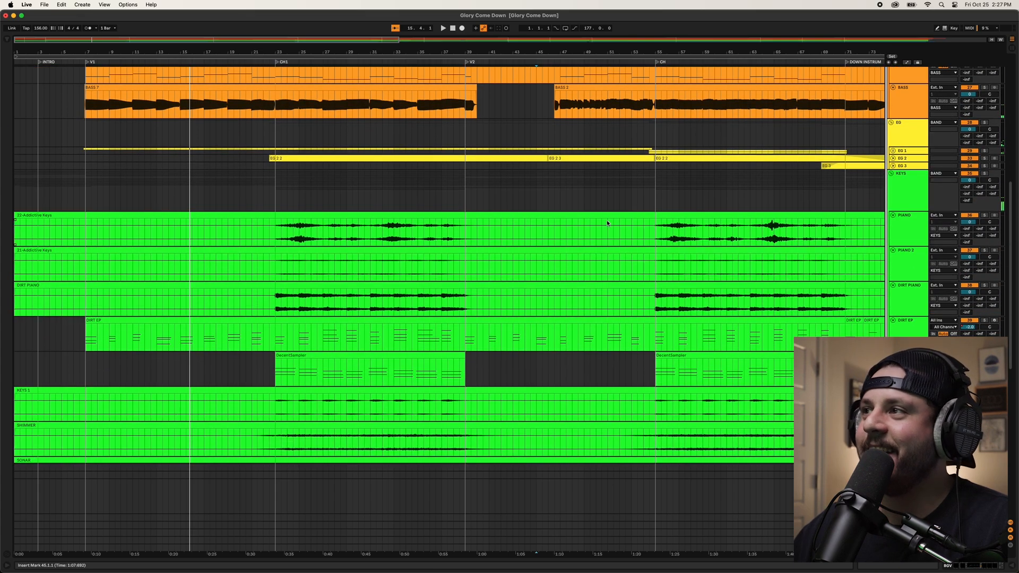
left_click(893, 151)
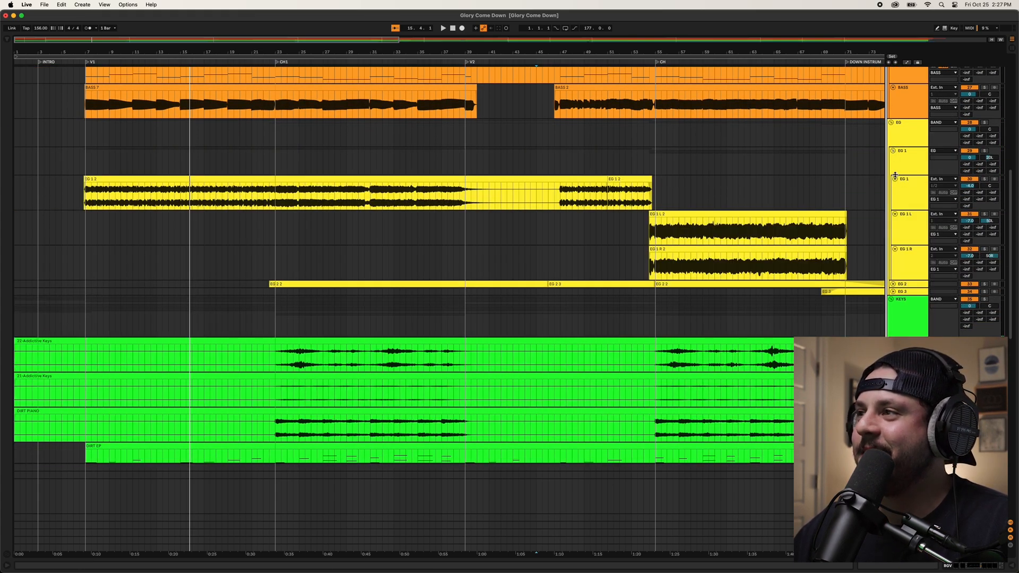
left_click(904, 137)
left_click(376, 167)
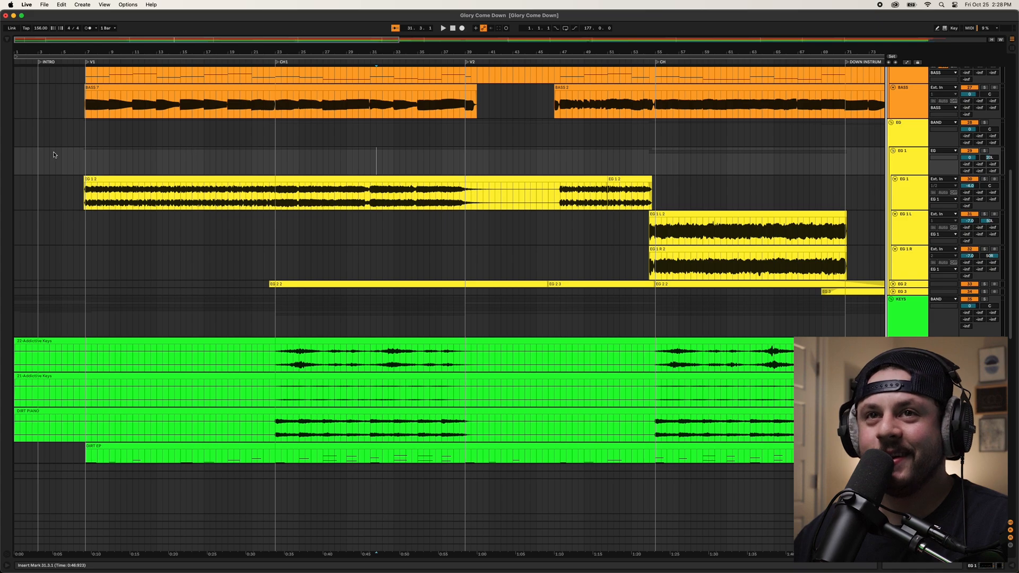
mouse_move(49, 62)
left_mouse_down()
mouse_move(49, 42)
mouse_move(49, 57)
left_mouse_up()
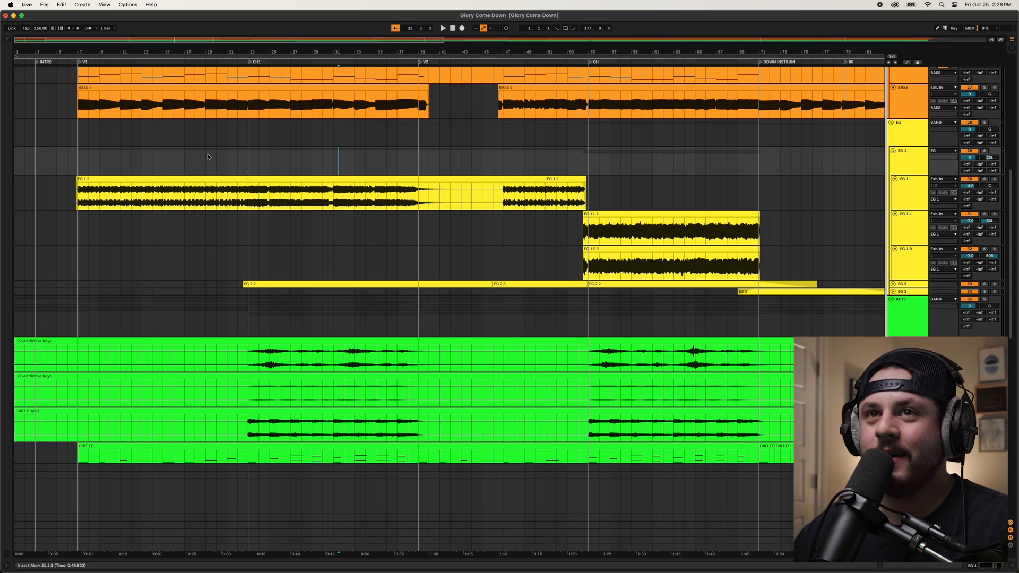
left_click(228, 57)
left_click(218, 127)
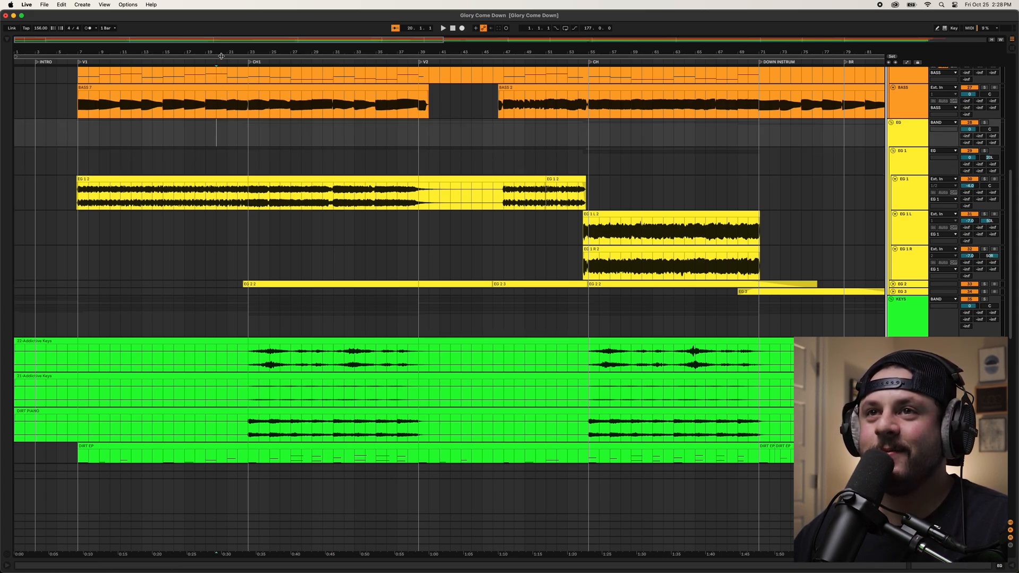
mouse_move(221, 57)
left_mouse_down()
mouse_move(413, 55)
mouse_move(395, 51)
left_mouse_up()
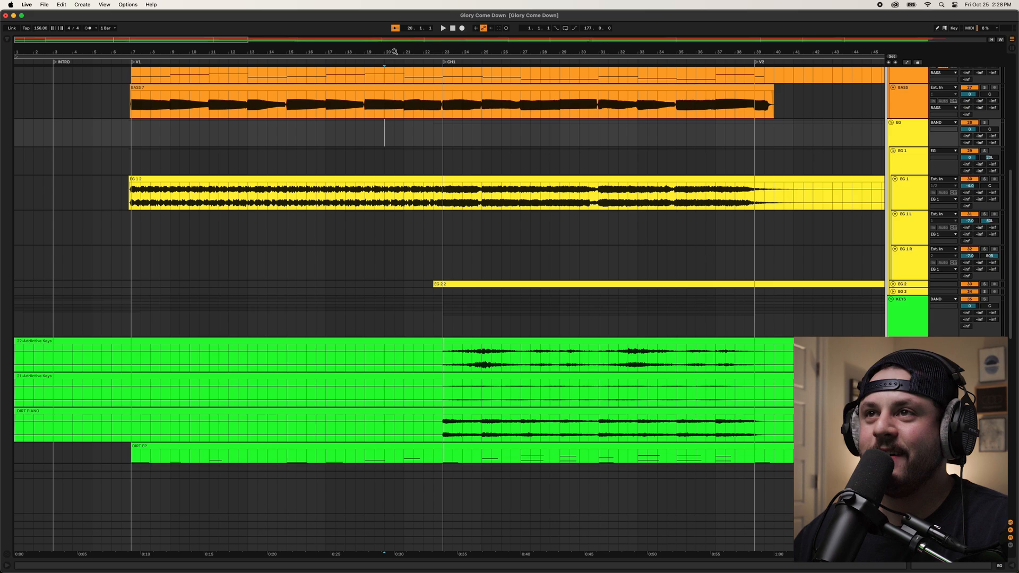
left_click(348, 151)
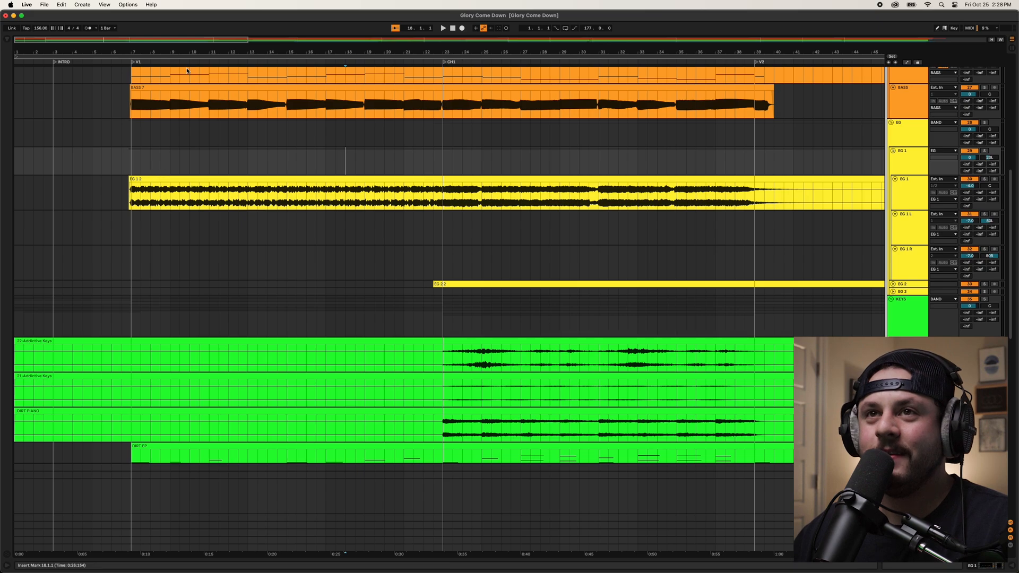
- Examine the bass, electric guitar, keys and vocal tracks across the arrangement from the intro to the full build
left_click_drag(192, 54, 110, 50)
scroll(155, 236, "up", 3)
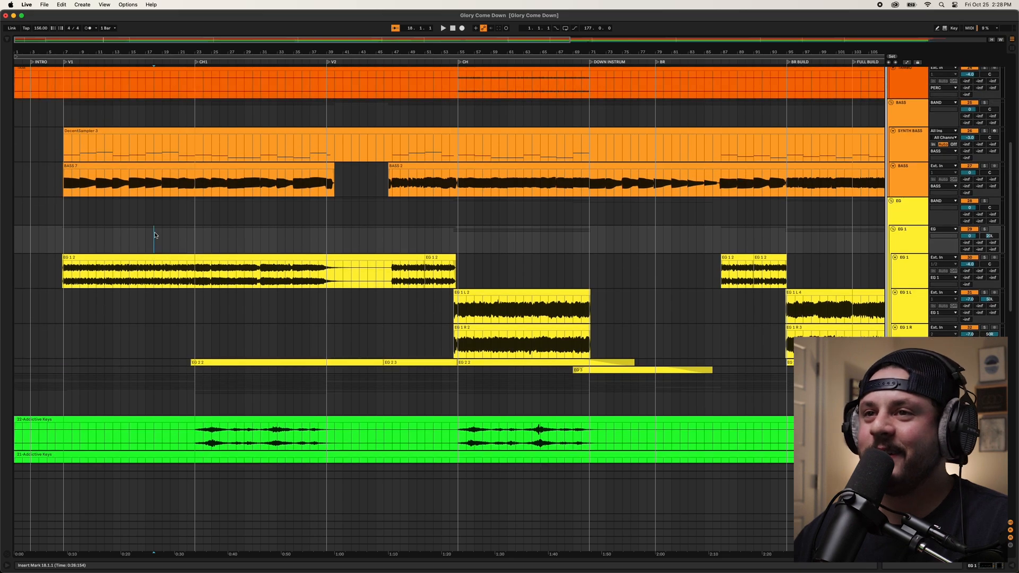
scroll(154, 235, "down", 9)
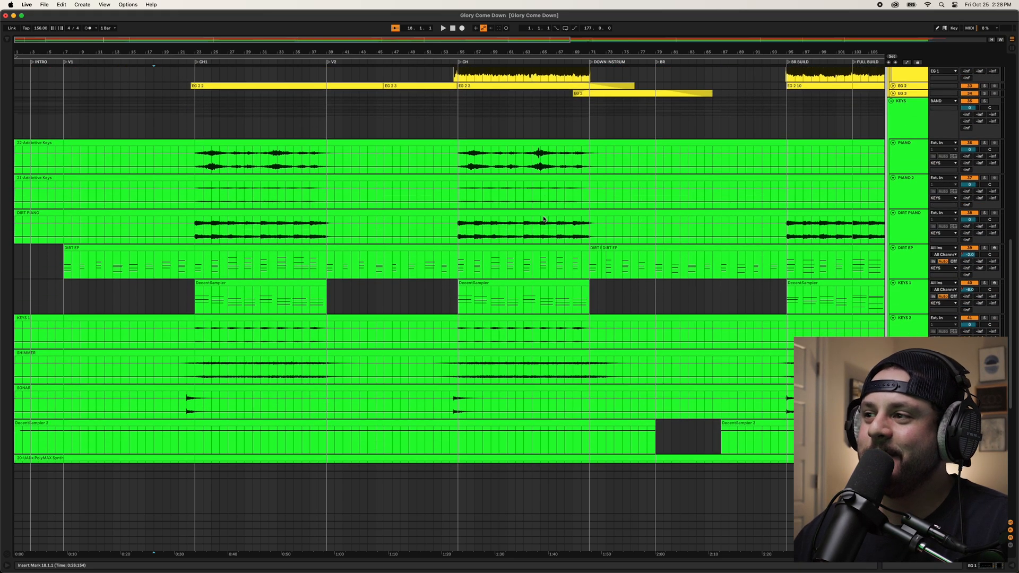
scroll(544, 219, "down", 5)
scroll(744, 287, "down", 1)
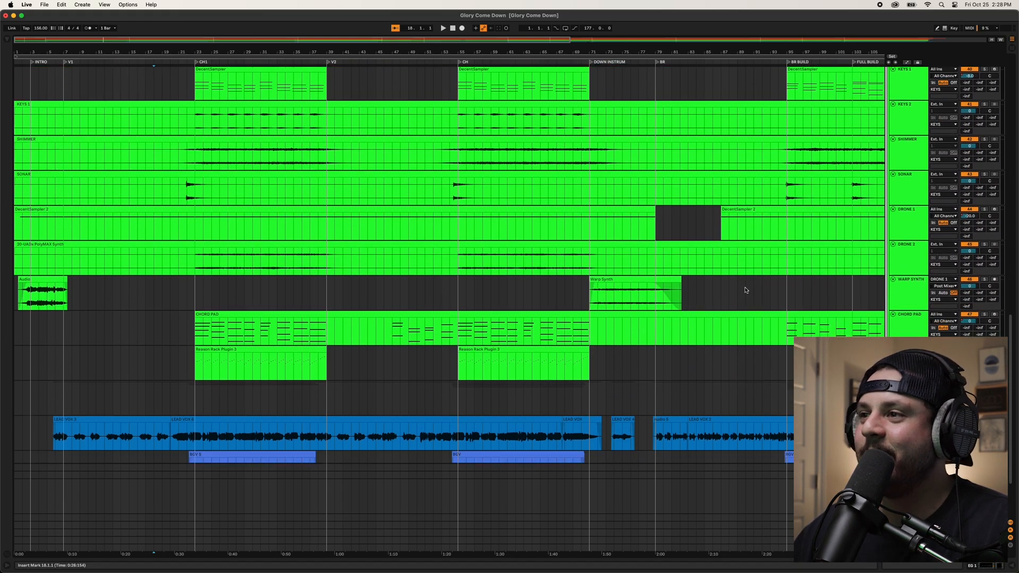
scroll(746, 291, "down", 1)
scroll(744, 364, "down", 6)
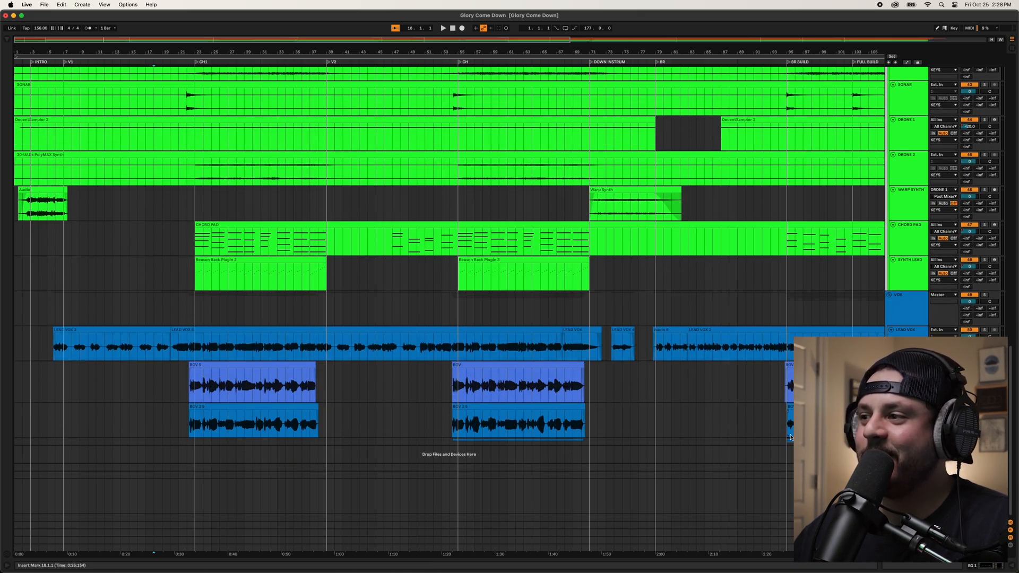
scroll(602, 378, "down", 8)
- Expand the LIVE DRUMS group to show its kick, snare and tom tracks
scroll(603, 374, "up", 15)
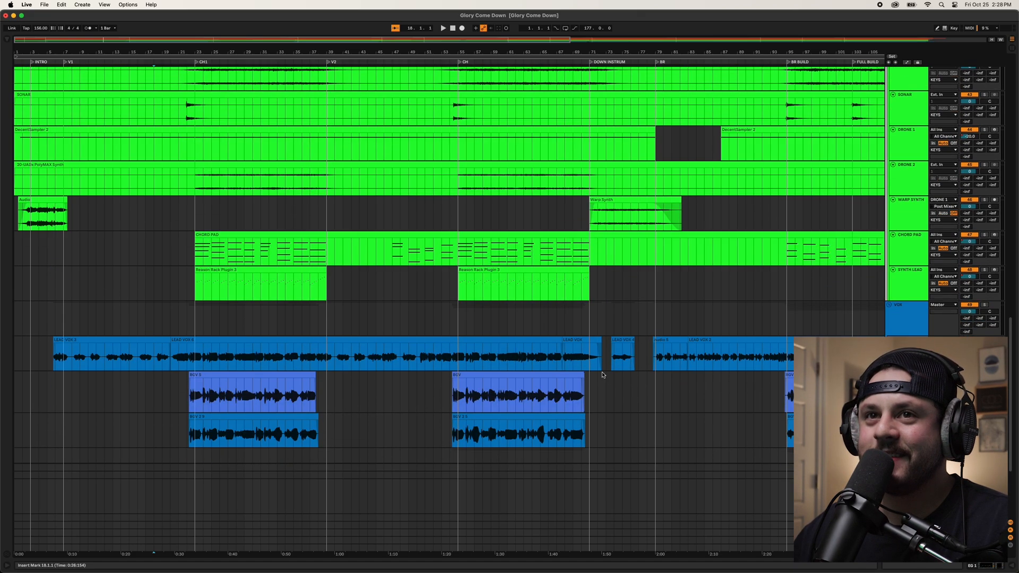
scroll(603, 374, "up", 20)
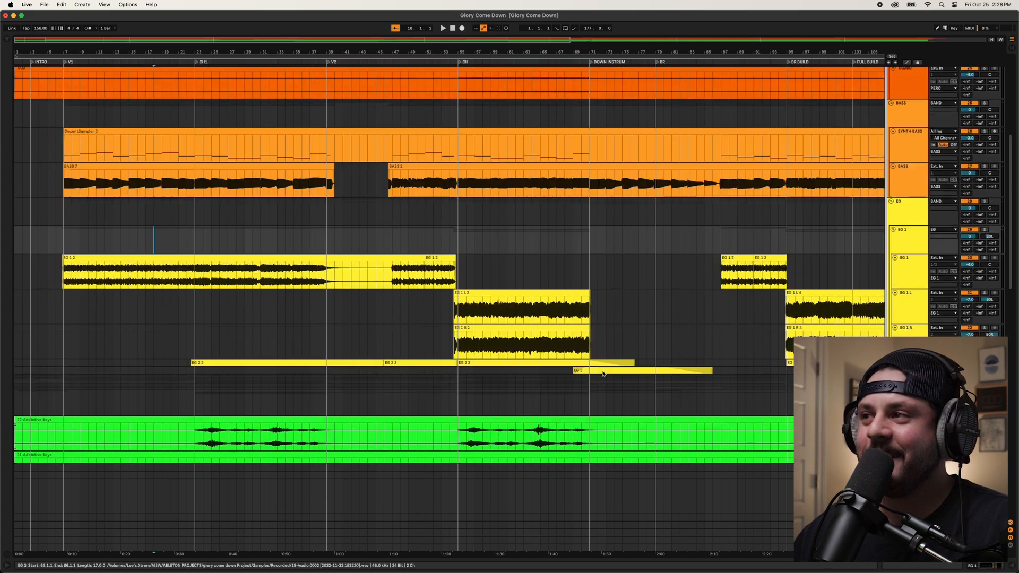
scroll(603, 374, "down", 5)
scroll(603, 372, "up", 18)
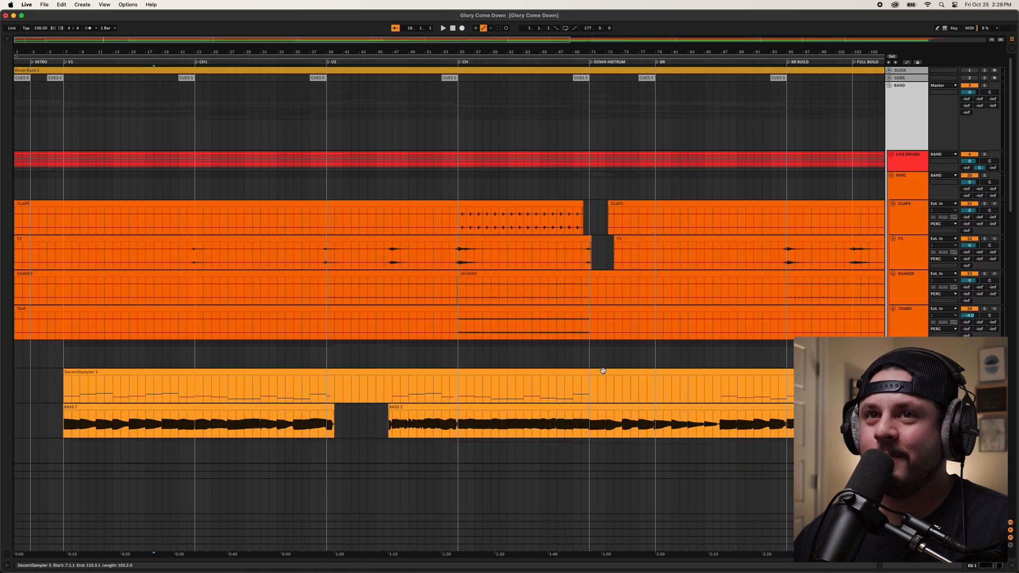
left_click(892, 156)
scroll(165, 219, "down", 2)
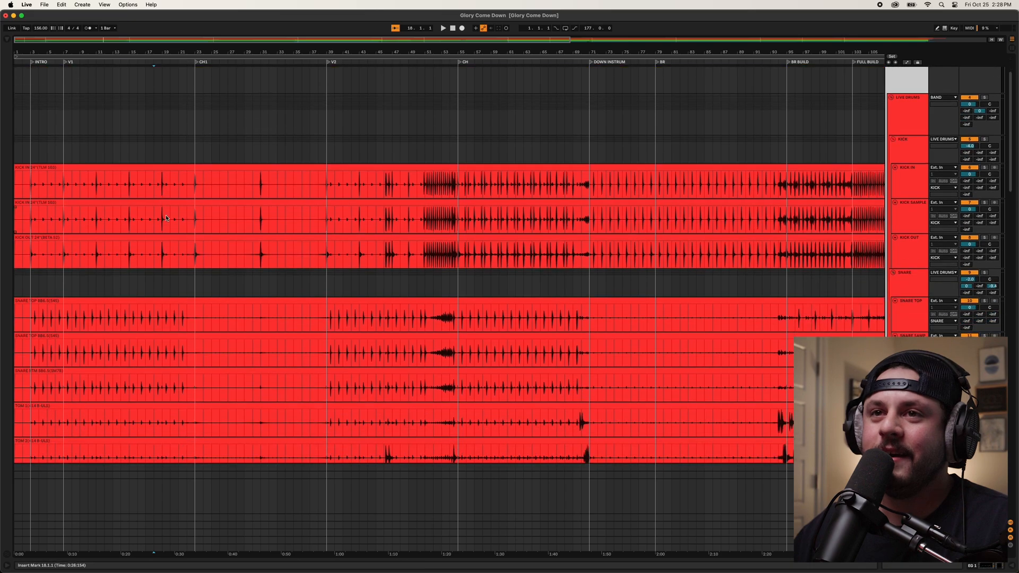
- Select the KICK IN clip and play the song from the start with the LIVE DRUMS group soloed
left_click(157, 167)
left_click_drag(126, 55, 220, 73)
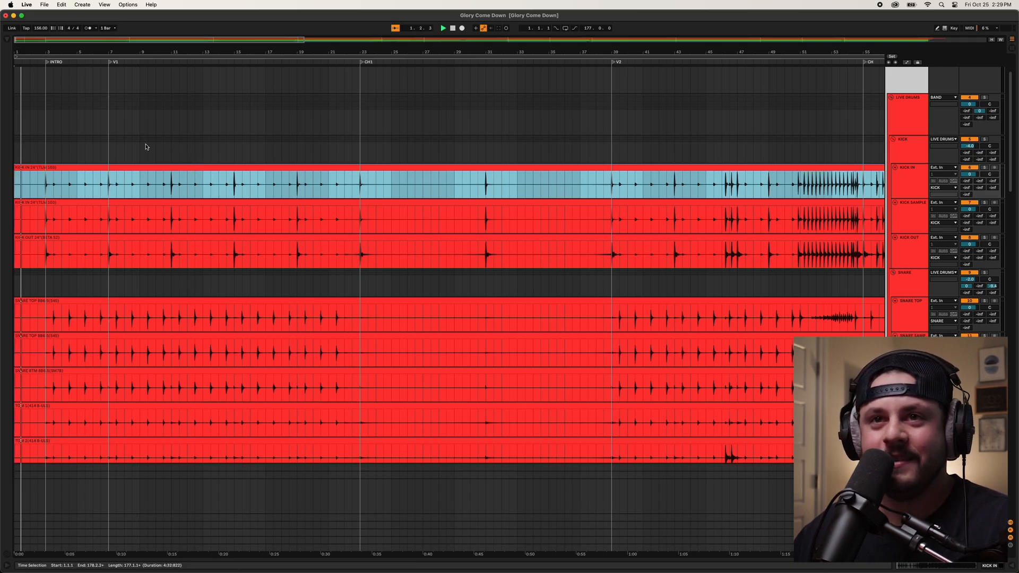
left_click_drag(57, 51, 86, 72)
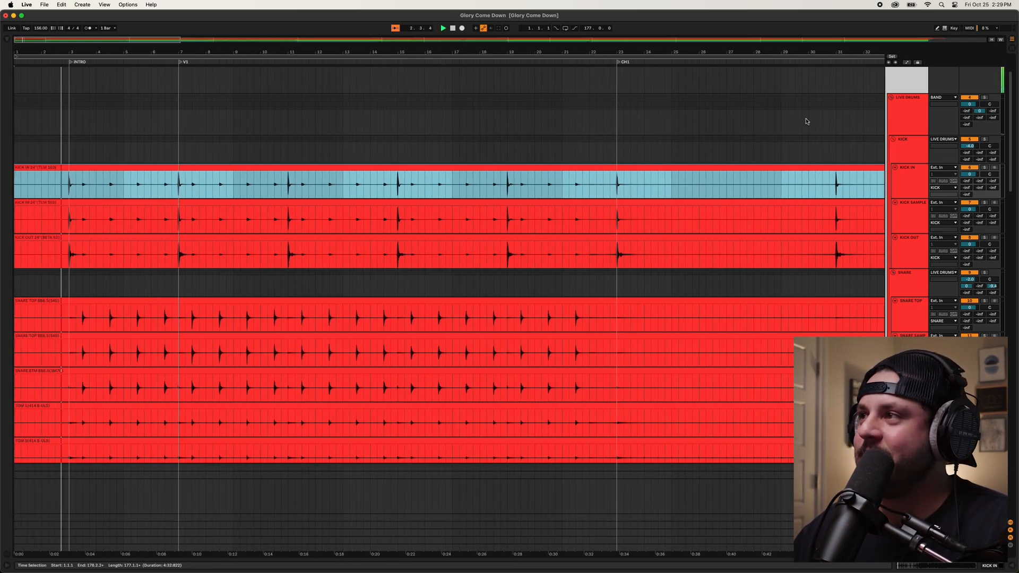
left_click(985, 98)
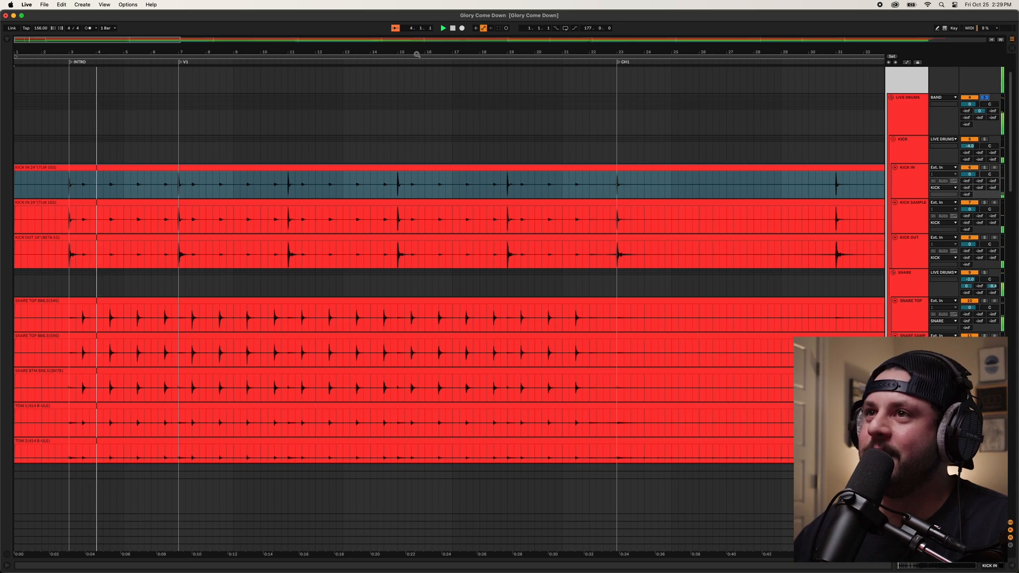
left_click_drag(416, 54, 584, 69)
scroll(525, 261, "down", 1)
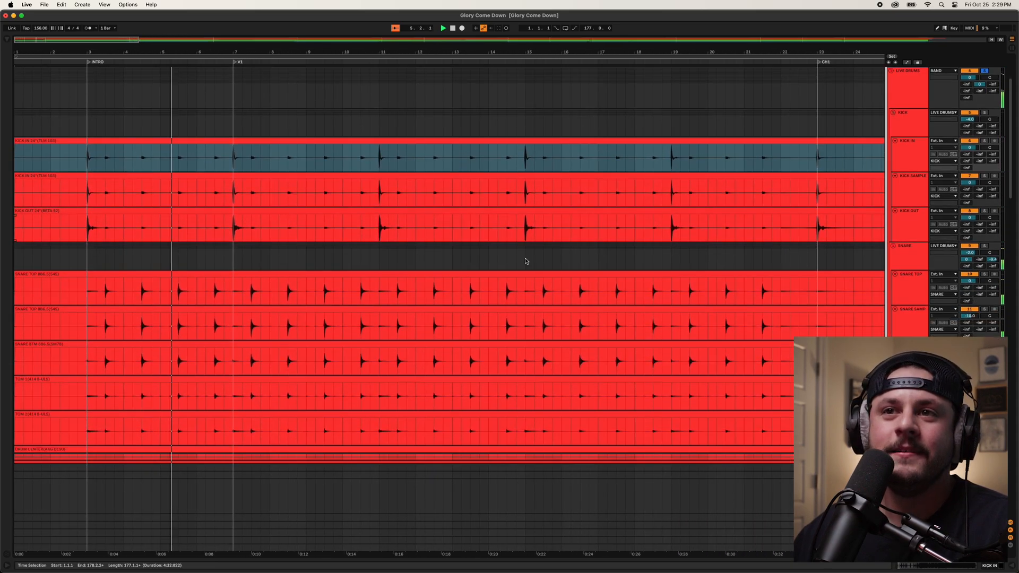
- Select the KICK SAMPLE track and show its audio effects chain
scroll(526, 261, "down", 3)
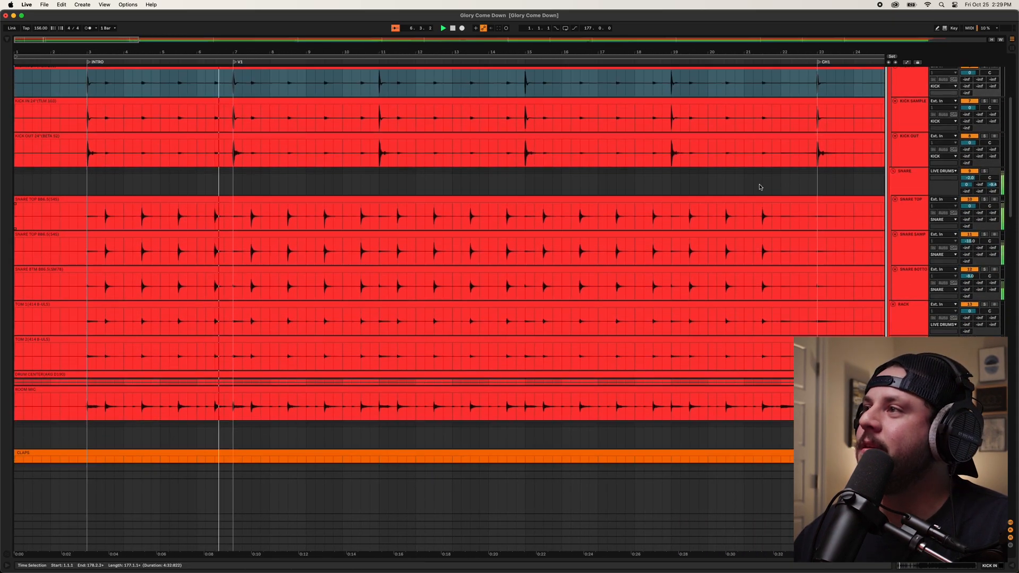
scroll(760, 187, "up", 2)
left_click(909, 123)
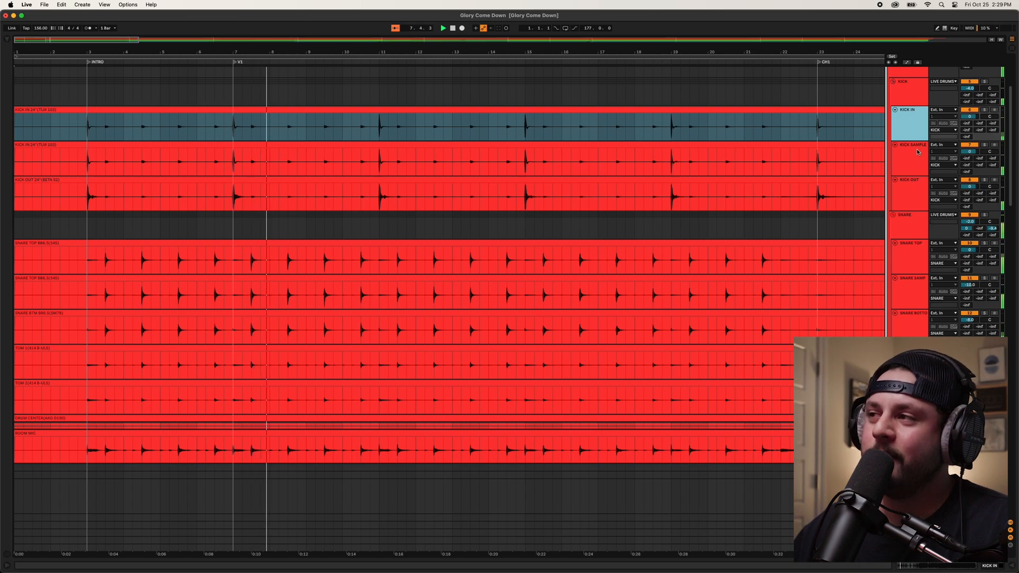
left_click(919, 161)
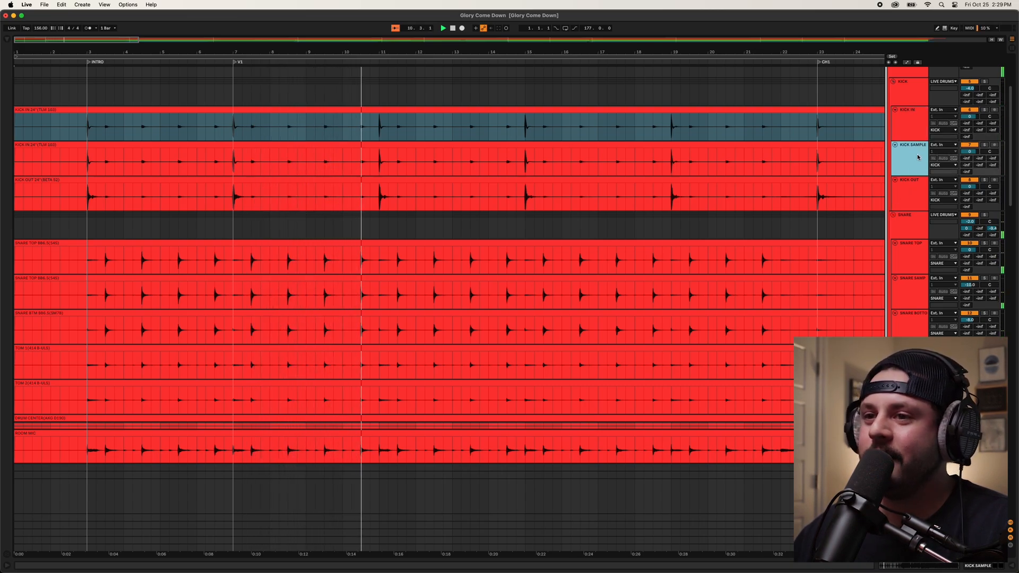
left_click(404, 360)
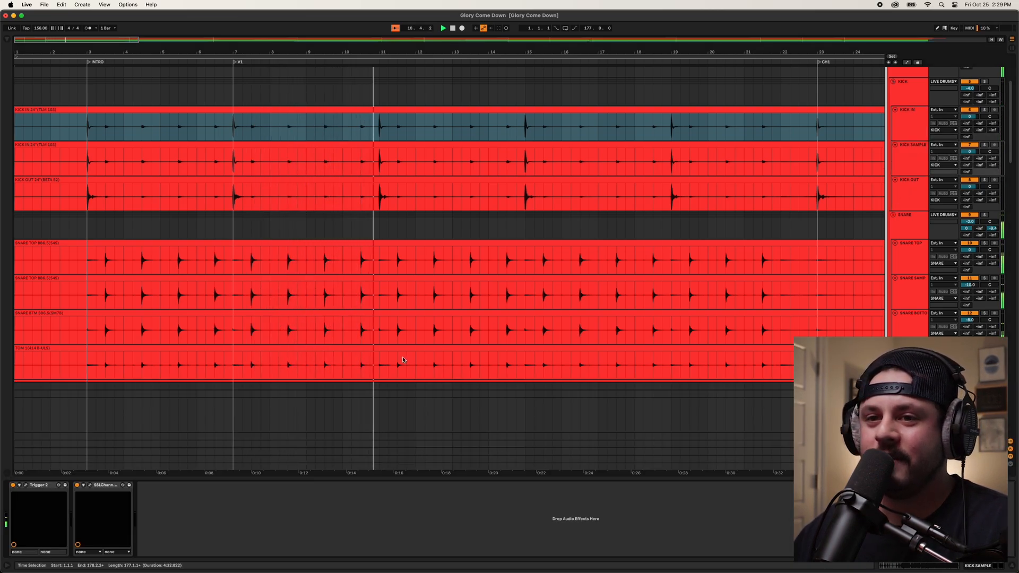
- Open the Trigger 2 plugin on the KICK SAMPLE track and play the track soloed through verse 1 up to CH1
left_click(26, 486)
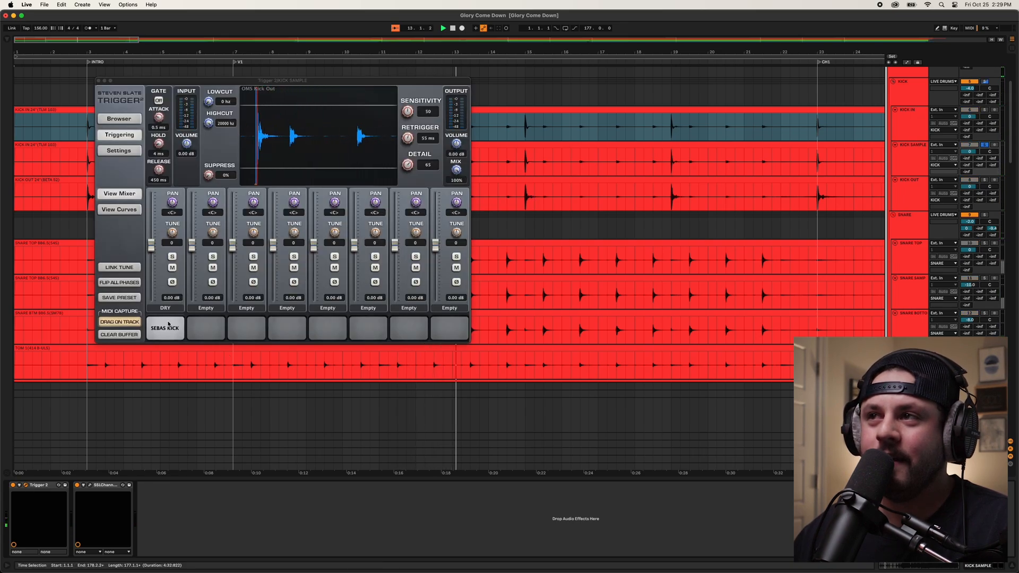
left_click(578, 163)
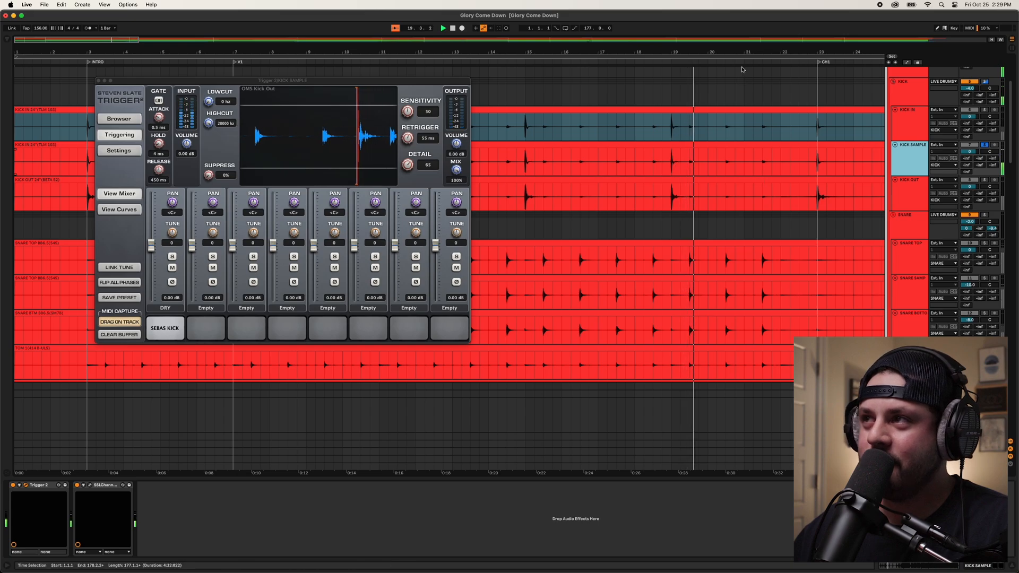
mouse_move(744, 52)
left_mouse_down()
mouse_move(744, 80)
mouse_move(744, 47)
left_mouse_up()
left_click_drag(669, 48, 718, 58)
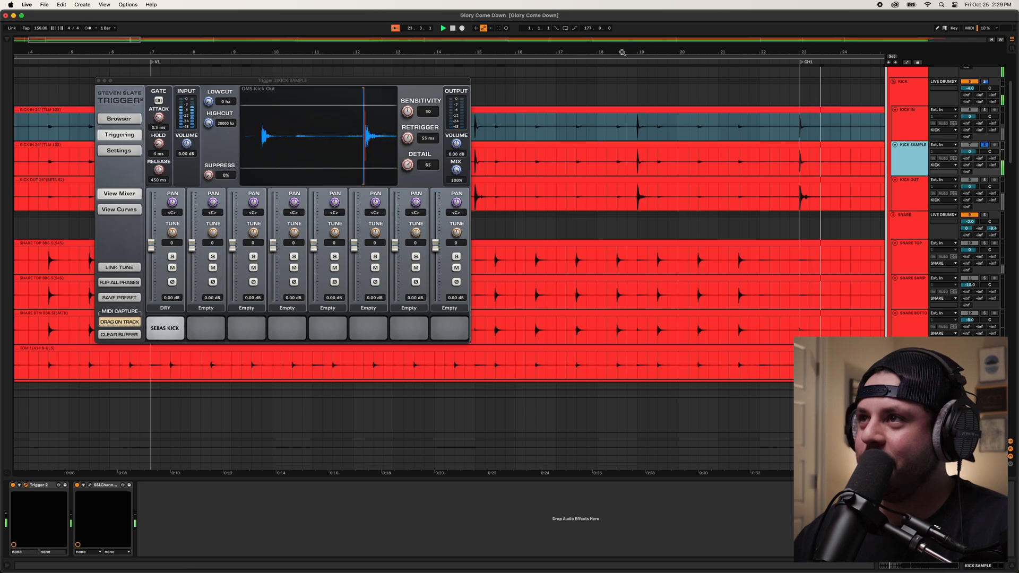
left_click_drag(589, 52, 584, 18)
left_click_drag(375, 52, 759, 65)
key("s")
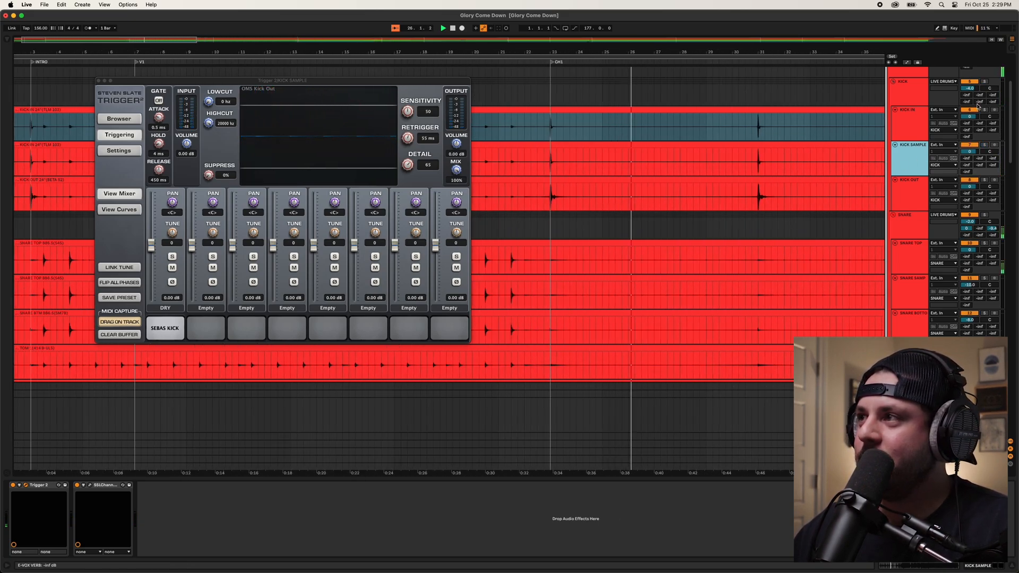
- Solo the KICK group and play its combined tracks from about bar 14 in verse 1
left_click(985, 82)
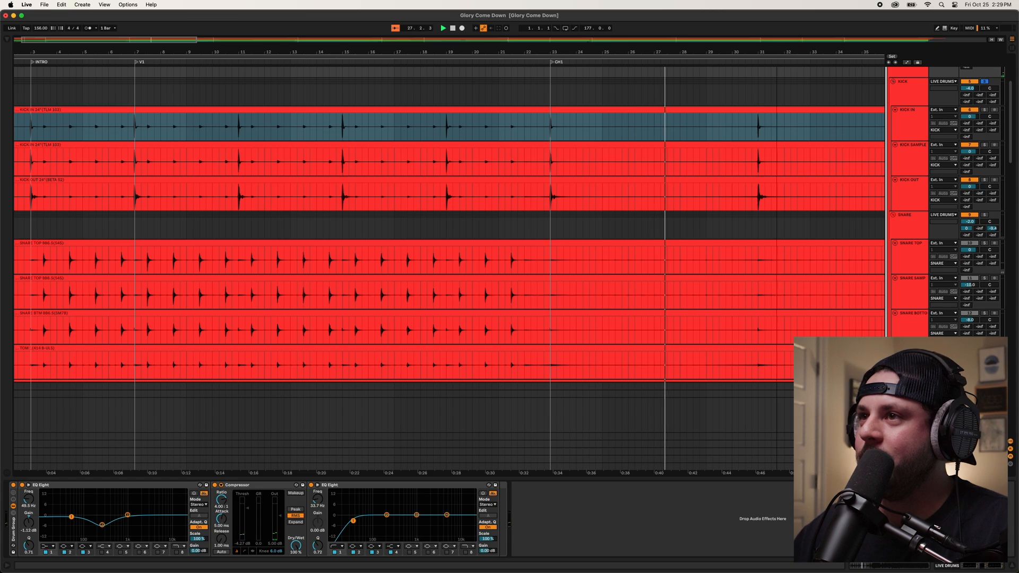
left_click_drag(315, 55, 313, 51)
key("space")
key("space")
left_click(303, 69)
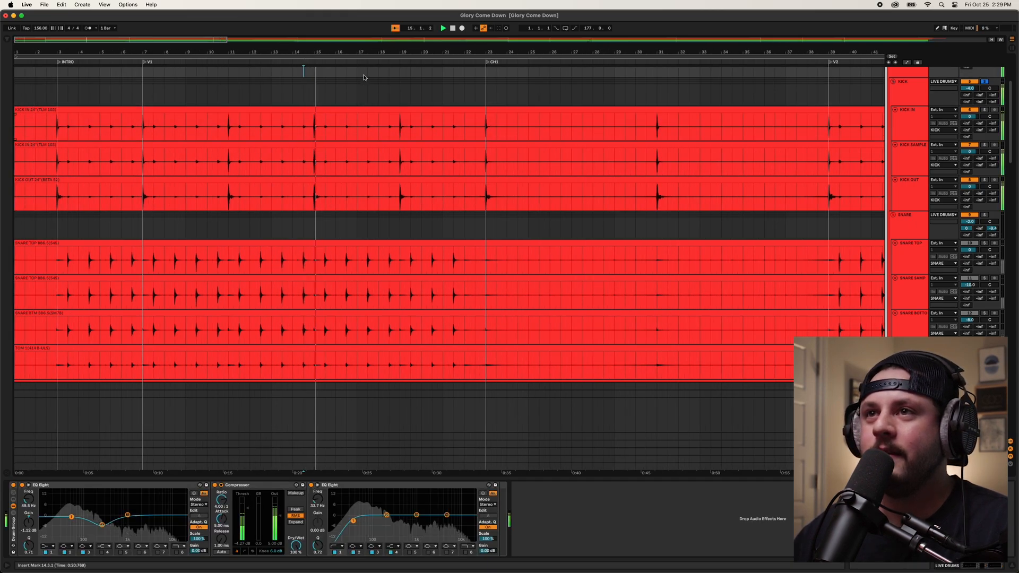
left_click_drag(378, 51, 470, 50)
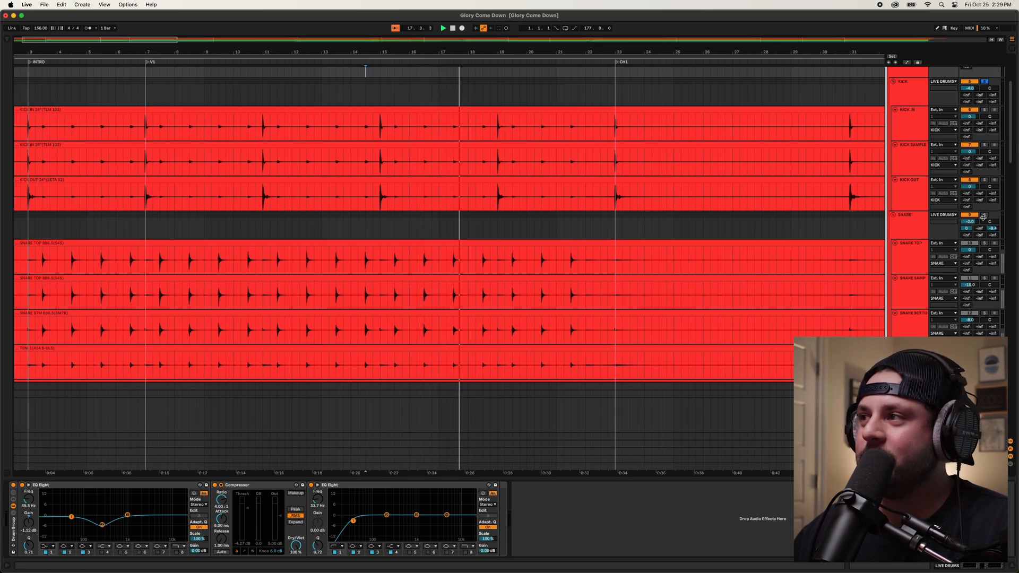
- Solo the SNARE group and its SNARE SAMPLE track, and inspect the dry and room samples in its Trigger 2 plugin
left_click(984, 215)
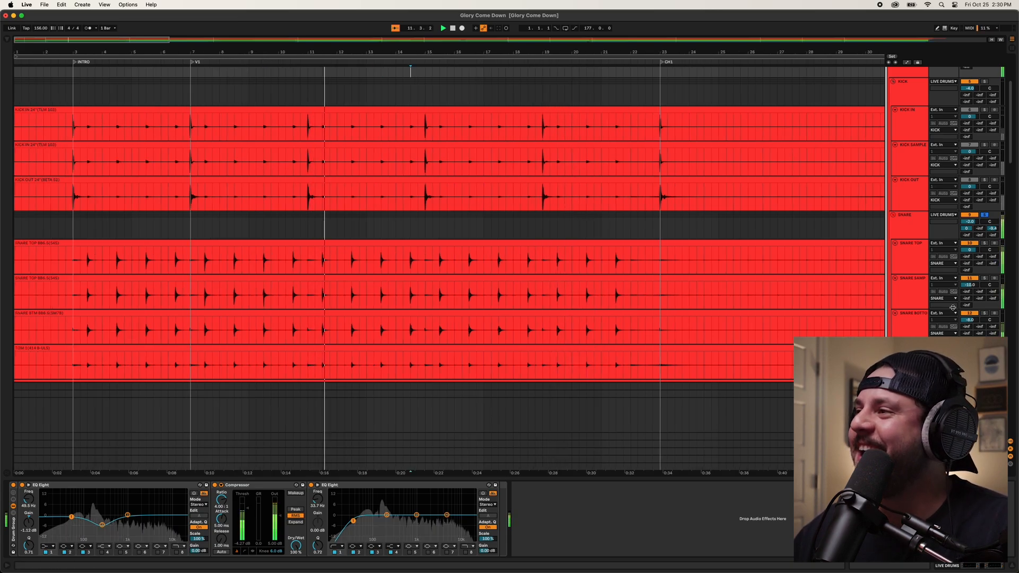
left_click(985, 279)
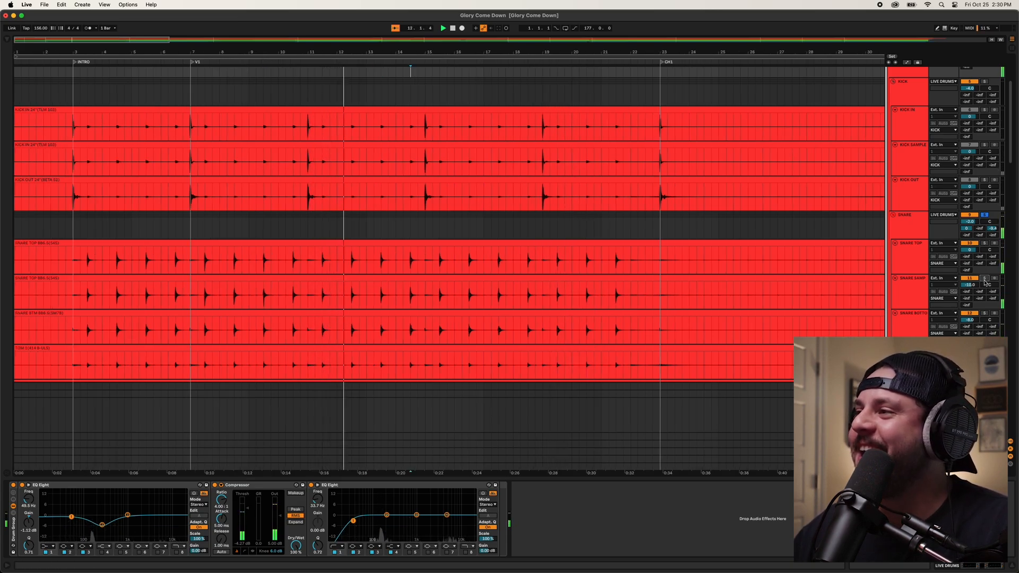
left_click(911, 292)
left_click(26, 486)
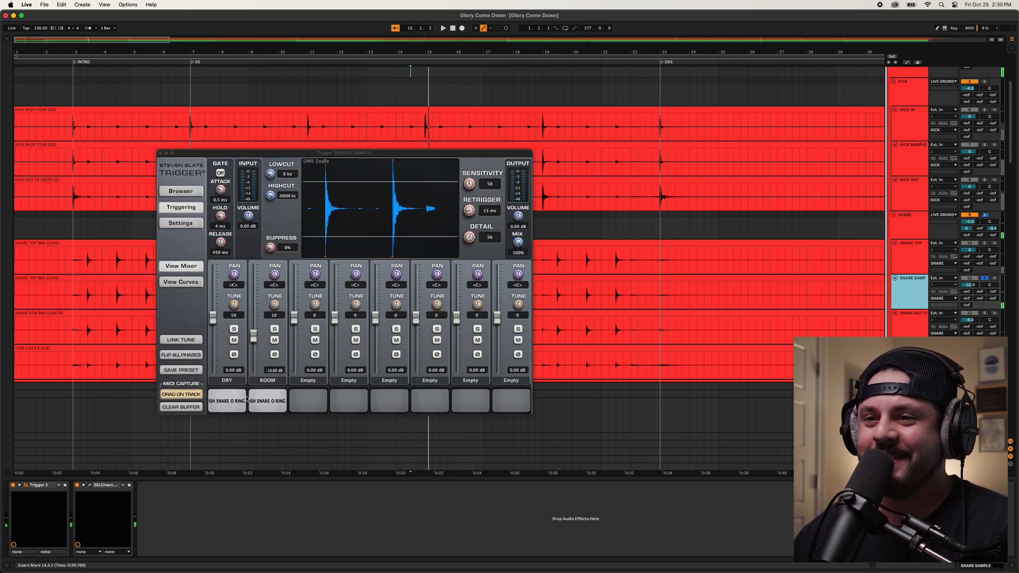
left_click(227, 407)
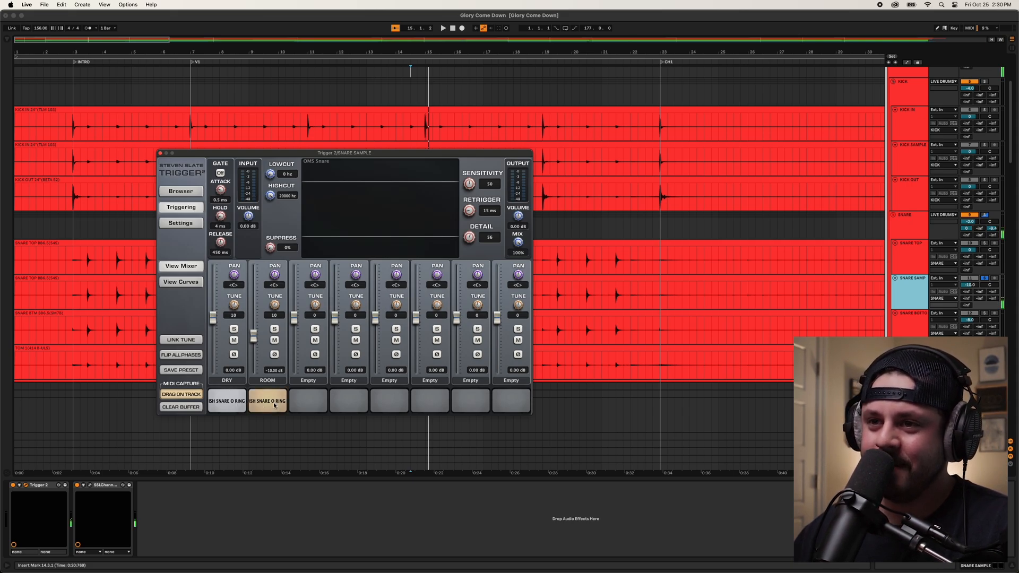
left_click(160, 153)
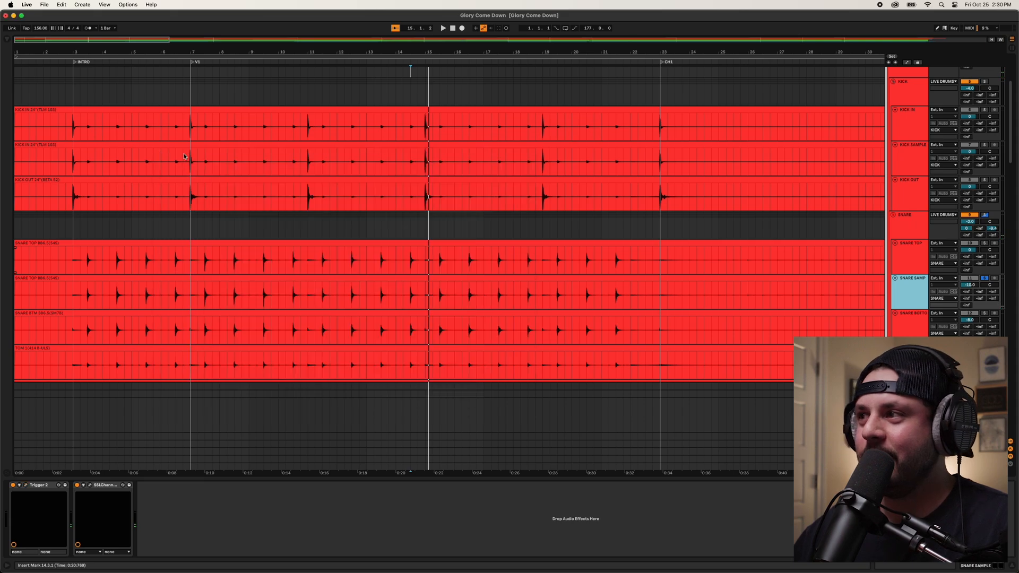
- Play the soloed SNARE group with the SNARE SAMPLE track switched off
left_click(985, 278)
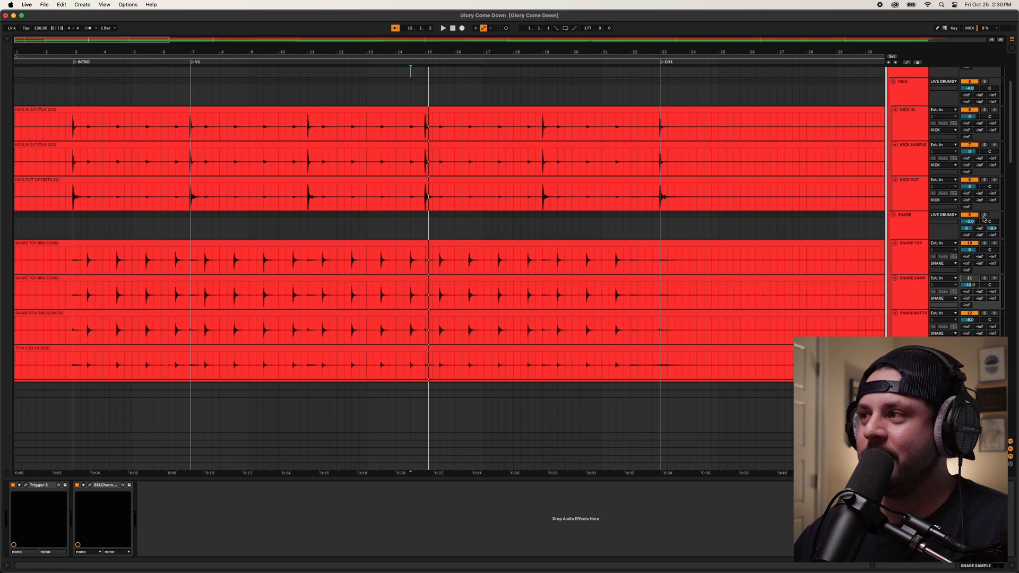
left_click(985, 216)
key("space")
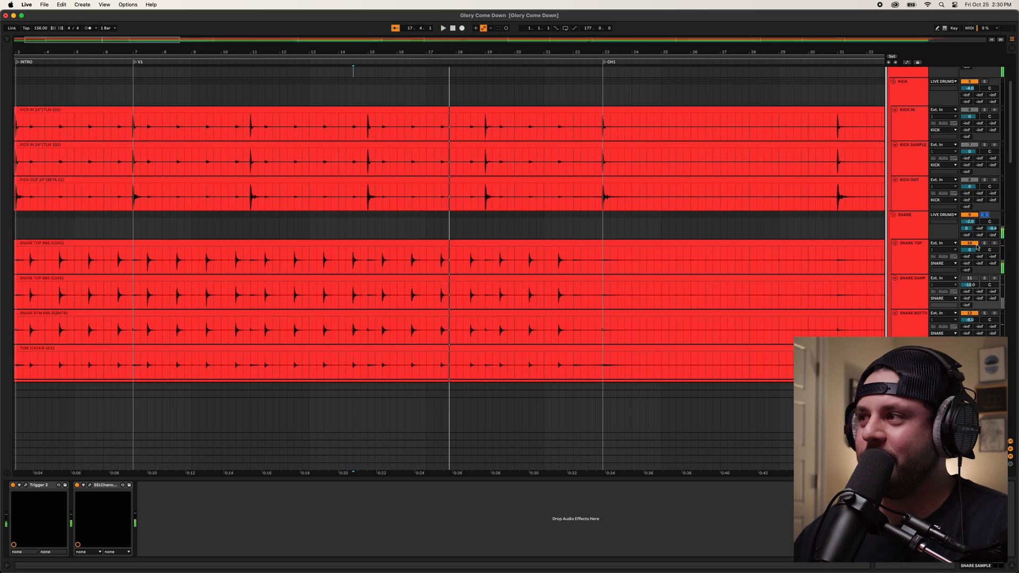
- Select the DRONE 1 clip in the KEYS group and play that track from the start, soloed
scroll(808, 280, "down", 2)
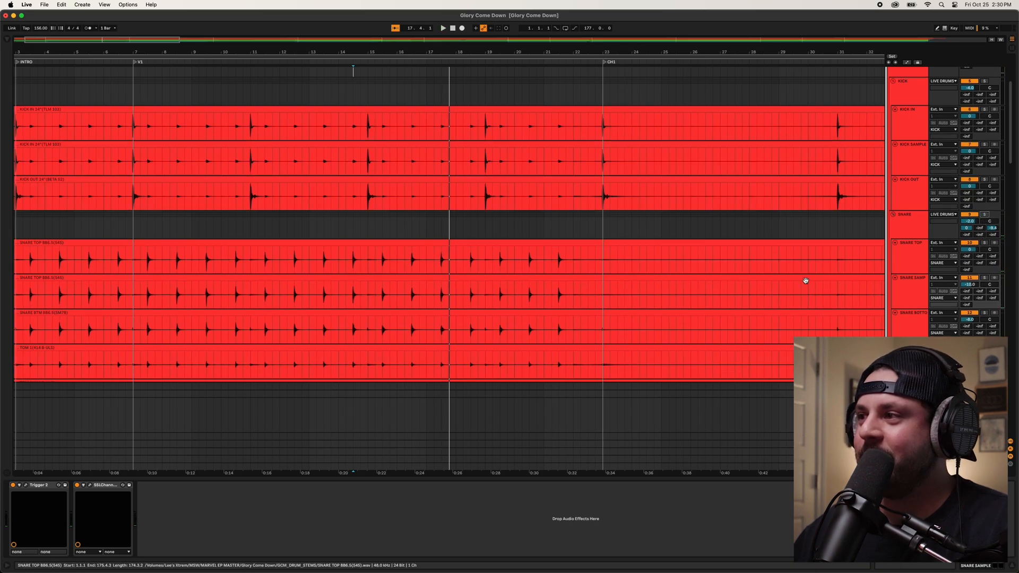
scroll(789, 244, "up", 5)
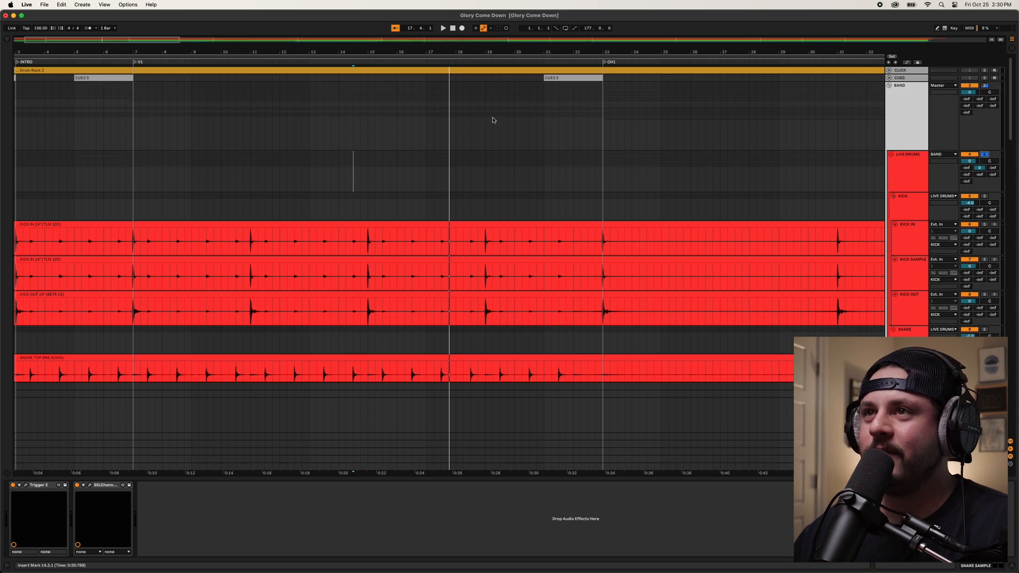
left_click_drag(416, 54, 414, 34)
scroll(243, 221, "down", 15)
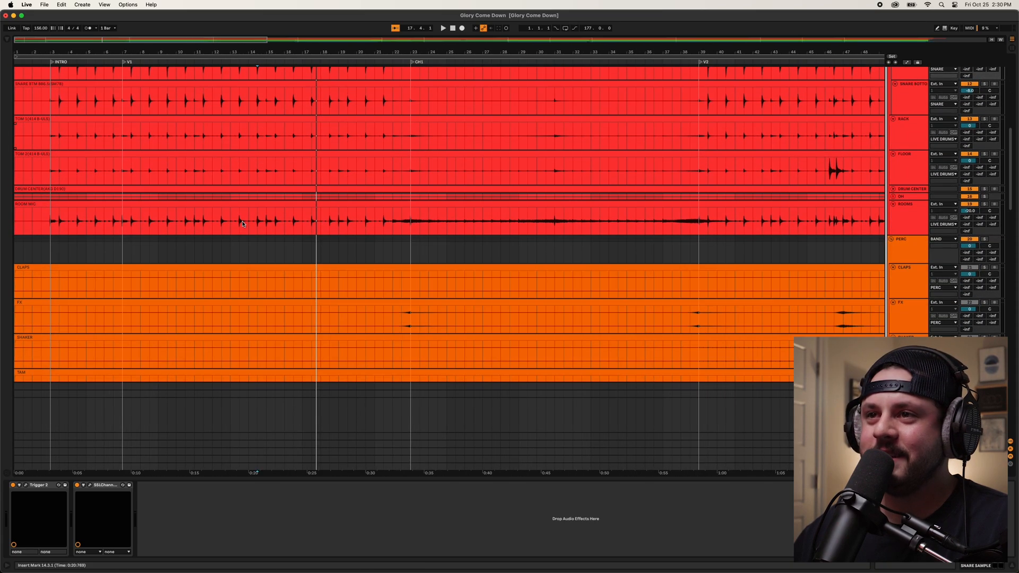
scroll(250, 223, "down", 15)
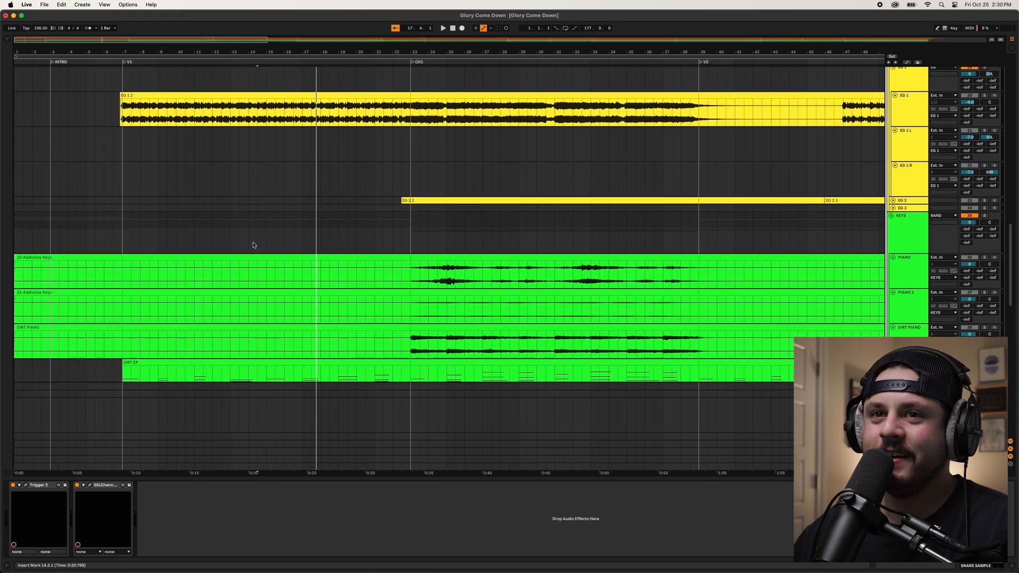
scroll(155, 244, "down", 5)
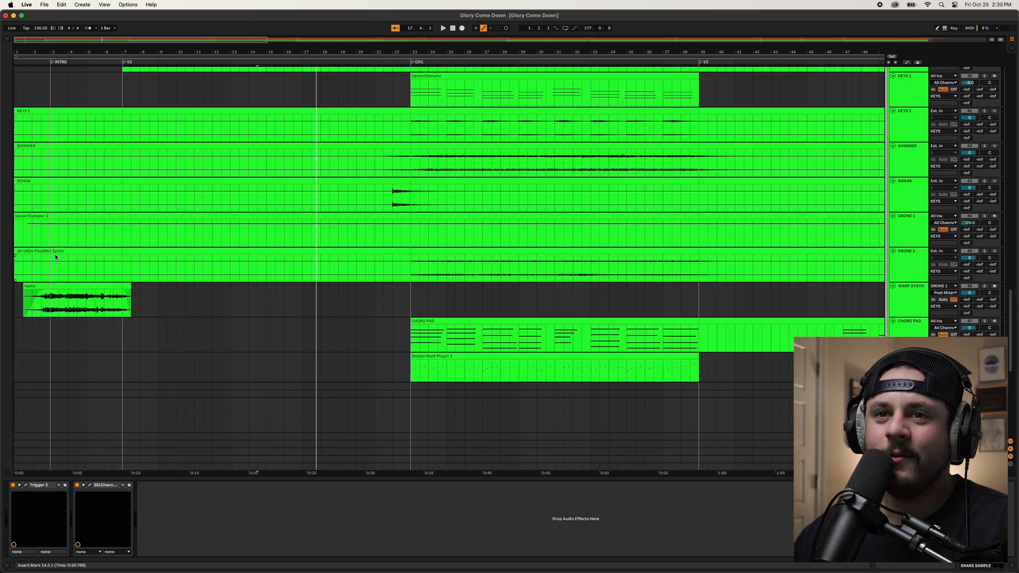
left_click(59, 218)
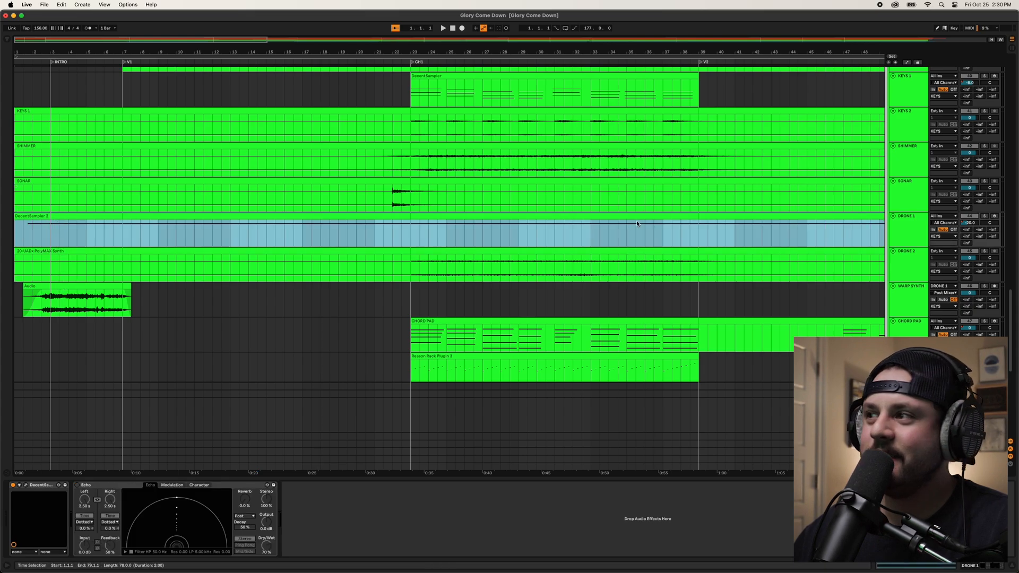
left_click(973, 216)
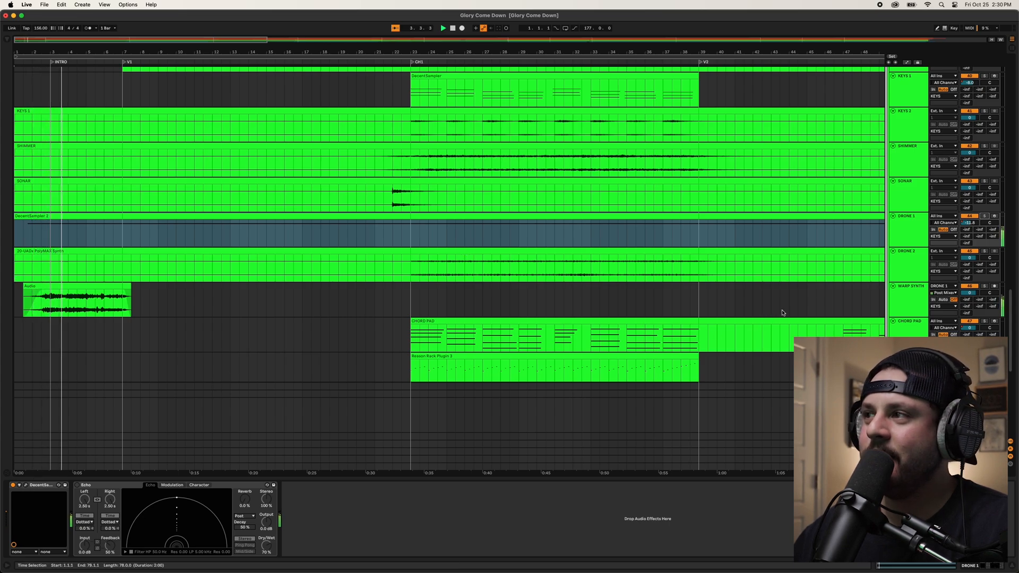
left_click(985, 217)
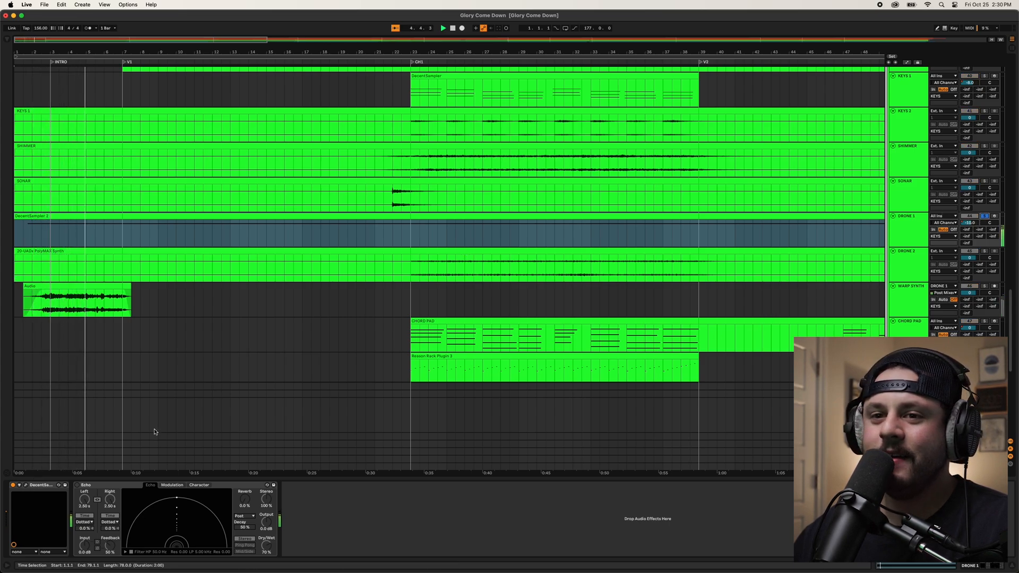
- Open the DecentSampler instrument on the DRONE 1 track and reposition its window over the arrangement
left_click(26, 486)
left_click(278, 108)
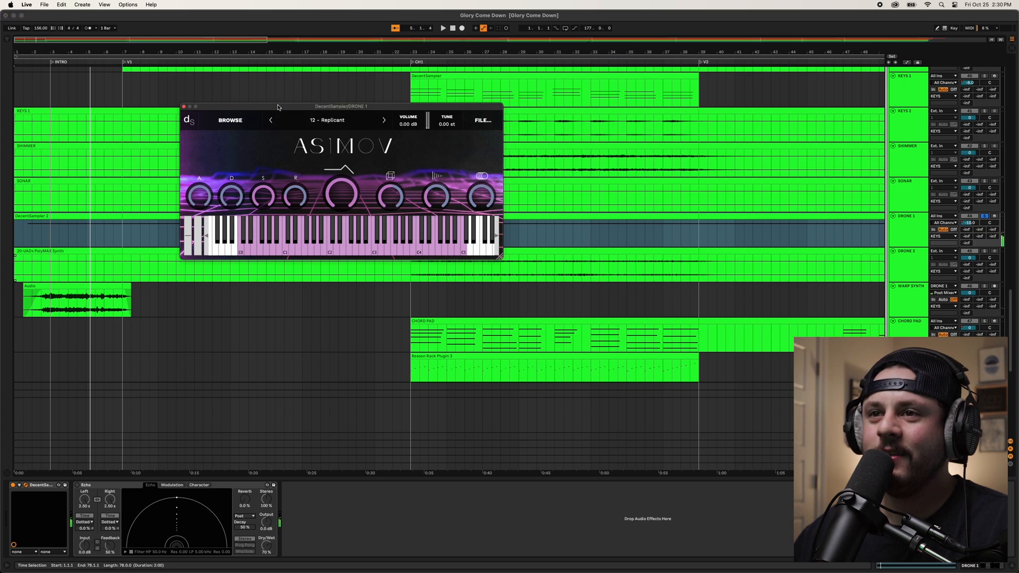
left_click_drag(278, 107, 307, 129)
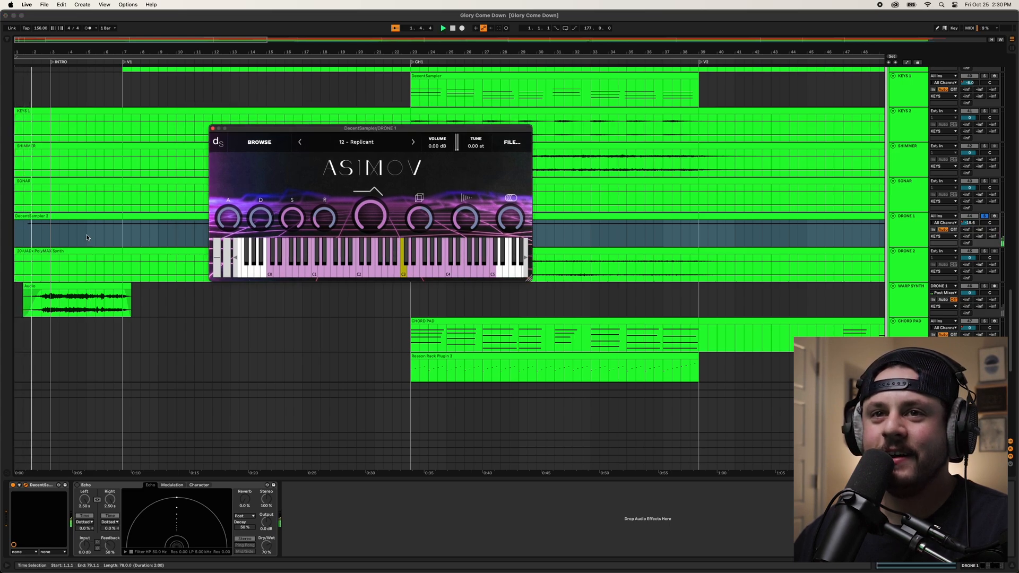
- Select the audio clip on the WARP SYNTH track and solo that track
left_click(56, 287)
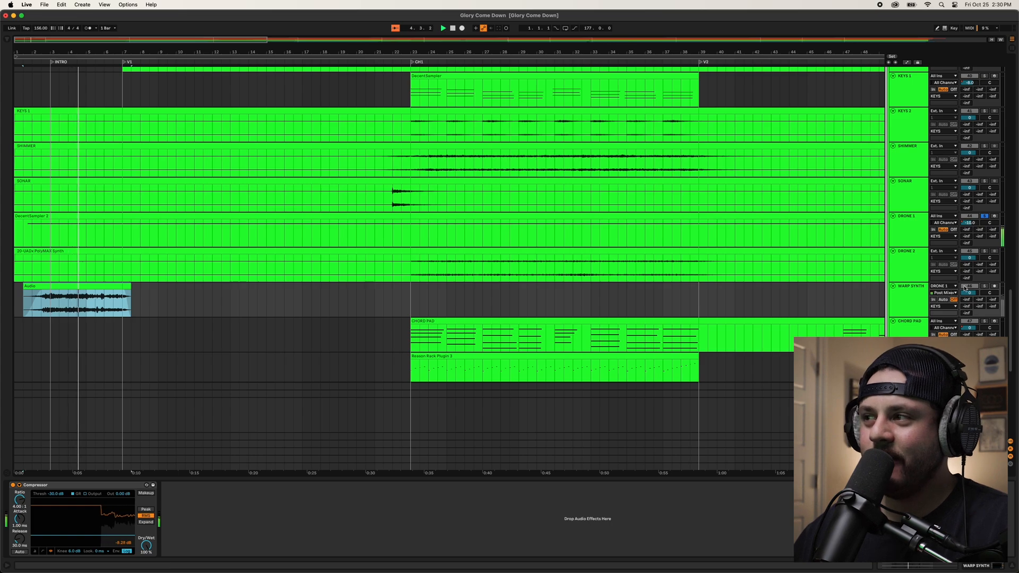
left_click(985, 286)
left_click(86, 286)
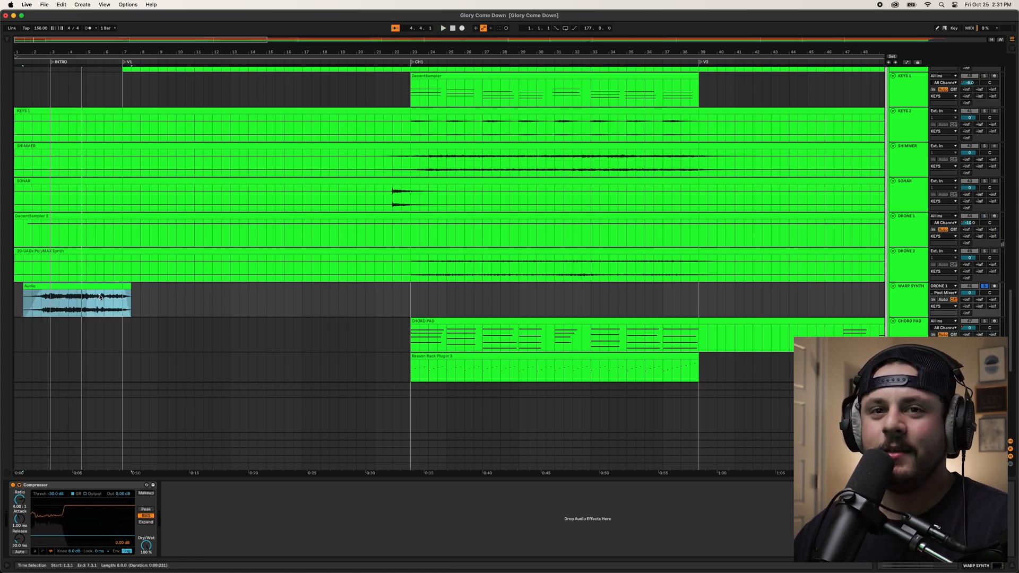
left_click(913, 307)
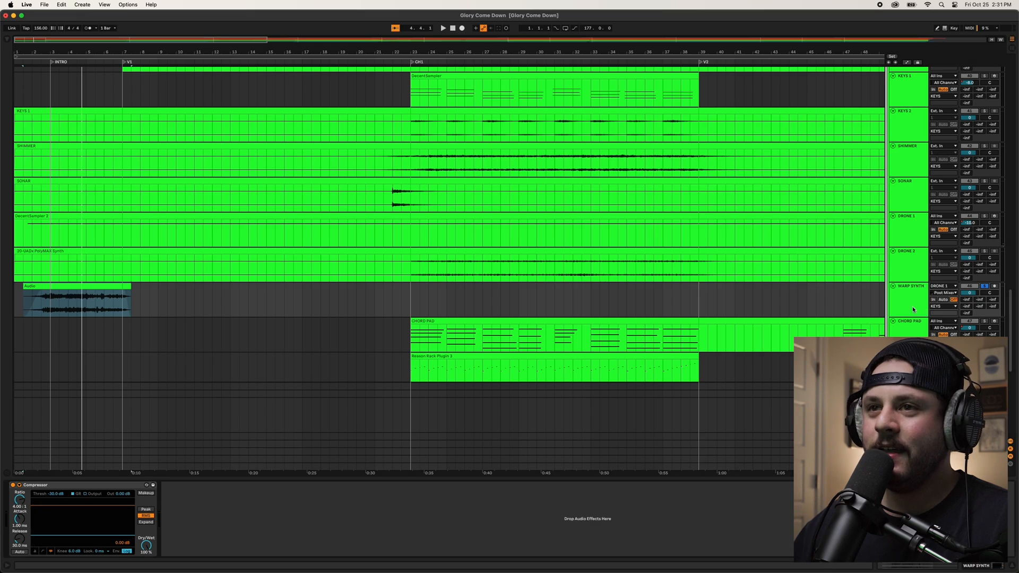
- Close the DecentSampler window on the DRONE 1 track and enable the track's Echo effect
left_click(914, 237)
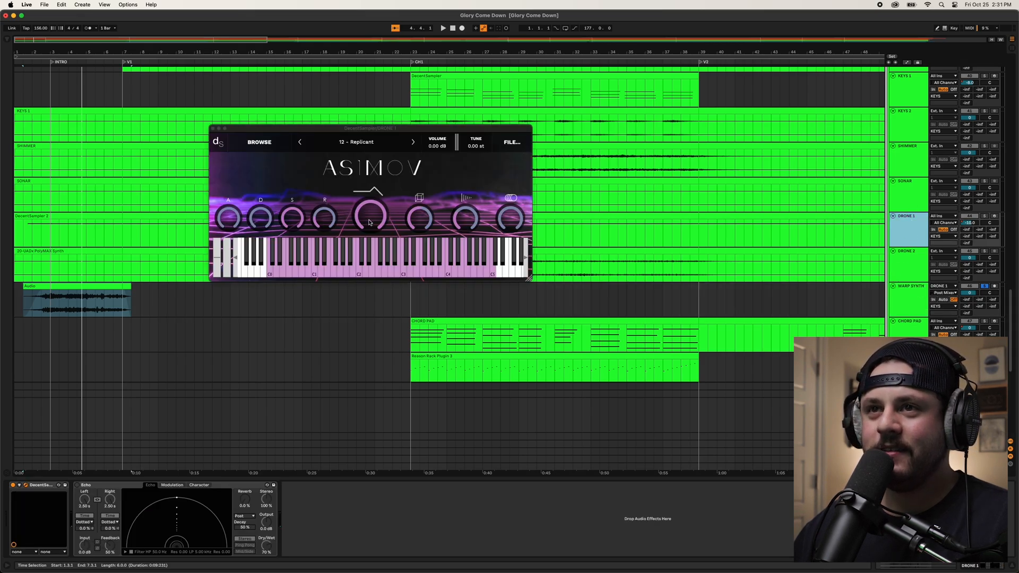
left_click(213, 129)
left_click(122, 488)
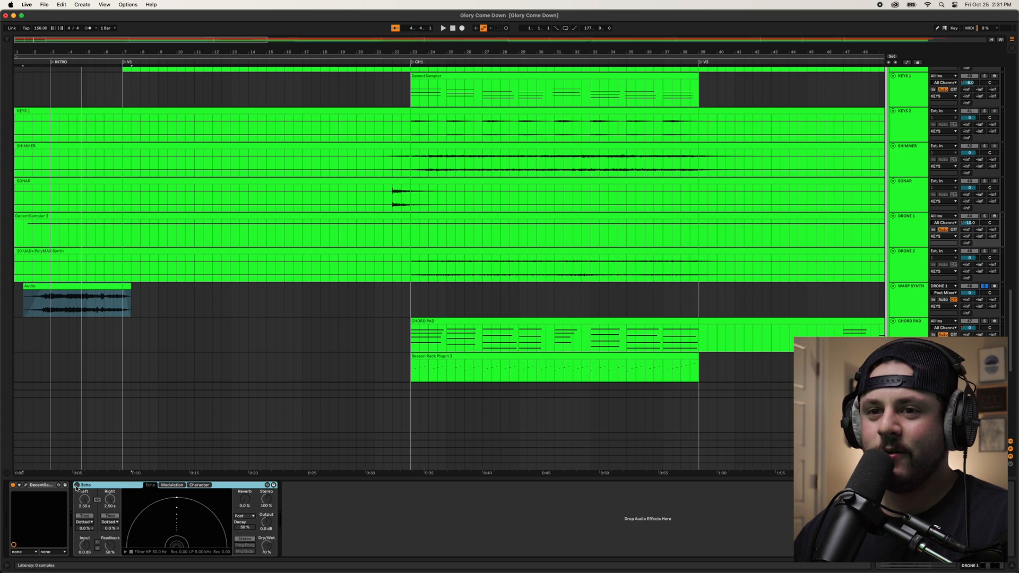
left_click(77, 485)
- Solo DRONE 1 and play it from the start while varying the Echo's left delay time
left_click(986, 217)
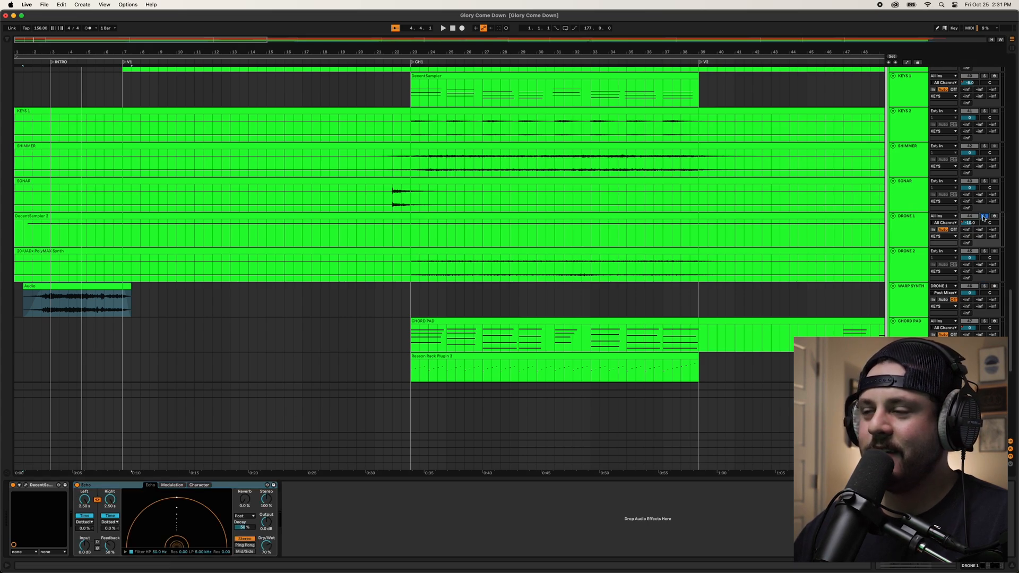
key("space")
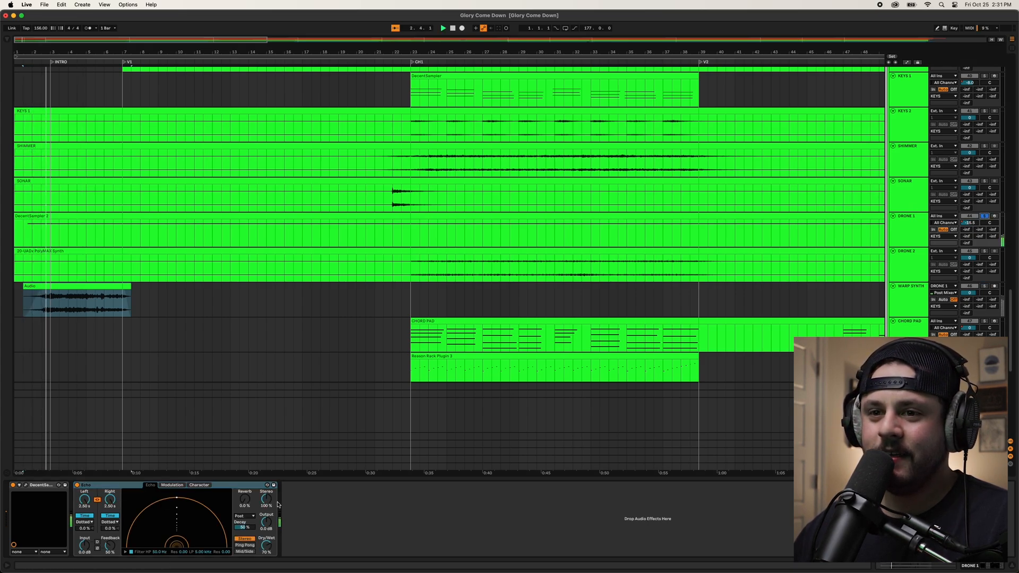
mouse_move(92, 513)
left_mouse_down()
mouse_move(92, 533)
mouse_move(85, 500)
mouse_move(84, 539)
mouse_move(84, 502)
left_mouse_up()
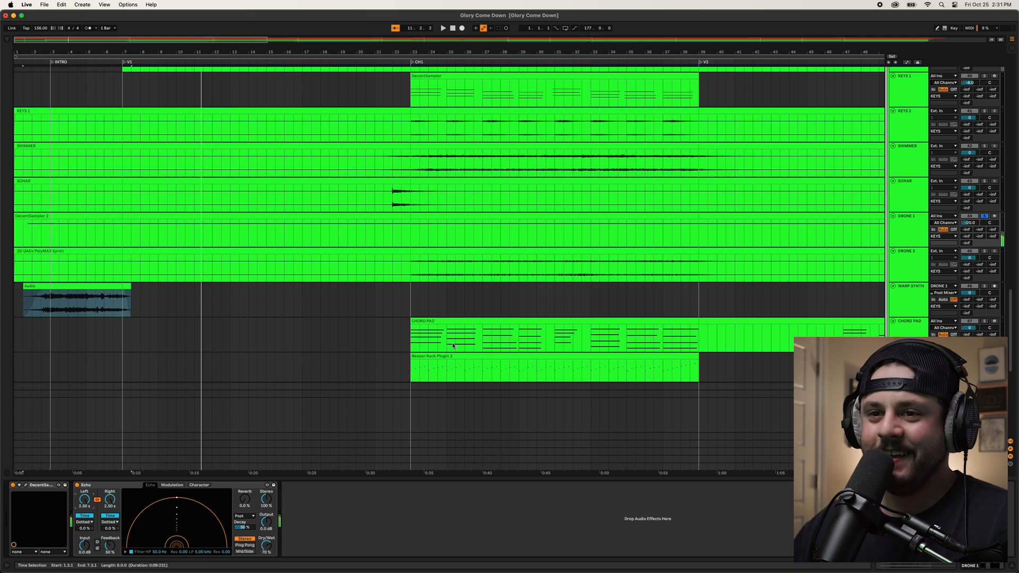
- Unsolo the DRONE 1 track and disable its Echo effect
left_click(356, 376)
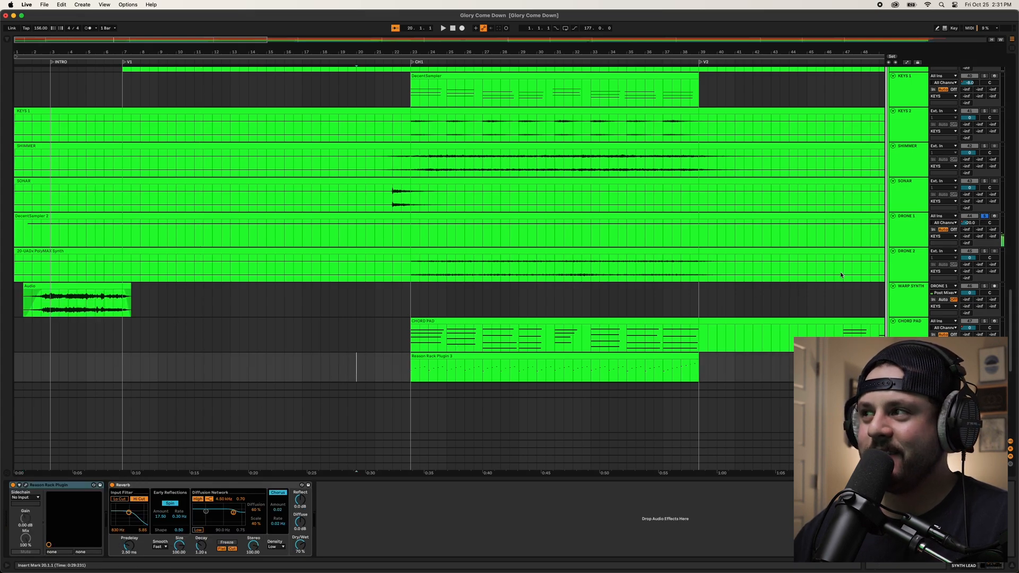
left_click(984, 217)
left_click(910, 227)
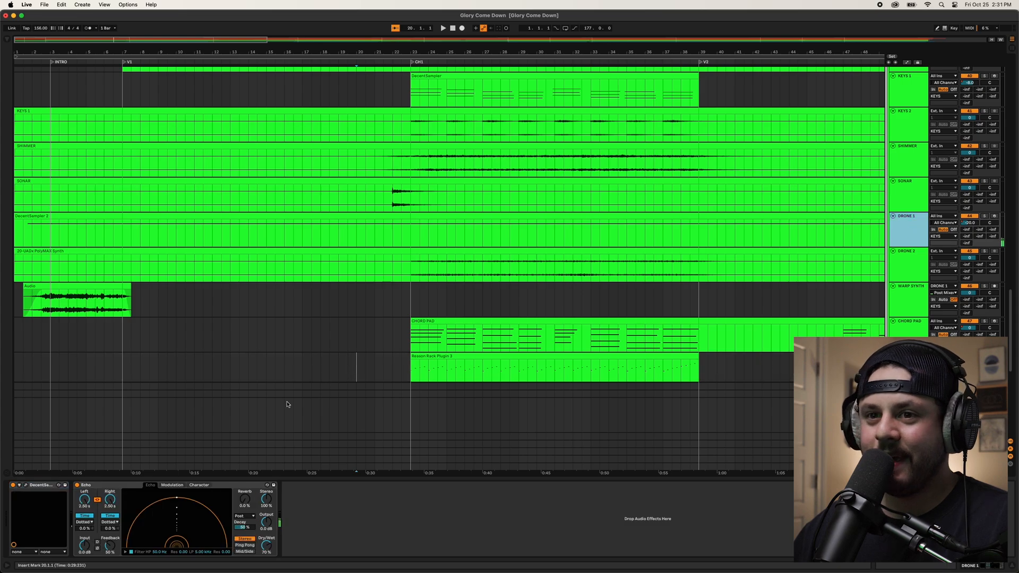
left_click(78, 485)
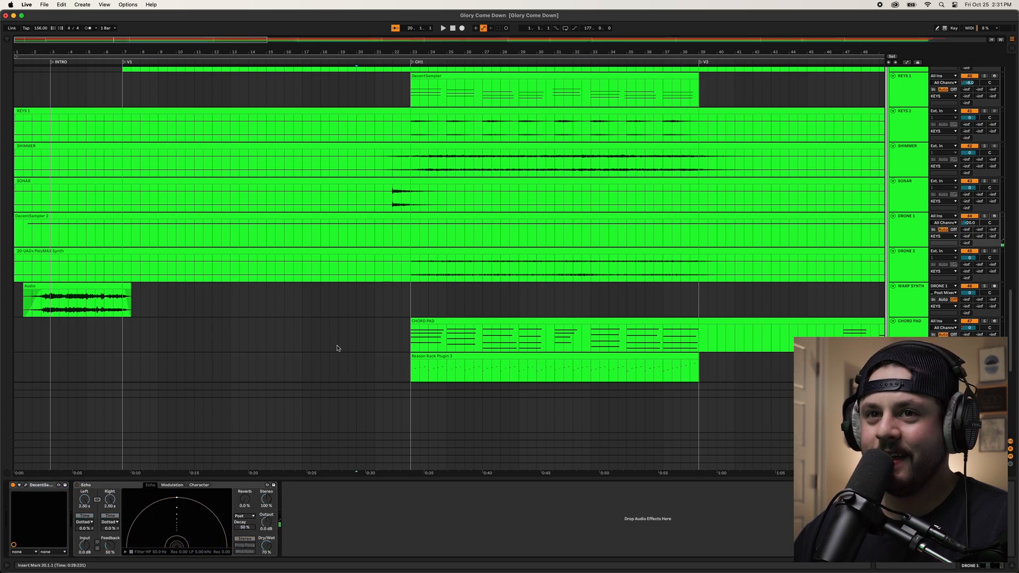
- Select the audio clip on the WARP SYNTH track, solo the track and play the clip
left_click(77, 295)
left_click(904, 292)
key("s")
key("space")
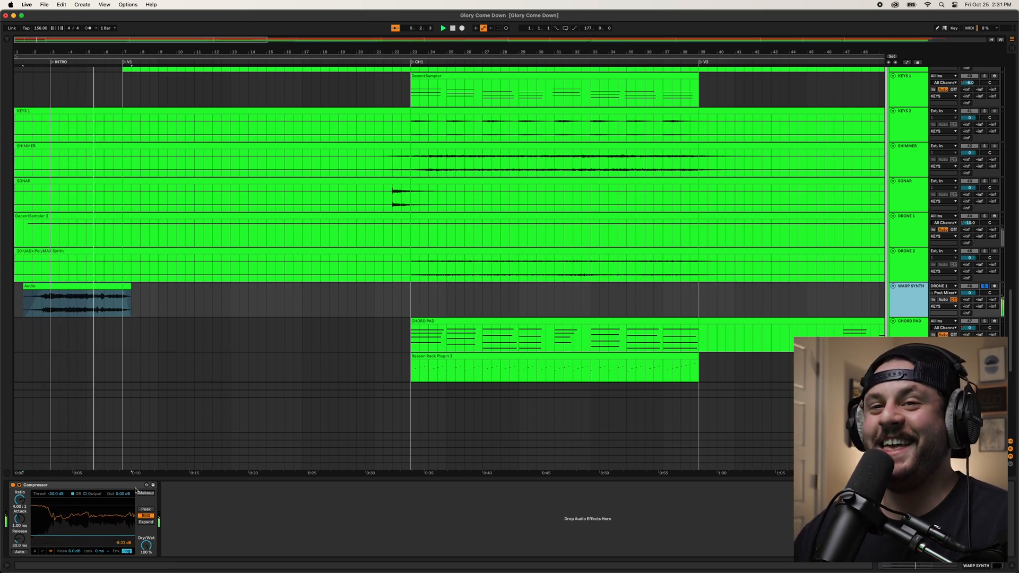
- Solo DRONE 1 together with WARP SYNTH and play both tracks from near the start of the song
left_click(914, 230)
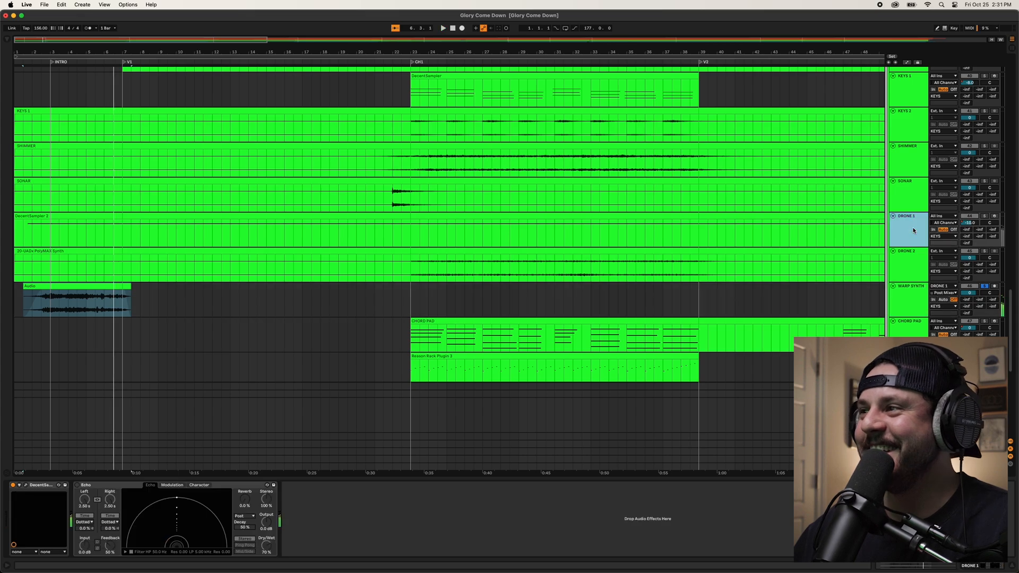
scroll(936, 220, "down", 2)
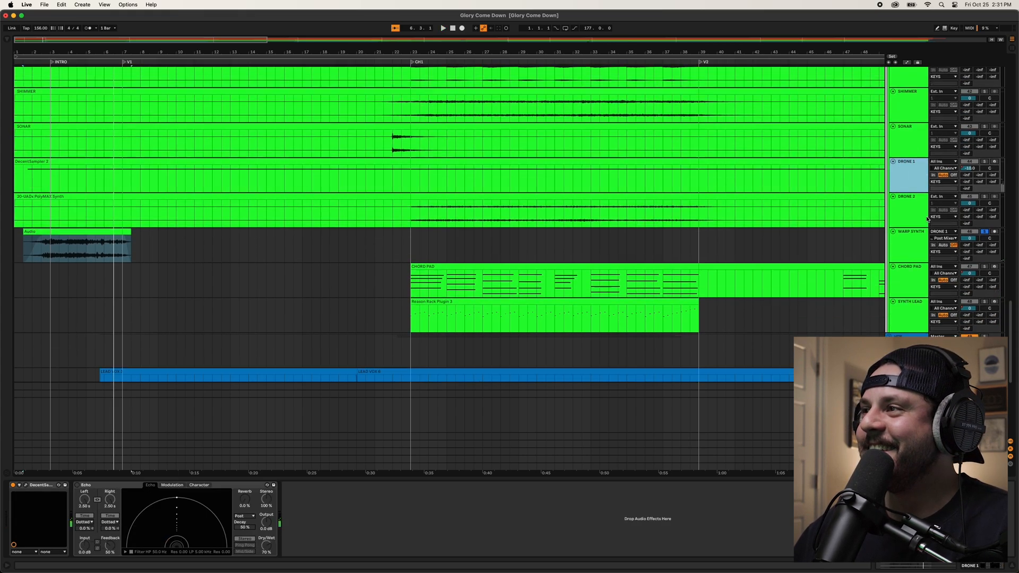
left_click(985, 178)
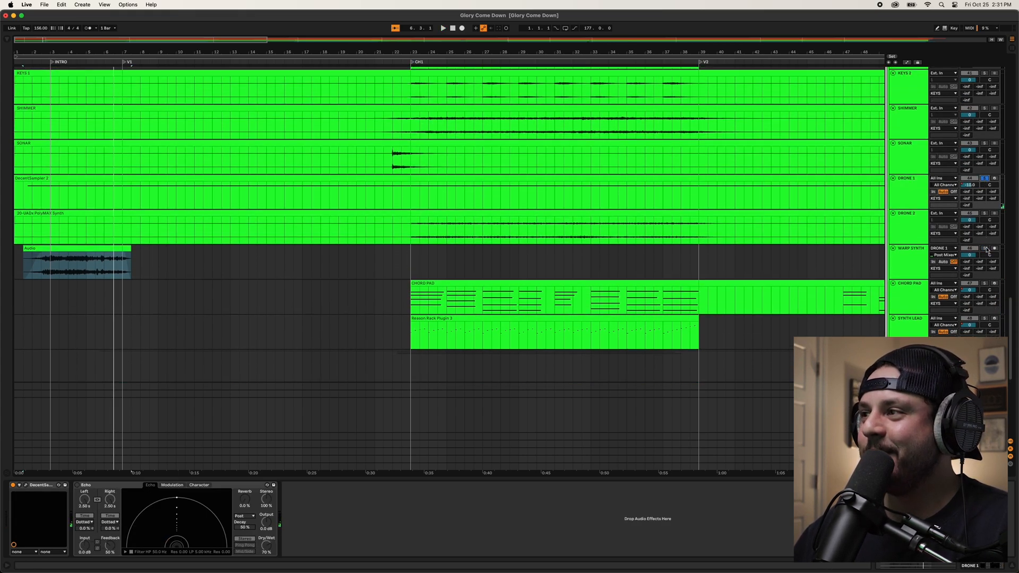
left_click(31, 195)
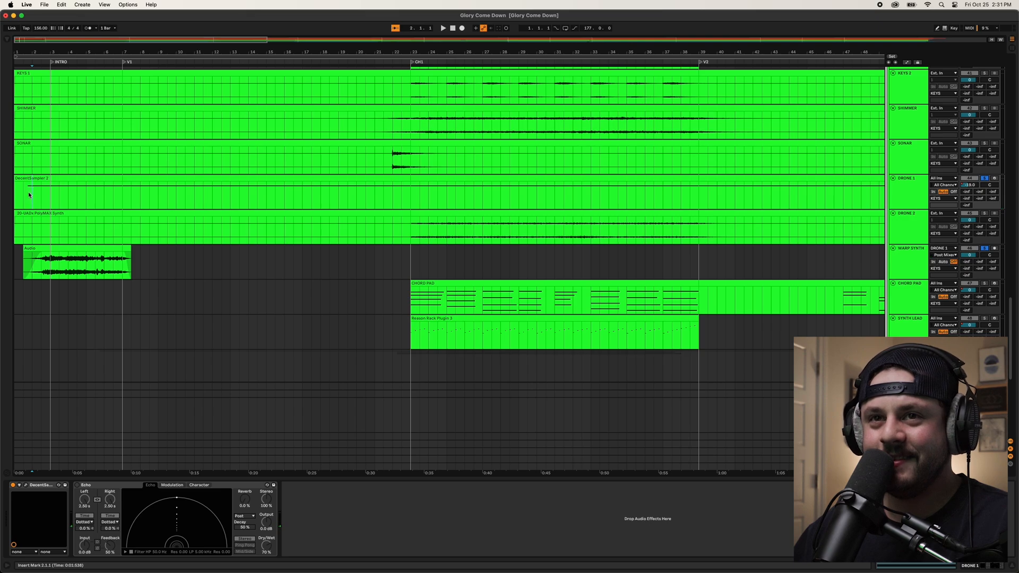
key("space")
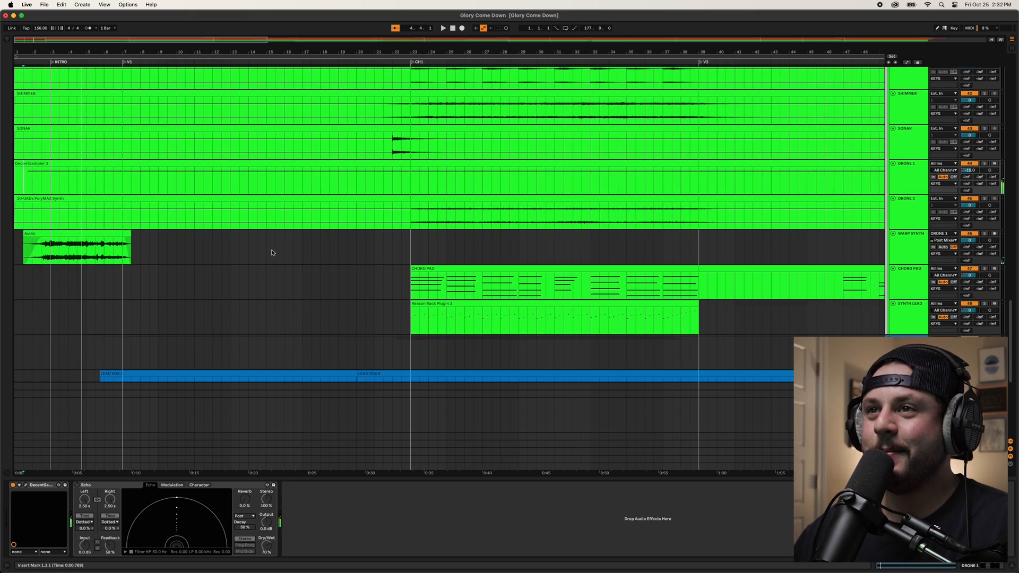
- Select the DIRT EP clip, solo its track and play it from the V1 marker
scroll(273, 250, "up", 10)
left_click(165, 276)
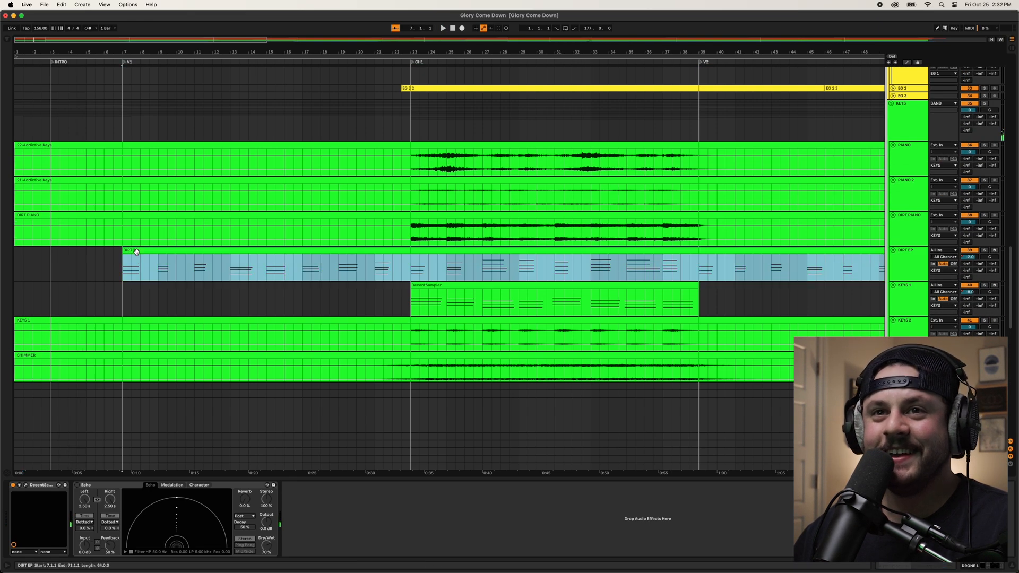
scroll(778, 237, "down", 1)
left_click(900, 252)
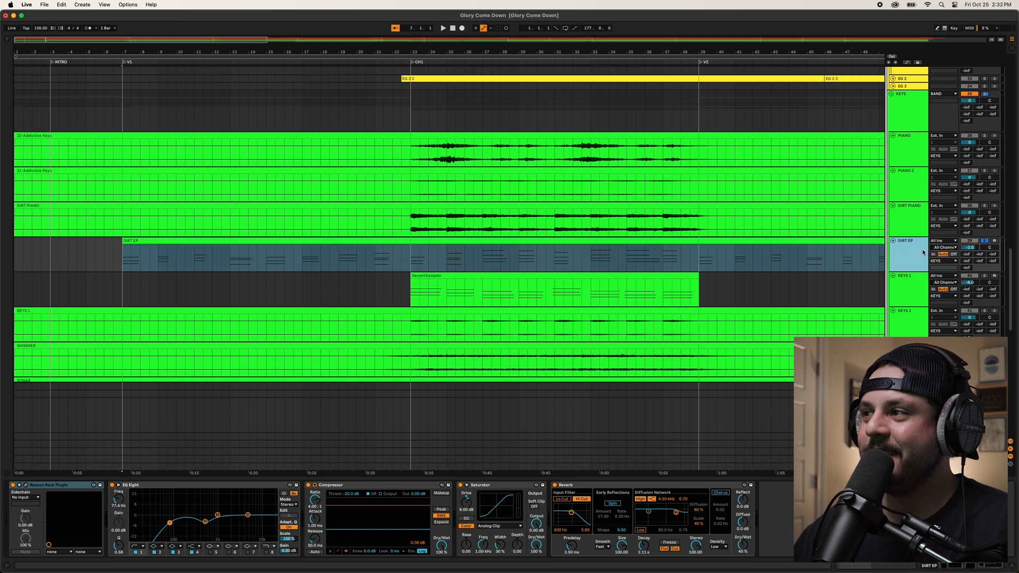
key("space")
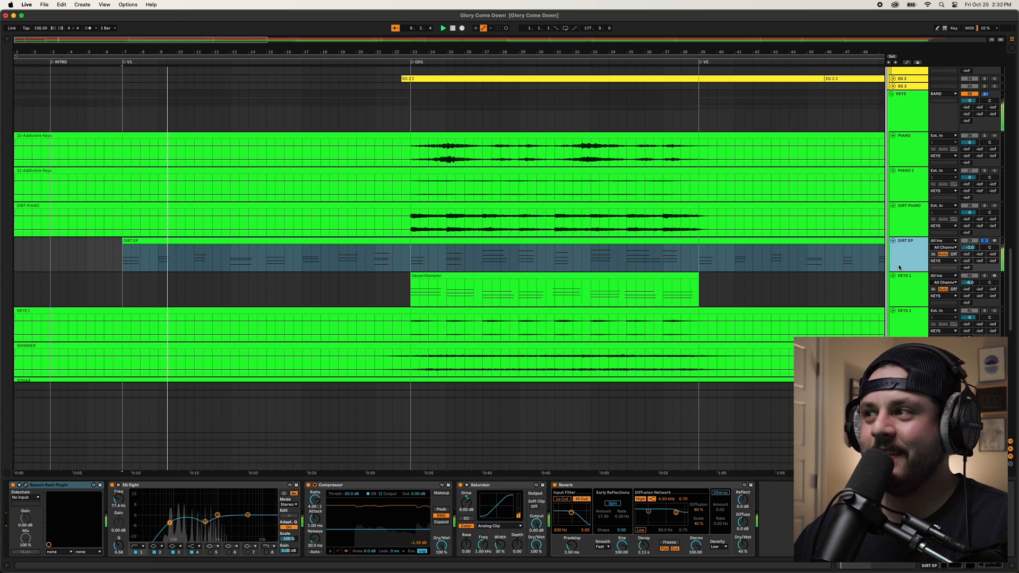
- View the Europa synth in DIRT EP's Reason Rack Plugin, close its window and unsolo the track
left_click(24, 486)
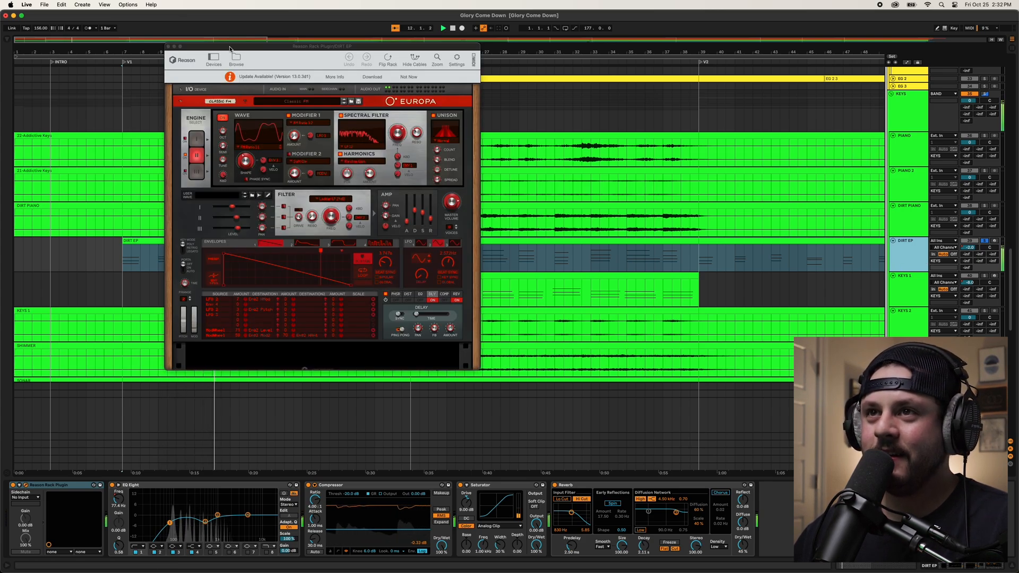
left_click_drag(230, 49, 359, 105)
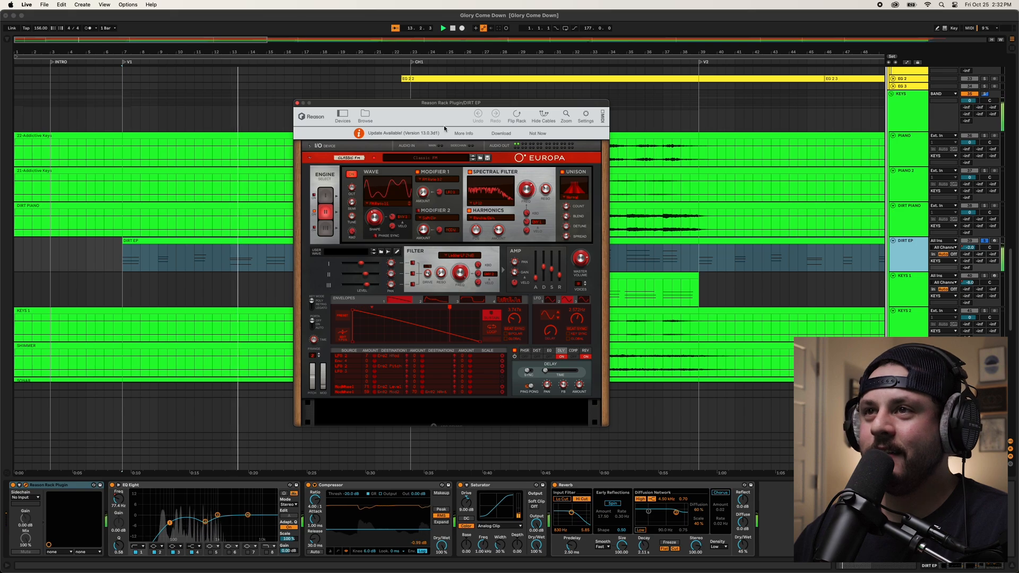
left_click_drag(435, 106, 461, 110)
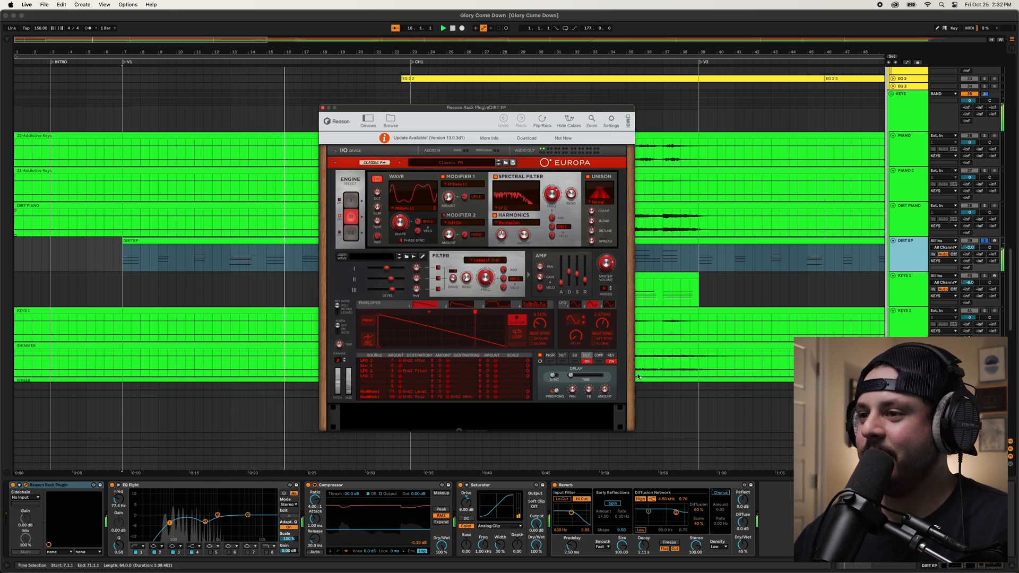
left_click(322, 108)
scroll(310, 286, "down", 5)
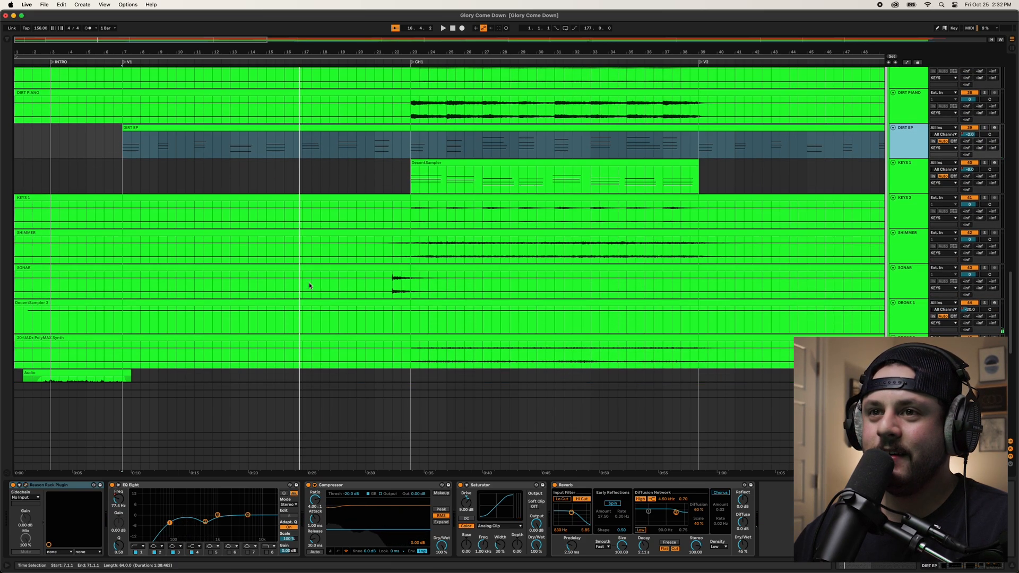
- Select the first SYNTH BASS clip, solo the track and play the clip briefly from V1
scroll(309, 285, "up", 15)
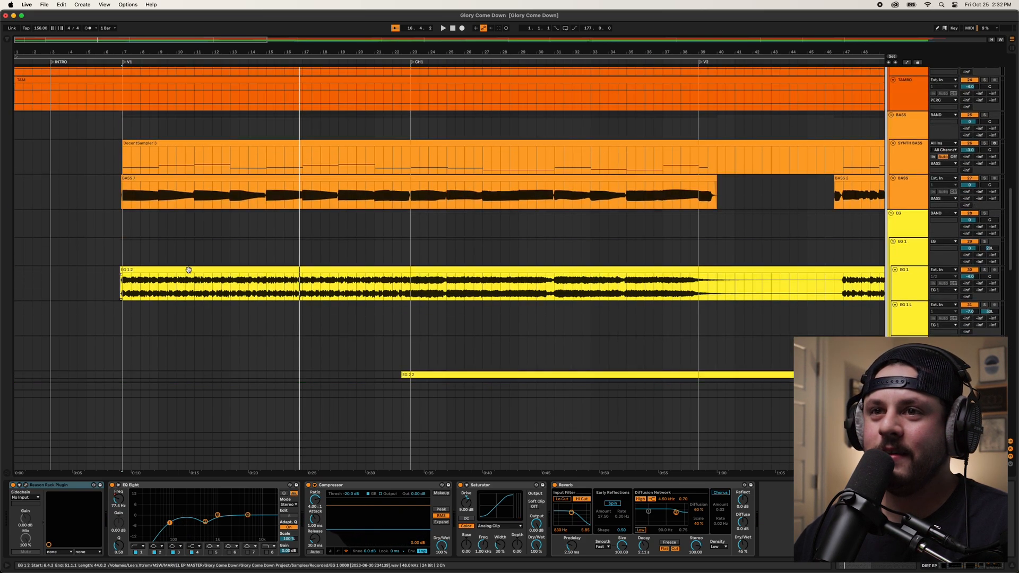
left_click(189, 271)
scroll(186, 255, "up", 6)
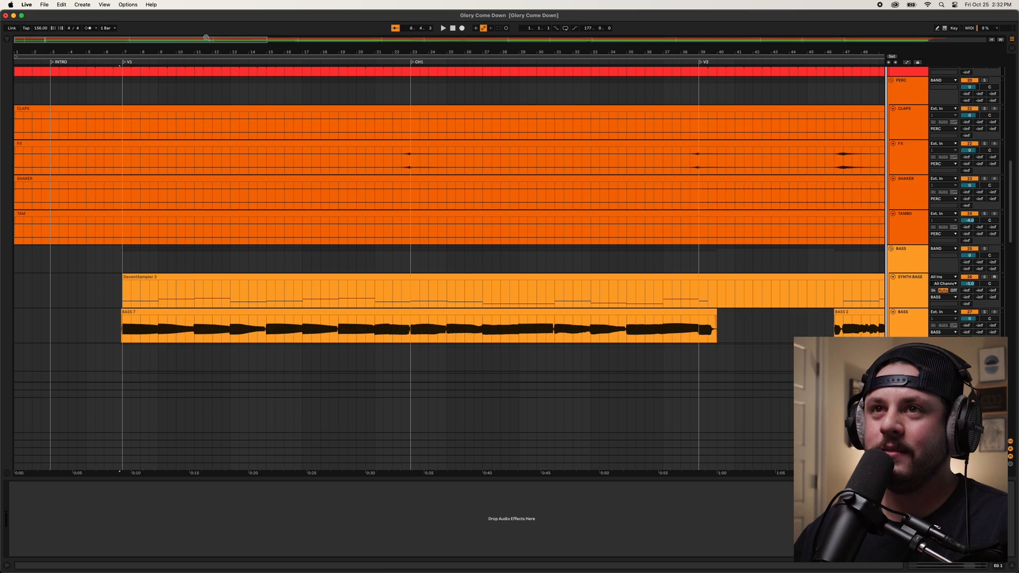
double_click(207, 53)
left_click(335, 279)
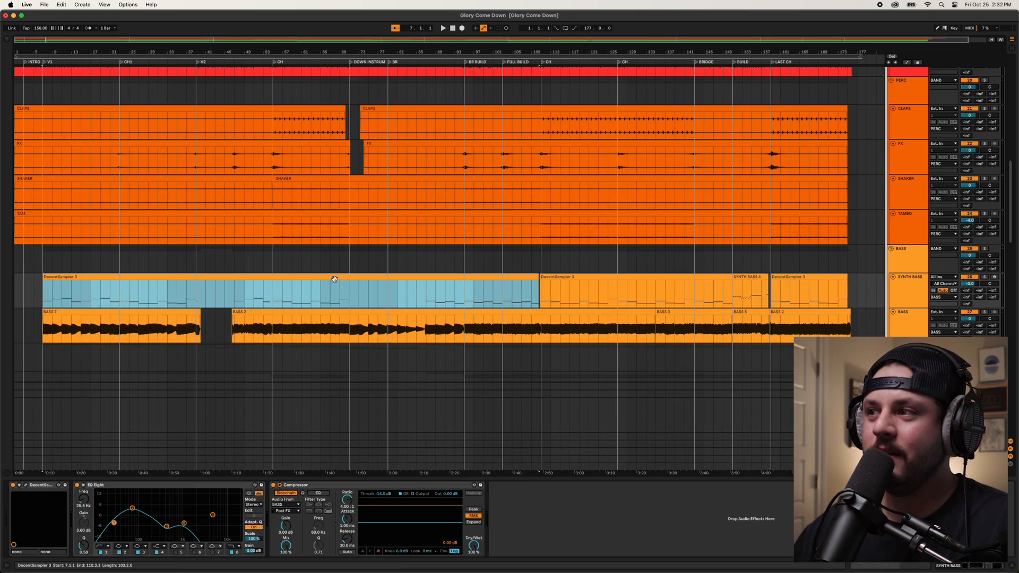
key("s")
key("space")
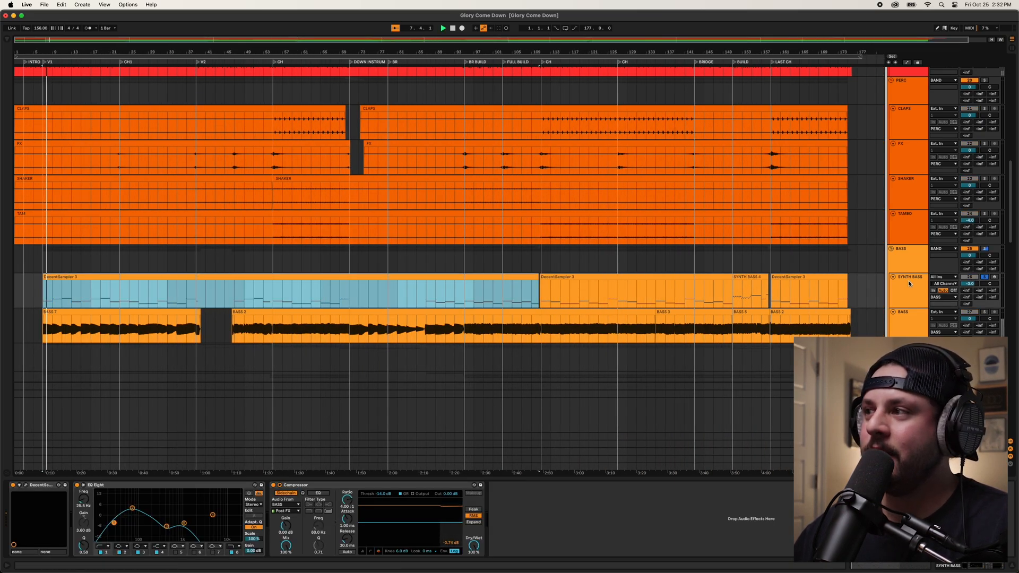
key("space")
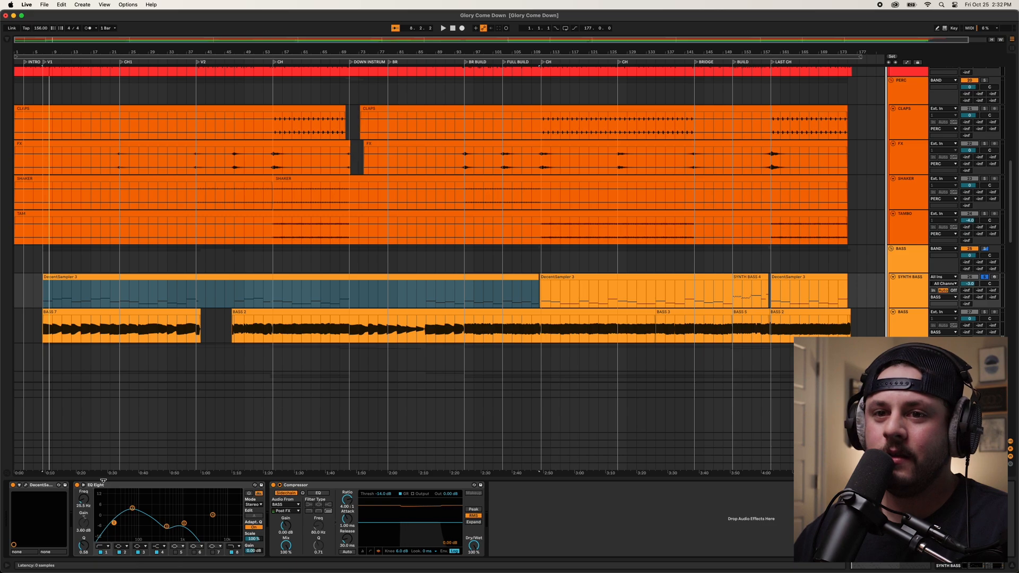
- Open SYNTH BASS's DecentSampler and relink its missing ASIMOV v1 library using 13 - Precinct 13.dspreset from the ASIMOV v1 folder in Documents
left_click(27, 486)
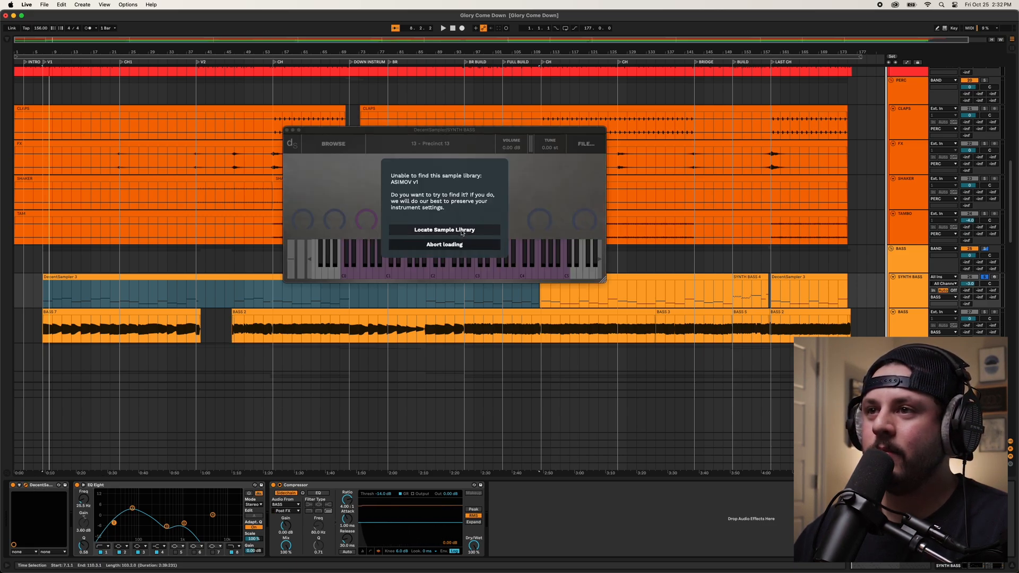
left_click(449, 230)
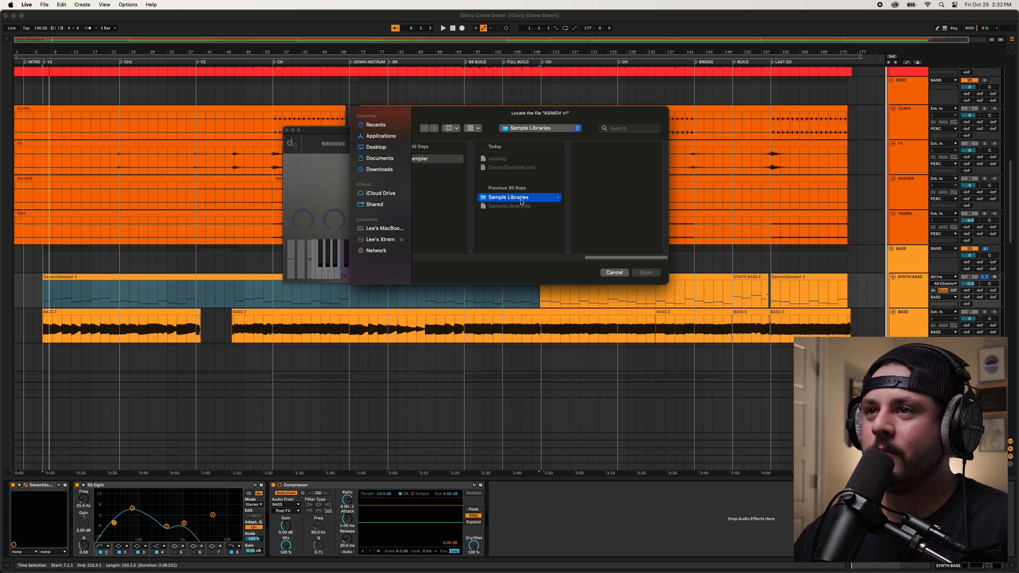
left_click(370, 148)
left_click(380, 158)
left_click(439, 158)
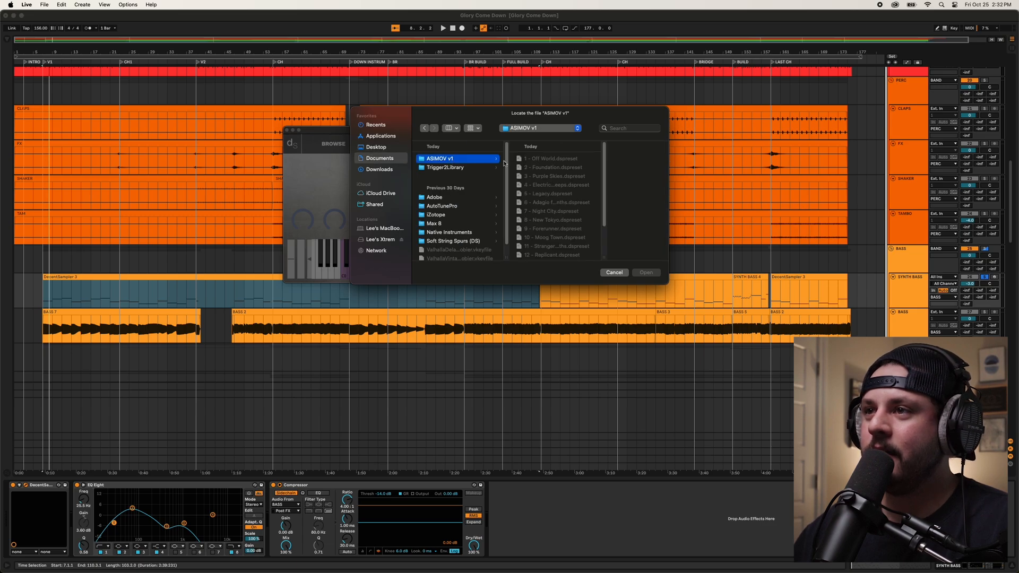
scroll(562, 222, "down", 4)
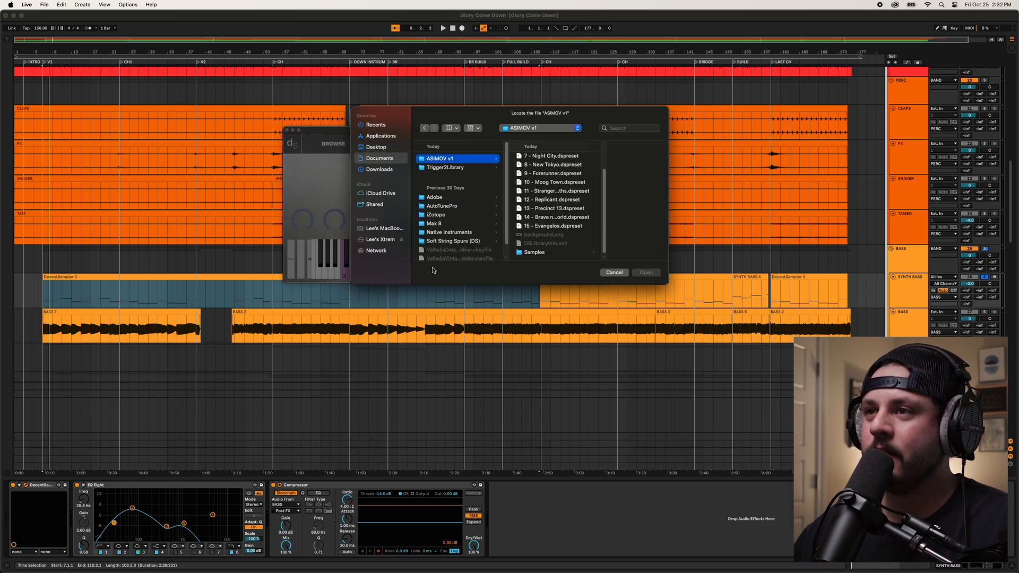
left_click_drag(433, 278, 630, 293)
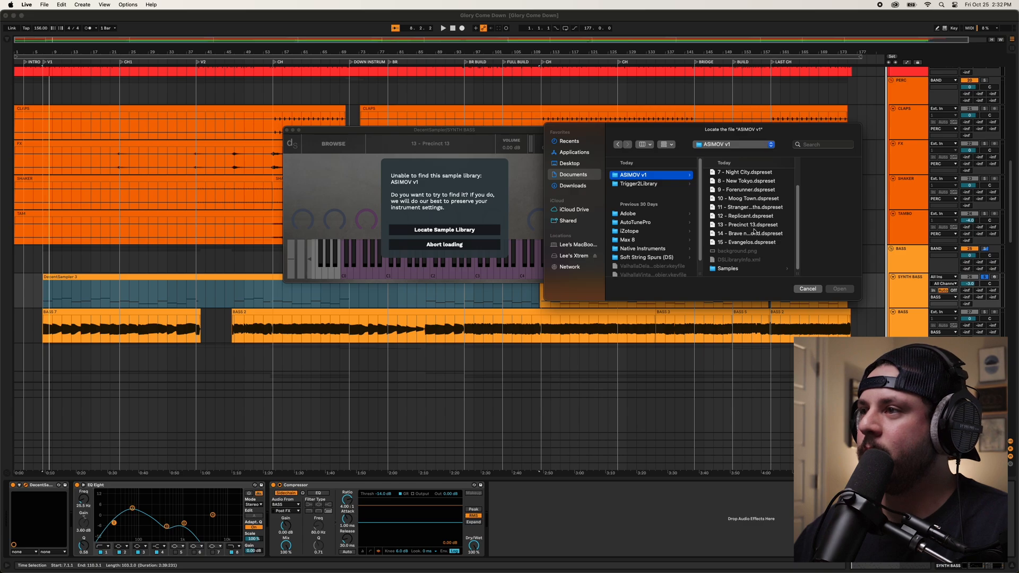
left_click(754, 228)
left_click(831, 288)
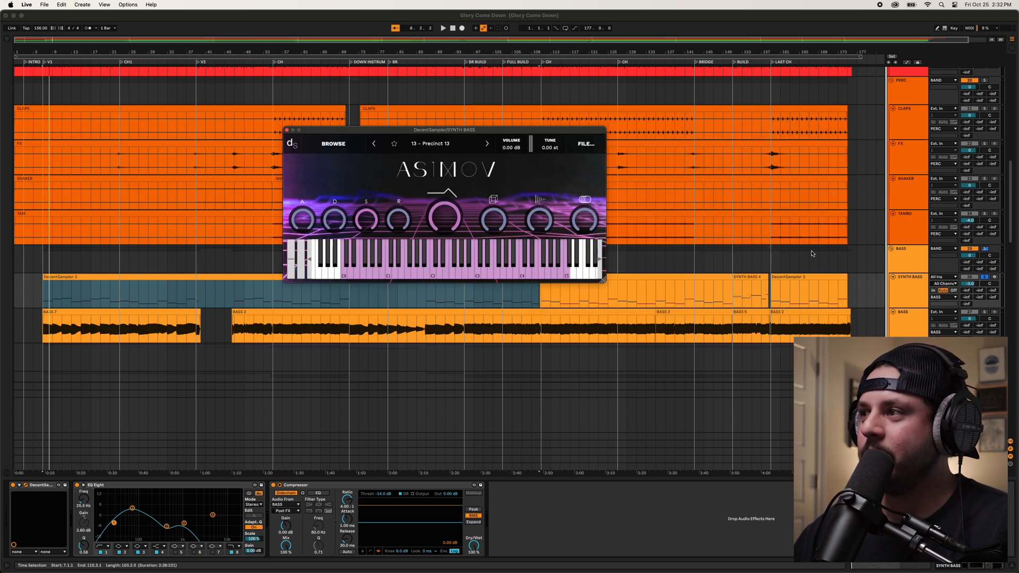
- Play the soloed SYNTH BASS track with the ASIMOV Precinct 13 preset window open
left_click(904, 283)
key("space")
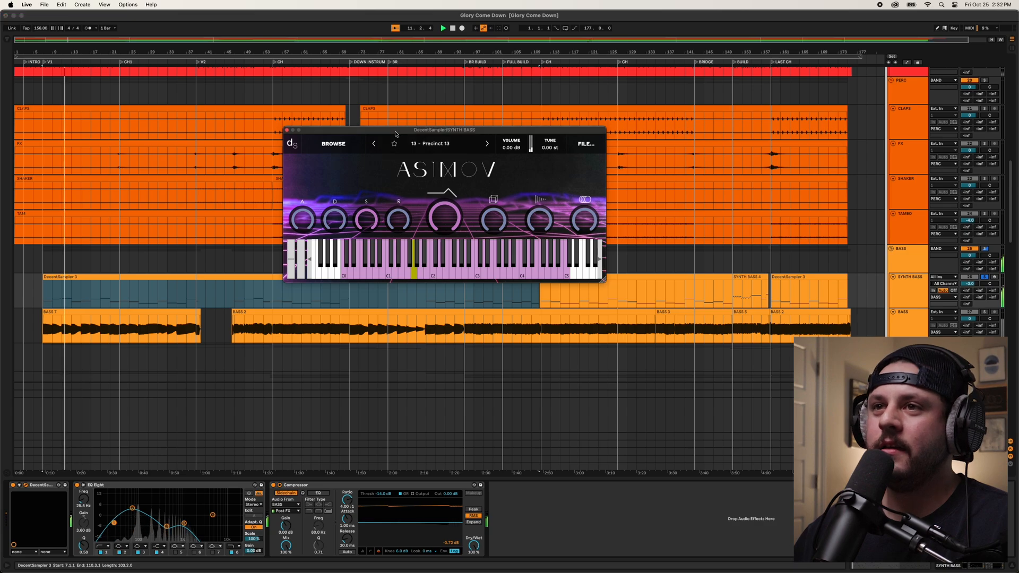
left_click_drag(396, 134, 414, 195)
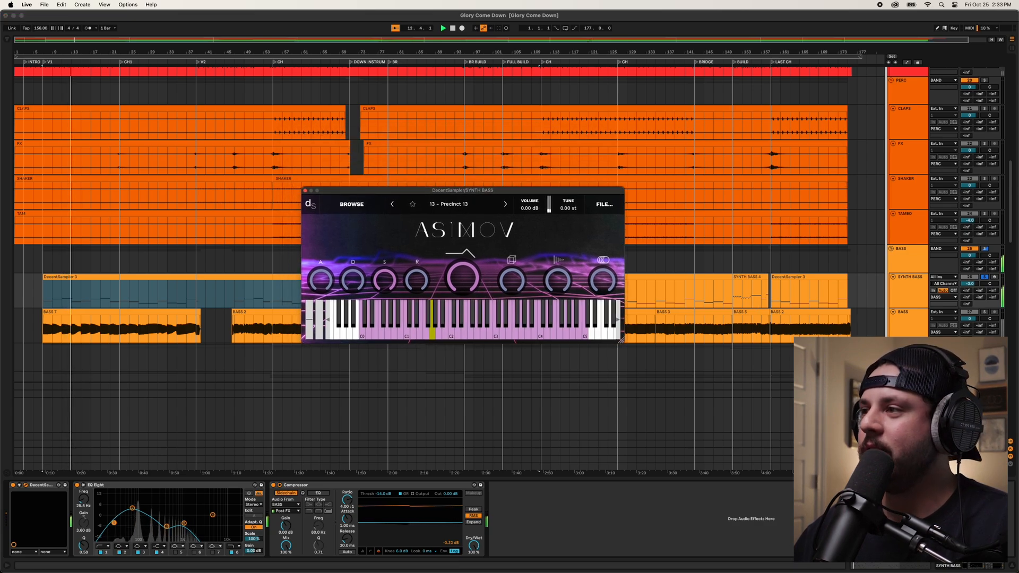
- Close the sampler window, solo the BASS track on its own, and switch to soloing the whole BASS group during playback
left_click(981, 326)
left_click(985, 313)
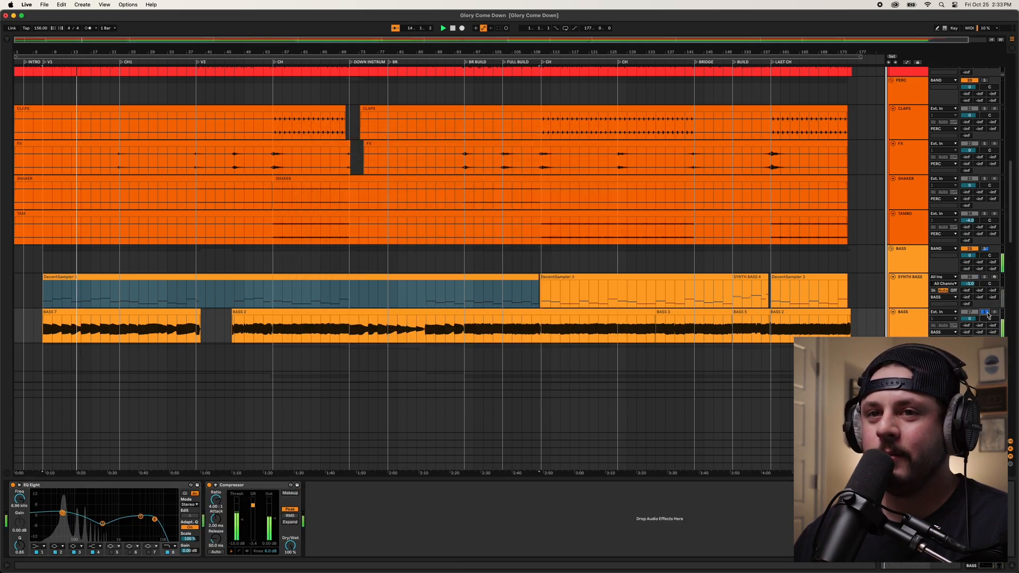
left_click(986, 313)
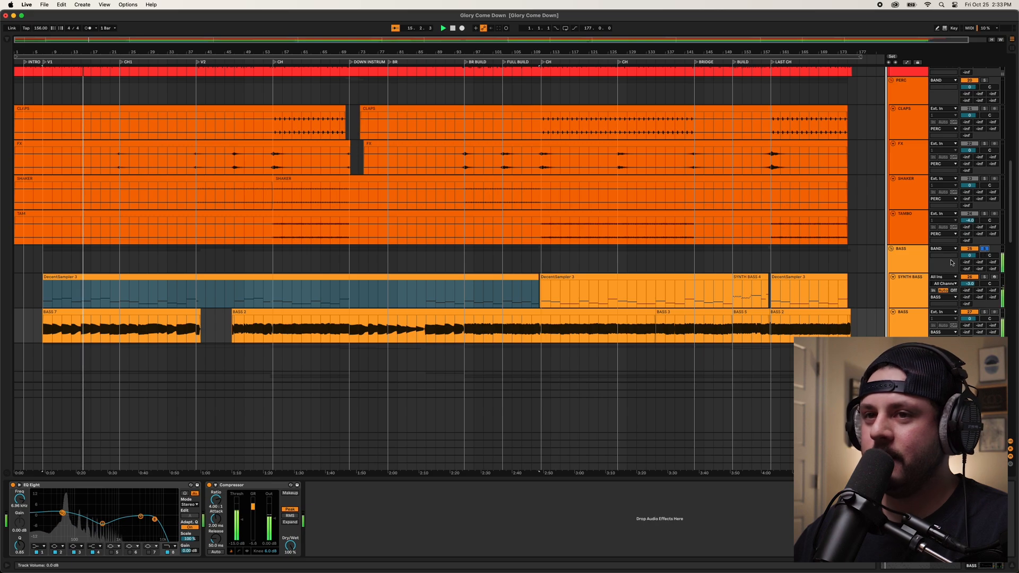
scroll(170, 317, "down", 5)
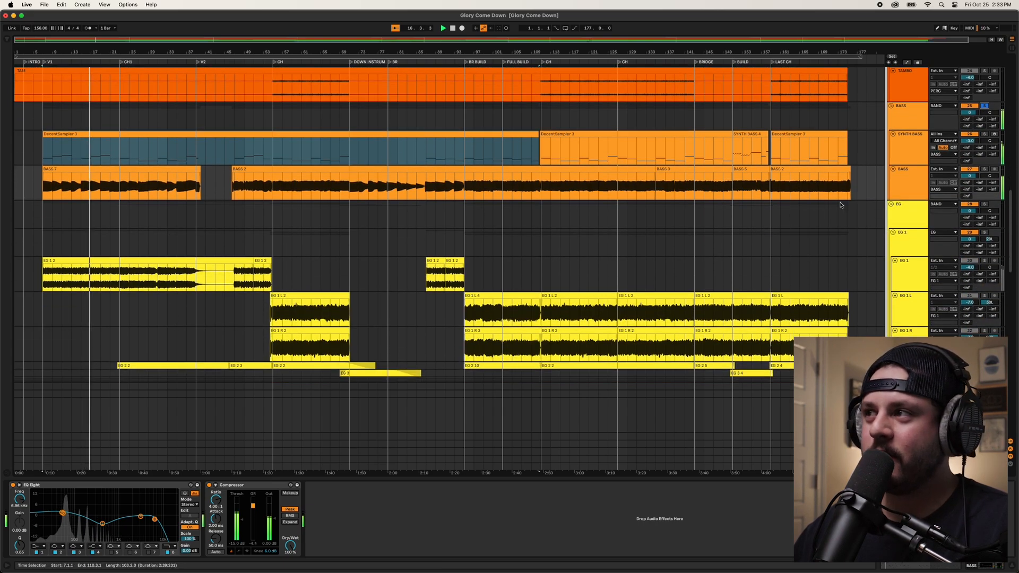
left_click(914, 185)
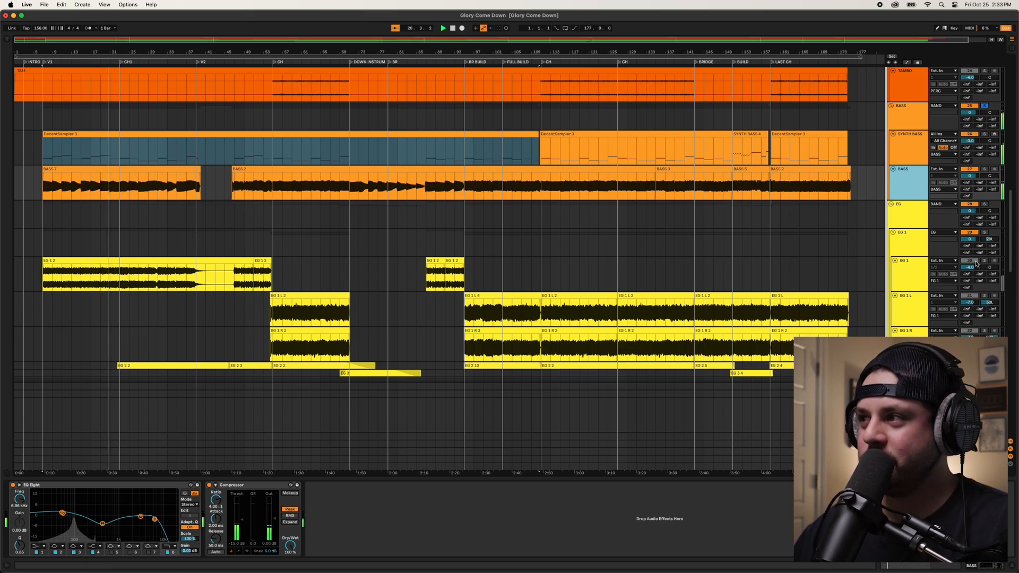
- Unsolo the BASS group, solo the EG 1 guitar track and play its first clip
key("space")
left_click(114, 259)
key("space")
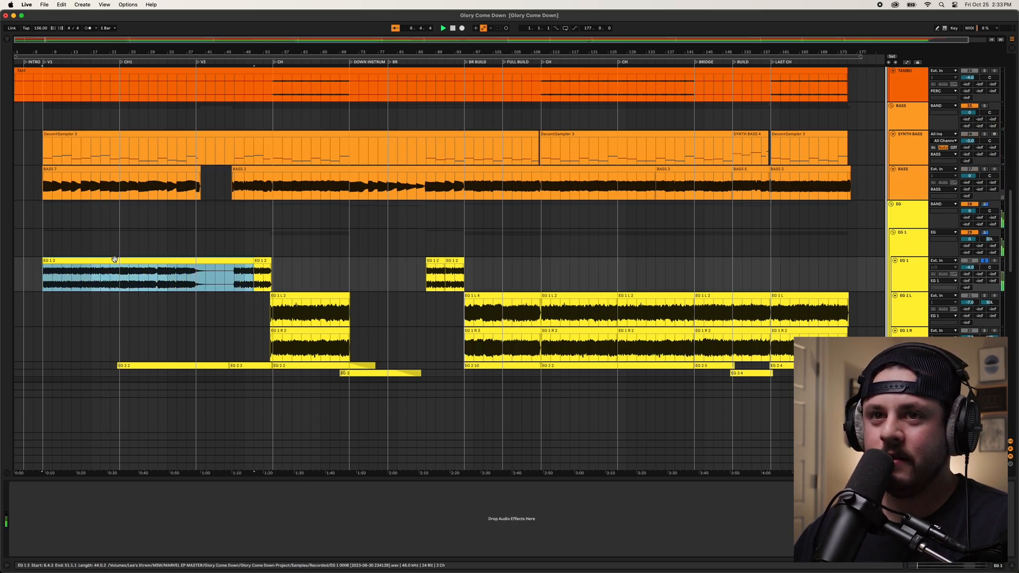
left_click(914, 274)
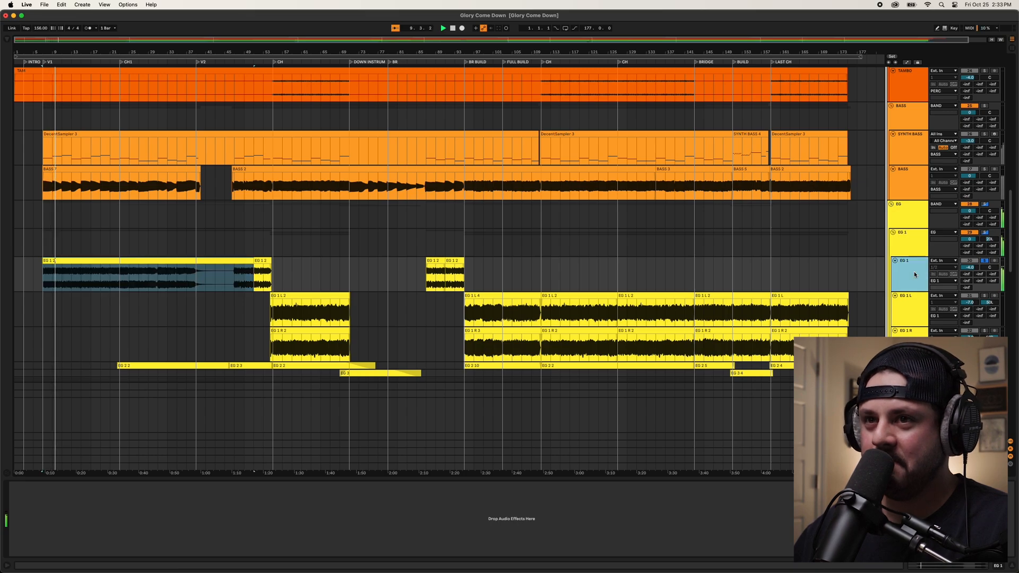
- Unsolo the EG 1 guitar track and review the guitar, keys and vocal tracks while the full mix plays
scroll(706, 239, "down", 15)
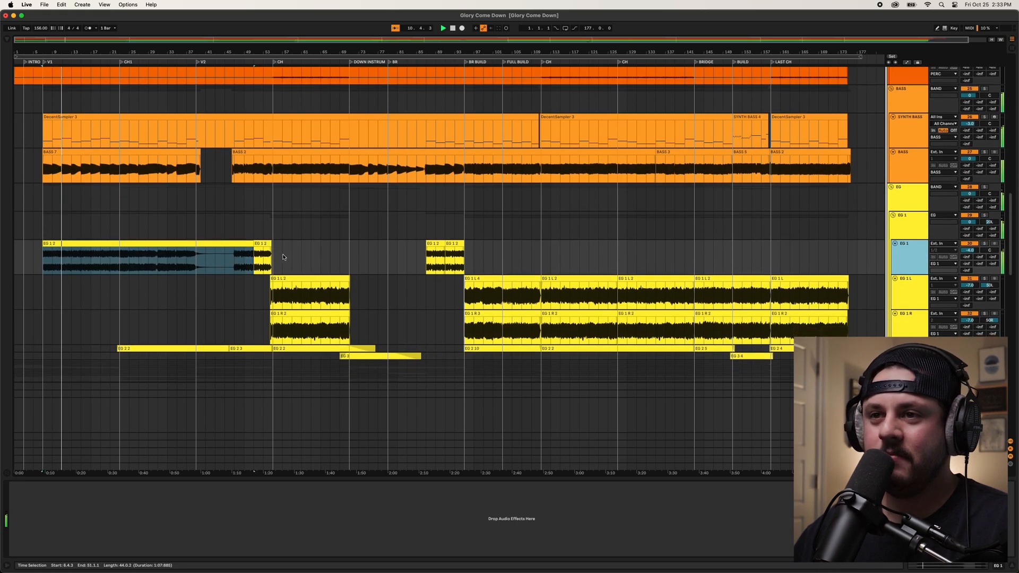
scroll(302, 263, "down", 5)
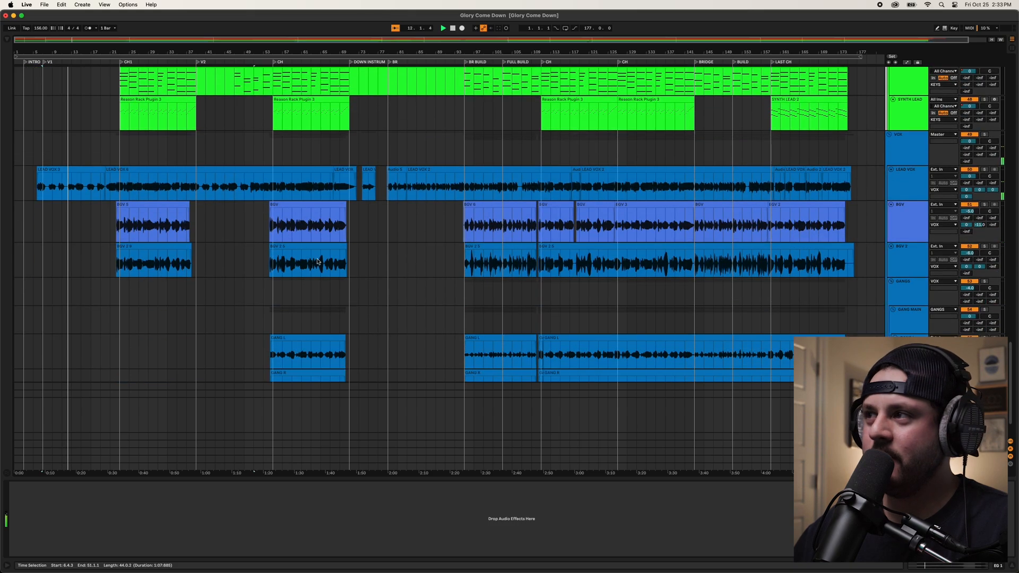
scroll(492, 253, "up", 12)
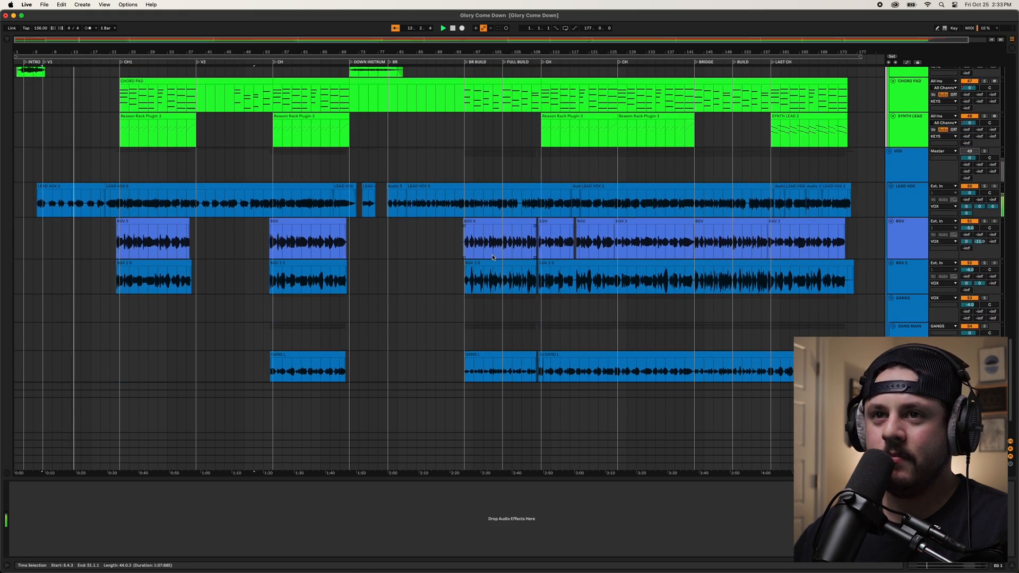
scroll(491, 258, "up", 10)
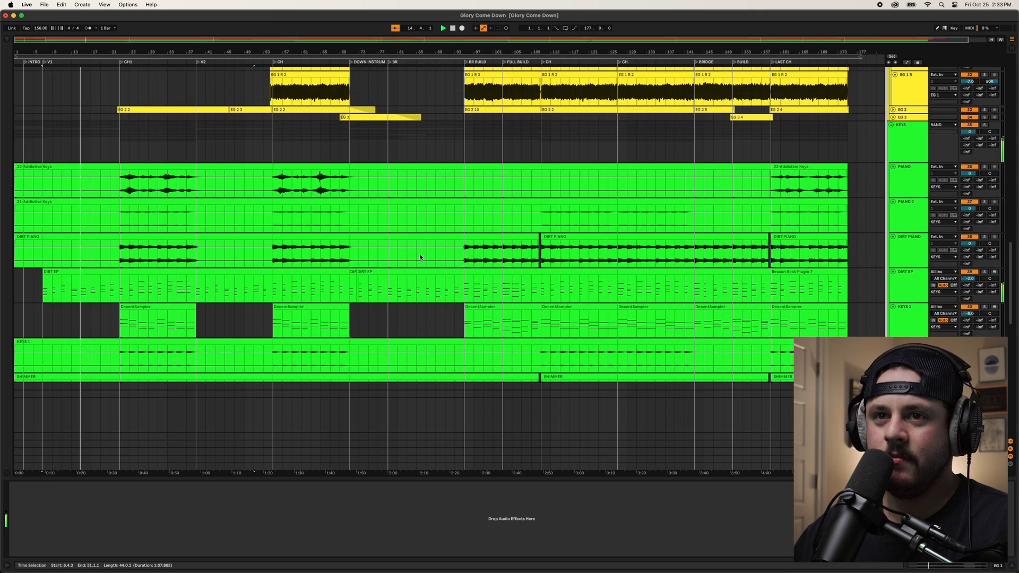
scroll(420, 257, "up", 12)
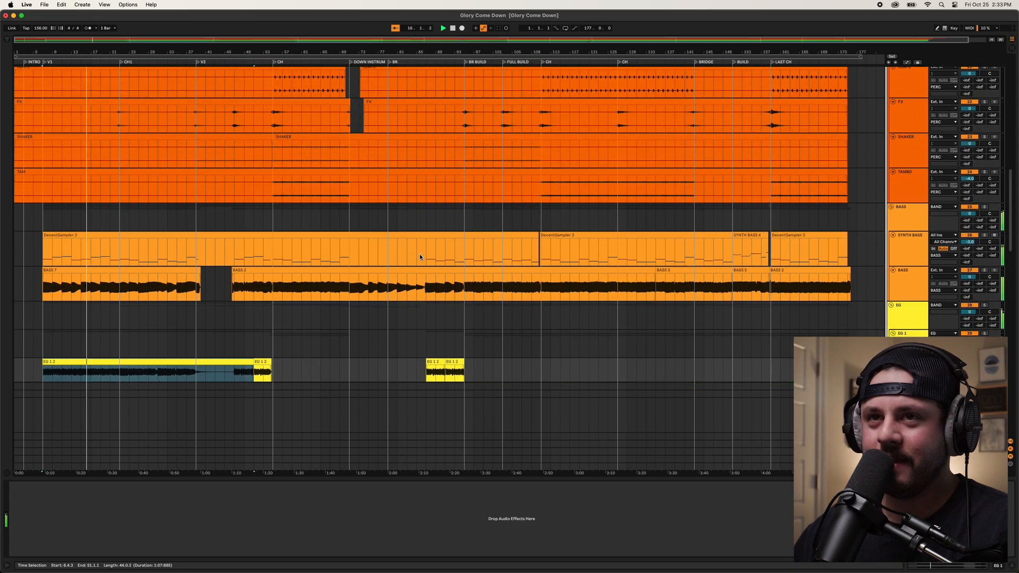
- Solo the FX track in the PERC group during playback to hear the effects leading into CH1
scroll(419, 258, "up", 8)
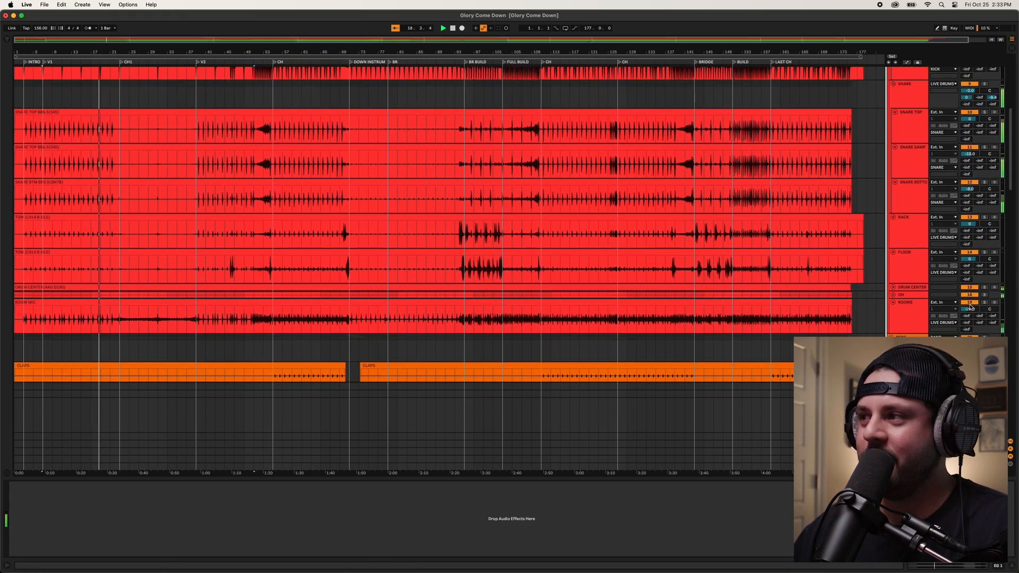
scroll(737, 267, "up", 5)
scroll(737, 267, "down", 15)
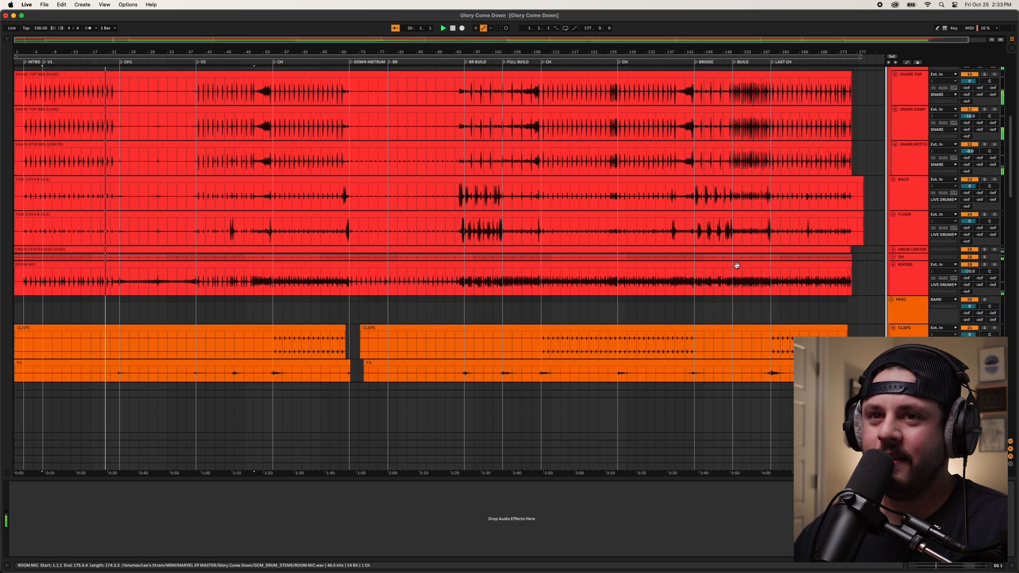
scroll(738, 262, "up", 6)
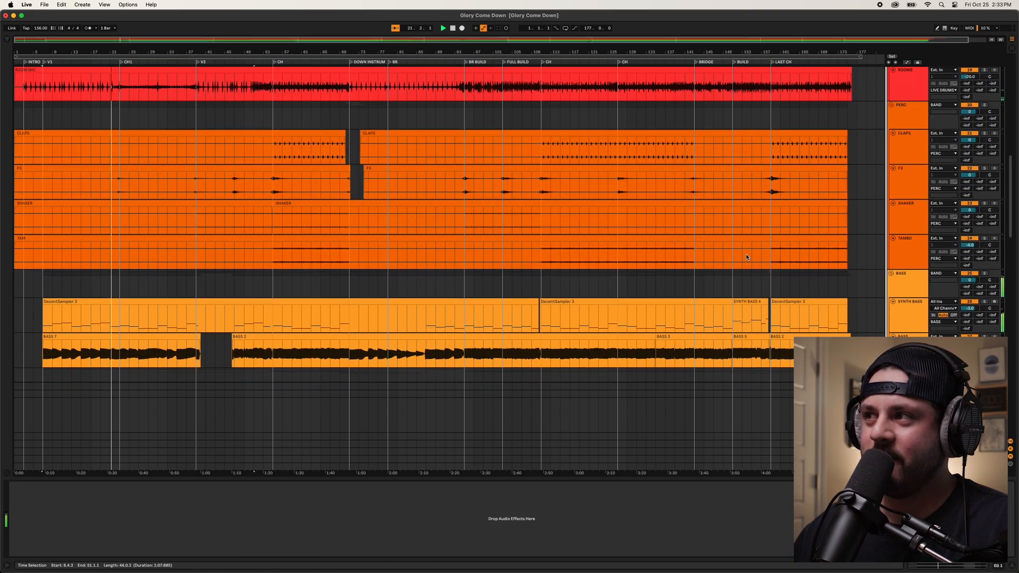
left_click(984, 168)
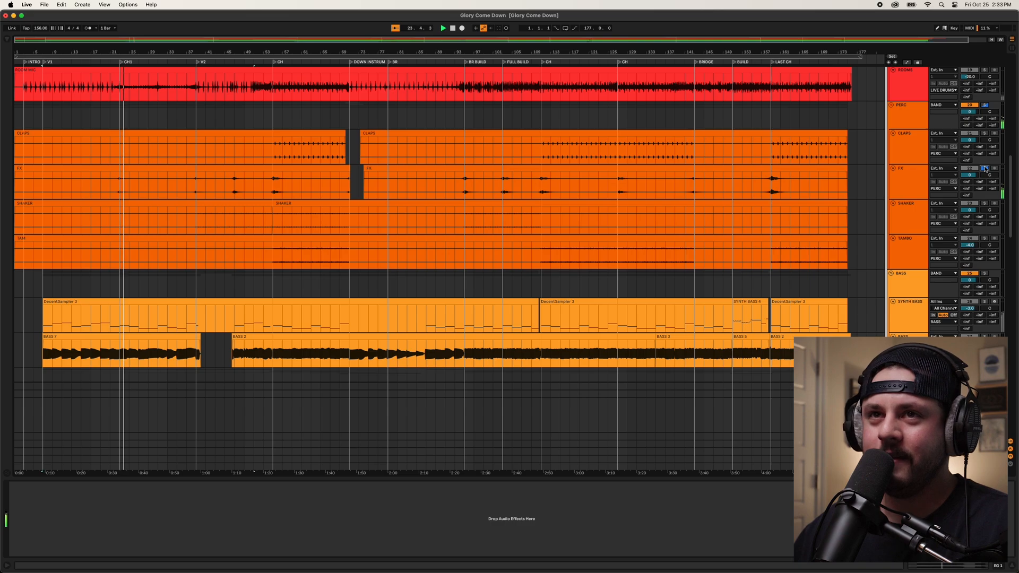
- Stop playback with FX unsoloed and set the start position at bar 21 on the PIANO track in the KEYS group
scroll(253, 230, "down", 15)
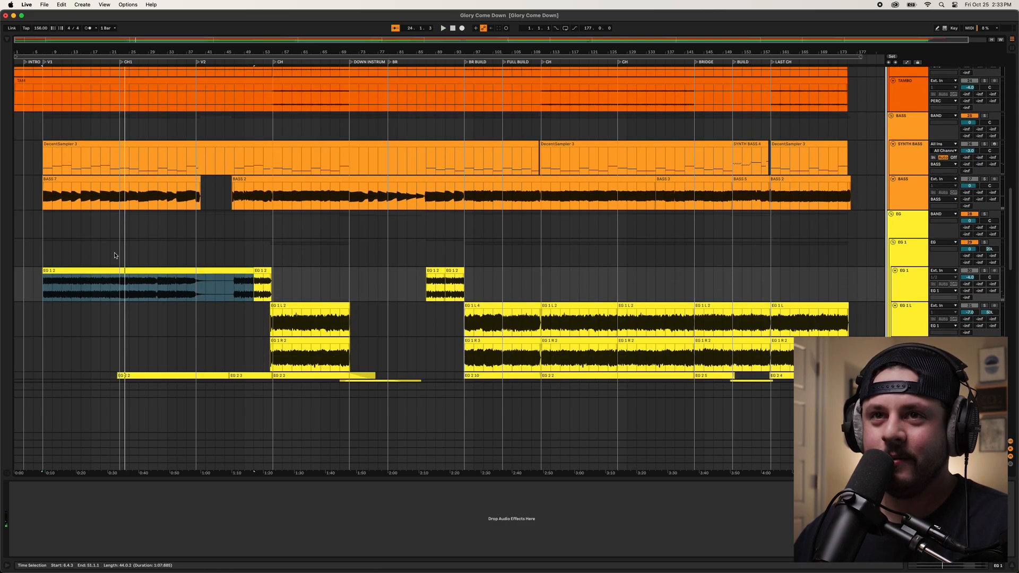
scroll(117, 250, "down", 2)
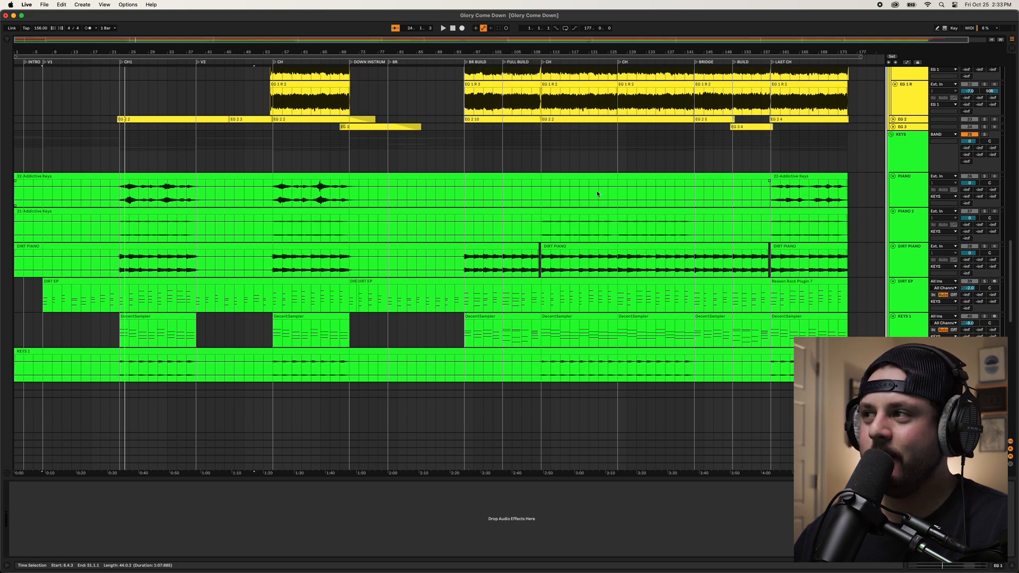
left_click(906, 181)
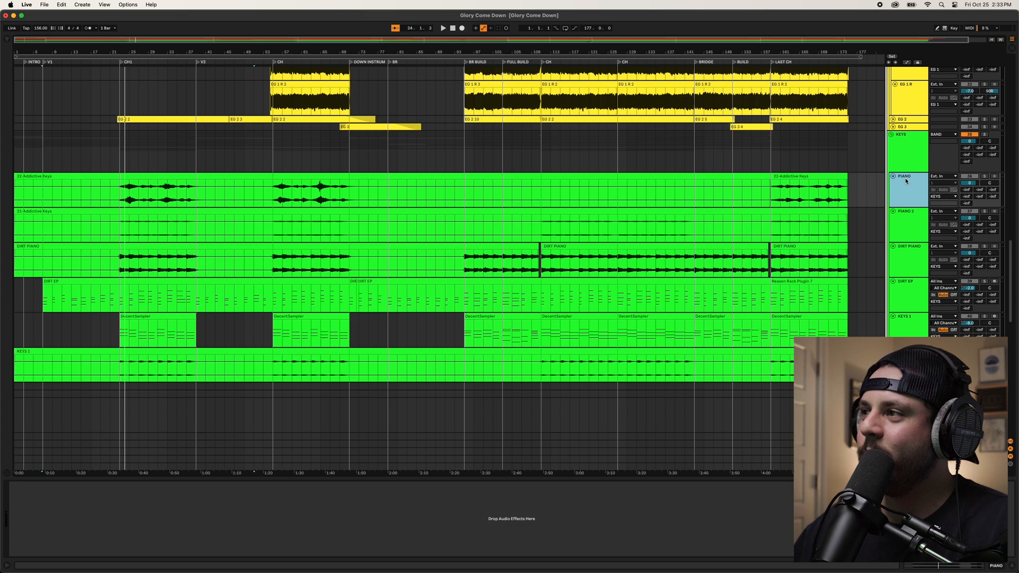
left_click(905, 218)
left_click(113, 193)
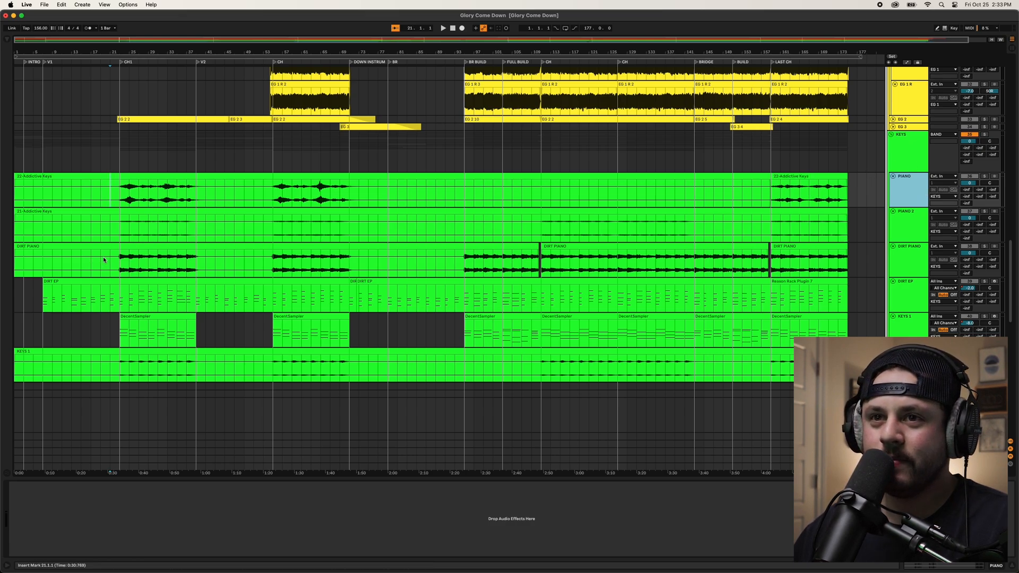
- Play the SONAR track soloed from bar 21, just before CH1, and unsolo it
scroll(105, 257, "down", 4)
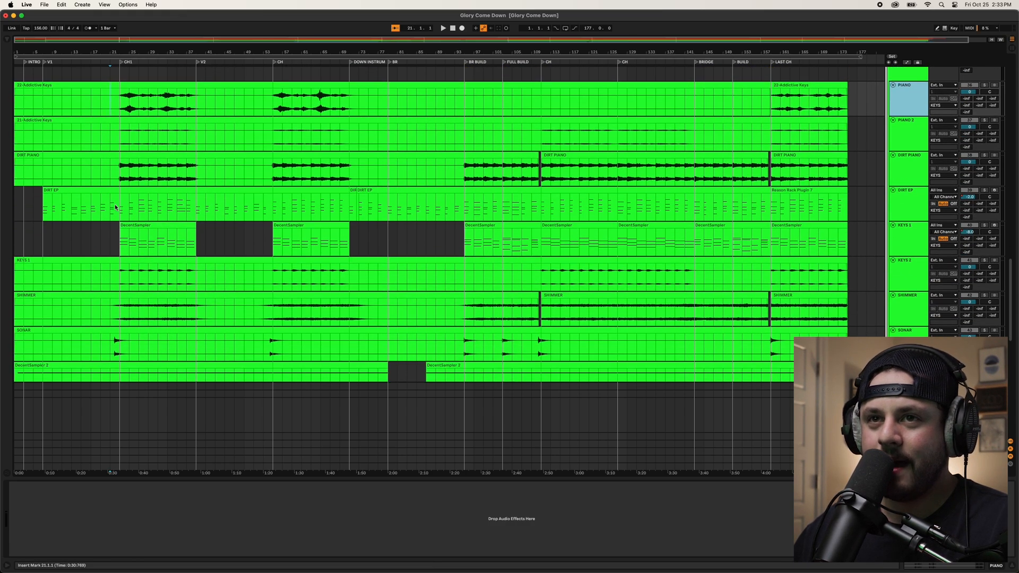
left_click(114, 207)
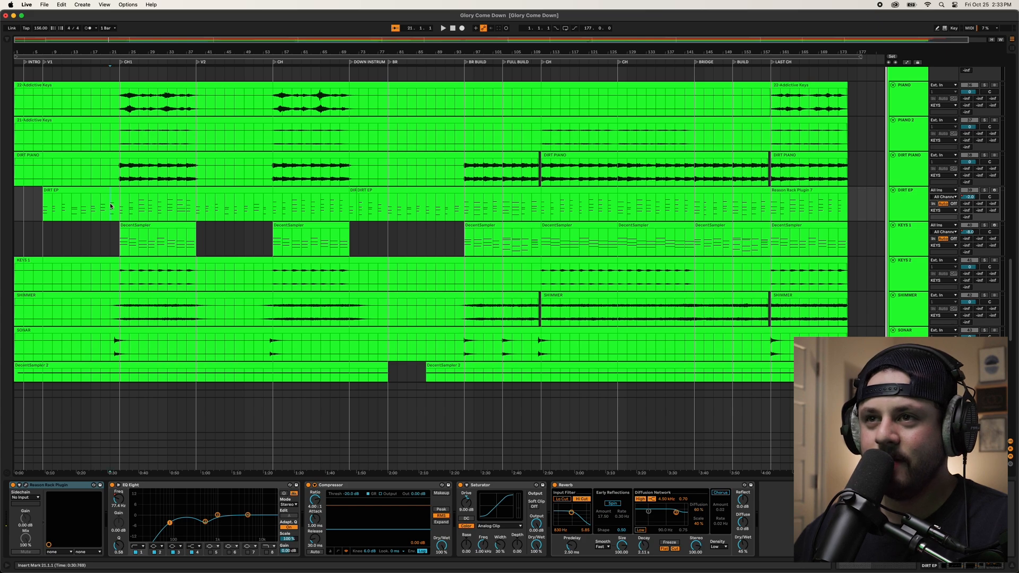
scroll(398, 234, "down", 3)
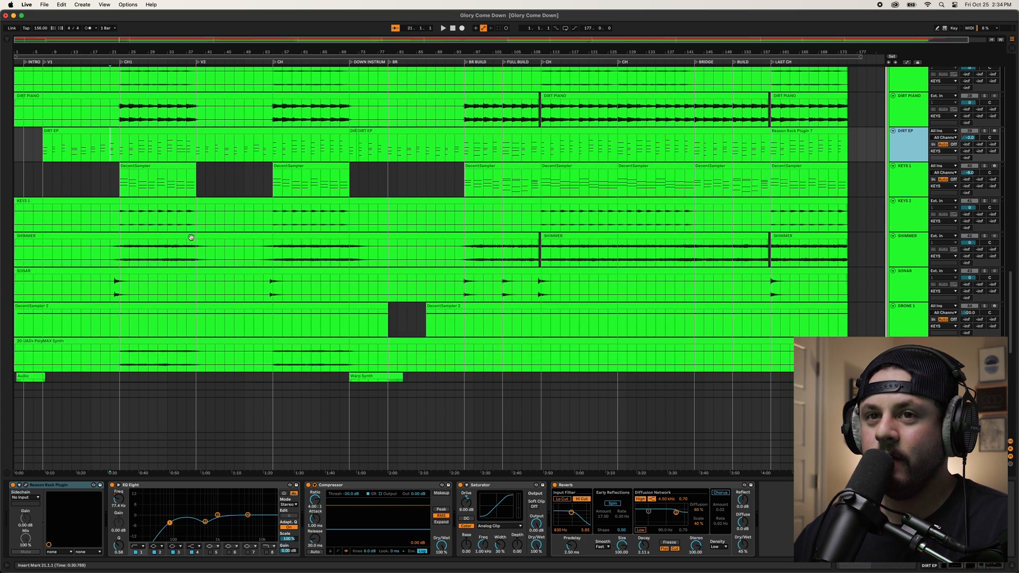
left_click(108, 287)
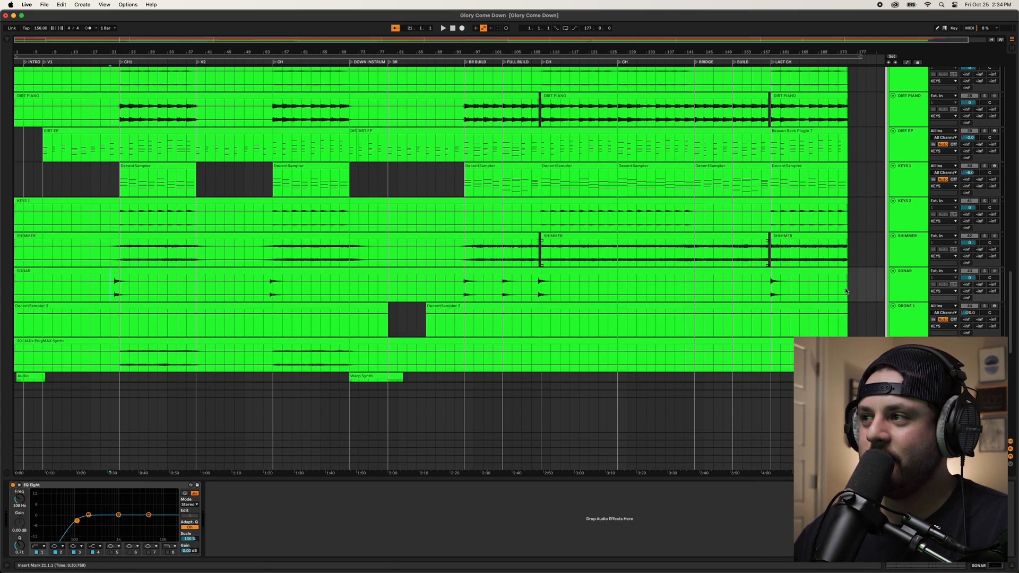
left_click(897, 287)
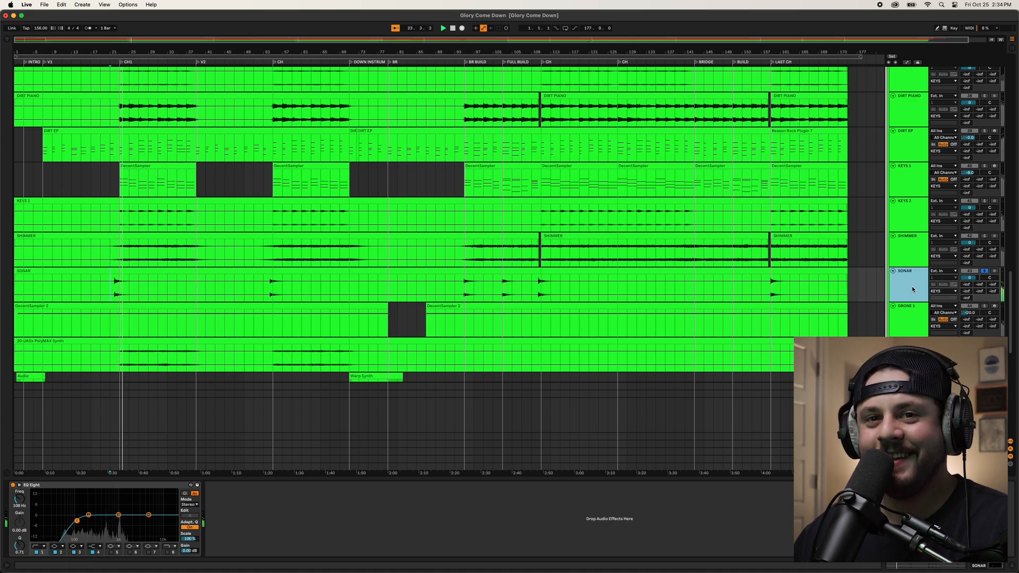
key("s")
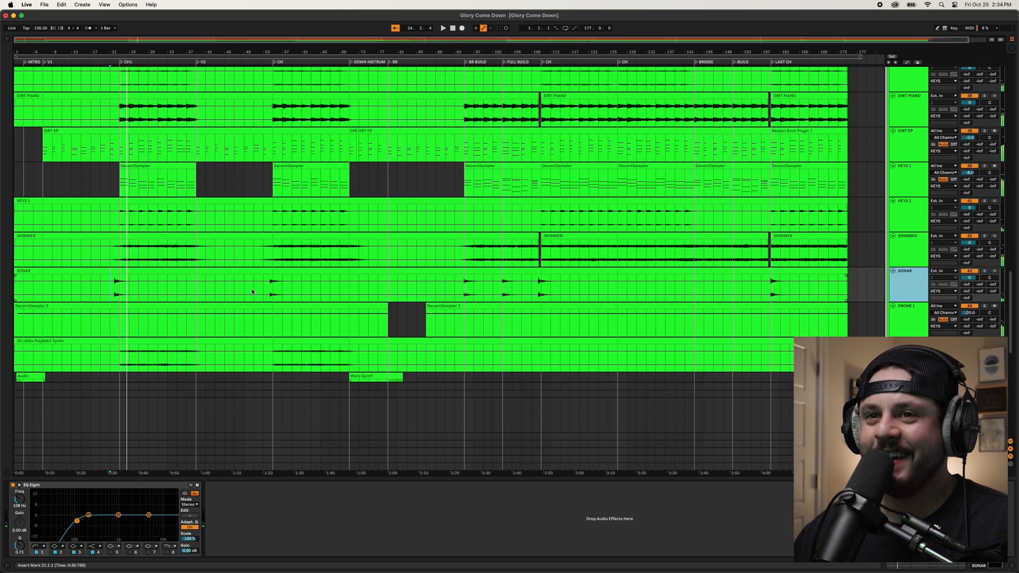
- Play the full mix from bar 19 to hear the SONAR part in context
left_click(101, 288)
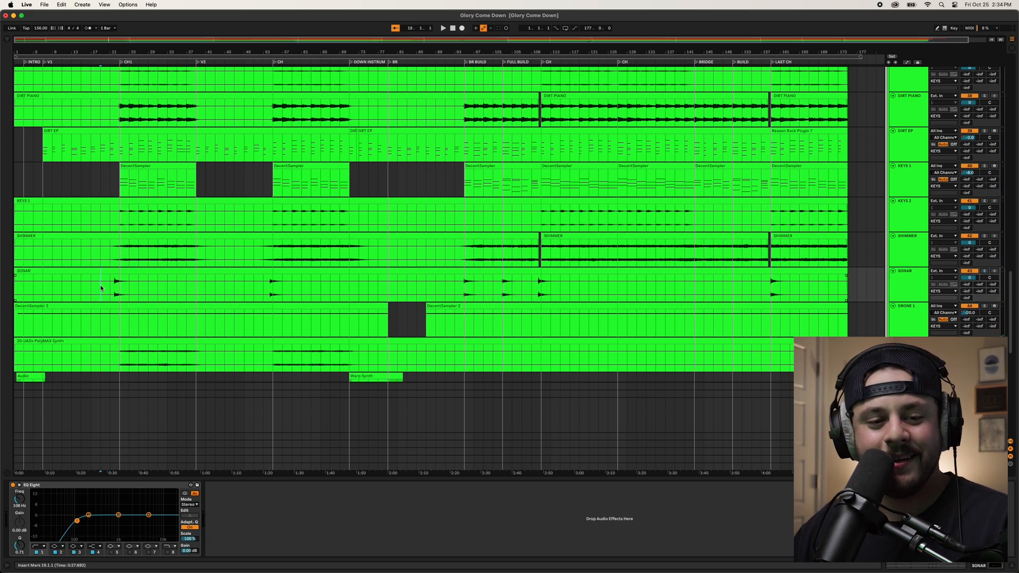
key("space")
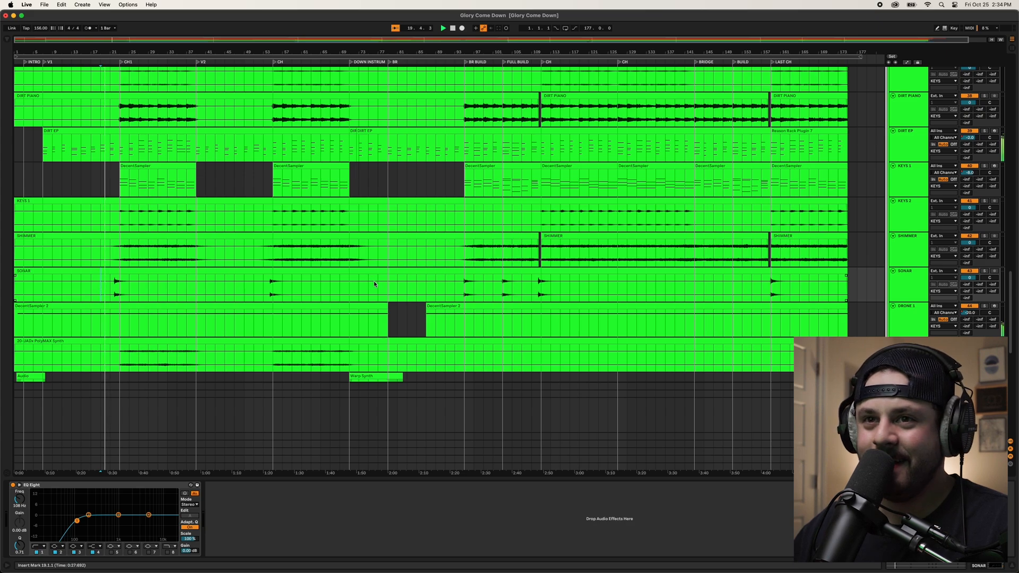
scroll(126, 280, "down", 2)
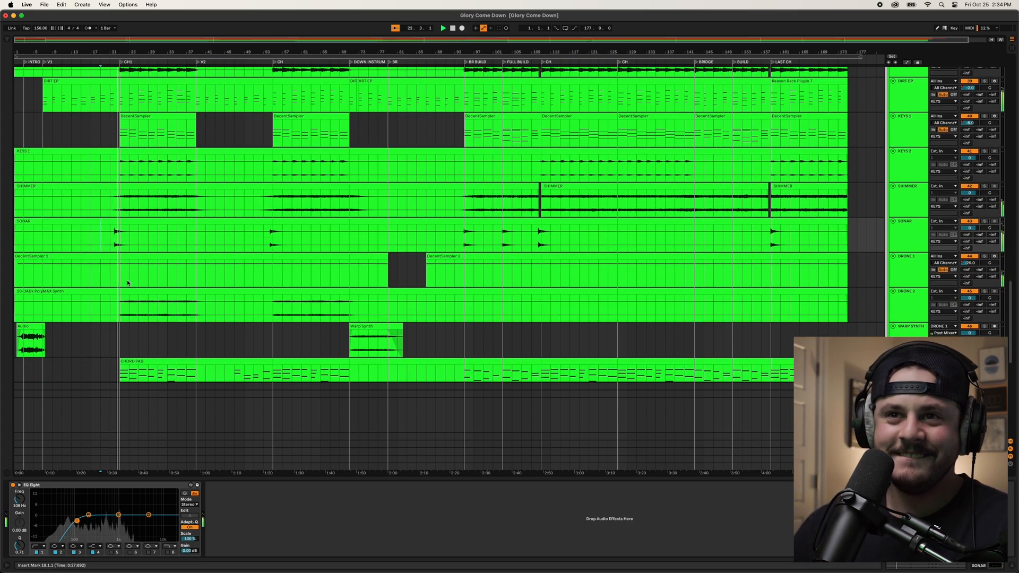
scroll(186, 226, "down", 5)
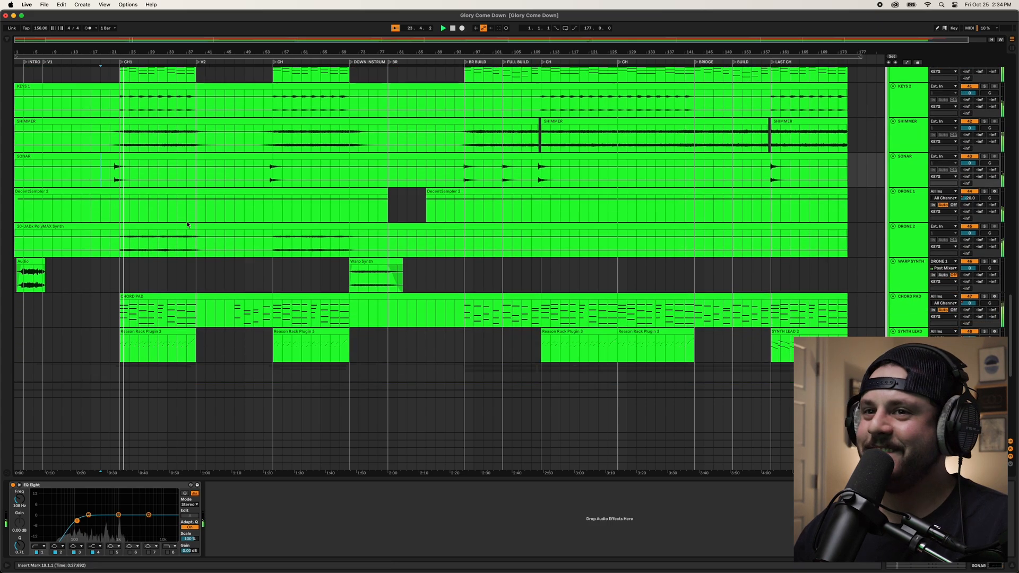
scroll(186, 225, "down", 1)
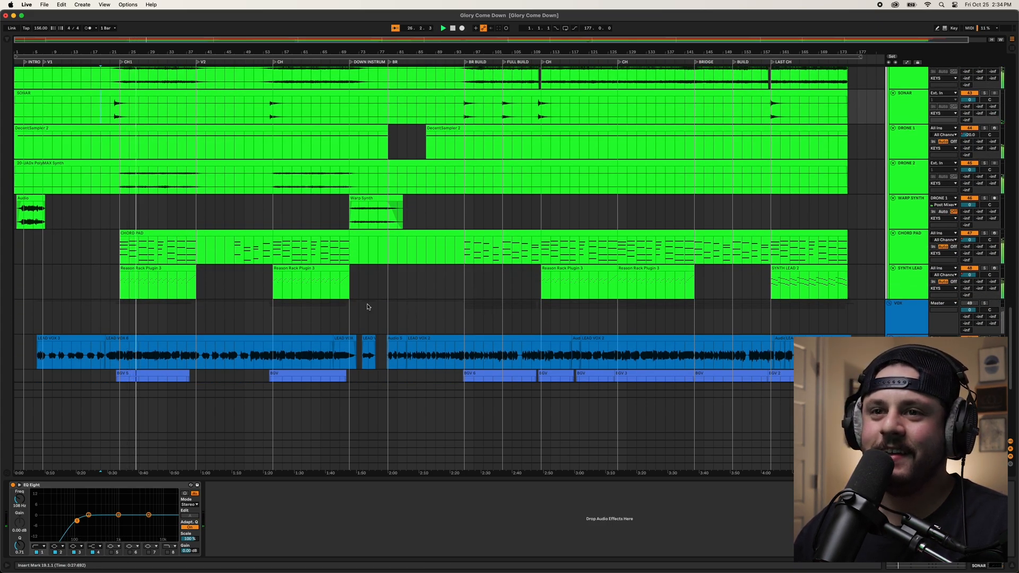
- Stop playback and unfold the EG 2 guitar track in the EG group
scroll(148, 291, "up", 7)
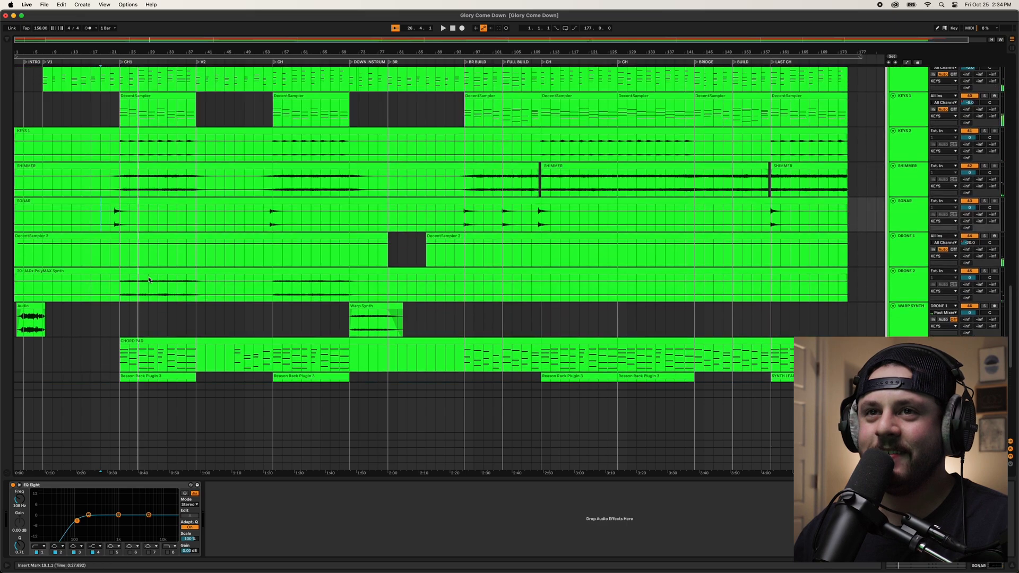
scroll(148, 276, "up", 6)
scroll(151, 276, "down", 2)
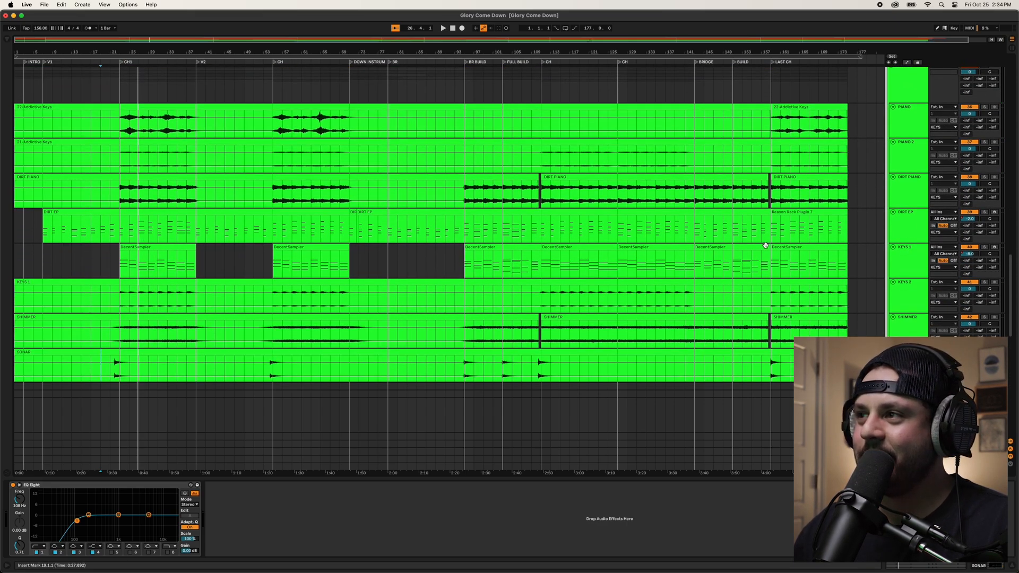
scroll(315, 241, "up", 10)
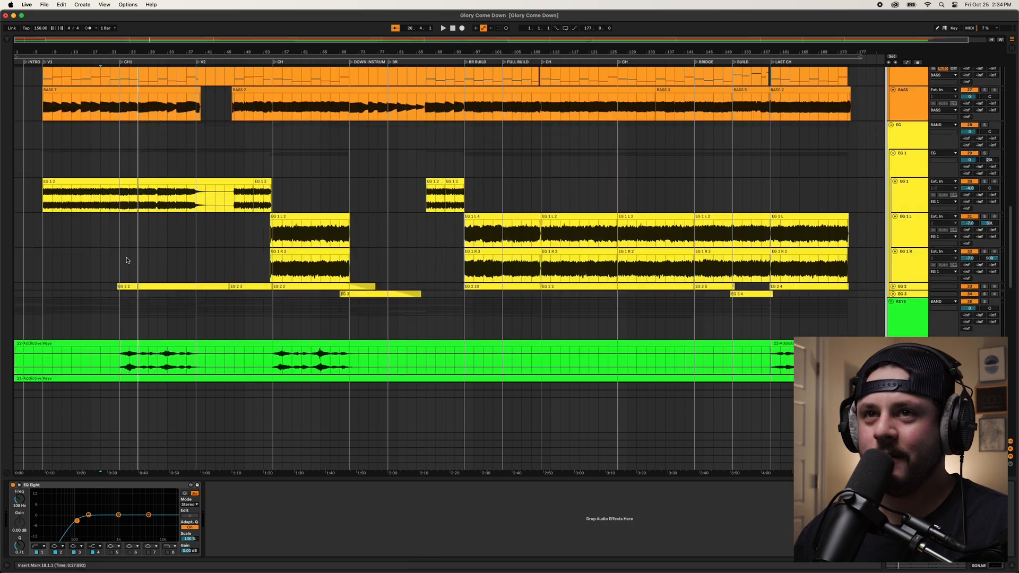
scroll(127, 259, "up", 5)
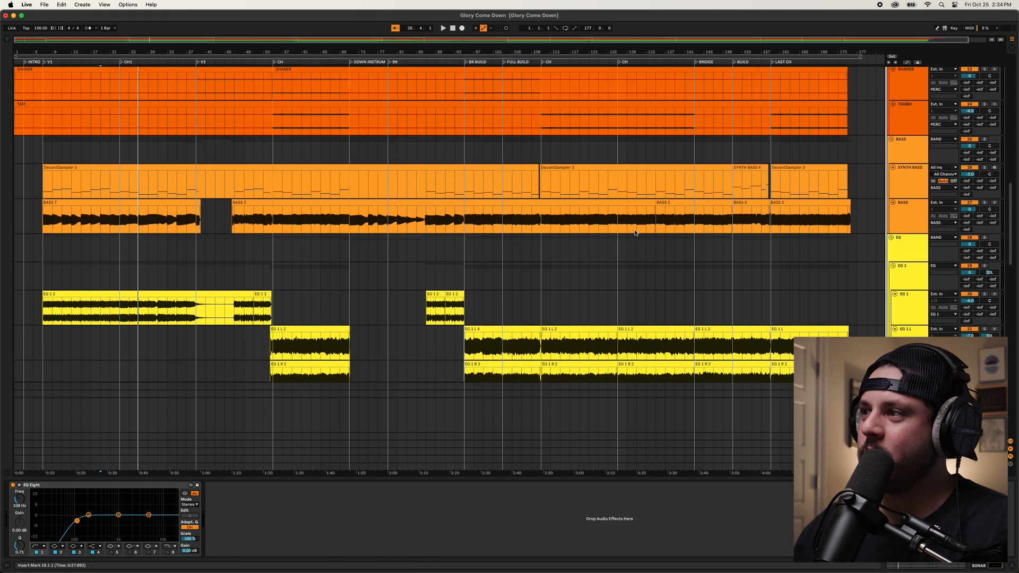
scroll(406, 244, "down", 10)
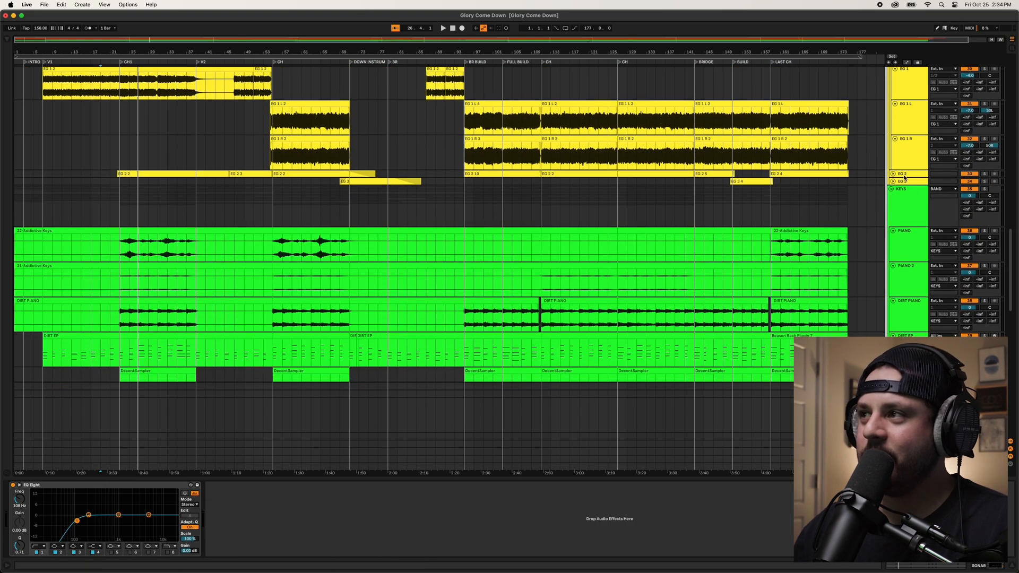
left_click(894, 175)
scroll(894, 177, "down", 3)
scroll(366, 216, "down", 3)
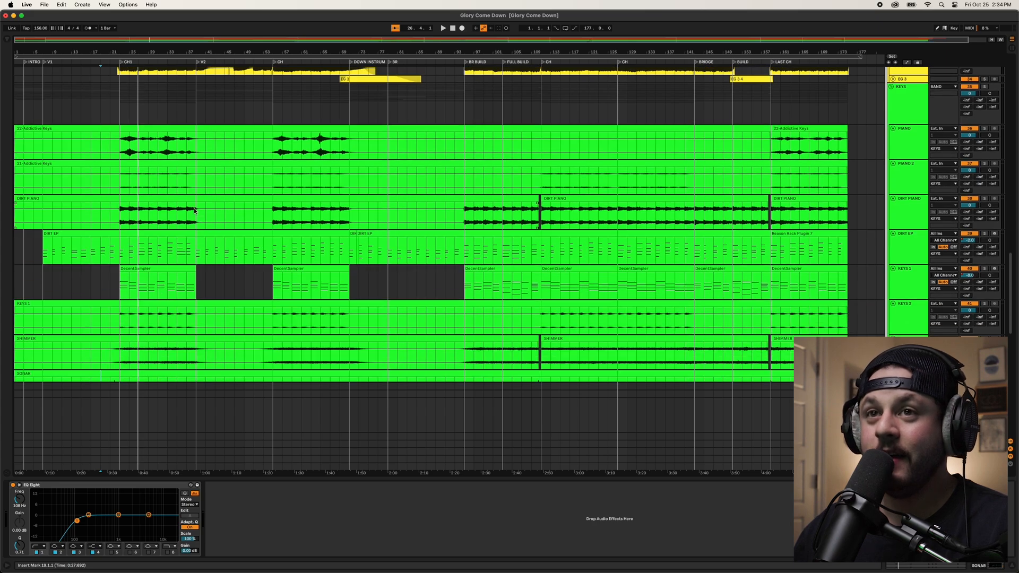
- Play the EG 1 guitar track soloed from bar 23 and switch the solo to EG 2 during playback
scroll(189, 212, "up", 7)
scroll(187, 211, "up", 10)
scroll(186, 211, "down", 5)
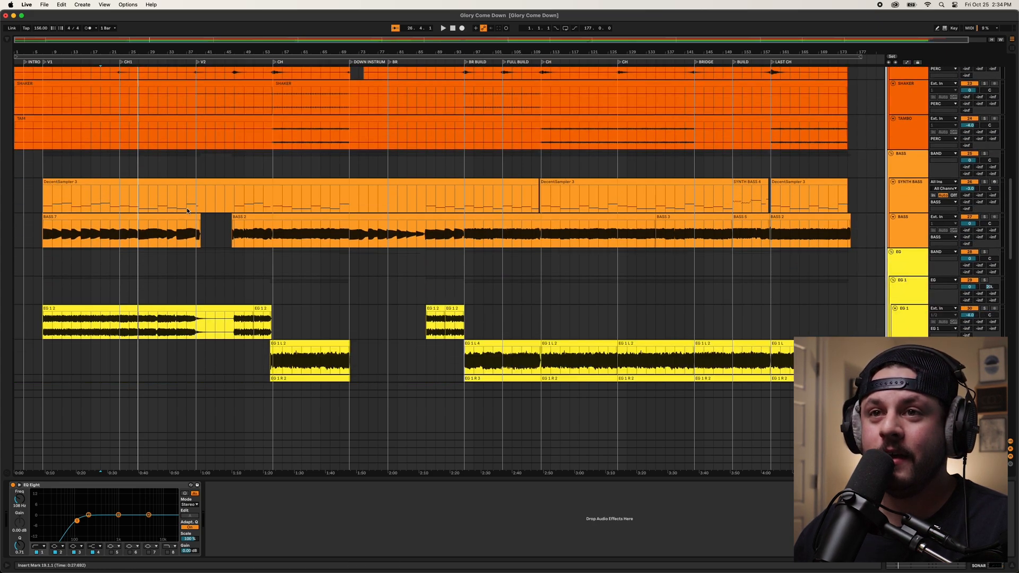
scroll(187, 211, "down", 6)
scroll(187, 211, "up", 4)
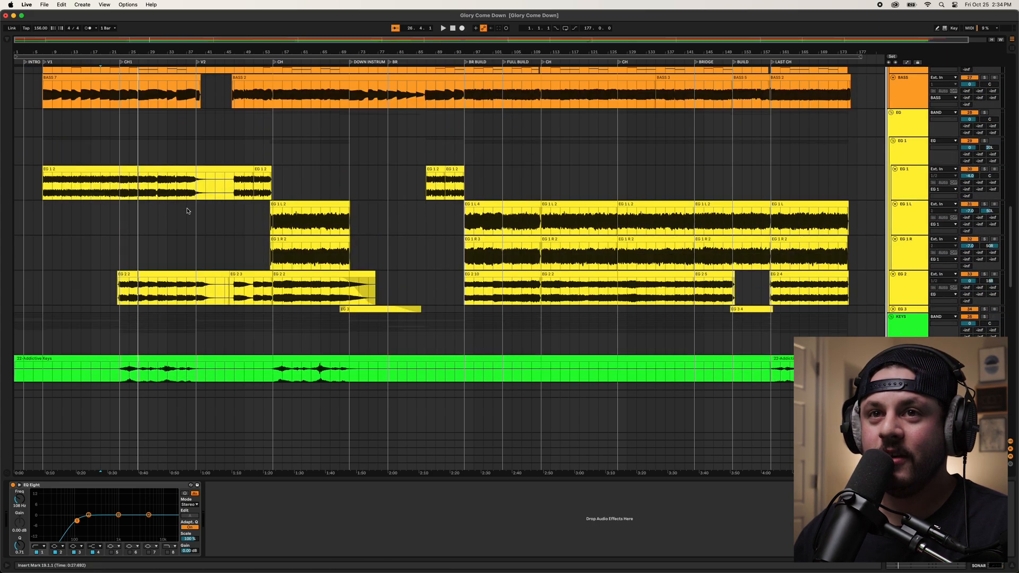
scroll(147, 220, "down", 1)
left_click(123, 165)
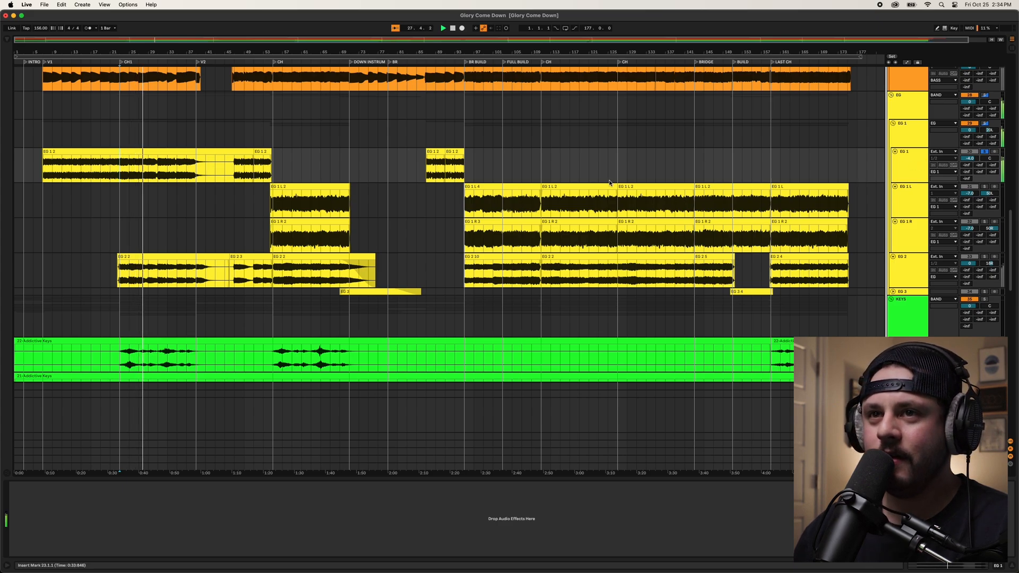
scroll(609, 183, "down", 3)
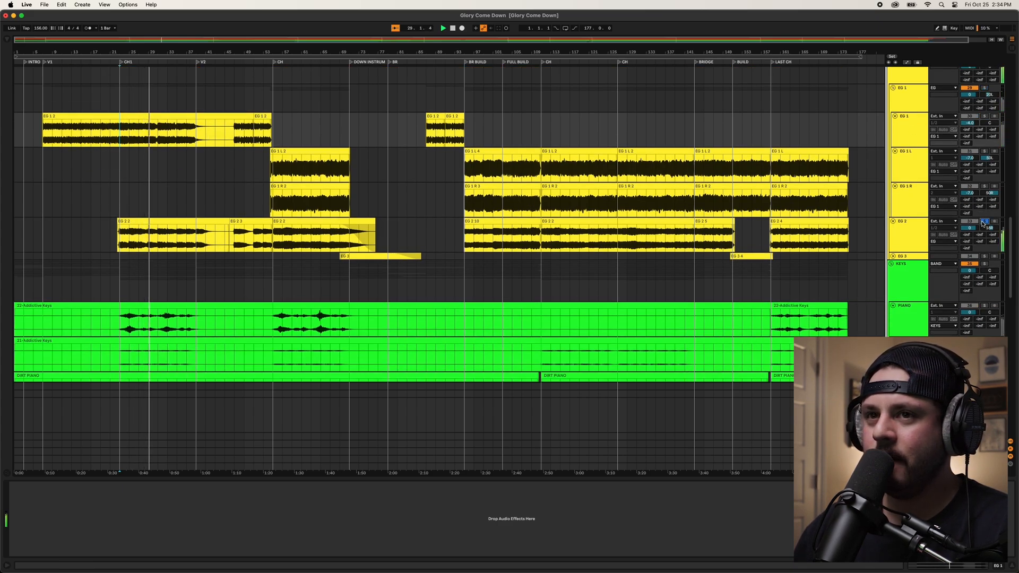
scroll(983, 223, "up", 4)
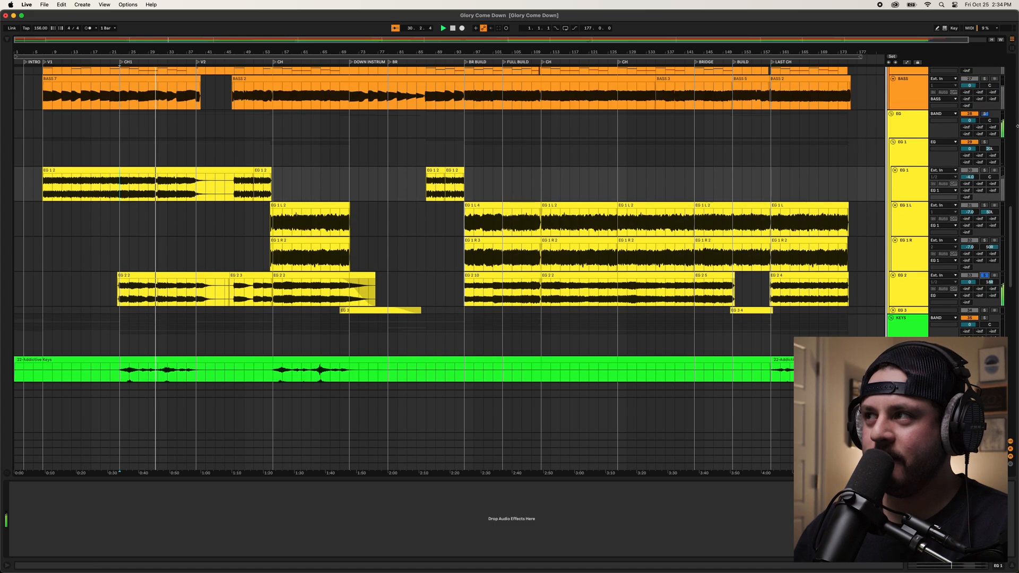
- Play the whole EG group soloed through CH1 and stop playback
scroll(114, 242, "down", 1)
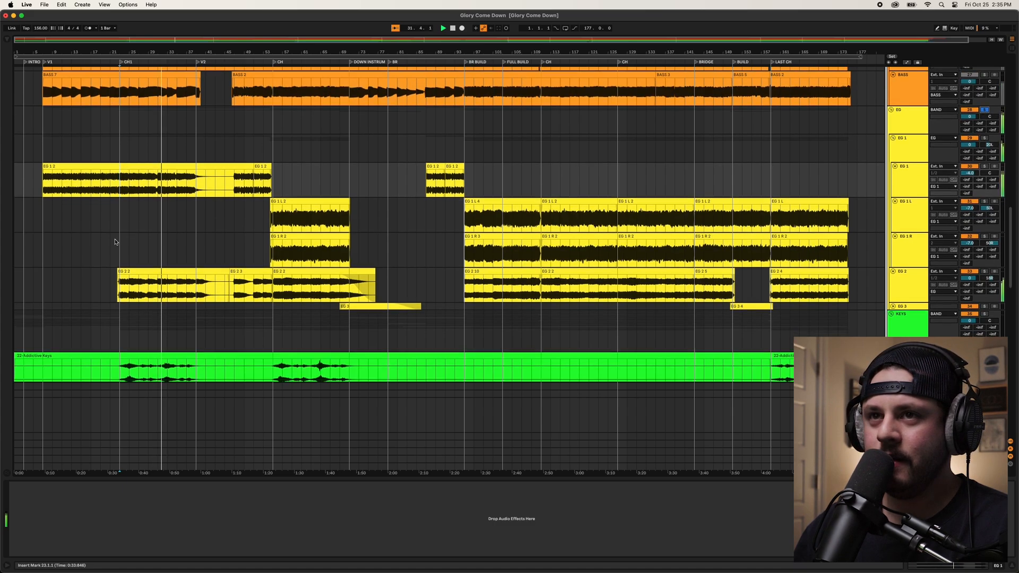
scroll(115, 241, "down", 6)
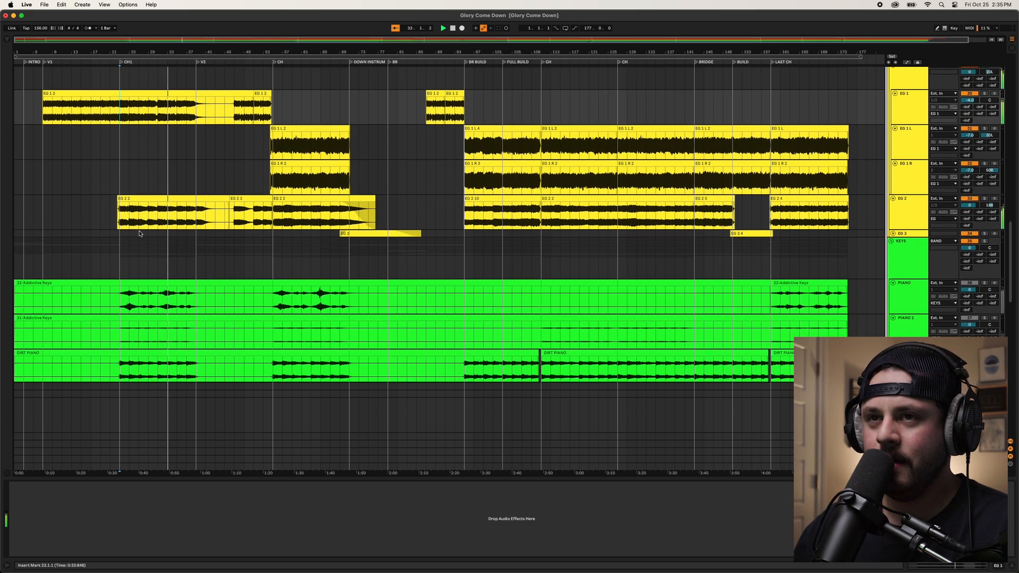
scroll(140, 233, "down", 5)
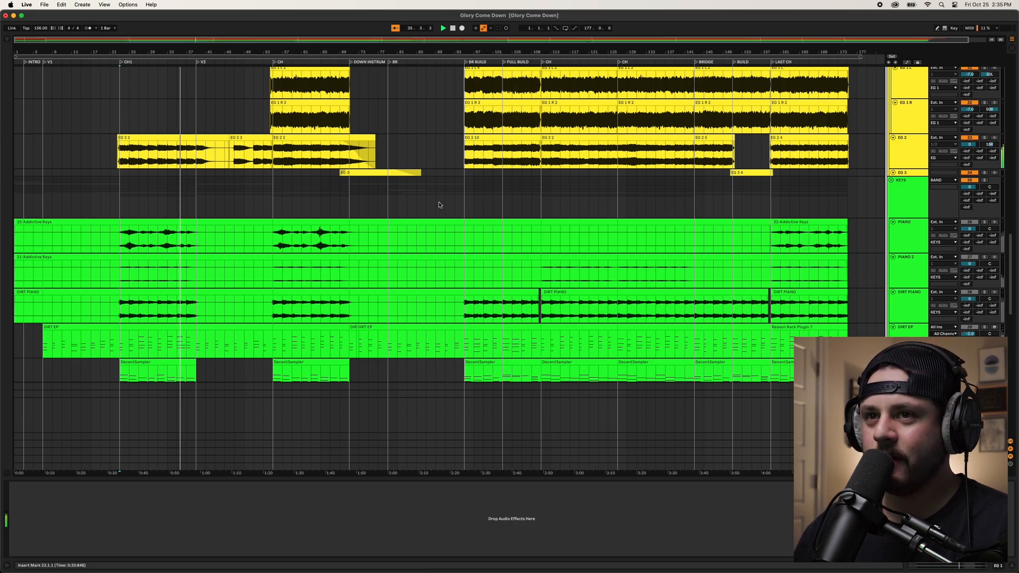
scroll(517, 209, "down", 8)
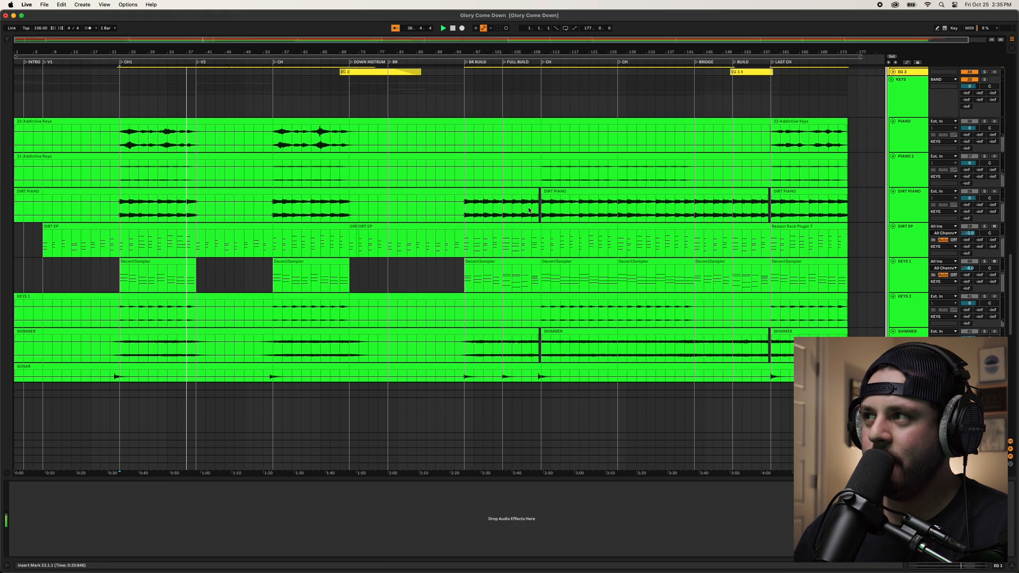
scroll(530, 209, "down", 8)
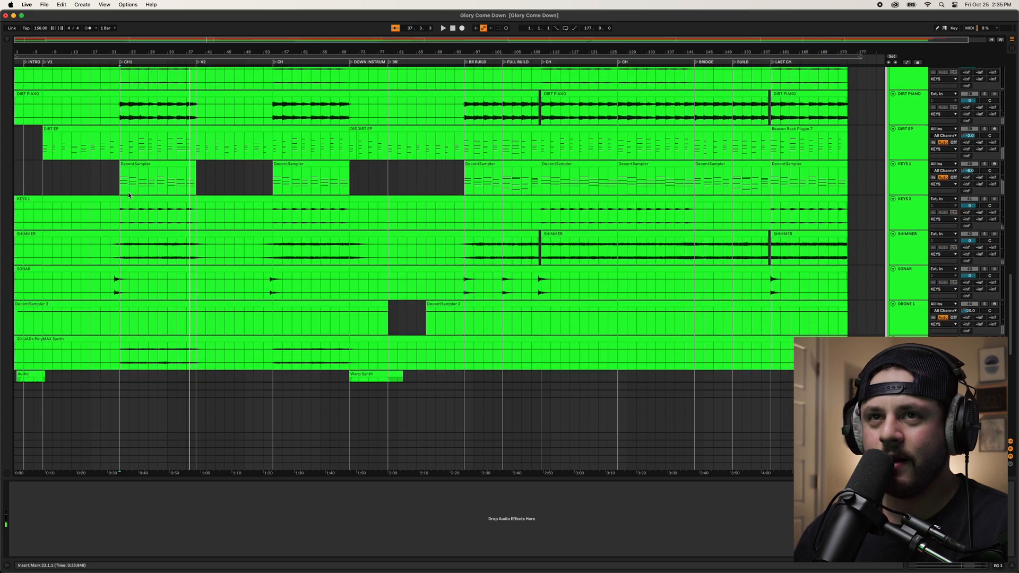
scroll(130, 192, "down", 6)
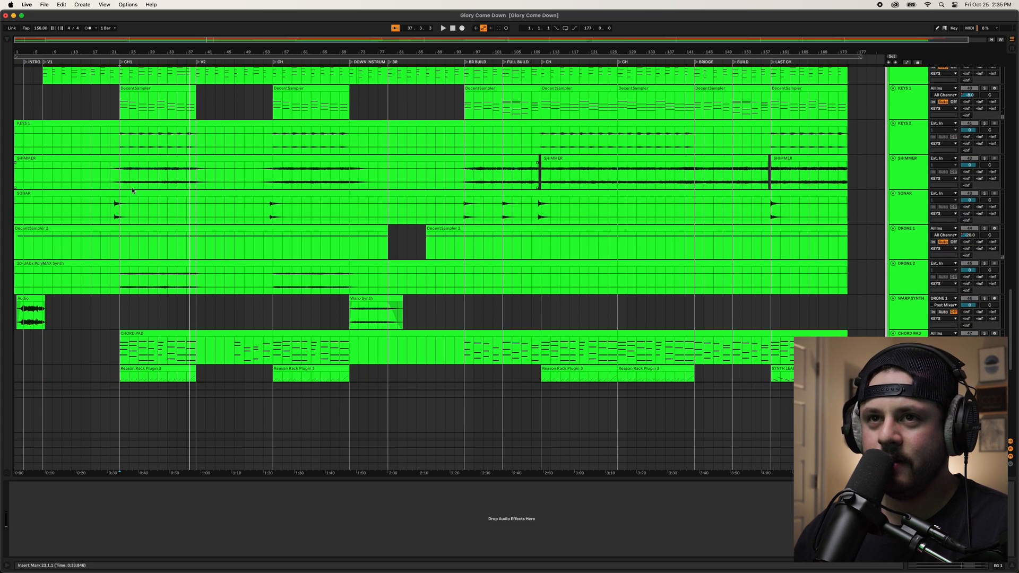
- Play the whole KEYS group soloed from bar 21, just before CH1
left_click(104, 204)
scroll(865, 207, "up", 12)
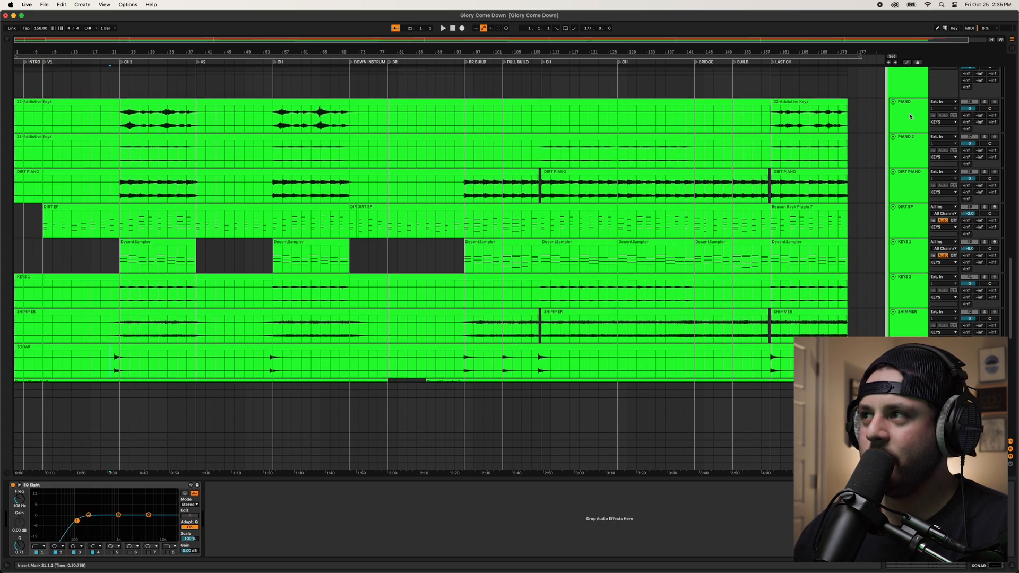
scroll(911, 114, "up", 3)
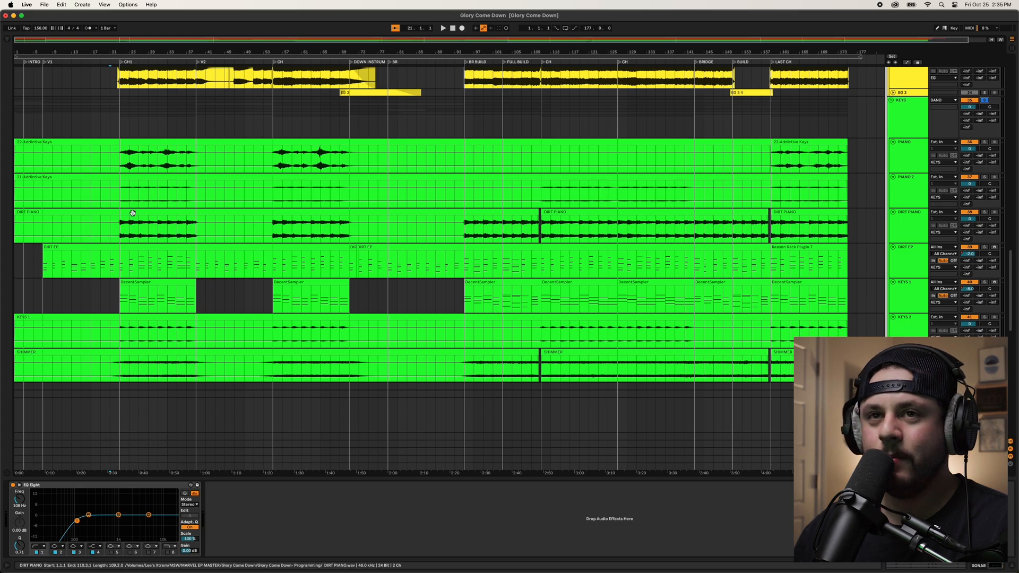
left_click(110, 227)
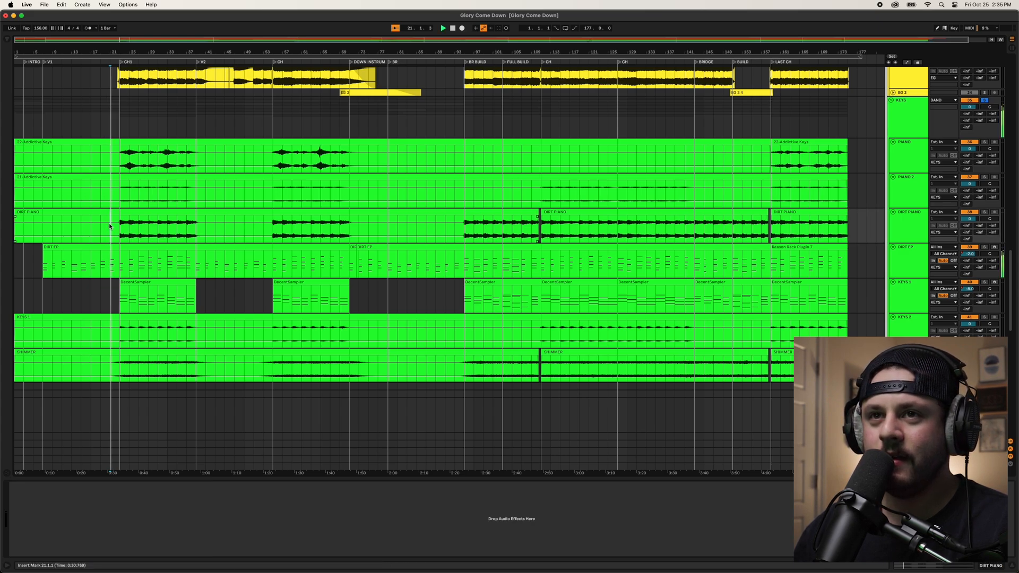
scroll(147, 220, "down", 4)
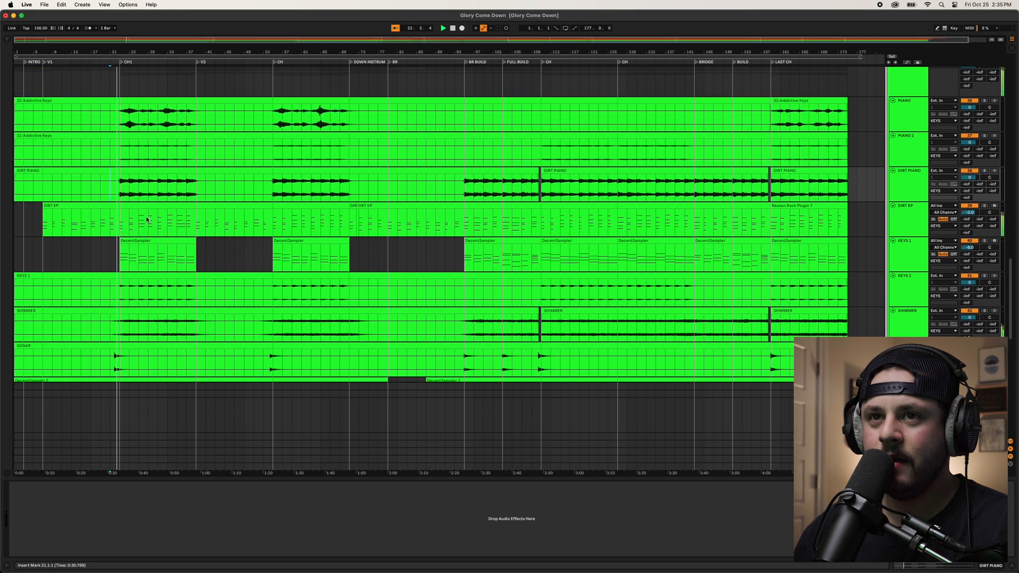
scroll(147, 219, "up", 1)
scroll(148, 220, "up", 1)
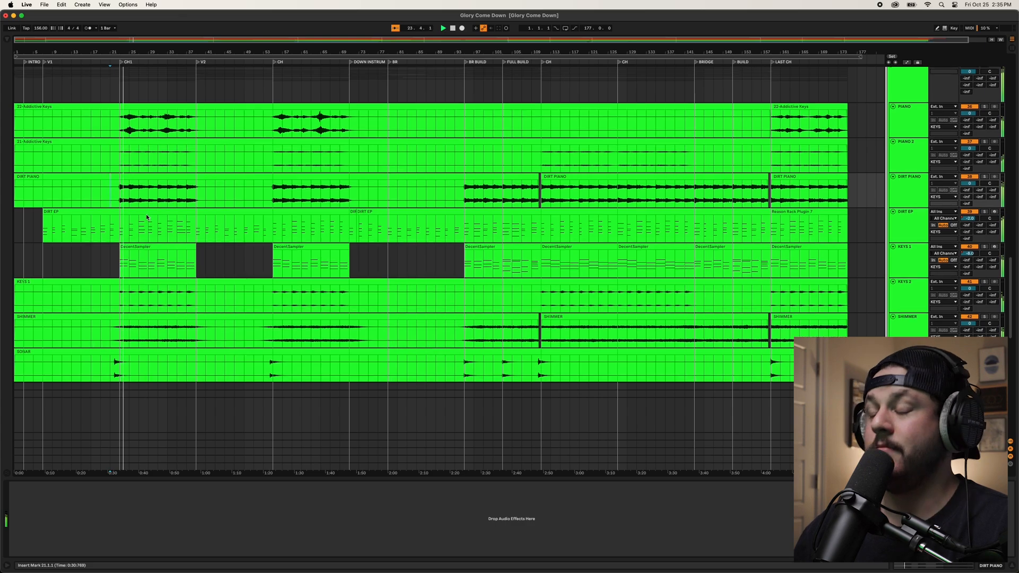
scroll(213, 215, "down", 3)
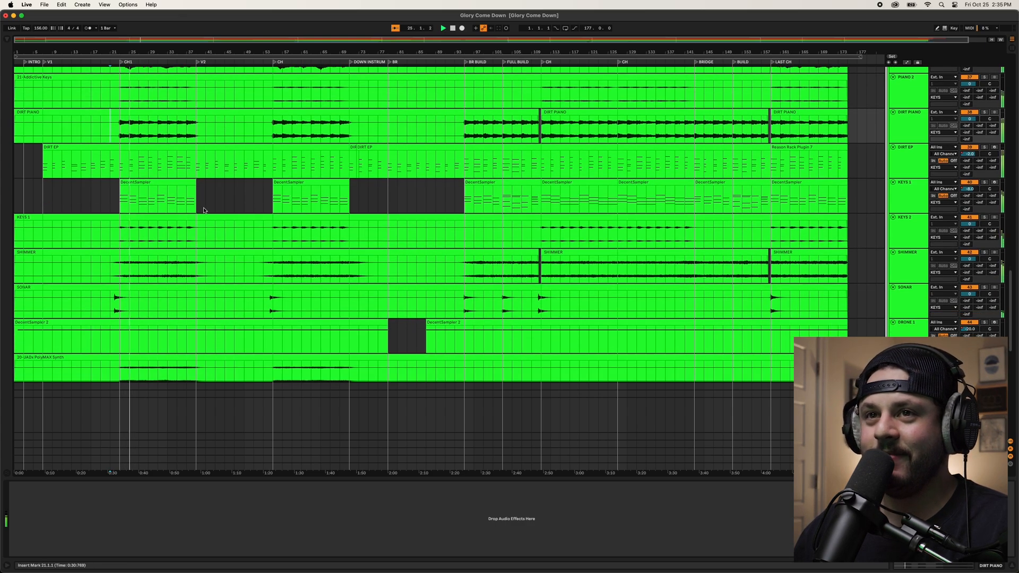
- Play the PIANO track soloed from bar 23, the start of CH1, and stop playback
scroll(225, 215, "up", 5)
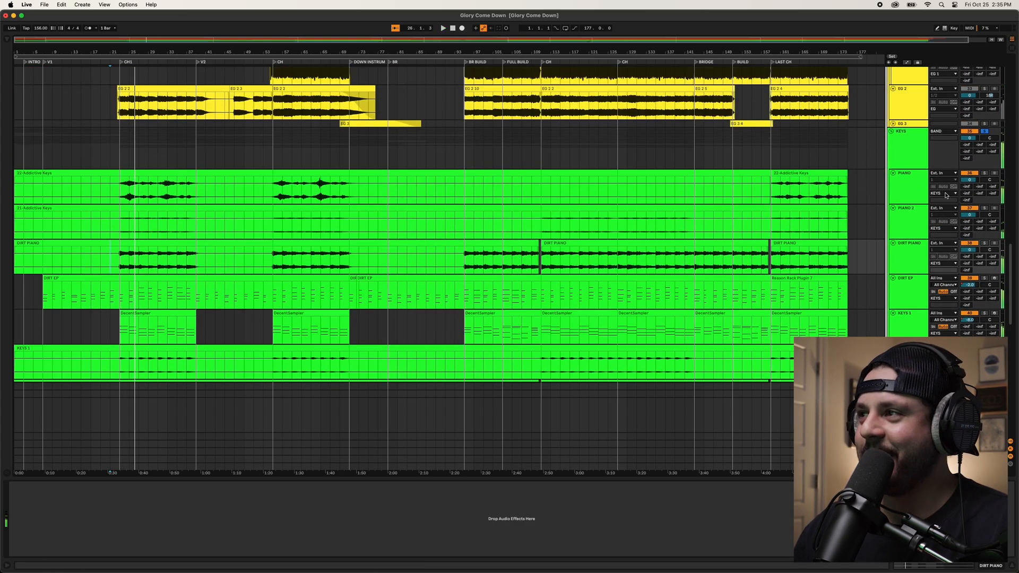
left_click(916, 193)
left_click(986, 173)
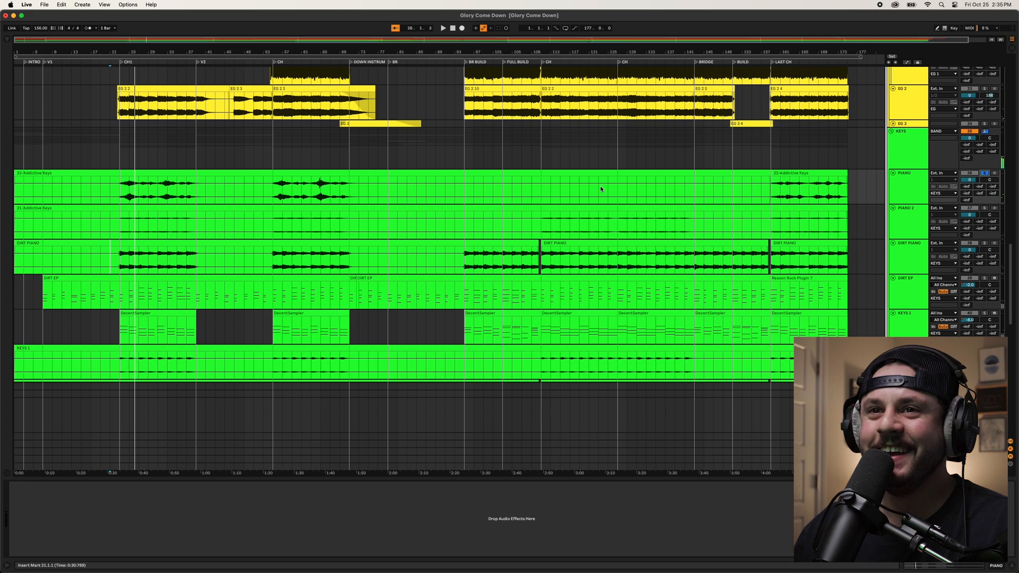
key("space")
left_click(123, 191)
key("space")
key("space")
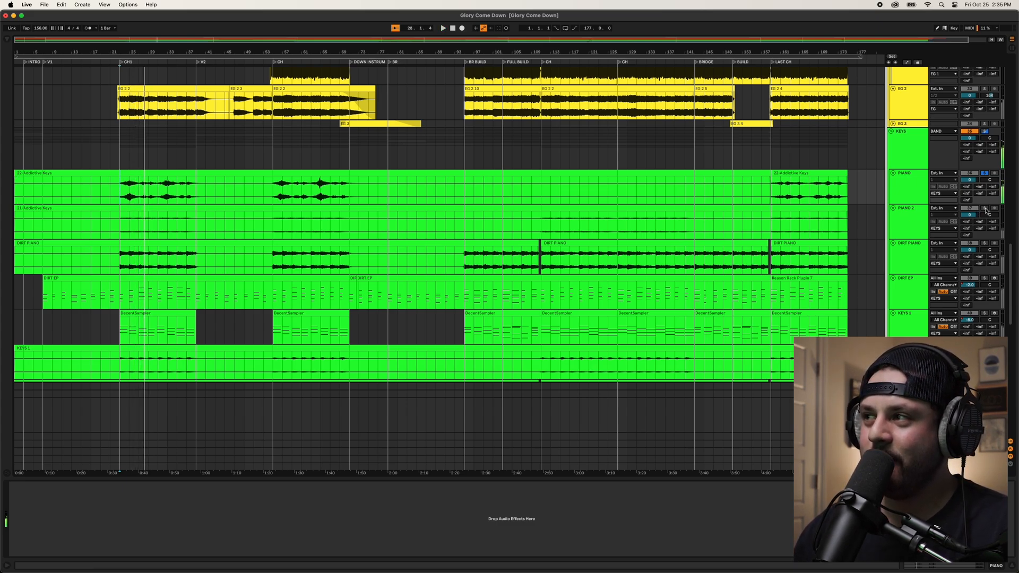
- Play PIANO 2 soloed from bar 23, add PIANO to the solo, and clear both solos
key("space")
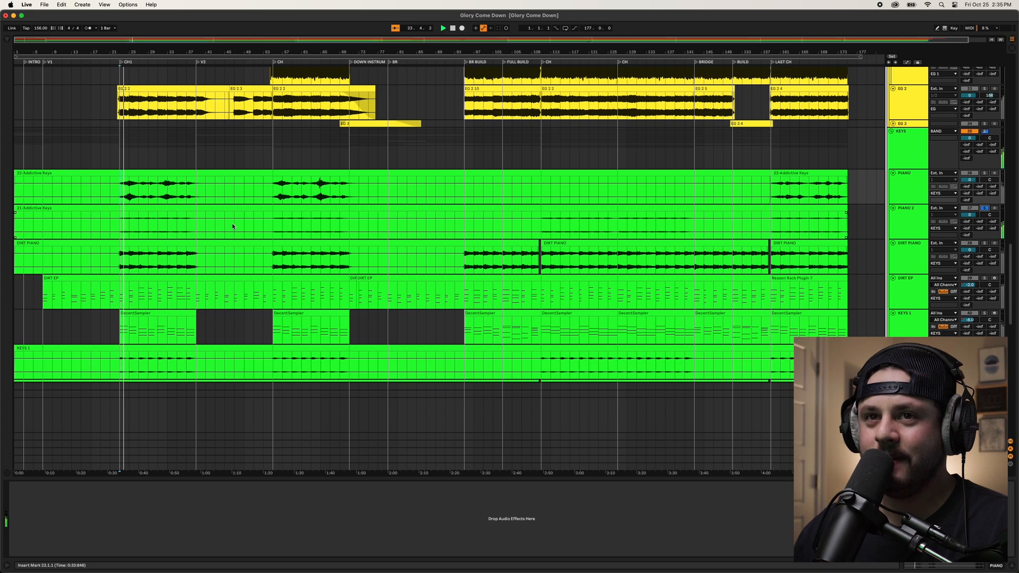
left_click(986, 173)
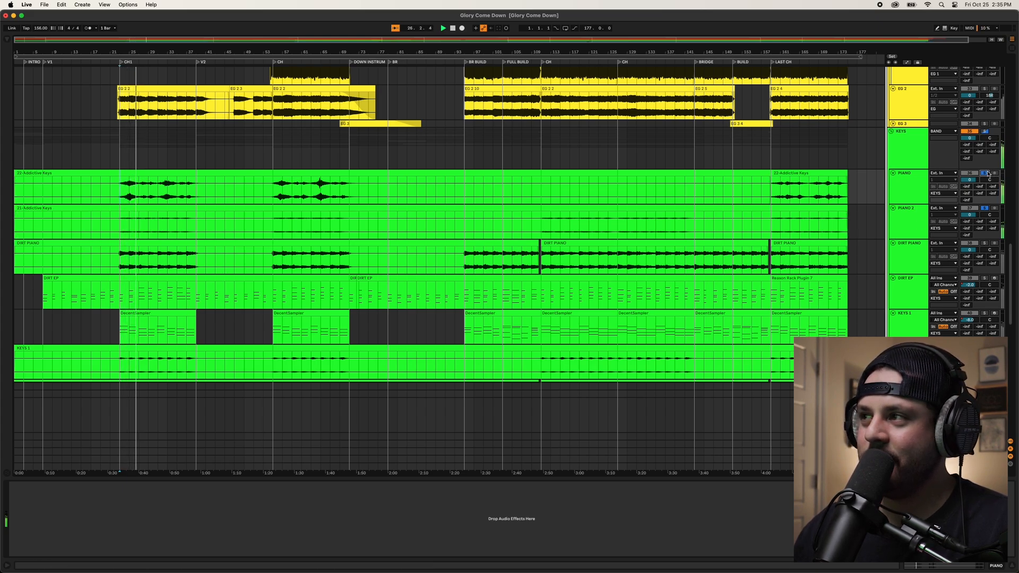
left_click(985, 208)
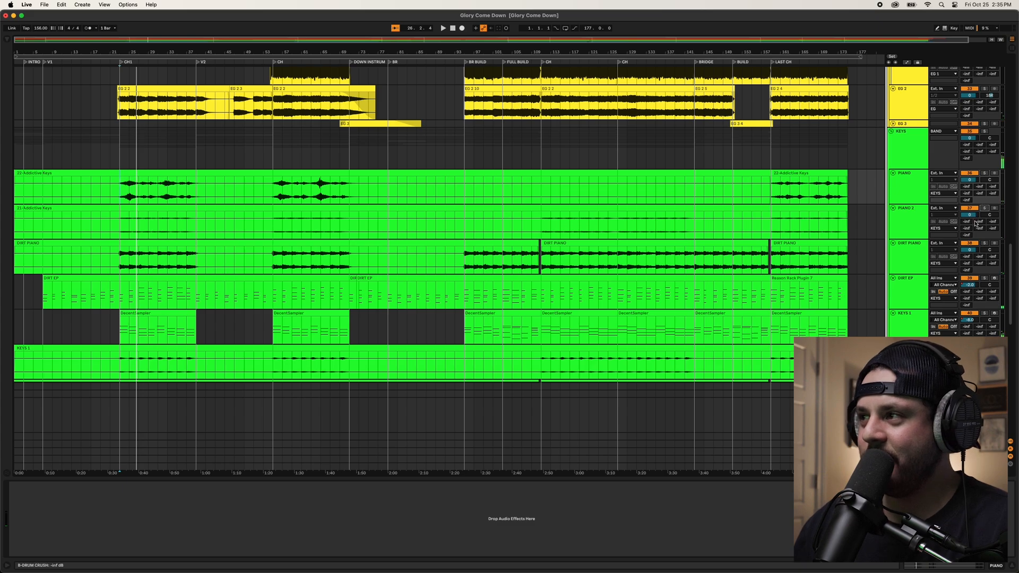
- Play the DIRT PIANO track soloed from bar 23 and unsolo it
left_click(985, 243)
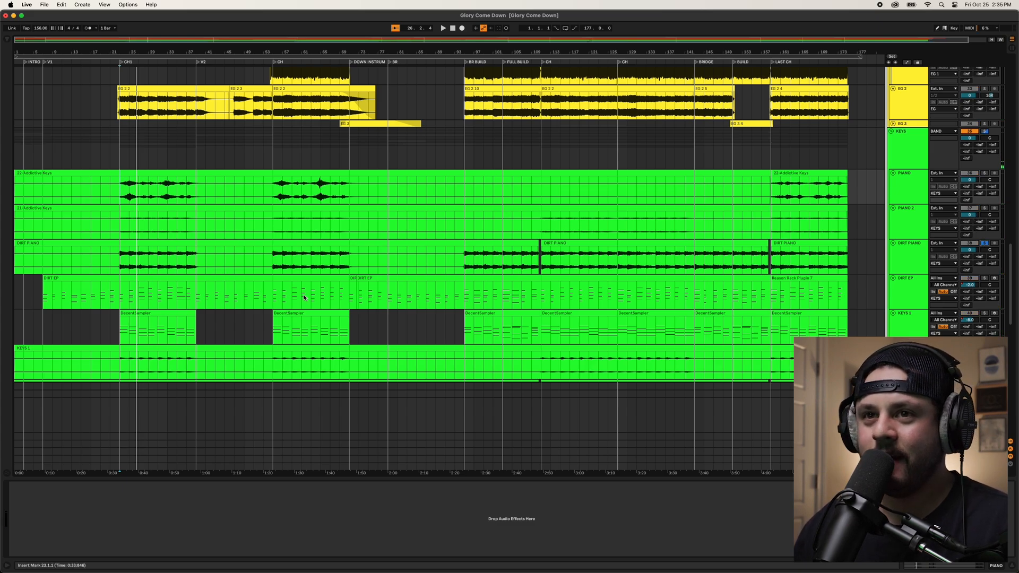
left_click(118, 255)
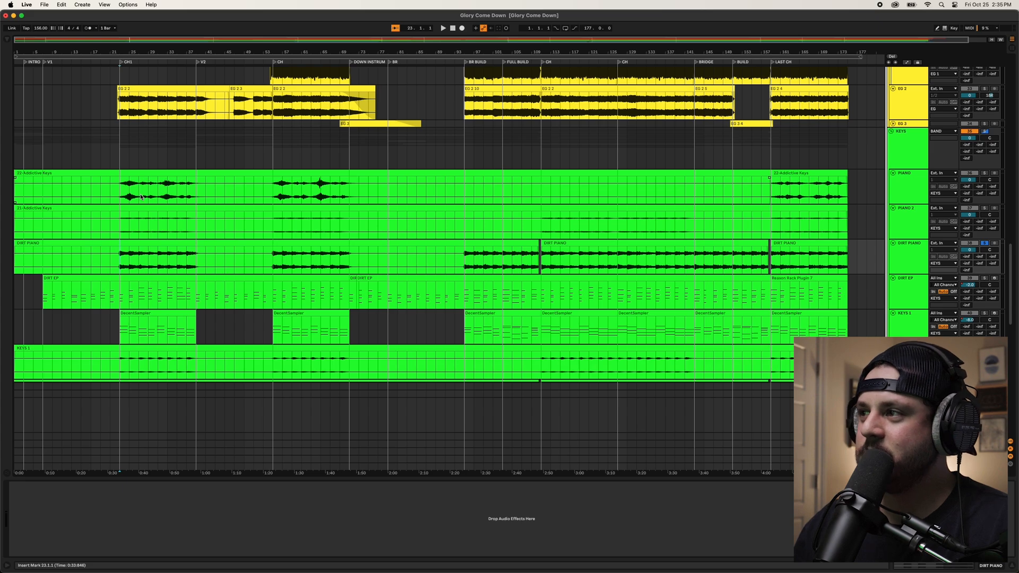
scroll(142, 222, "down", 3)
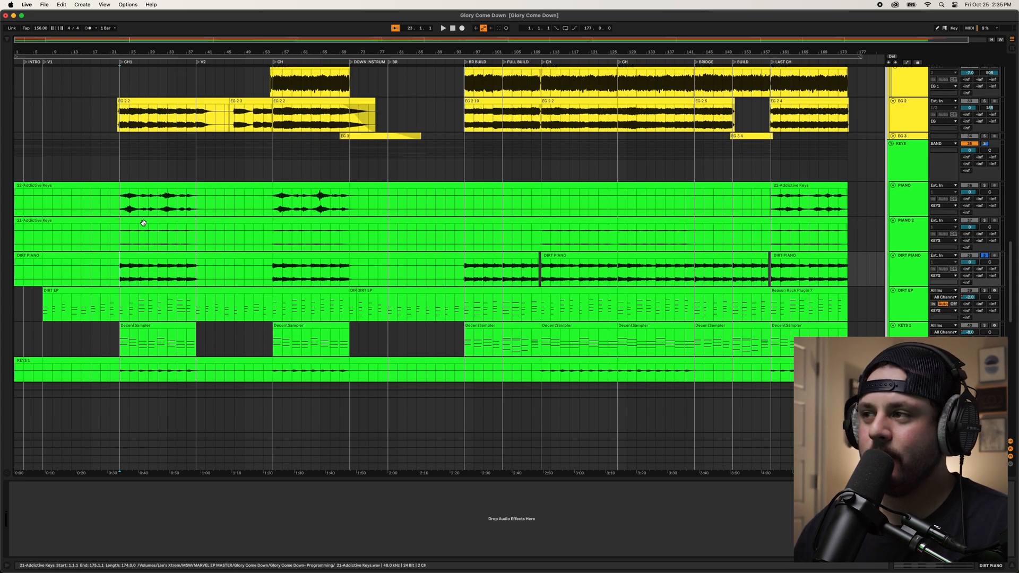
key("space")
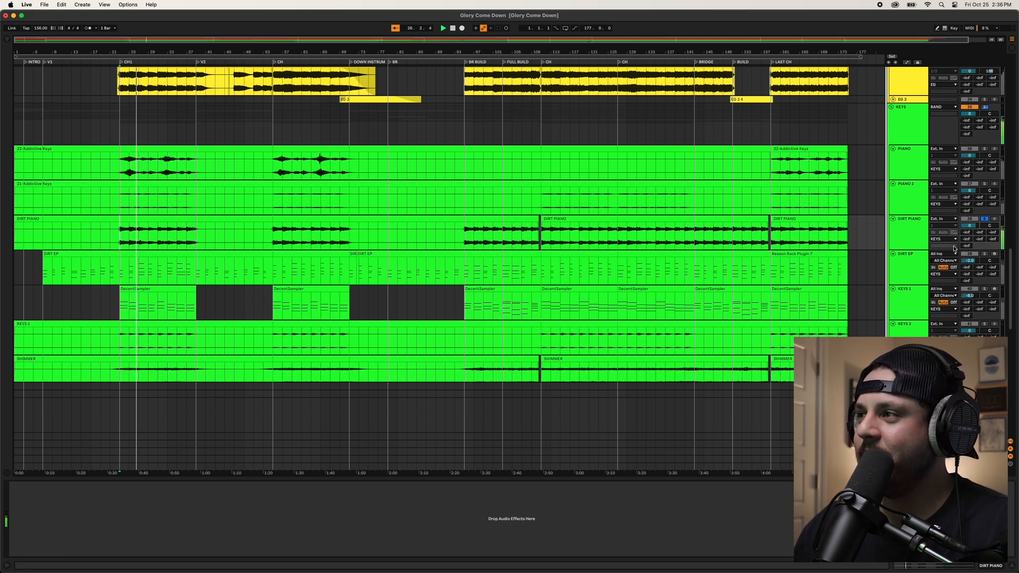
left_click(985, 220)
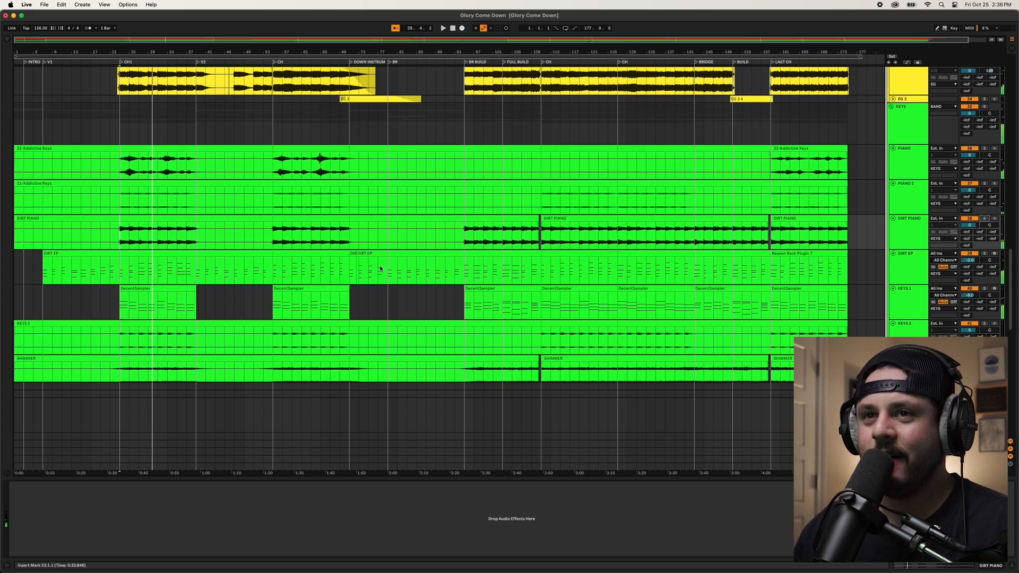
- Select the DIRT EP track to show its device chain and play it soloed from bar 23
scroll(121, 220, "down", 3)
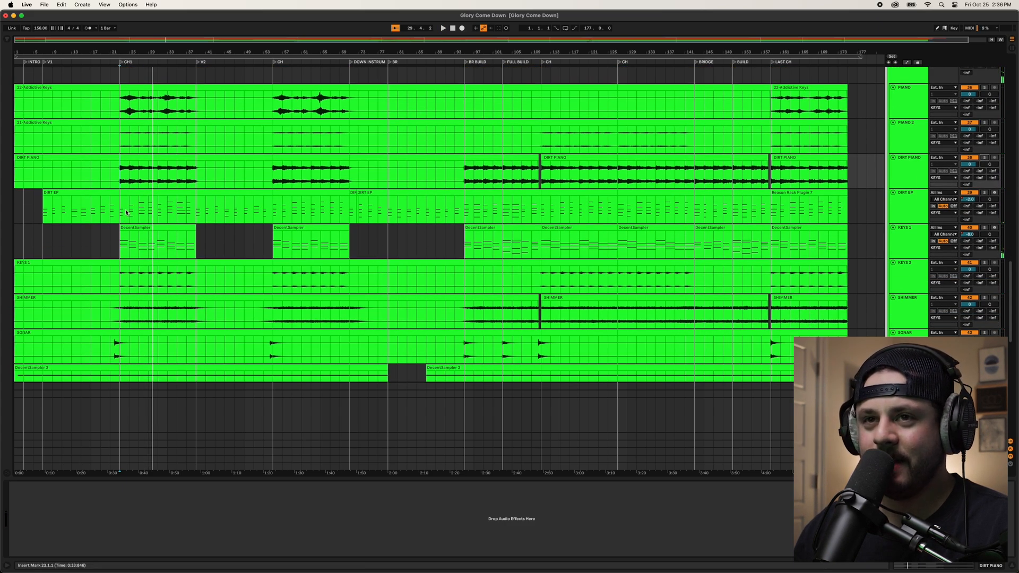
scroll(127, 212, "down", 1)
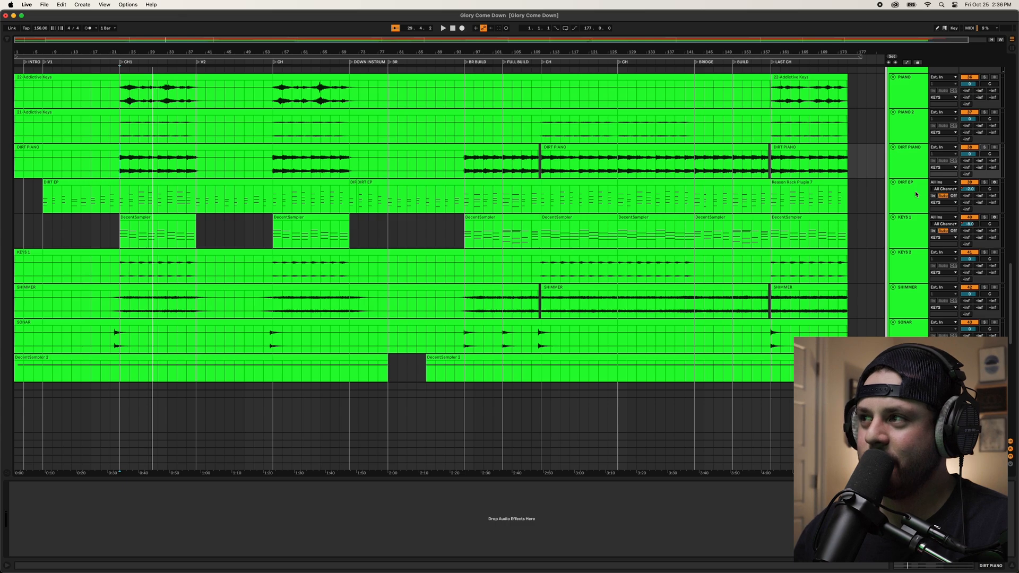
left_click(916, 191)
left_click(119, 206)
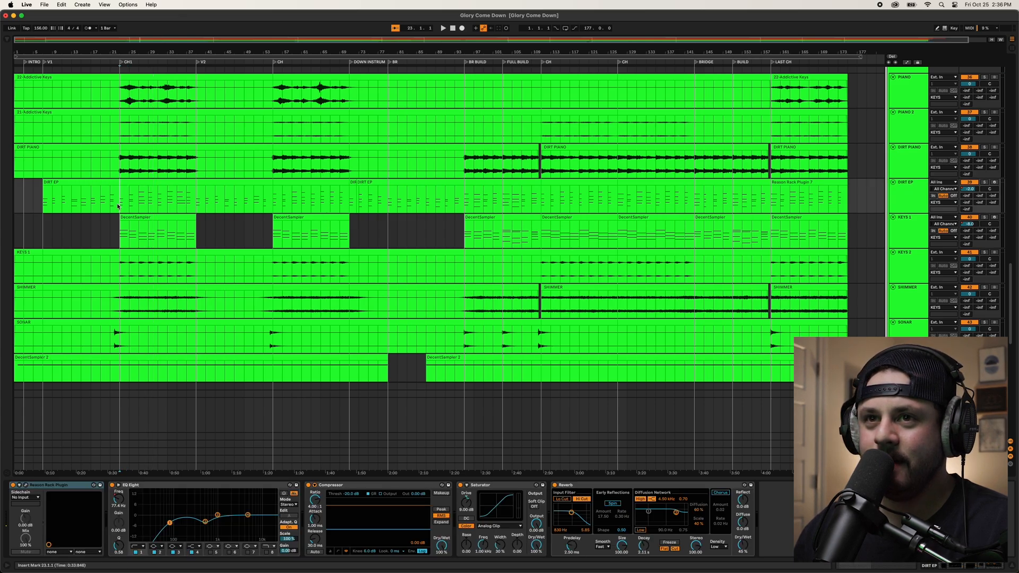
key("space")
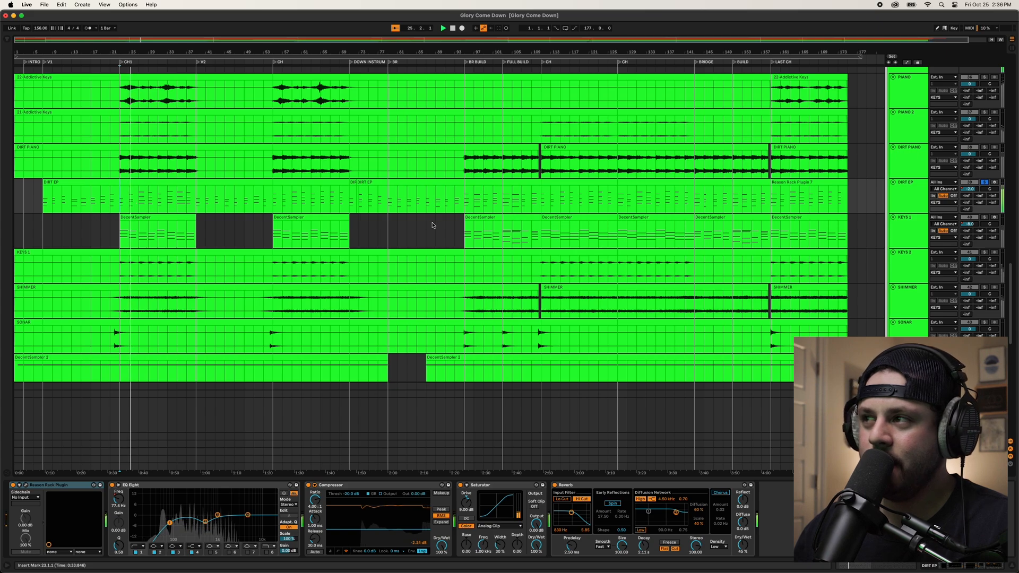
- Play KEYS 1 soloed from bar 23 with its DecentSampler Synth of Desire window open, and close that window
left_click(913, 231)
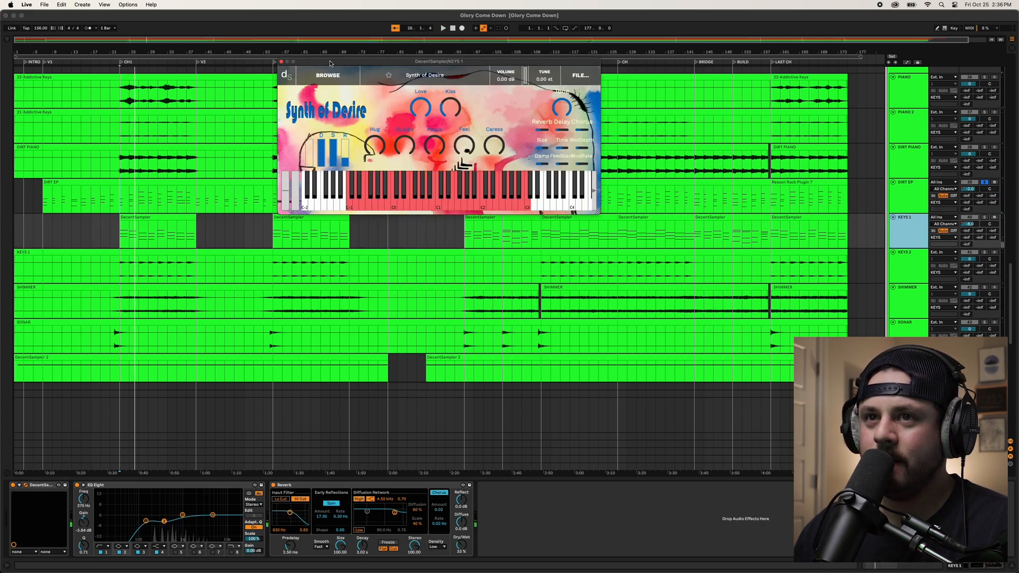
left_click(984, 218)
key("space")
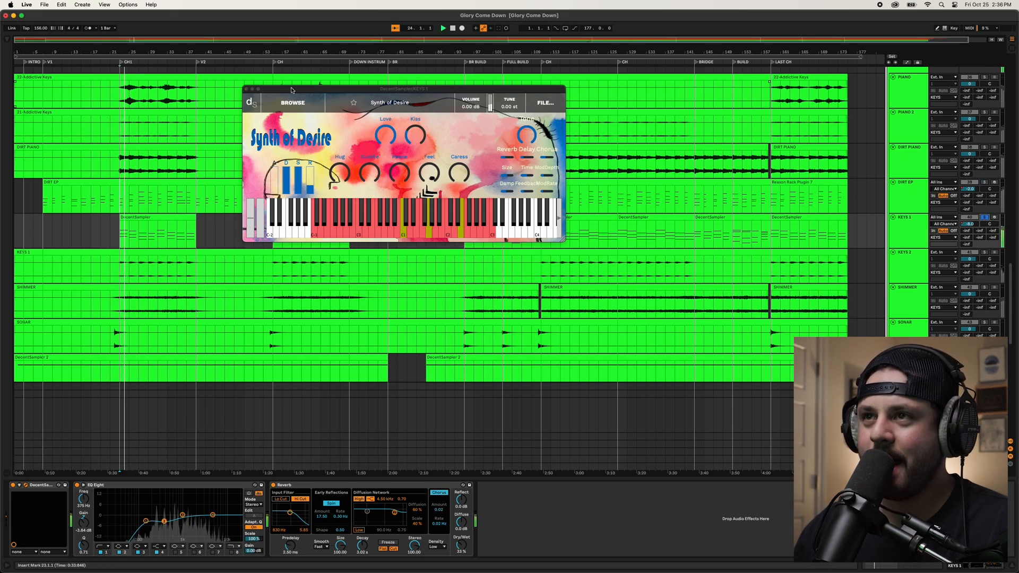
left_click_drag(292, 90, 328, 148)
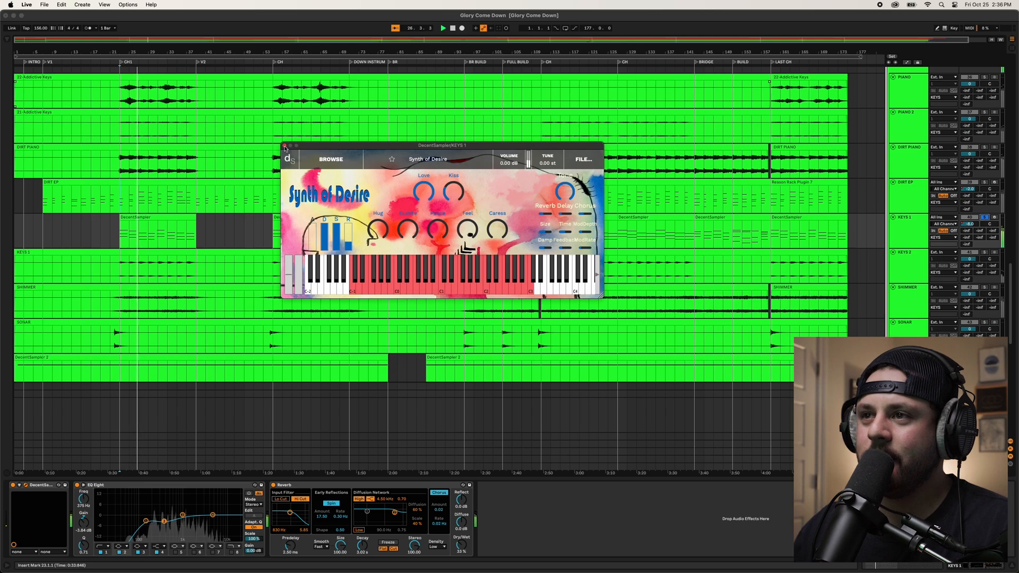
left_click(284, 146)
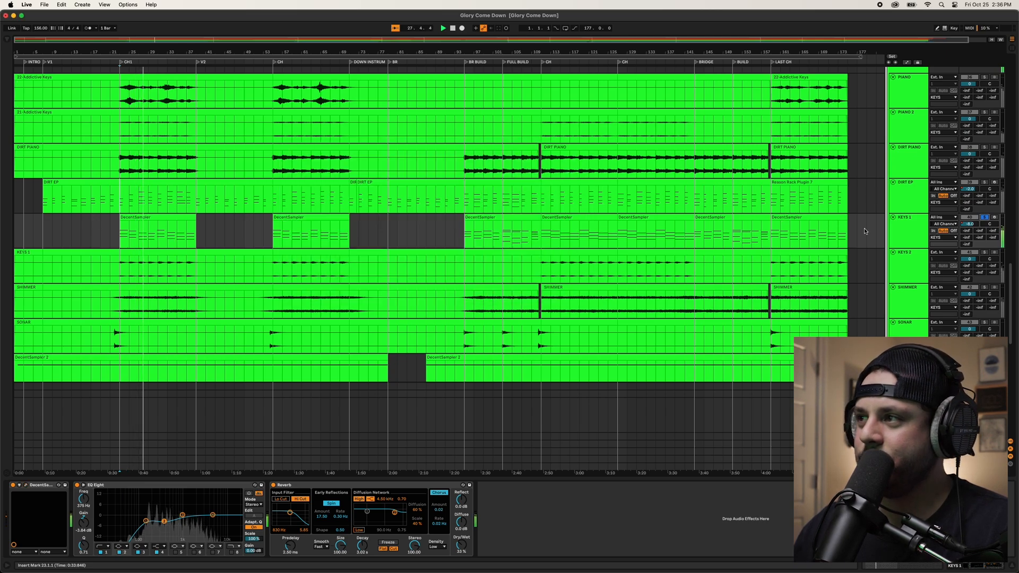
left_click(905, 231)
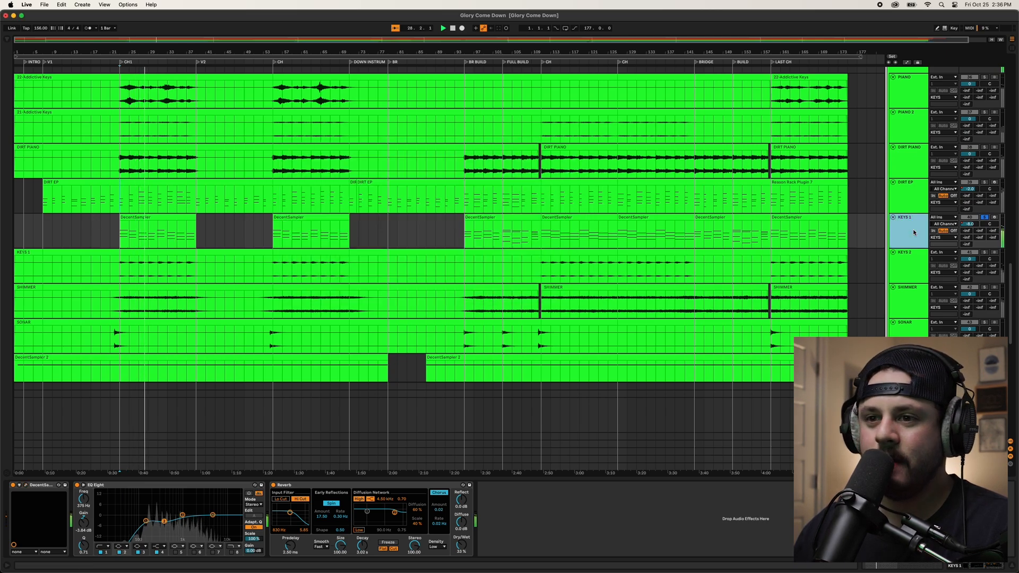
- Play the KEYS 2 track soloed from bar 23 and select its audio clip
left_click(916, 274)
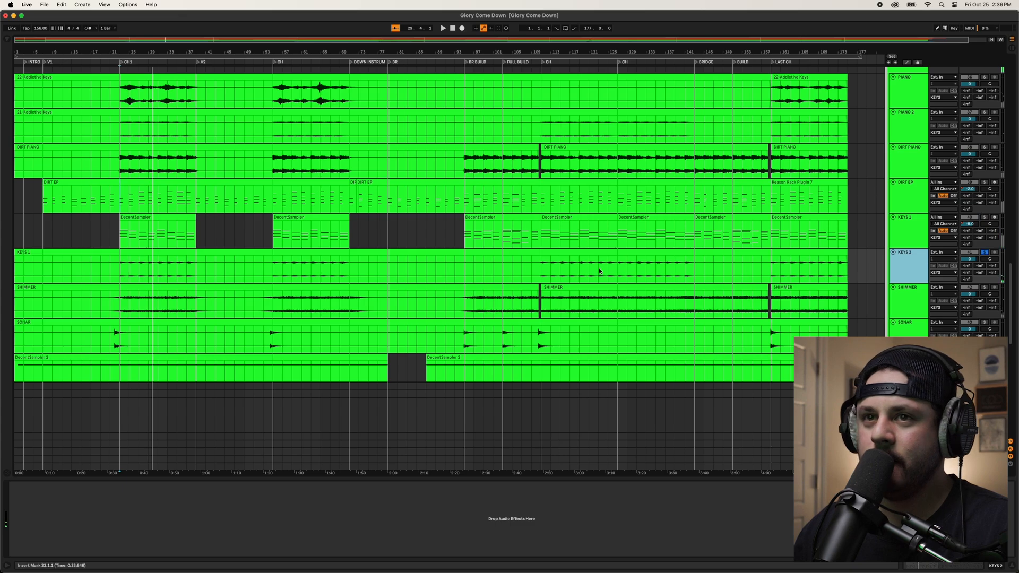
key("space")
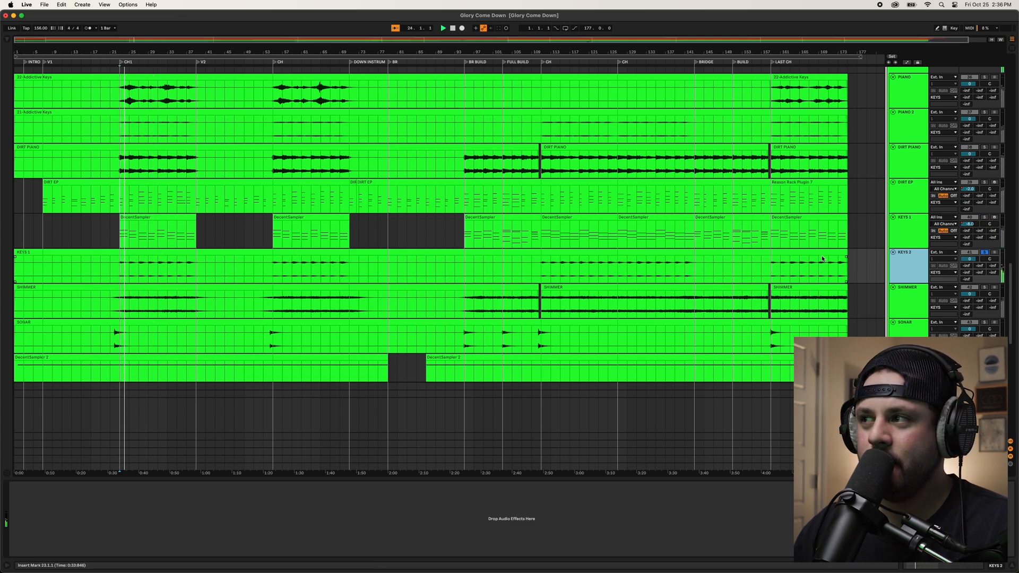
left_click(157, 254)
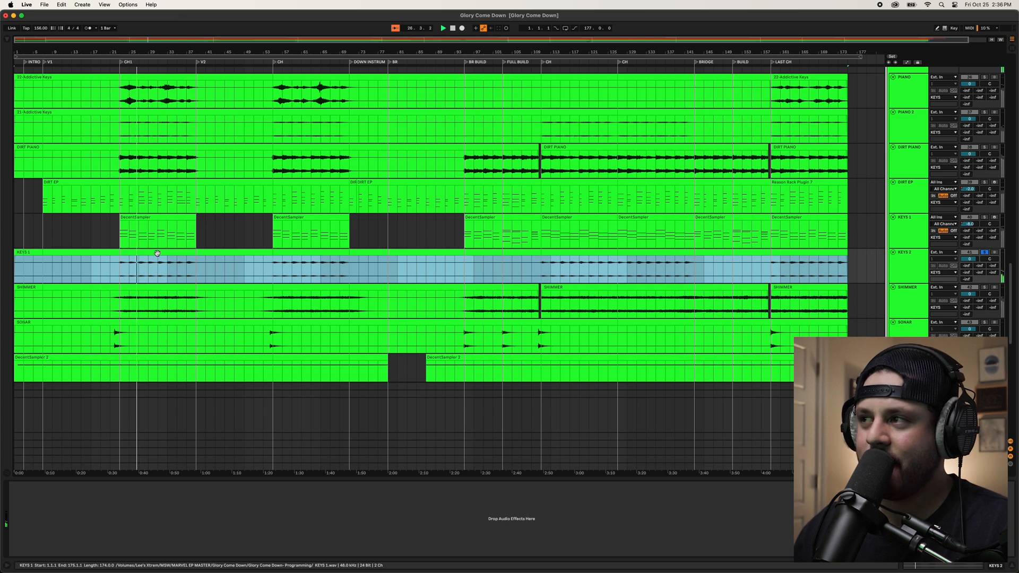
- Play the SHIMMER track soloed and select its first audio clip
left_click(897, 301)
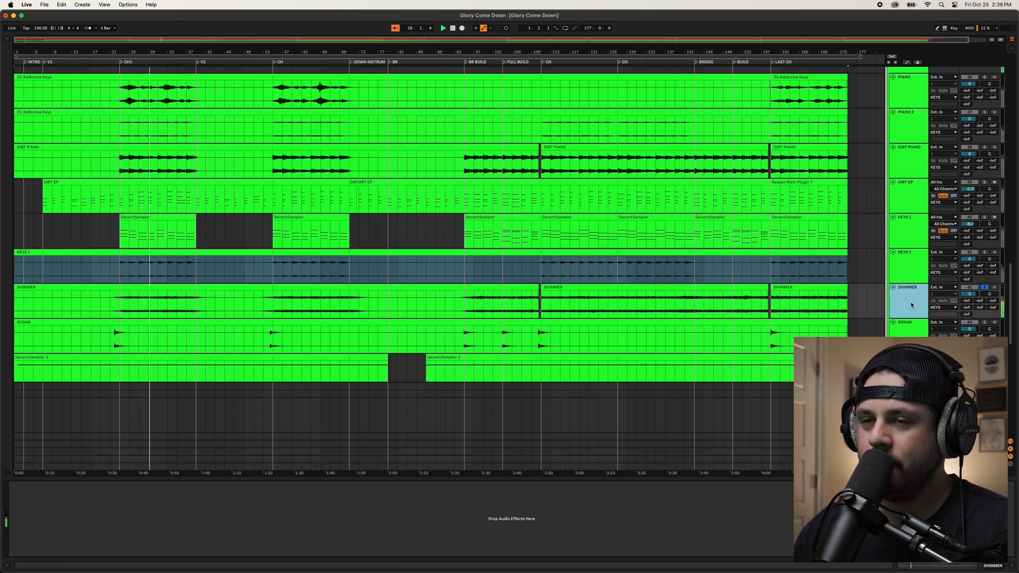
left_click(149, 289)
scroll(187, 317, "down", 3)
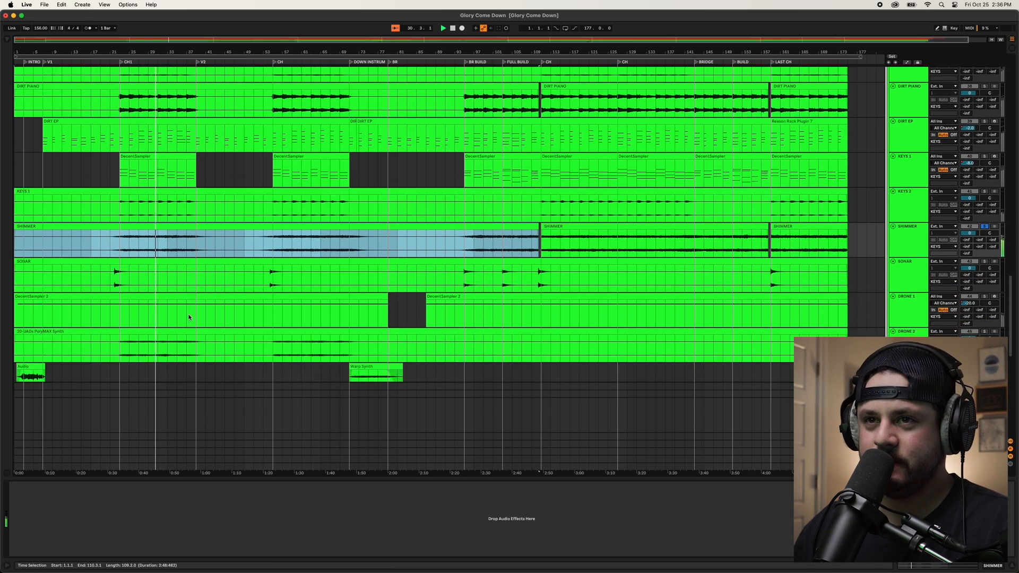
scroll(193, 305, "down", 2)
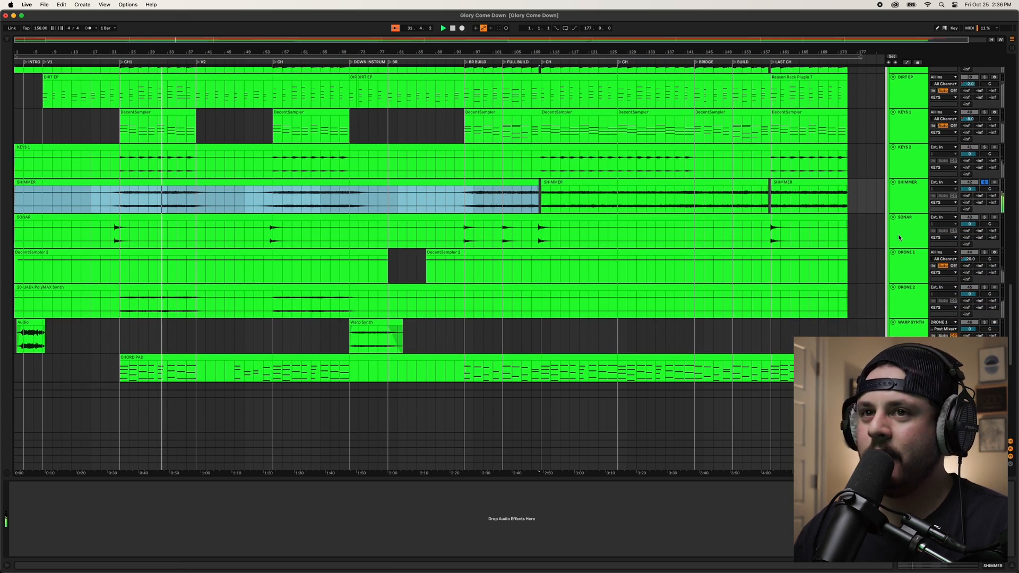
scroll(199, 281, "down", 1)
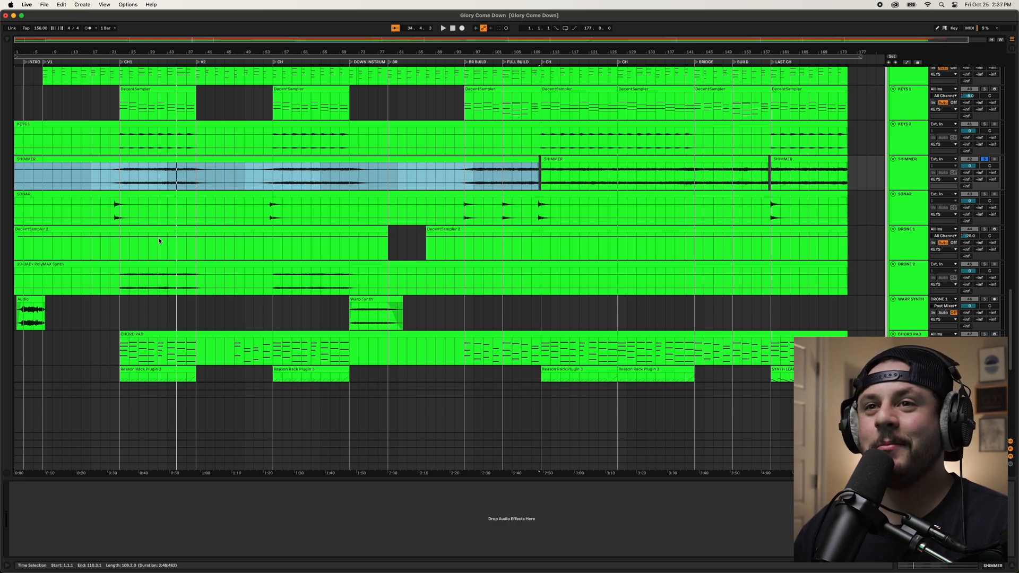
- Play the DRONE 2 track soloed from bar 23 and switch the solo to CHORD PAD
scroll(462, 248, "down", 3)
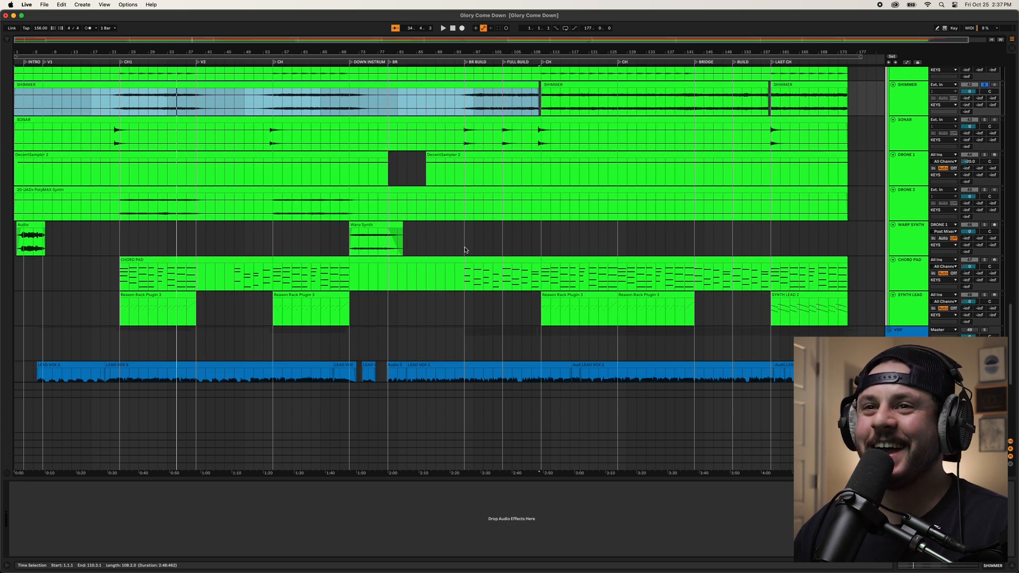
left_click(122, 202)
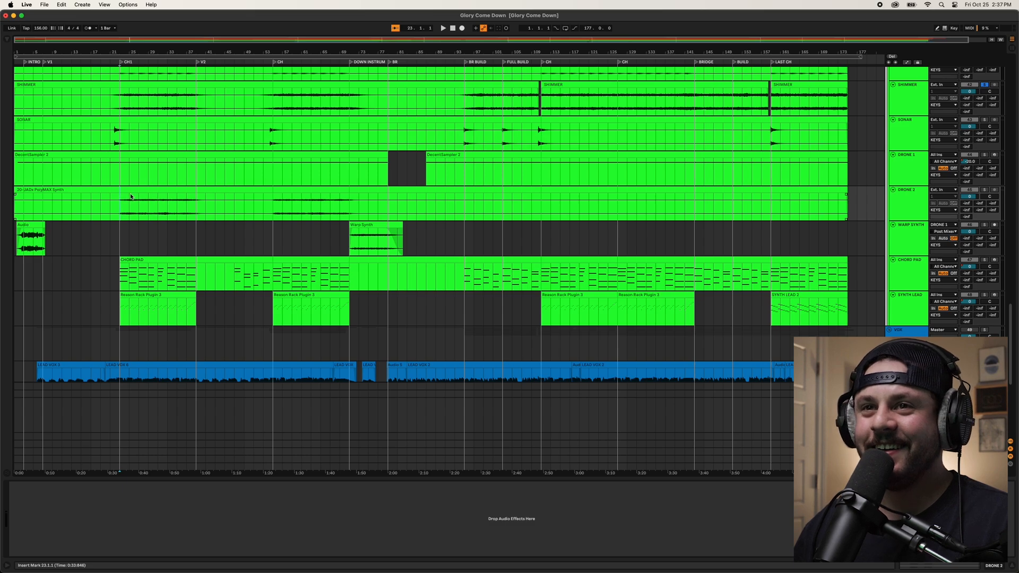
scroll(180, 192, "down", 1)
scroll(180, 192, "up", 2)
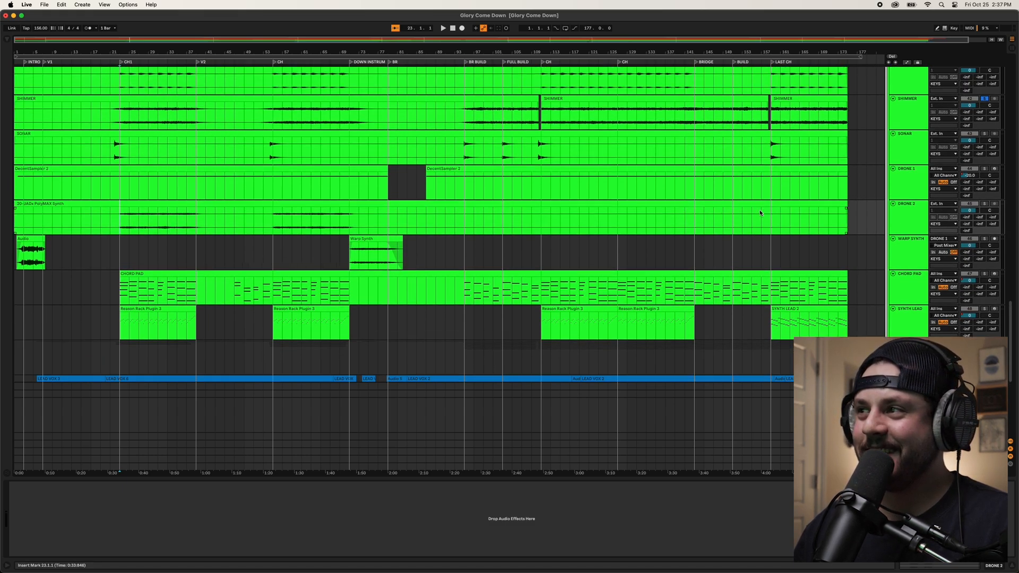
key("s")
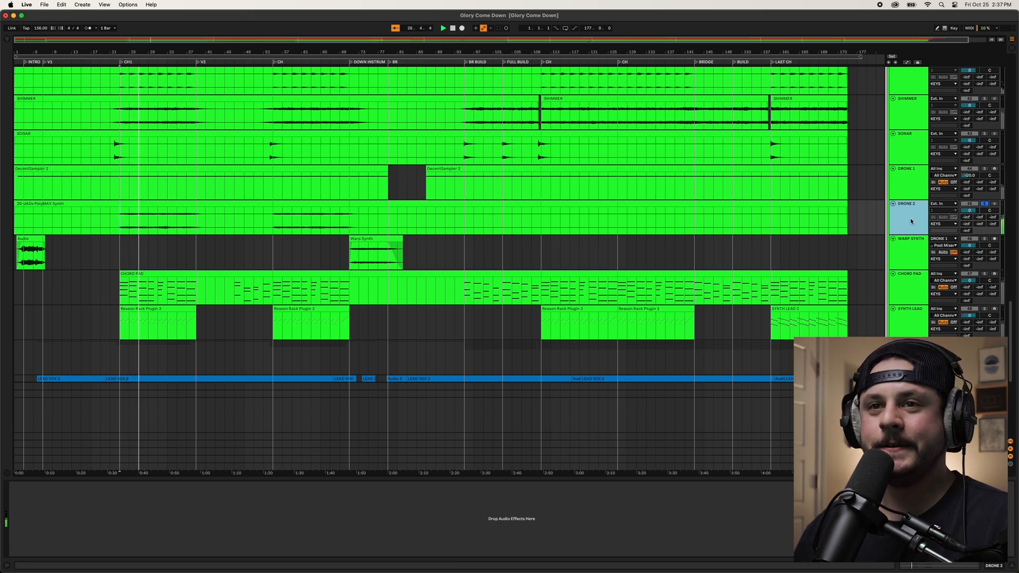
scroll(1009, 253, "down", 1)
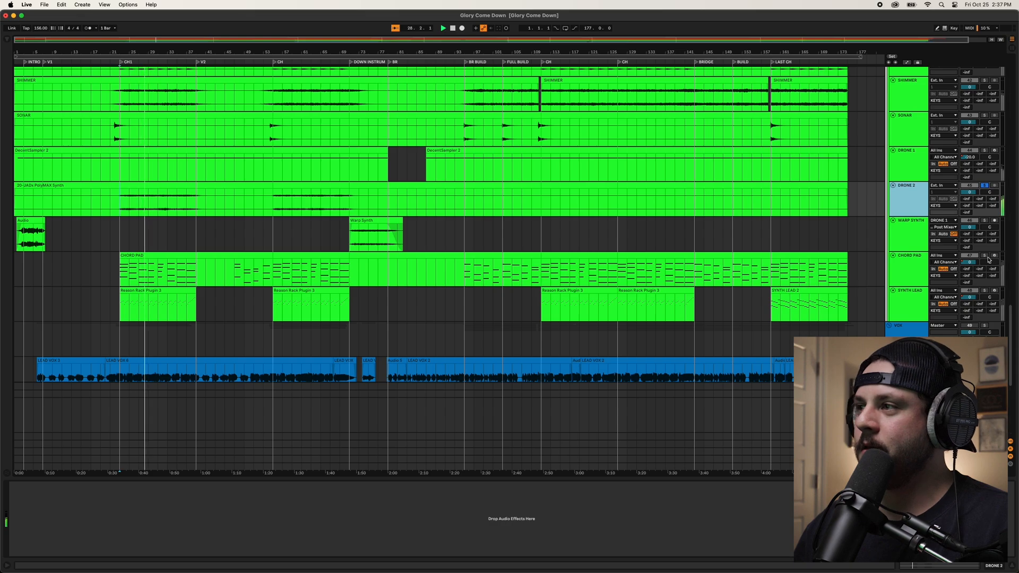
left_click(986, 256)
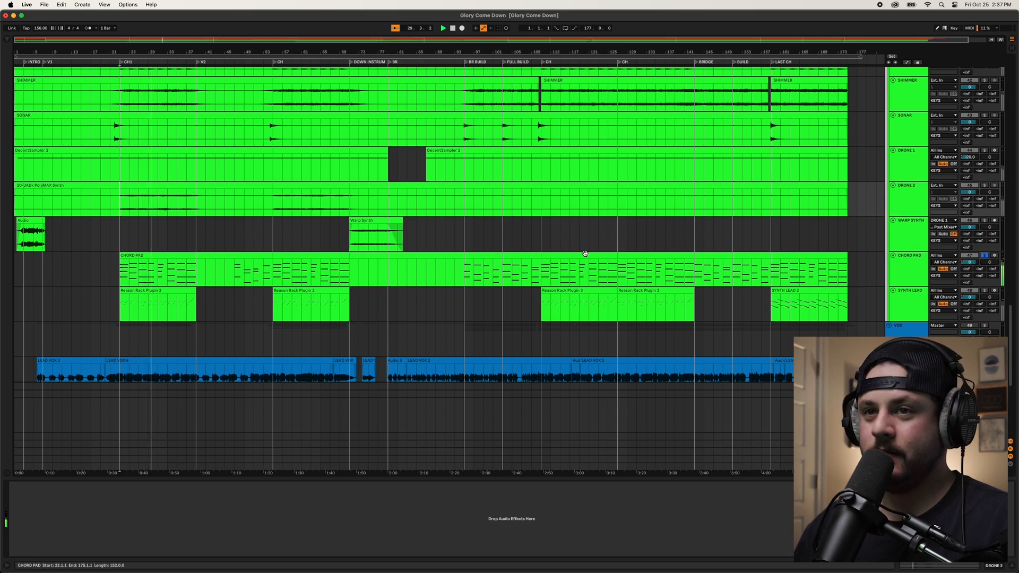
scroll(519, 265, "down", 3)
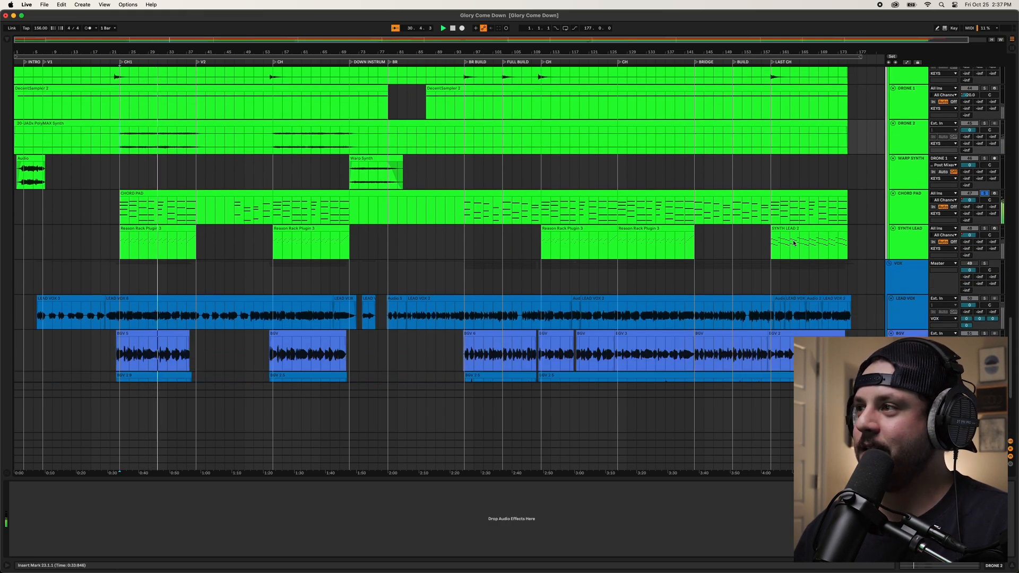
- Play the SYNTH LEAD track soloed and open its Reason Rack Plugin window with the Thor synth, moved clear of the first chorus clips
left_click(896, 243)
left_click(985, 229)
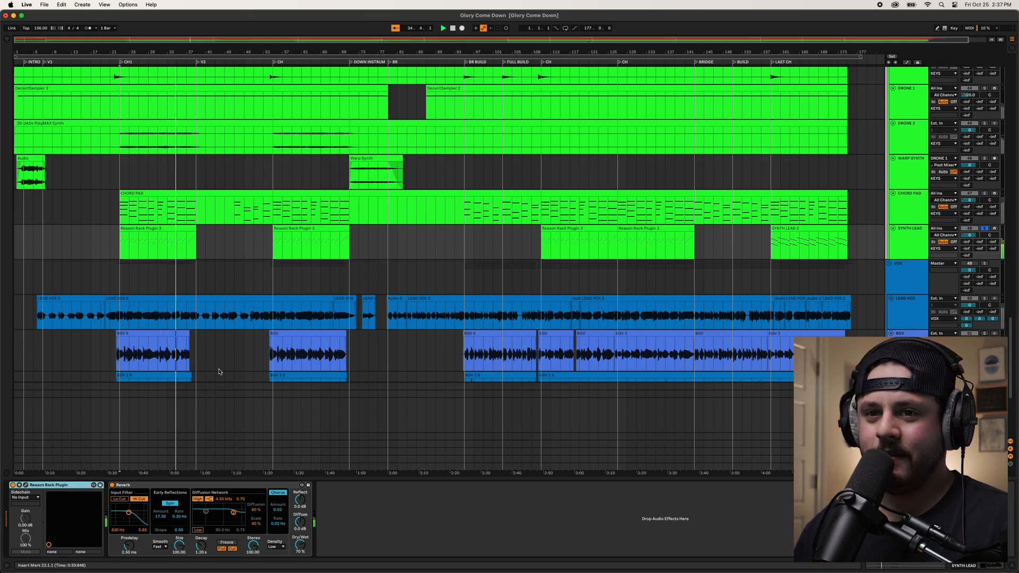
left_click(26, 486)
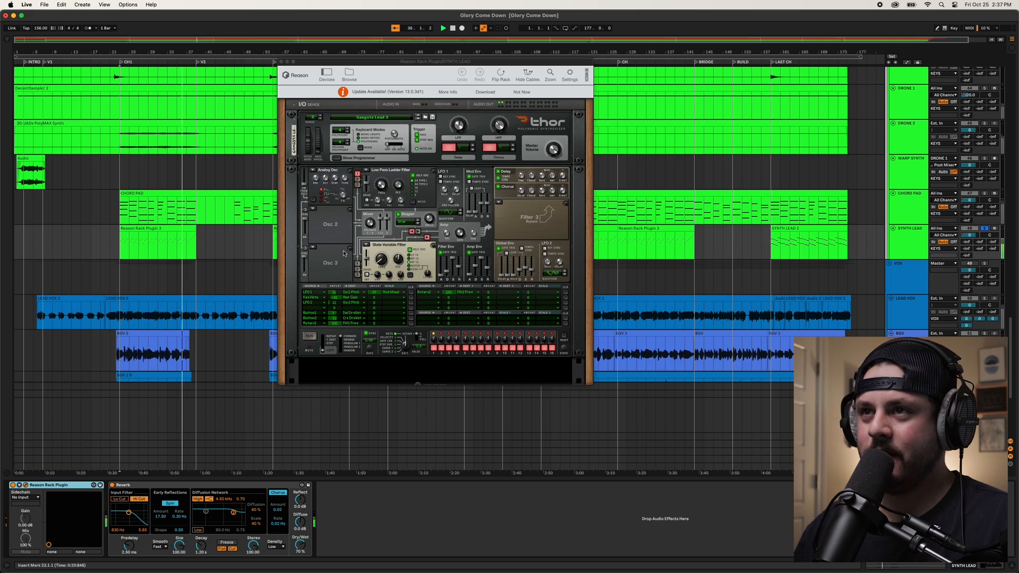
left_click_drag(371, 62, 470, 96)
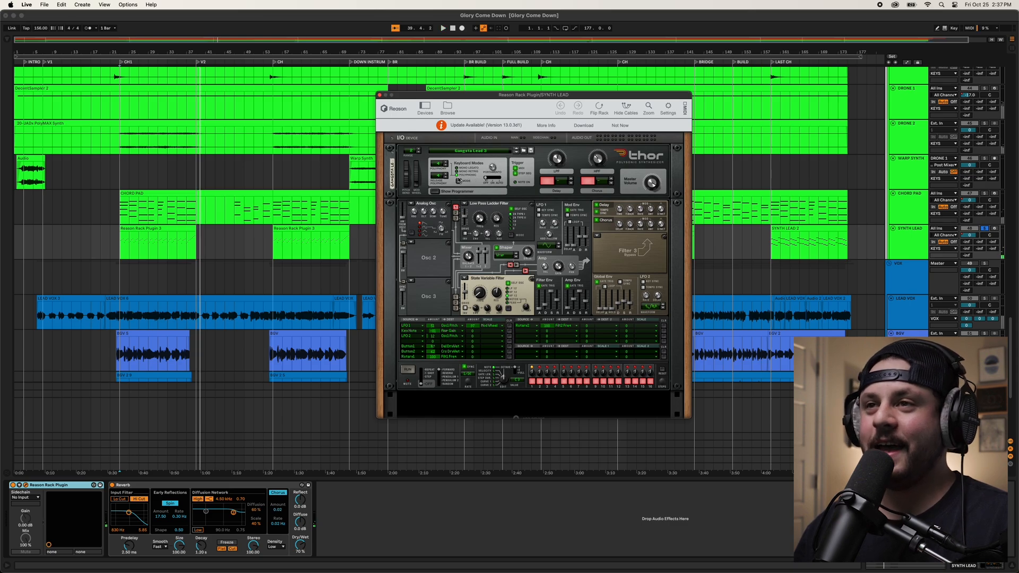
- Play the full mix unsoloed from the first SYNTH LEAD clip at bar 23 and close the Reason Rack Plugin window
left_click(127, 229)
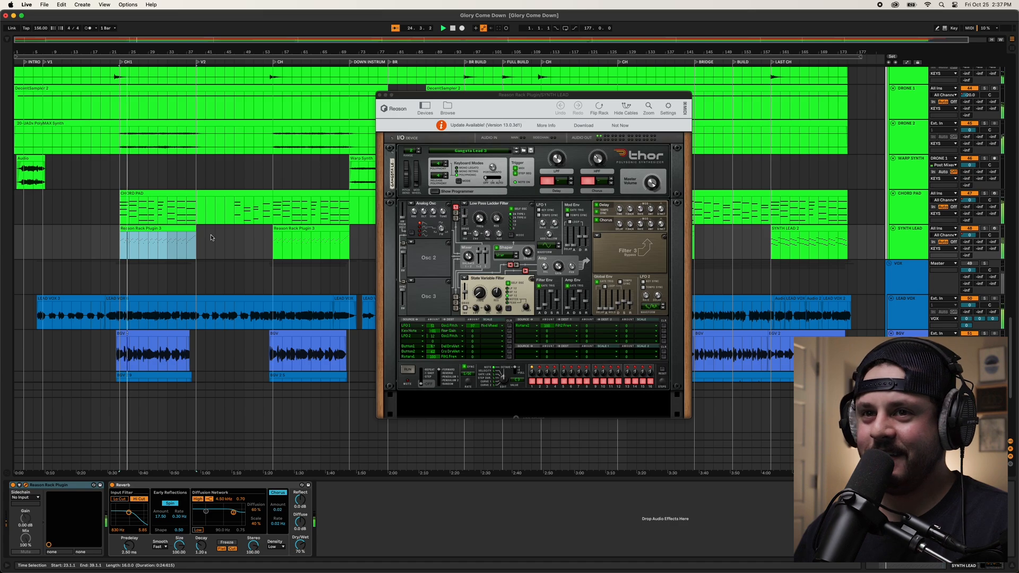
scroll(186, 273, "down", 3)
scroll(183, 261, "up", 8)
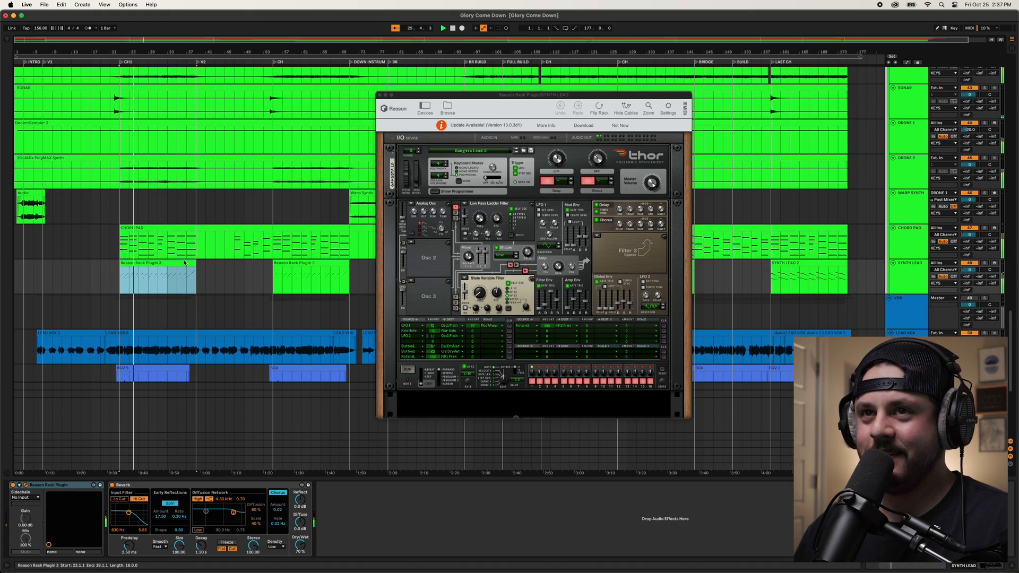
scroll(184, 261, "up", 10)
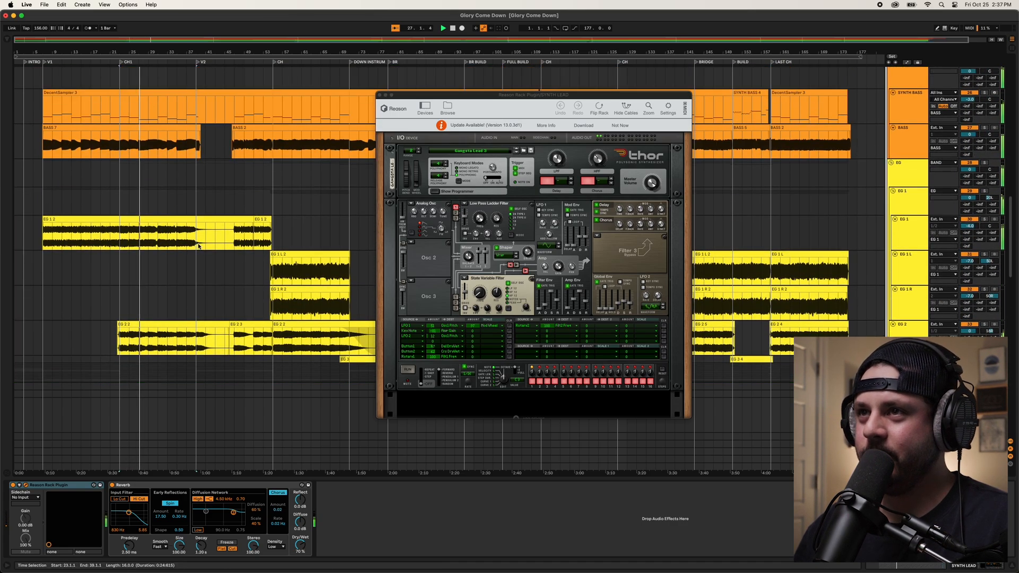
left_click(380, 95)
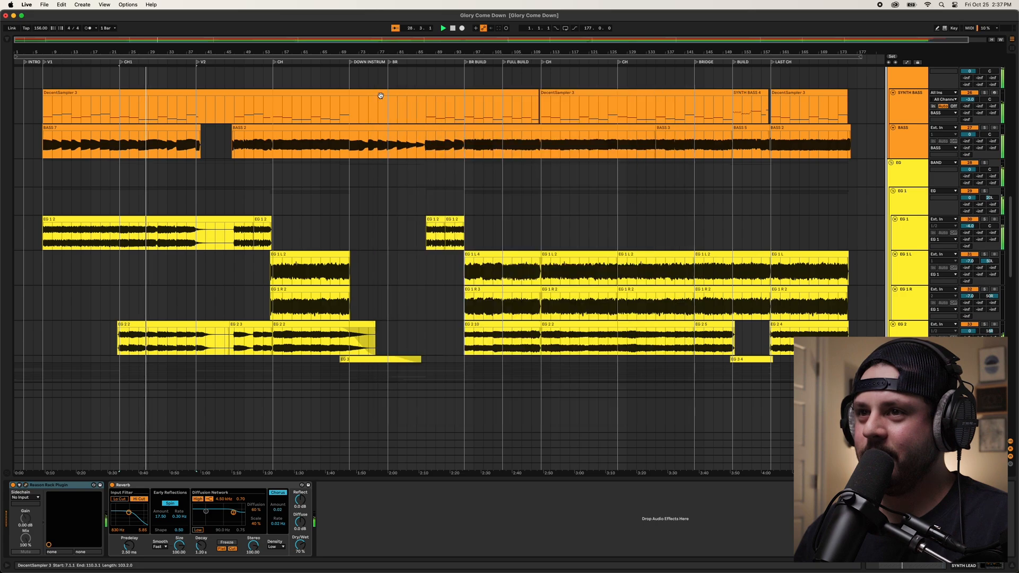
- Play the VOX group soloed from bar 23
scroll(317, 170, "down", 15)
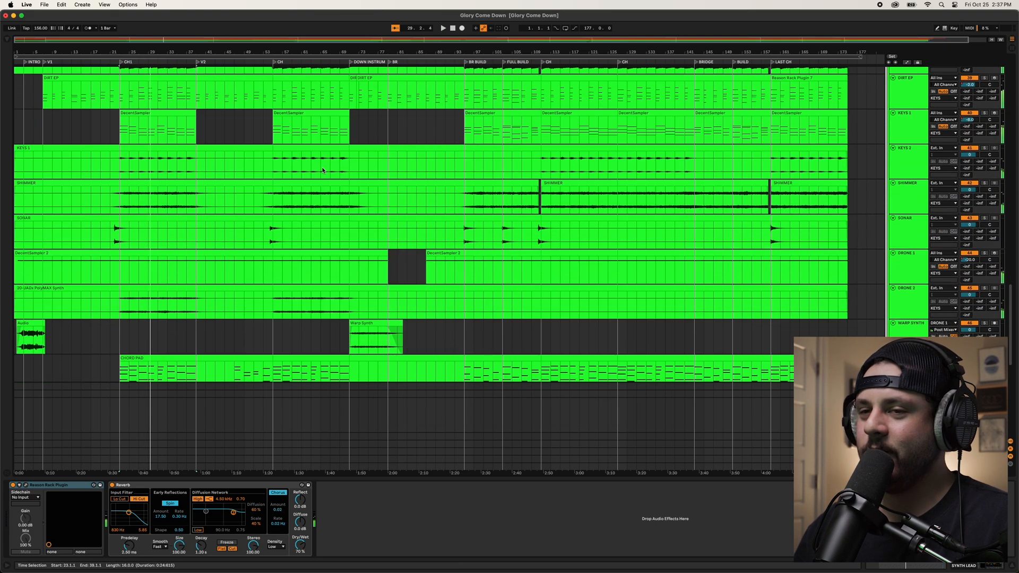
scroll(322, 168, "down", 6)
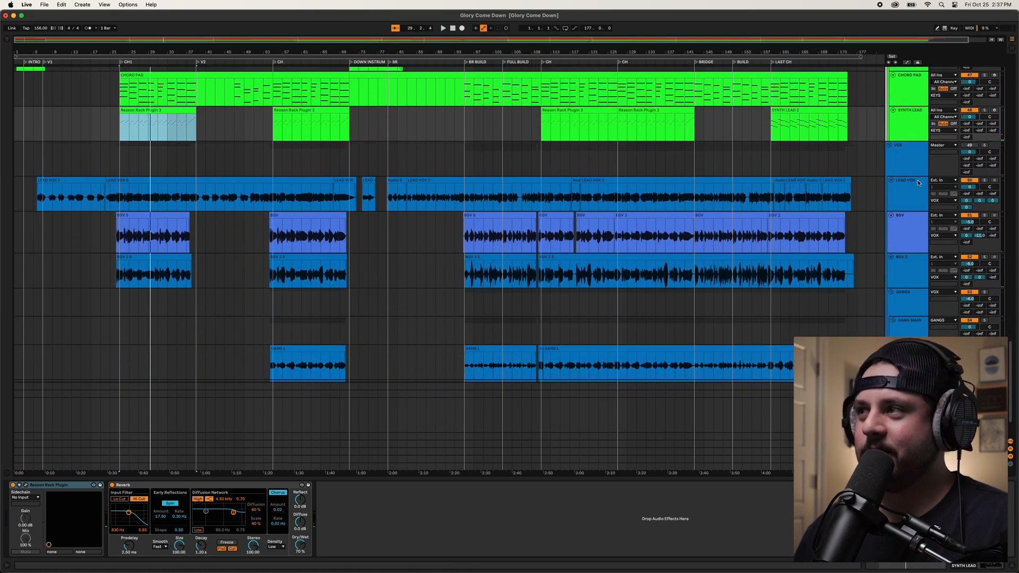
left_click(919, 172)
left_click(986, 146)
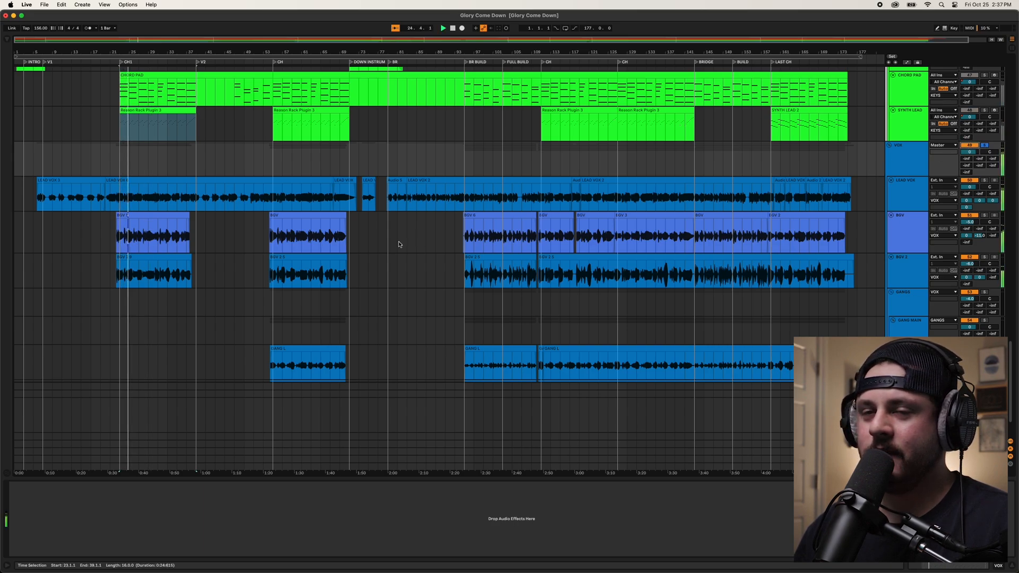
scroll(122, 229, "down", 1)
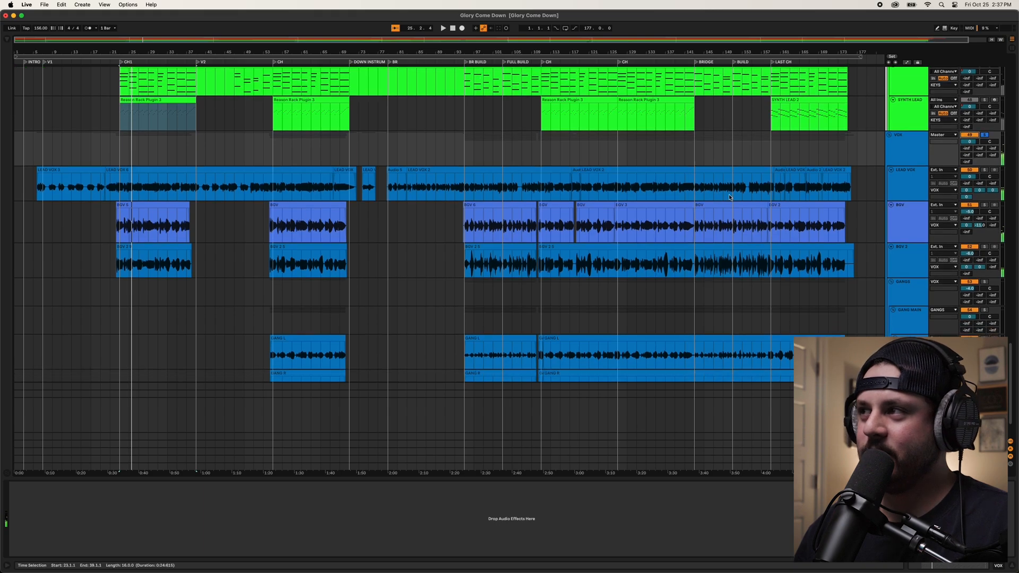
- Play the full mix with VOX unsoloed from the LEAD VOX clip at bar 20, and set the insert mark at bar 37
left_click(110, 184)
left_click(113, 171)
key("space")
scroll(202, 191, "up", 6)
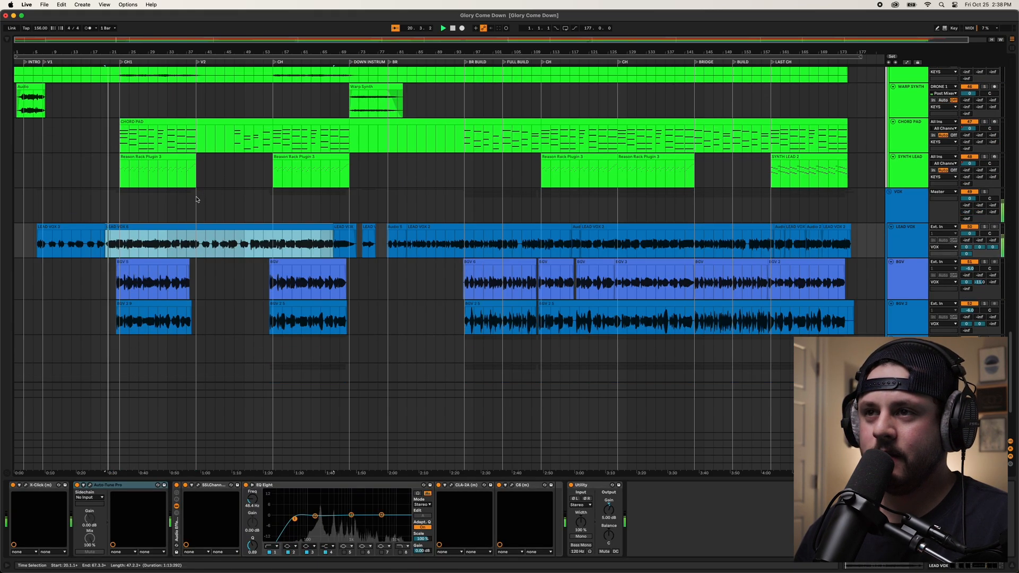
left_click(190, 263)
scroll(186, 264, "down", 5)
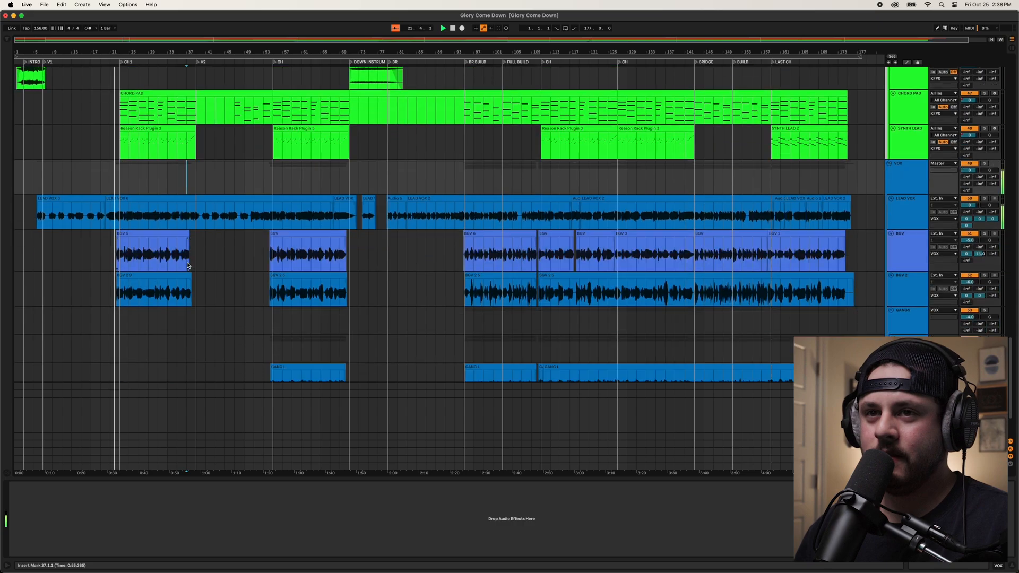
scroll(180, 264, "up", 10)
scroll(178, 263, "up", 3)
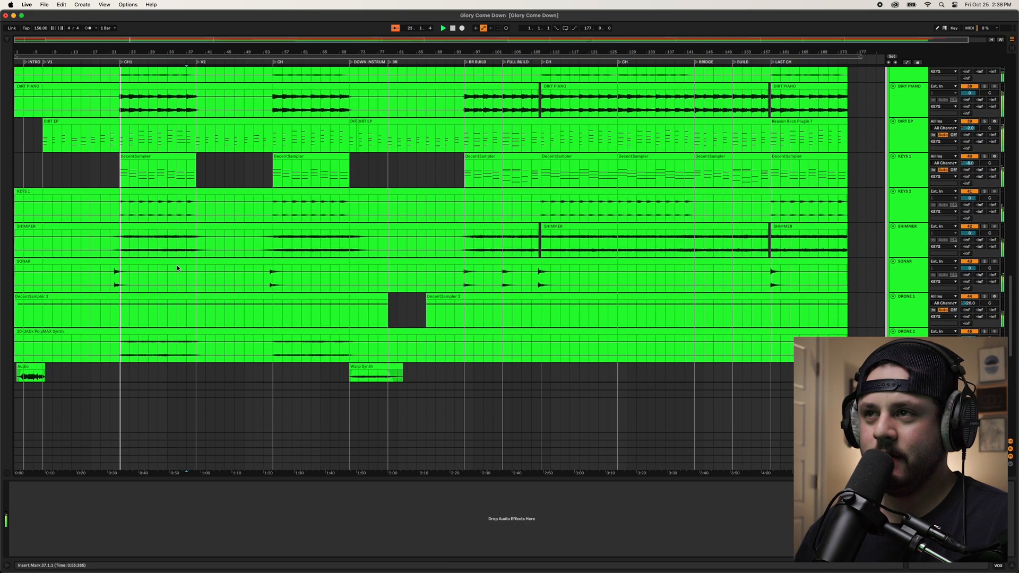
scroll(877, 321, "down", 6)
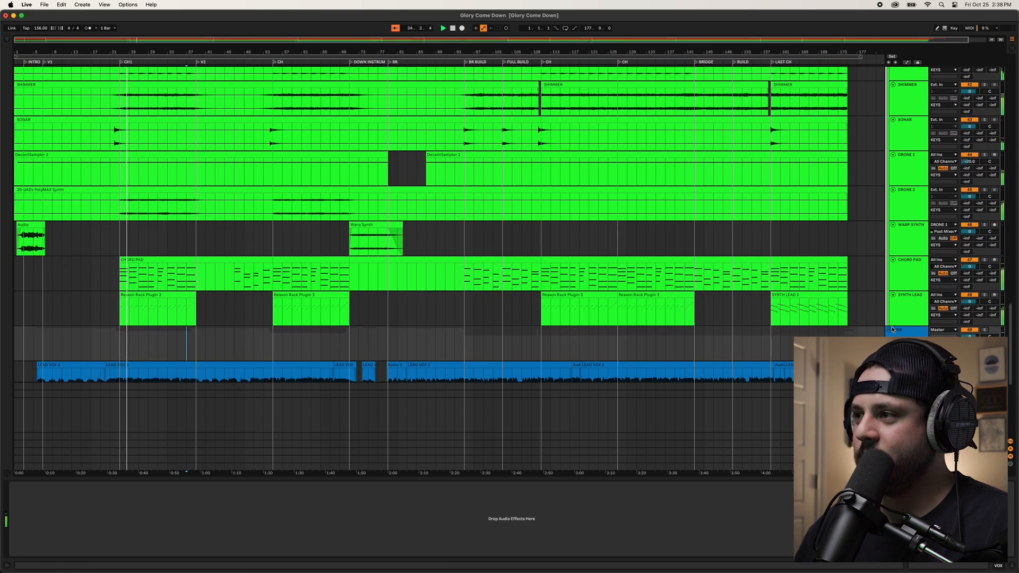
- Fold the VOX and KEYS groups while the full mix keeps playing
left_click(890, 330)
scroll(945, 194, "up", 10)
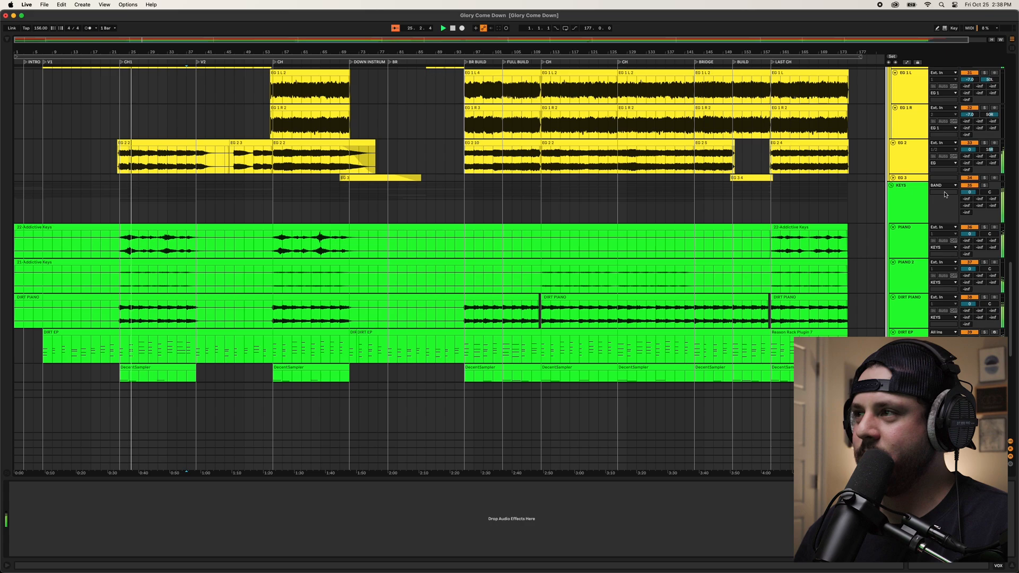
left_click(892, 185)
scroll(642, 294, "up", 6)
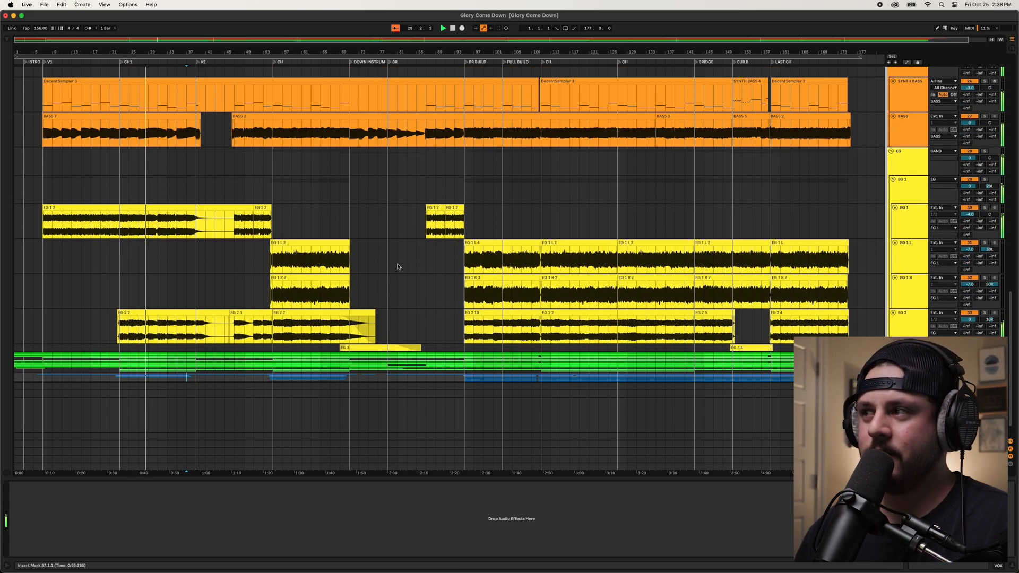
- Unfold the KEYS and VOX groups to show their tracks during playback
left_click(891, 355)
scroll(891, 355, "down", 8)
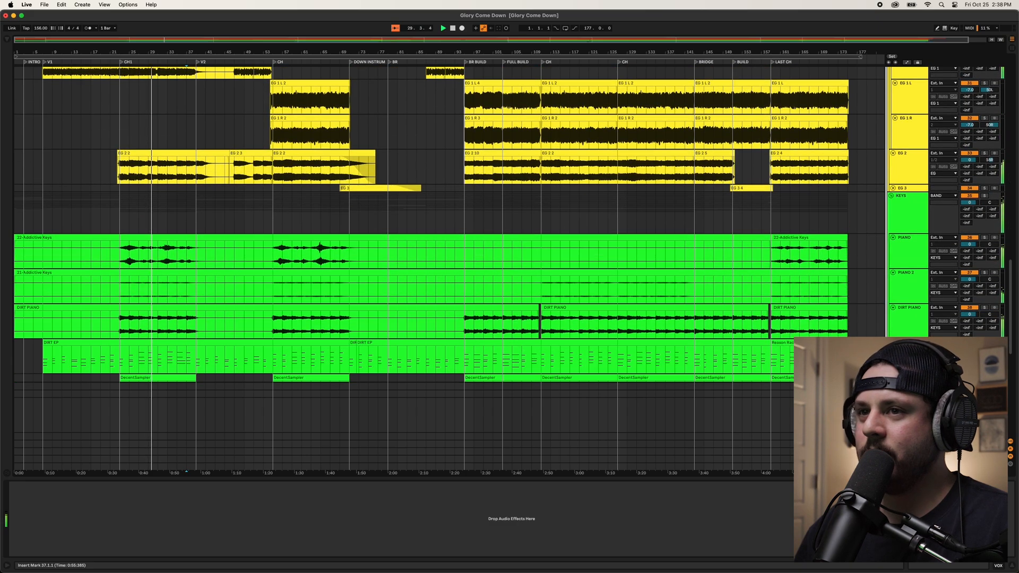
scroll(891, 356, "down", 10)
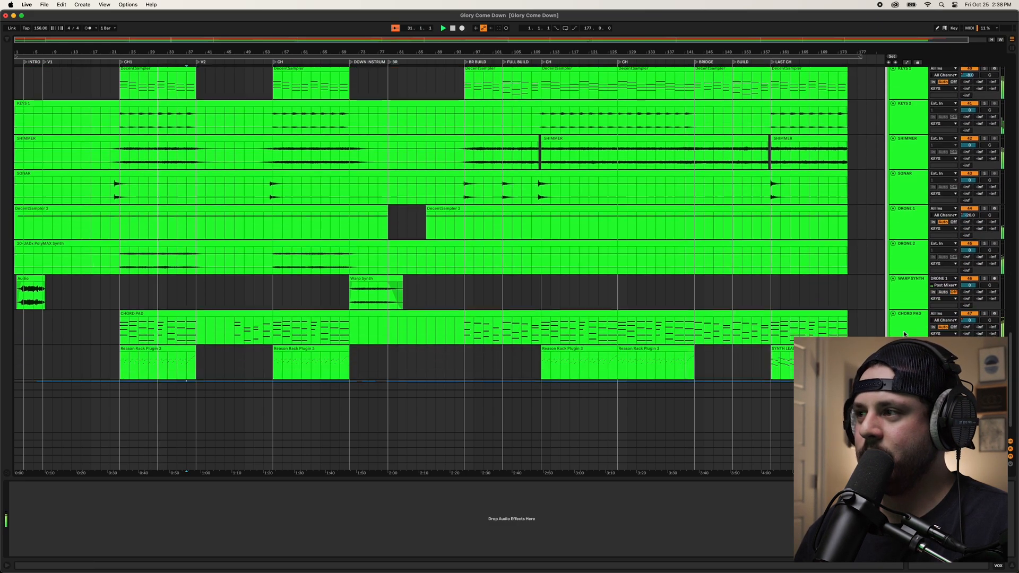
left_click(893, 354)
scroll(792, 321, "up", 4)
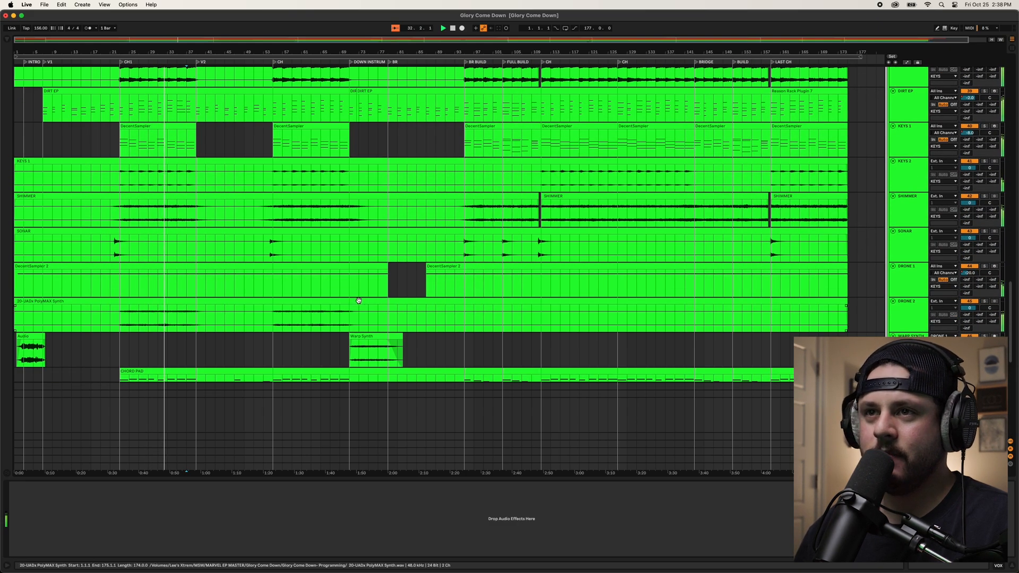
scroll(206, 297, "down", 4)
scroll(206, 297, "down", 3)
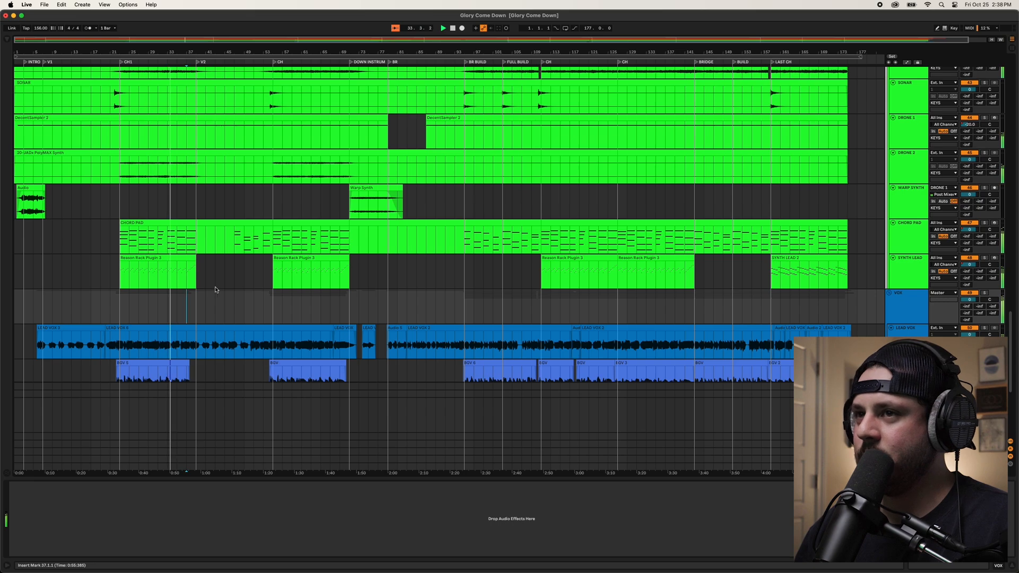
- Examine the vocal, keys, guitar, bass and percussion tracks while the song plays through the second verse
scroll(215, 289, "down", 5)
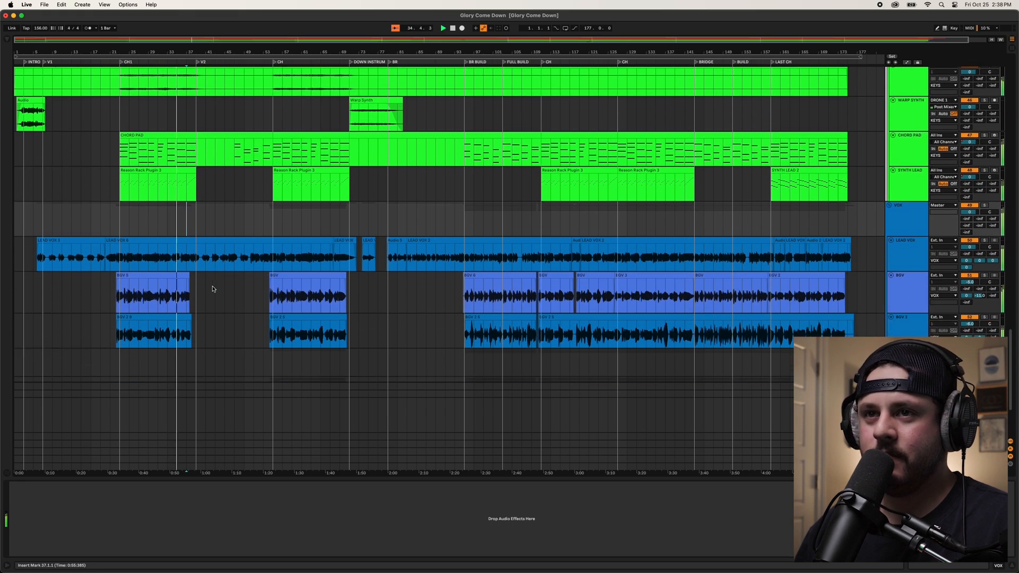
scroll(207, 279, "down", 1)
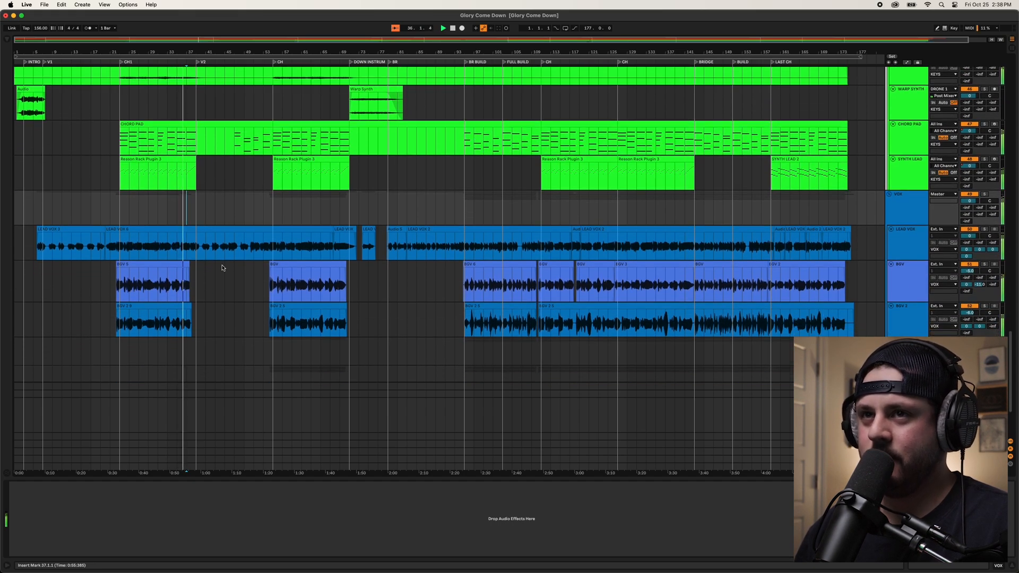
scroll(222, 268, "up", 20)
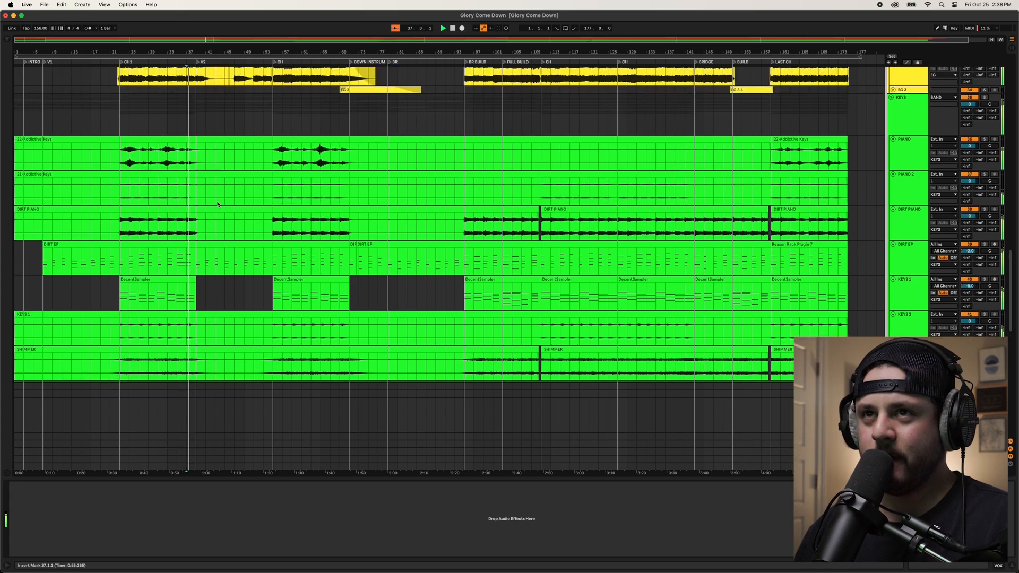
scroll(217, 138, "up", 7)
scroll(216, 139, "up", 8)
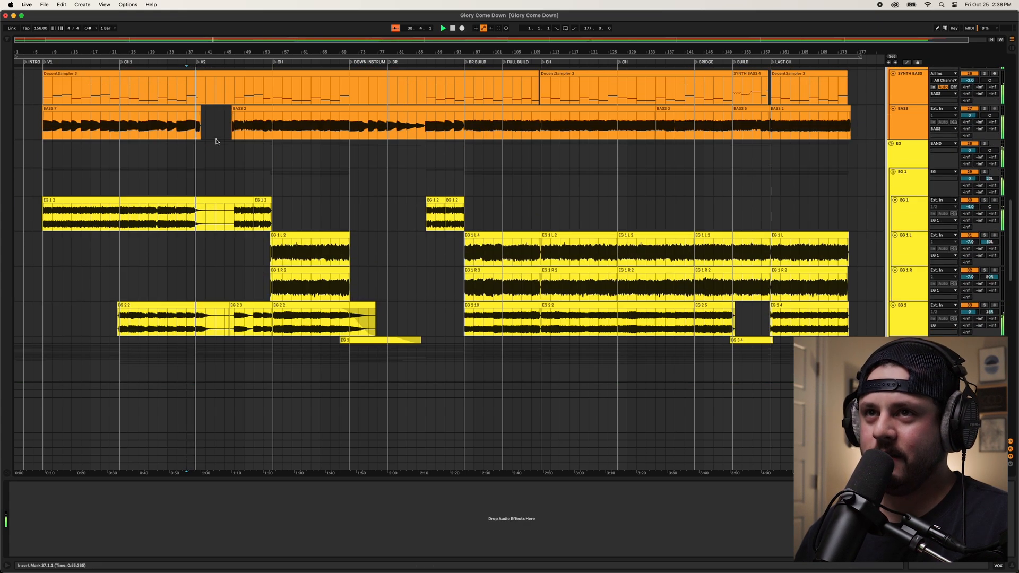
scroll(216, 169, "up", 1)
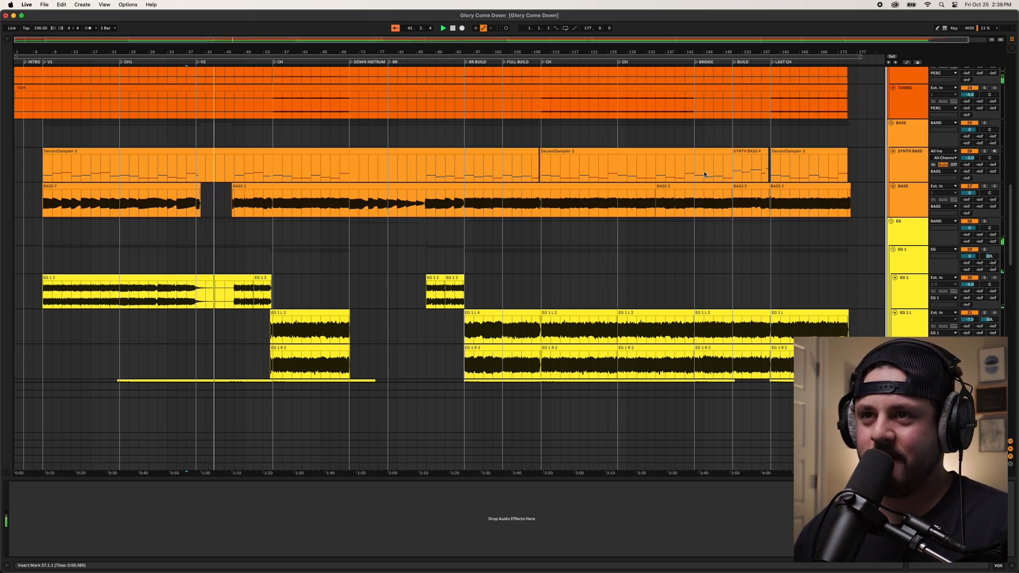
scroll(239, 229, "down", 10)
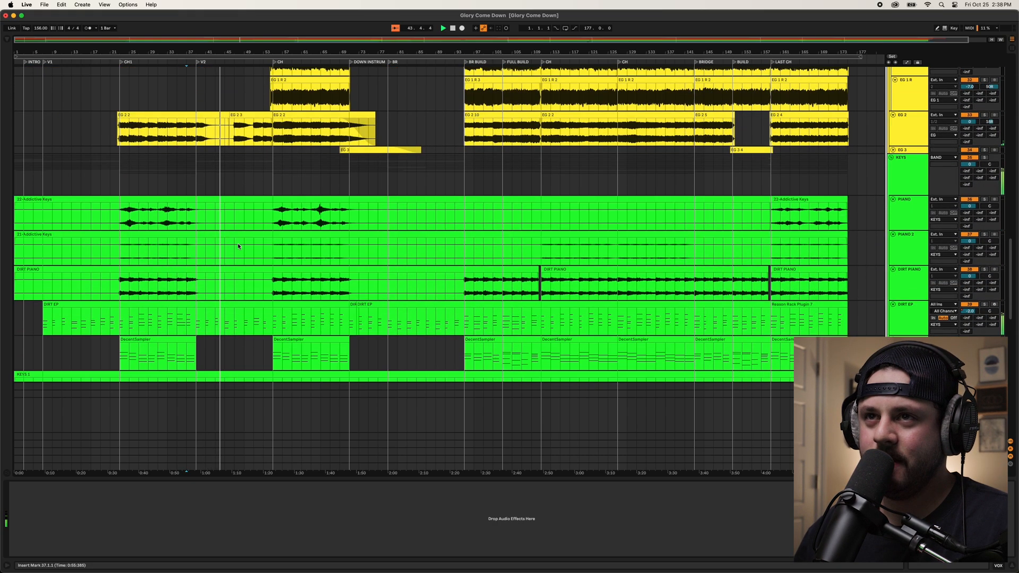
scroll(237, 244, "up", 8)
scroll(237, 246, "up", 10)
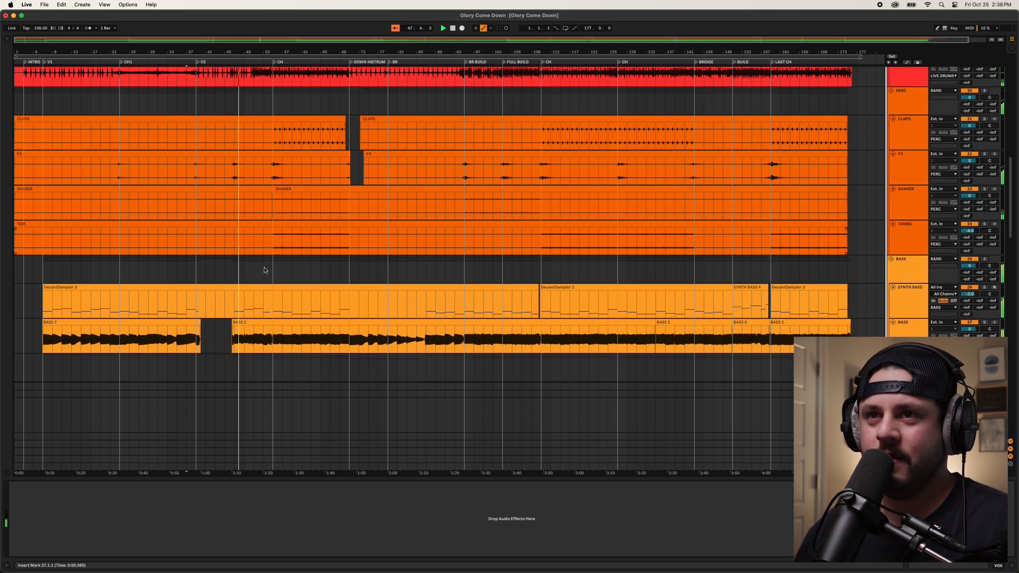
- Audition the SHAKER track soloed from the V2 marker and the FX track soloed around bar 46
left_click(213, 207)
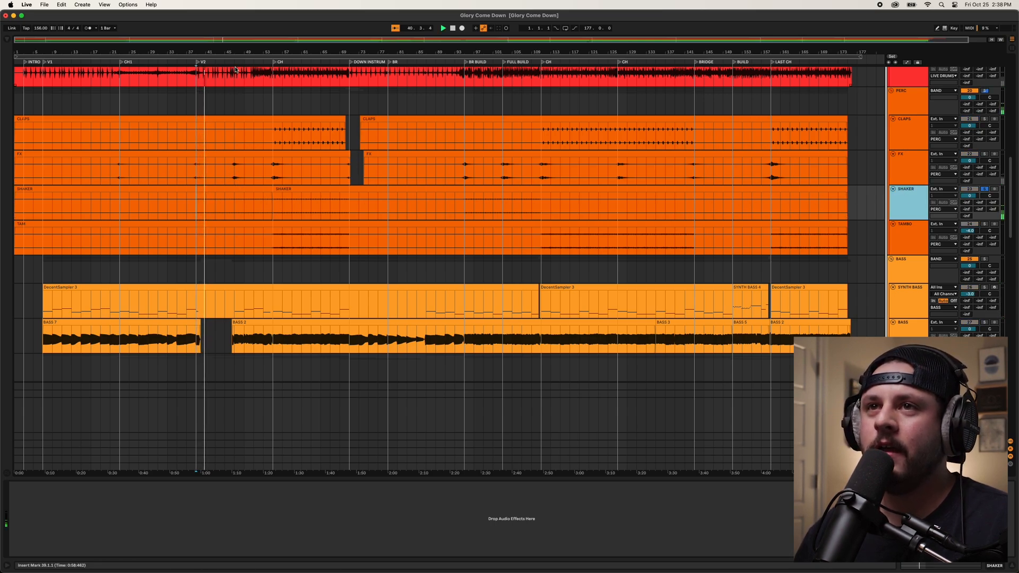
scroll(239, 85, "up", 5)
left_click(194, 174)
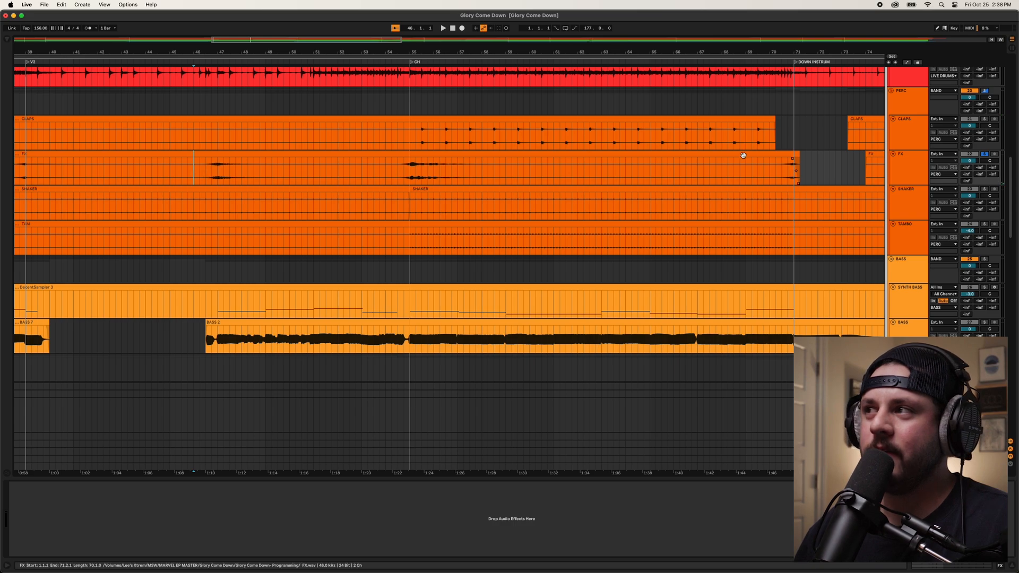
key("space")
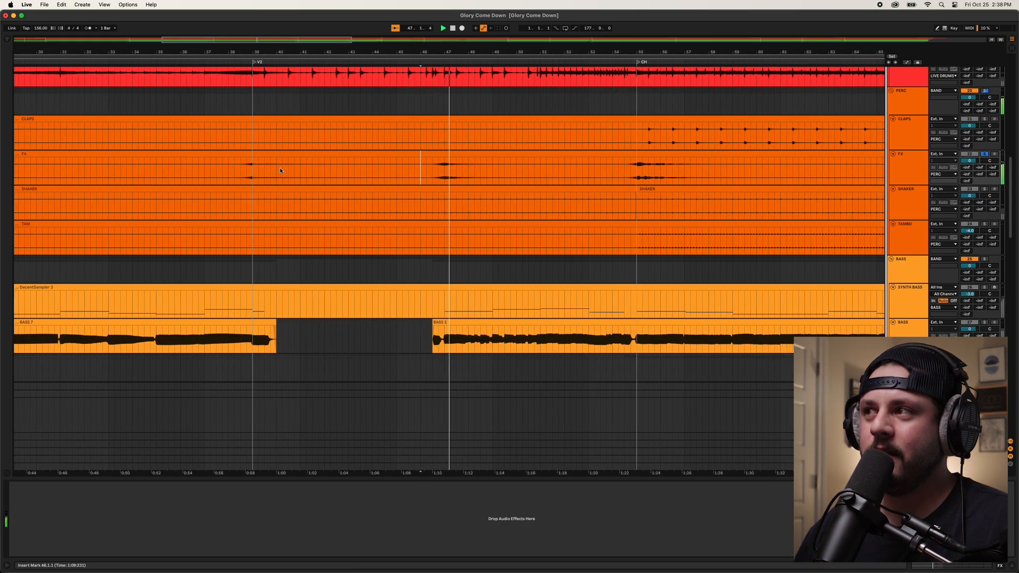
left_click(409, 171)
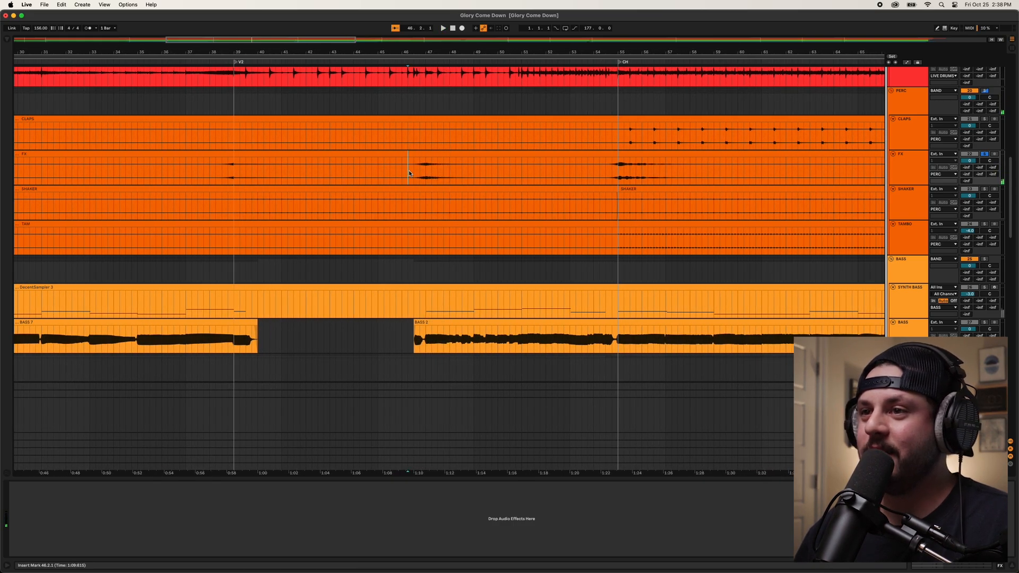
- Select the EG 2 clip starting at bar 46, solo its track and play it
scroll(445, 216, "down", 8)
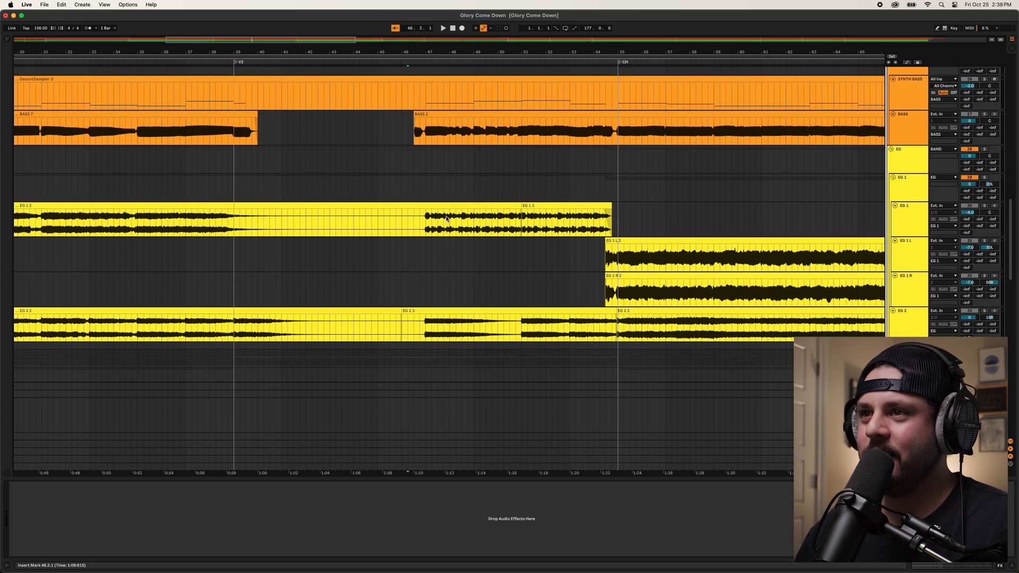
scroll(445, 218, "down", 8)
scroll(493, 202, "up", 3)
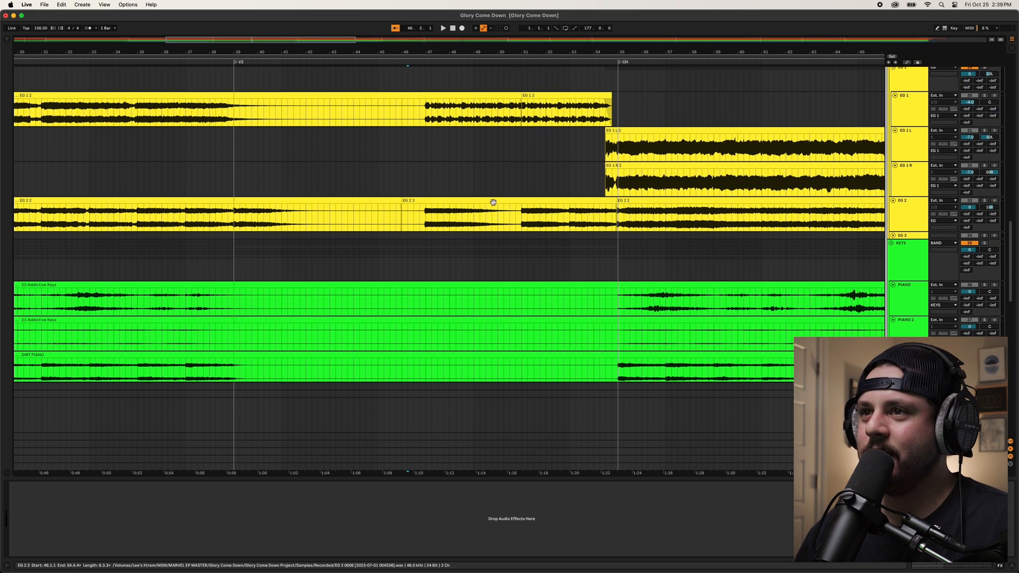
left_click(493, 202)
key("space")
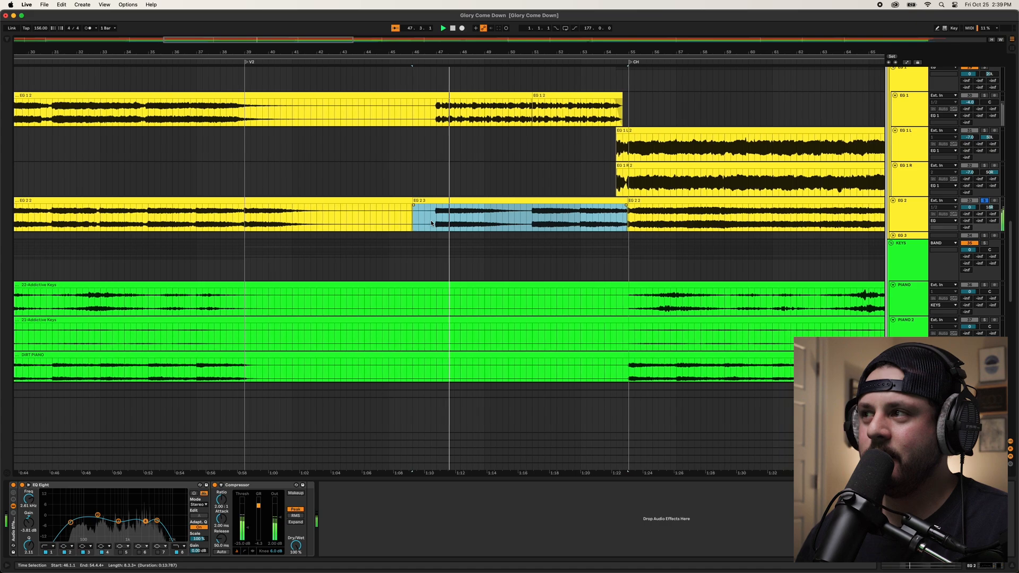
- Solo the whole EG group, listen to its guitars in the second verse and stop playback
scroll(487, 259, "up", 2)
scroll(488, 260, "up", 3)
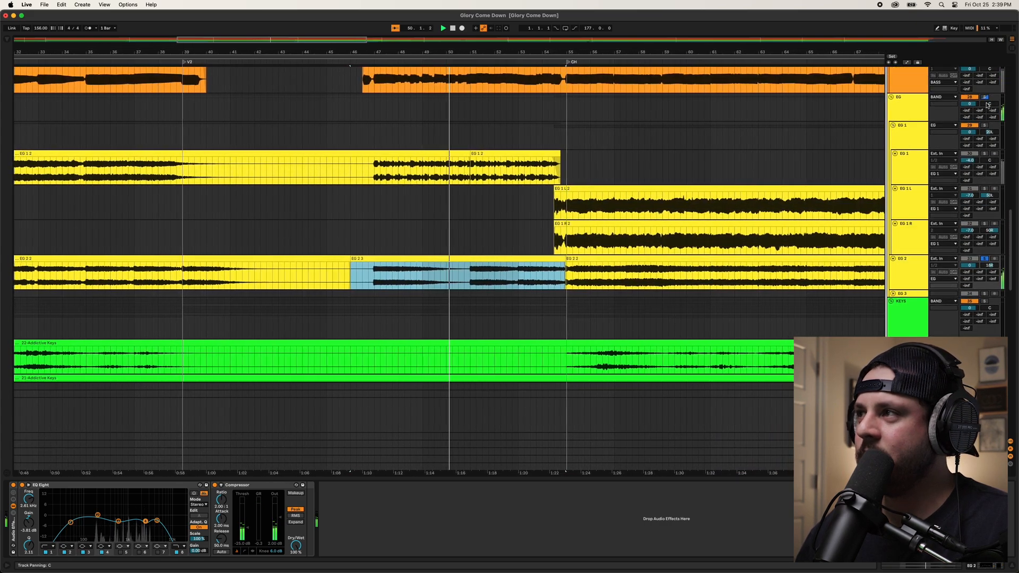
left_click(986, 98)
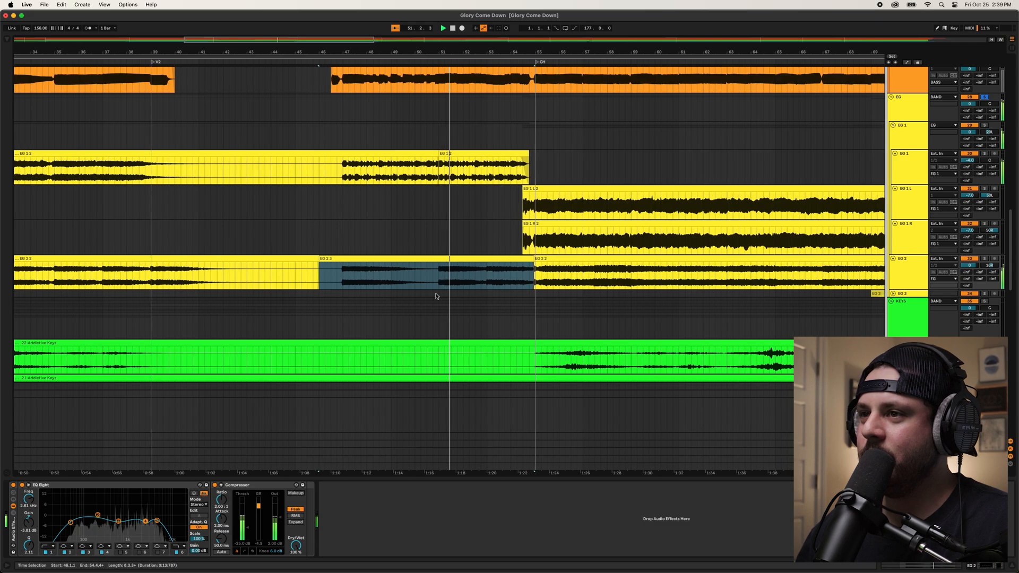
scroll(438, 296, "down", 5)
scroll(439, 300, "up", 2)
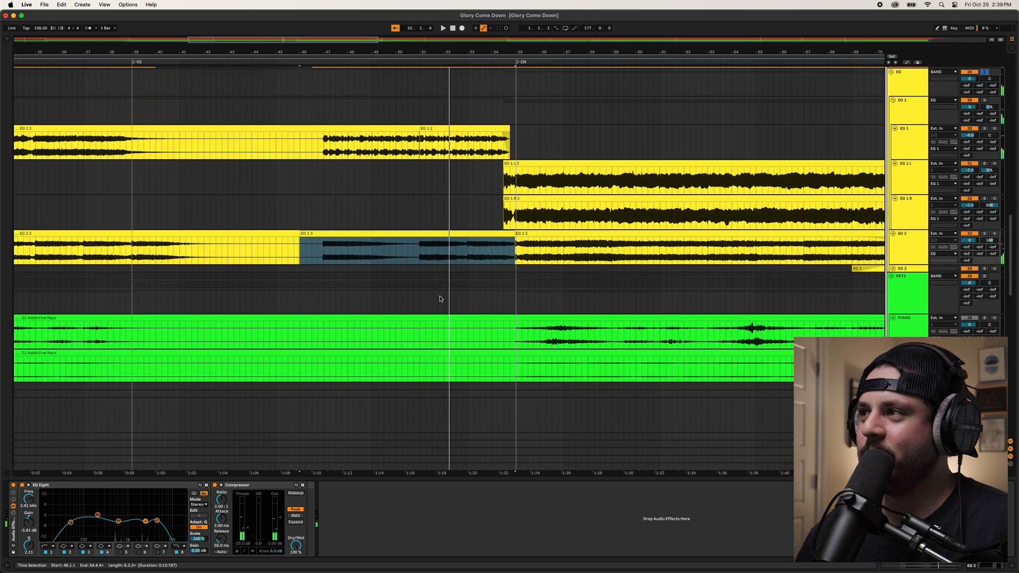
- Solo the CHORD PAD track and play it from bar 47
scroll(520, 202, "down", 15)
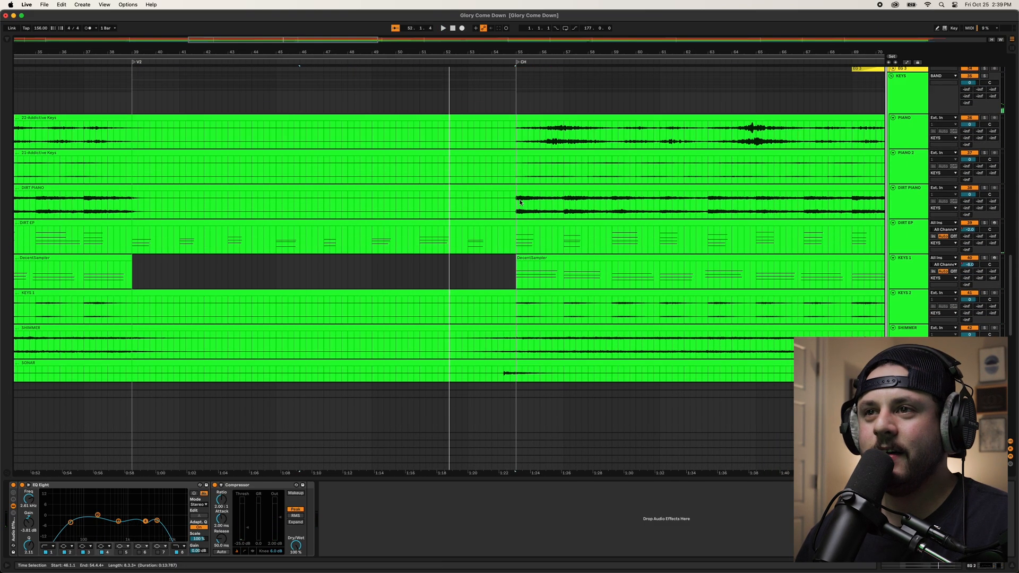
scroll(293, 219, "down", 12)
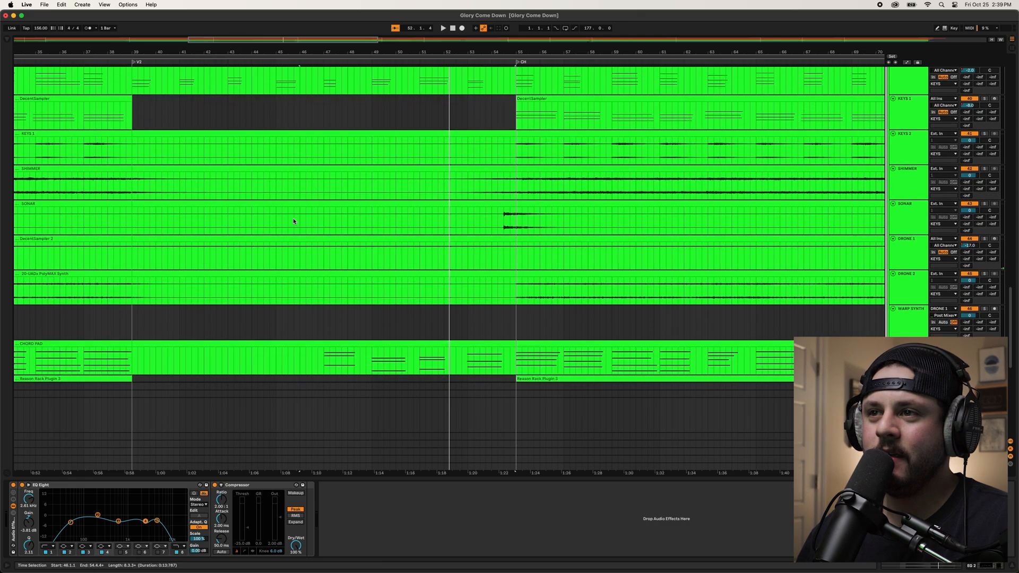
left_click(329, 216)
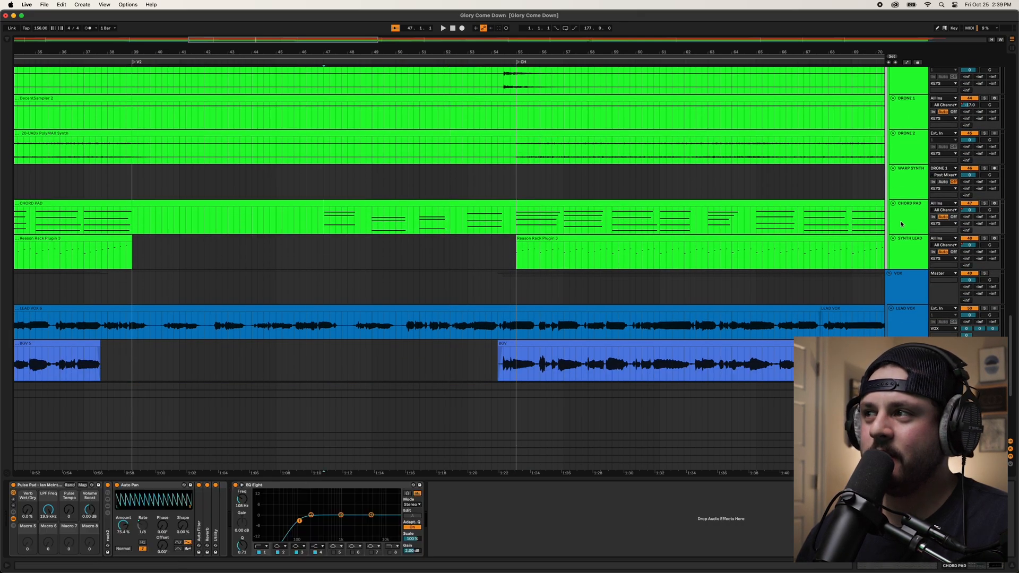
key("space")
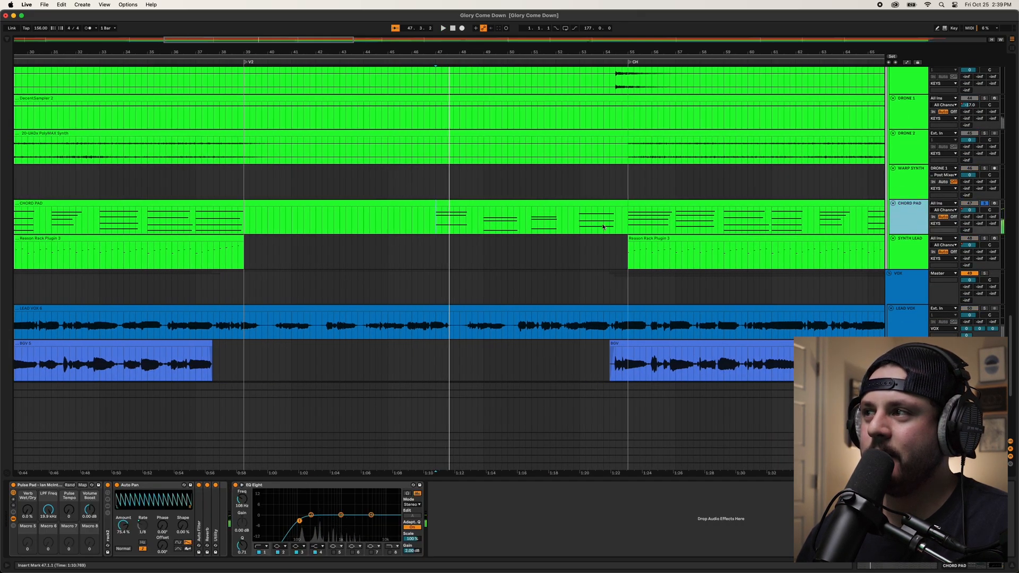
- Play the full mix from bar 51 through the build into the second chorus
scroll(502, 259, "down", 9)
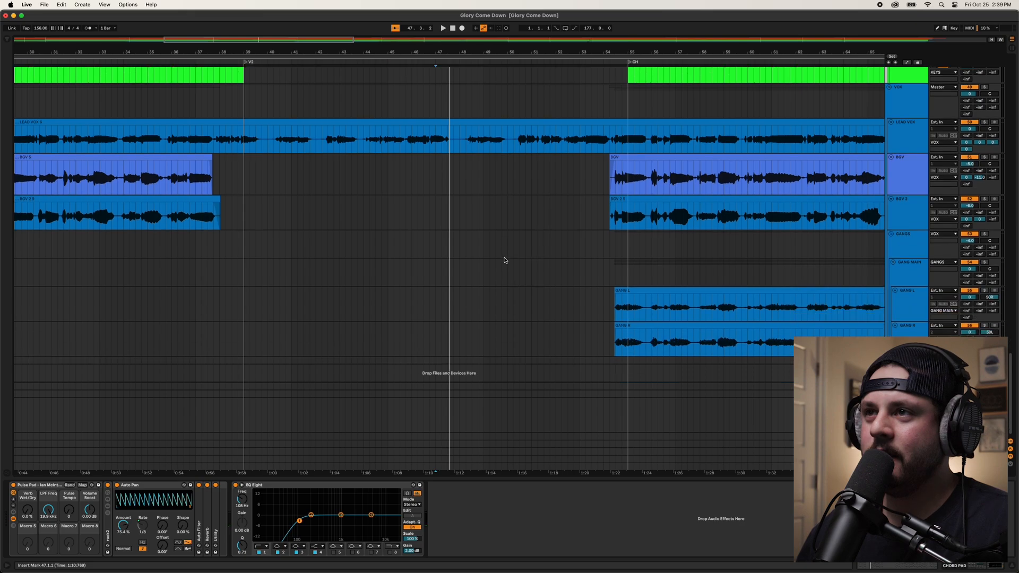
scroll(503, 260, "up", 20)
scroll(517, 239, "up", 6)
left_click(534, 176)
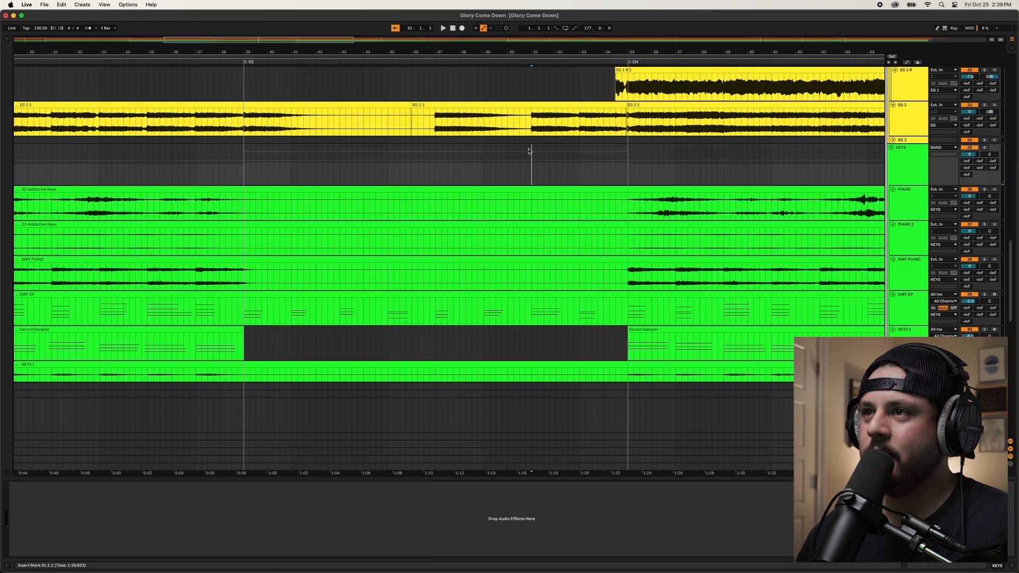
key("space")
scroll(552, 233, "down", 2)
scroll(550, 235, "up", 10)
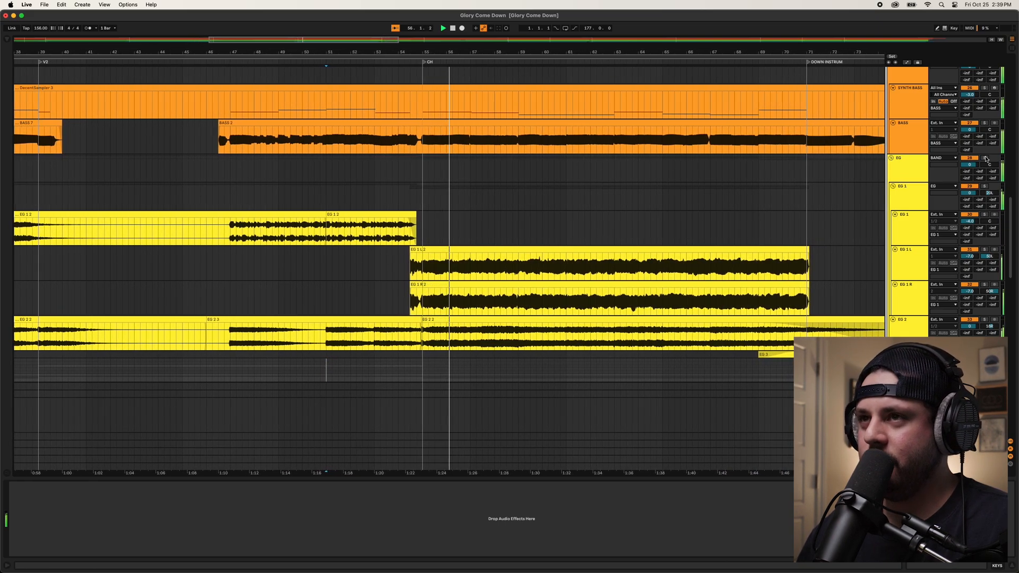
- Solo the EG group in the second chorus and look over the guitar, keys and vocal tracks while it plays
left_click(985, 158)
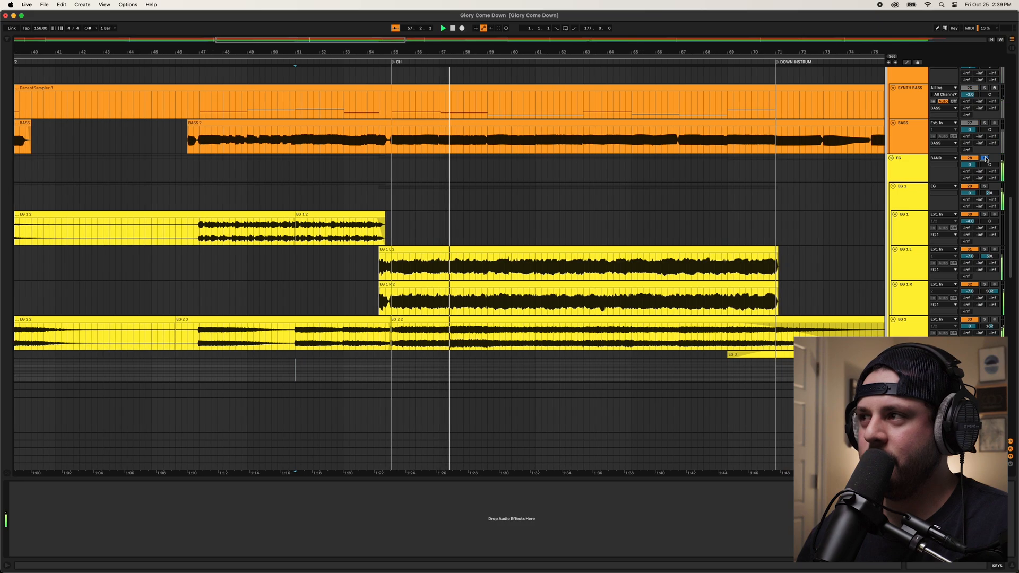
scroll(592, 222, "down", 5)
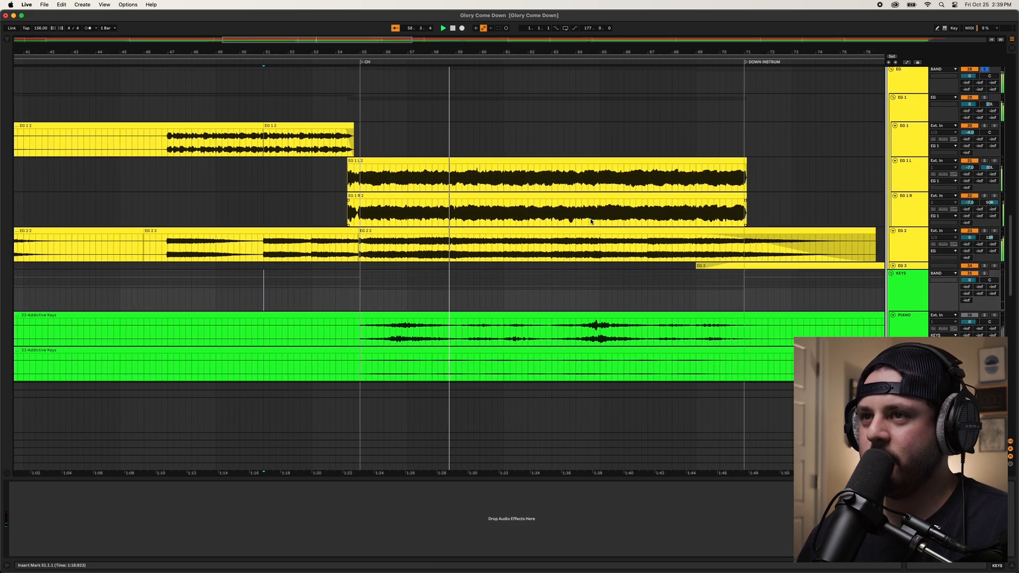
scroll(589, 227, "down", 12)
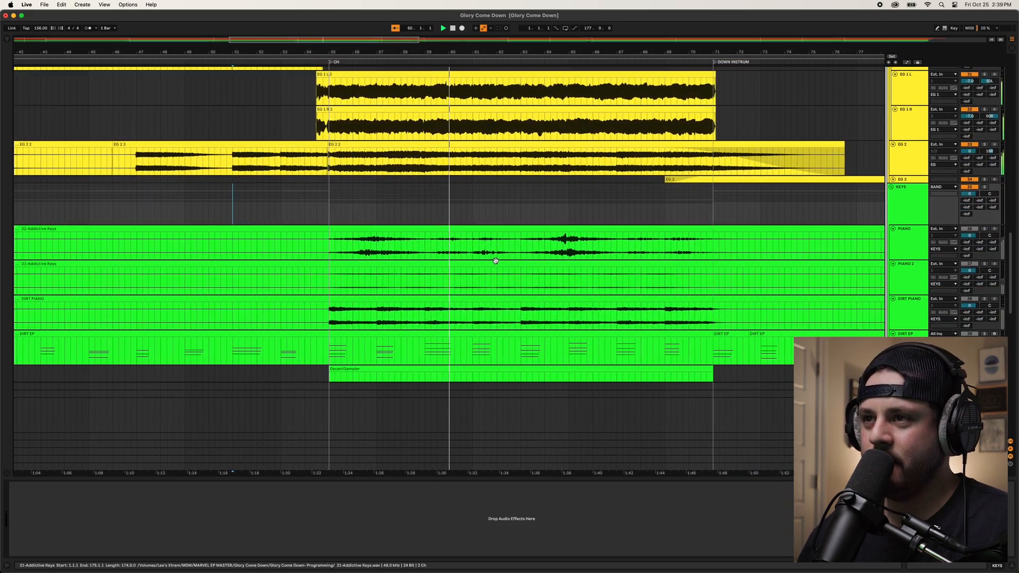
scroll(497, 261, "down", 20)
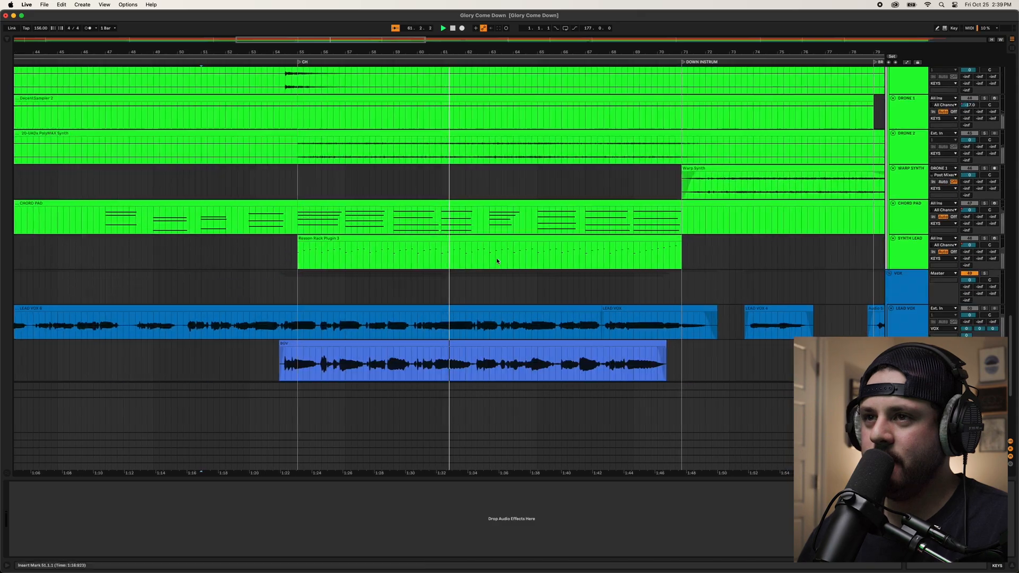
- Audition the BASS group soloed alongside the EG group, and the soloed PERC group in the second chorus
scroll(499, 258, "up", 20)
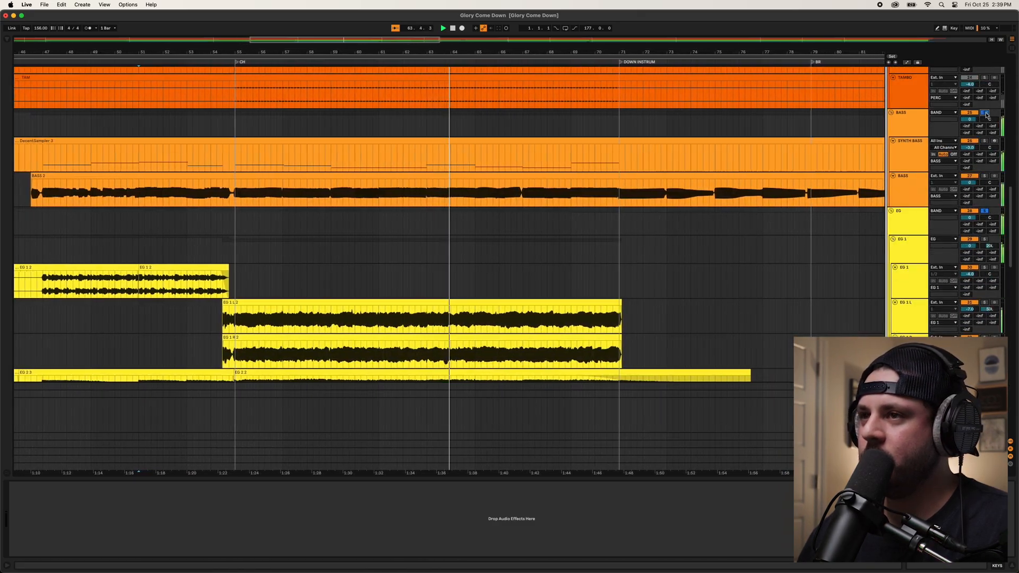
scroll(663, 199, "up", 3)
scroll(663, 199, "up", 12)
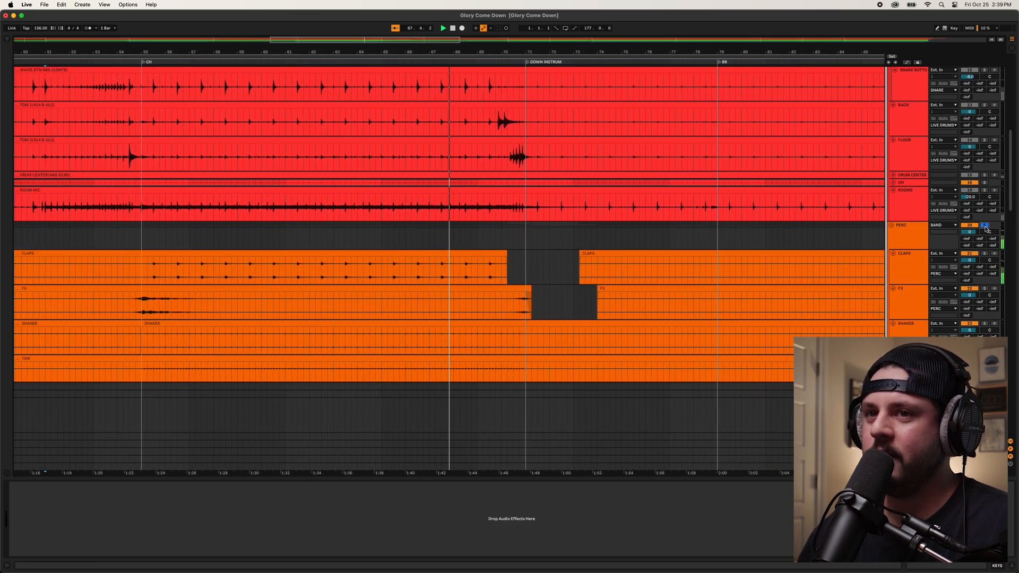
- Clear the solos, play the full mix into the DOWN INSTRUM section and stop playback
scroll(532, 336, "down", 4)
scroll(532, 336, "up", 10)
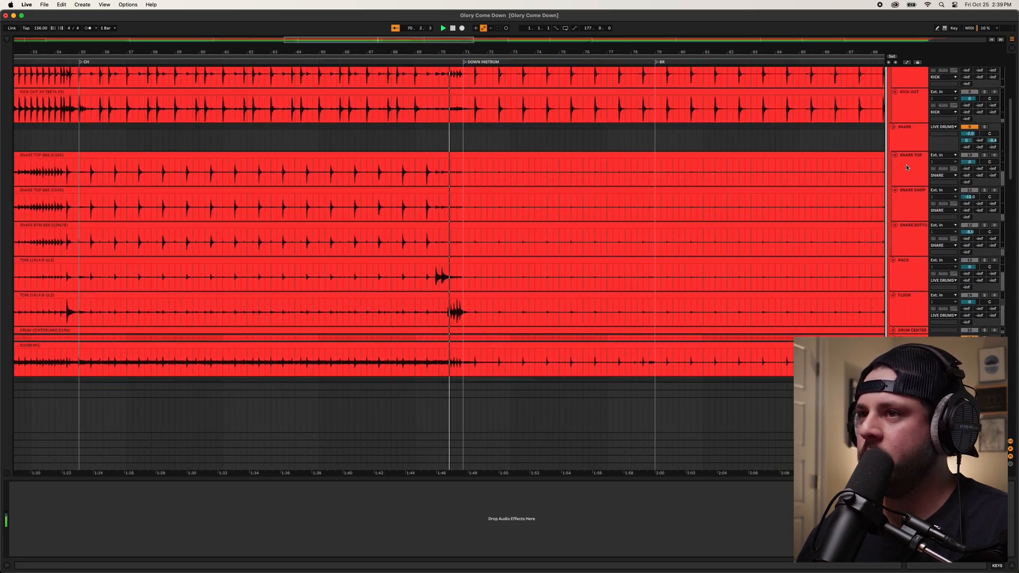
scroll(438, 228, "down", 15)
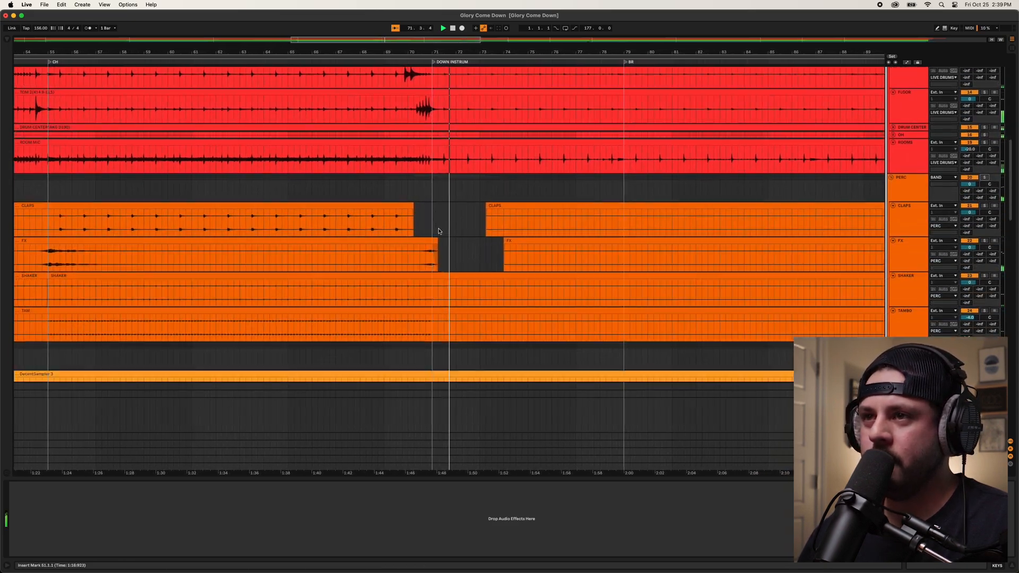
scroll(444, 232, "down", 5)
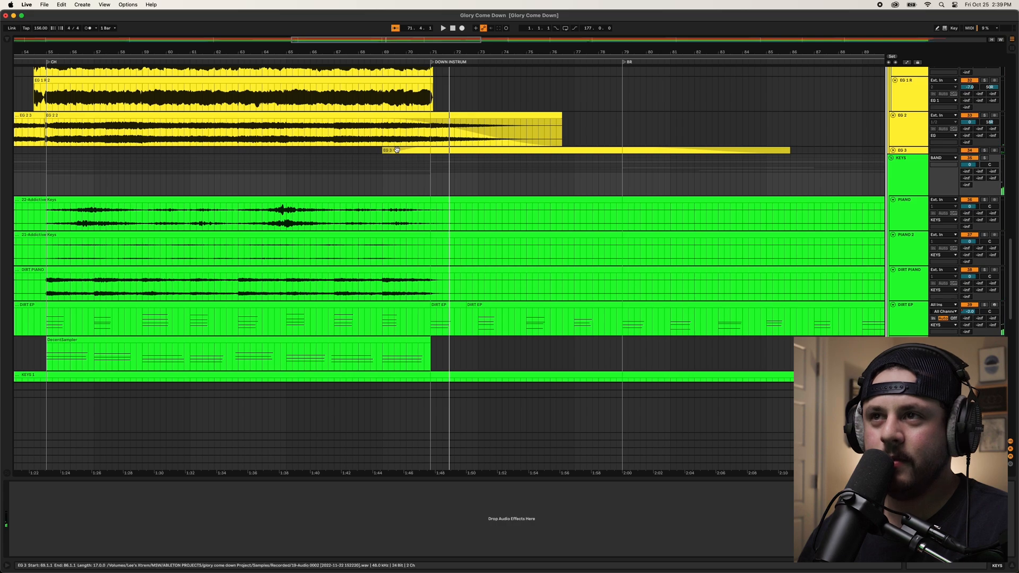
- Unfold the EG 3 track and examine the electric guitar clips around the second chorus
scroll(664, 183, "up", 5)
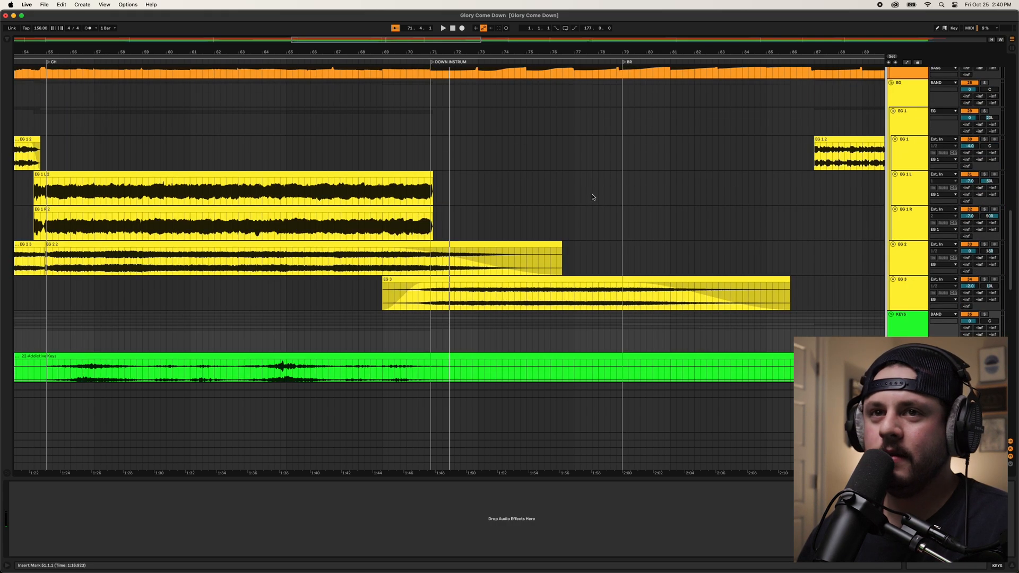
scroll(430, 180, "down", 1)
left_click_drag(119, 54, 481, 55)
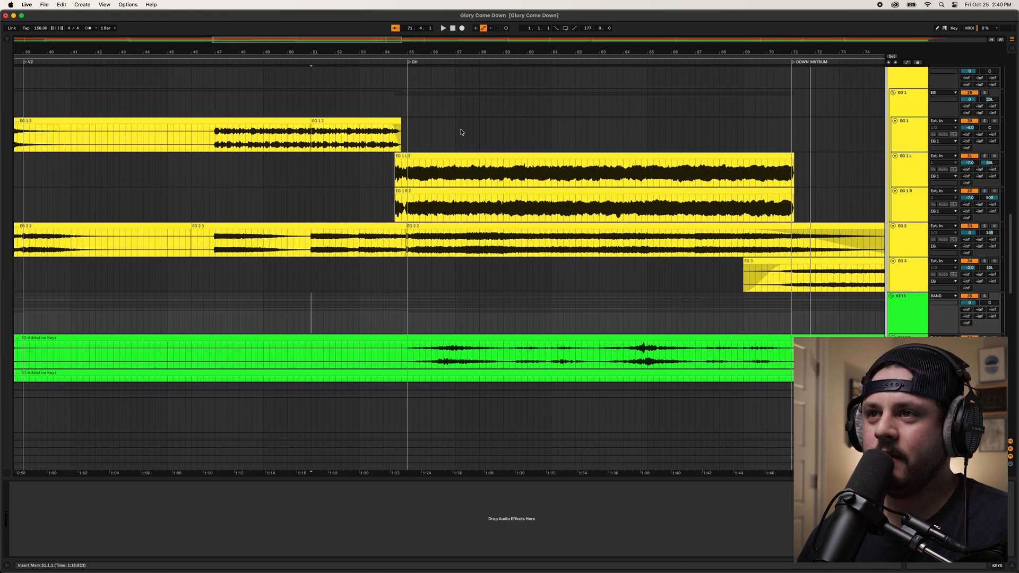
- Solo the EG group and play it from bar 54 into the second chorus
left_click(389, 183)
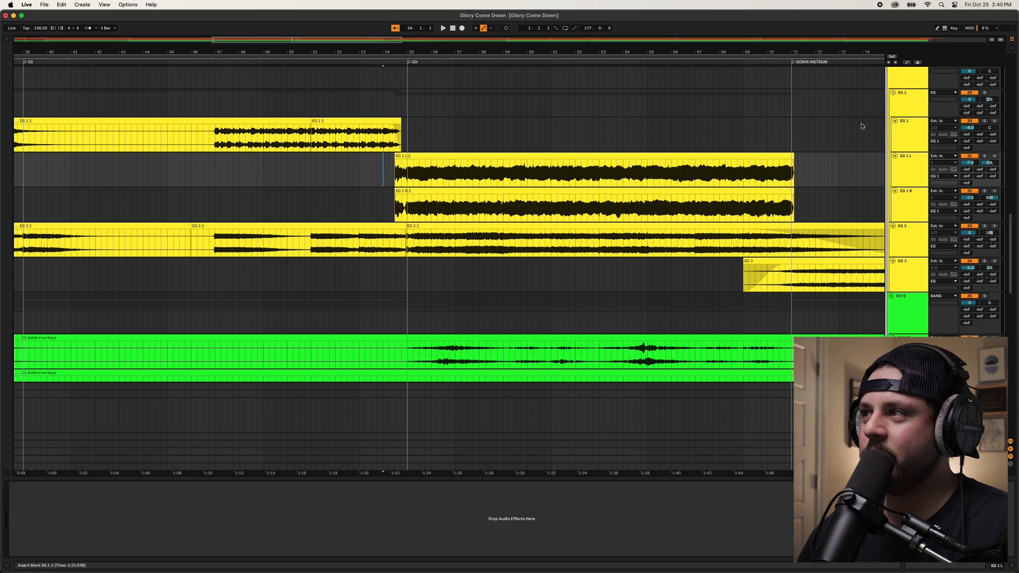
scroll(866, 127, "down", 1)
scroll(892, 132, "up", 3)
left_click(914, 136)
key("space")
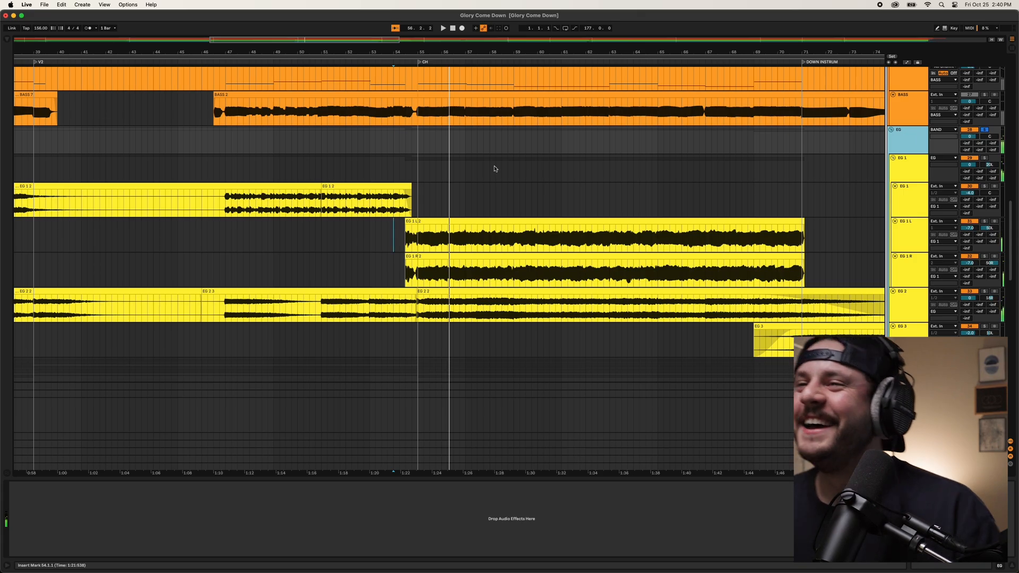
- Examine the guitar, keys, bass, percussion and live drum tracks around the second chorus
scroll(495, 191, "down", 5)
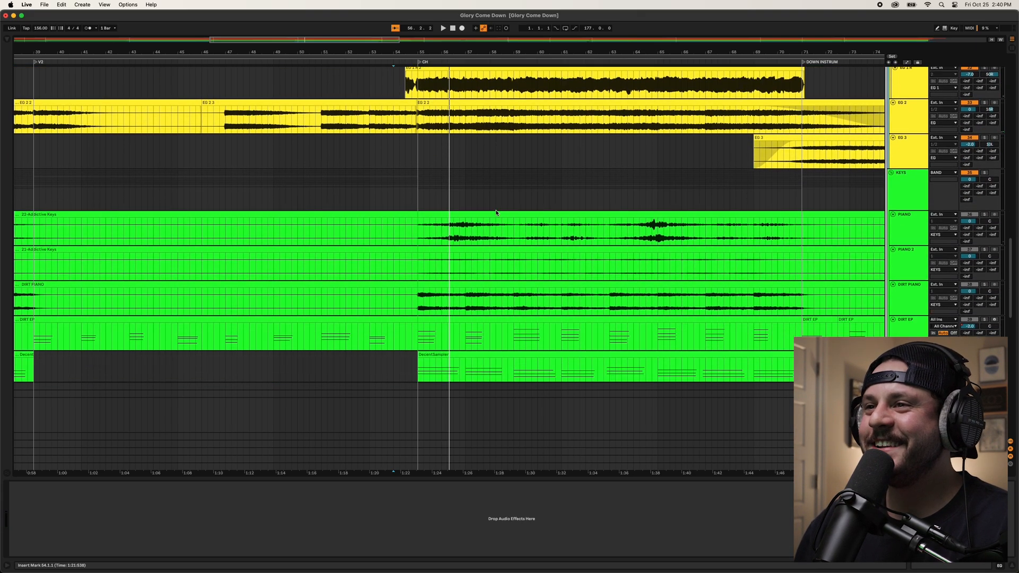
scroll(496, 213, "down", 10)
scroll(496, 213, "up", 8)
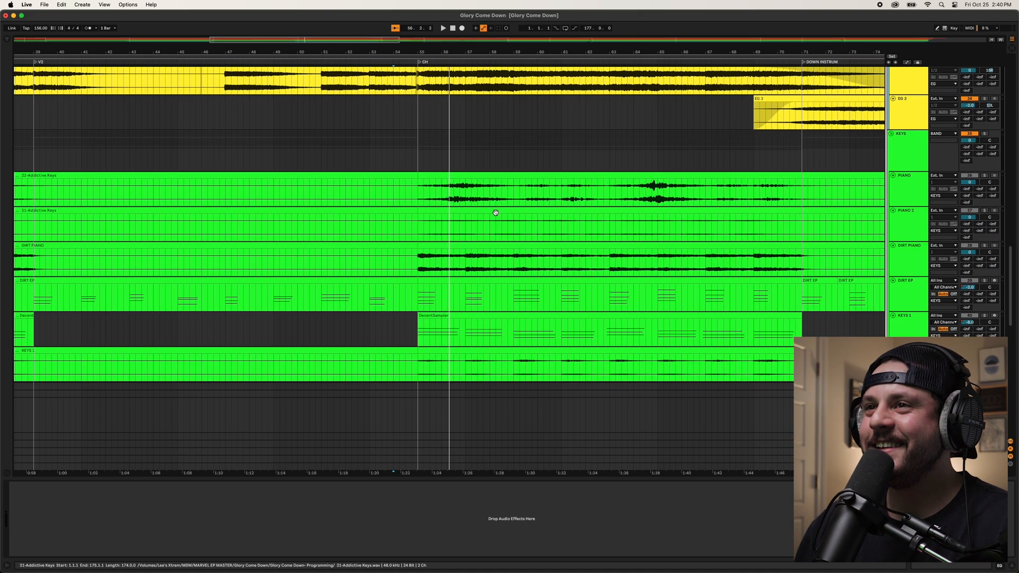
scroll(496, 212, "up", 15)
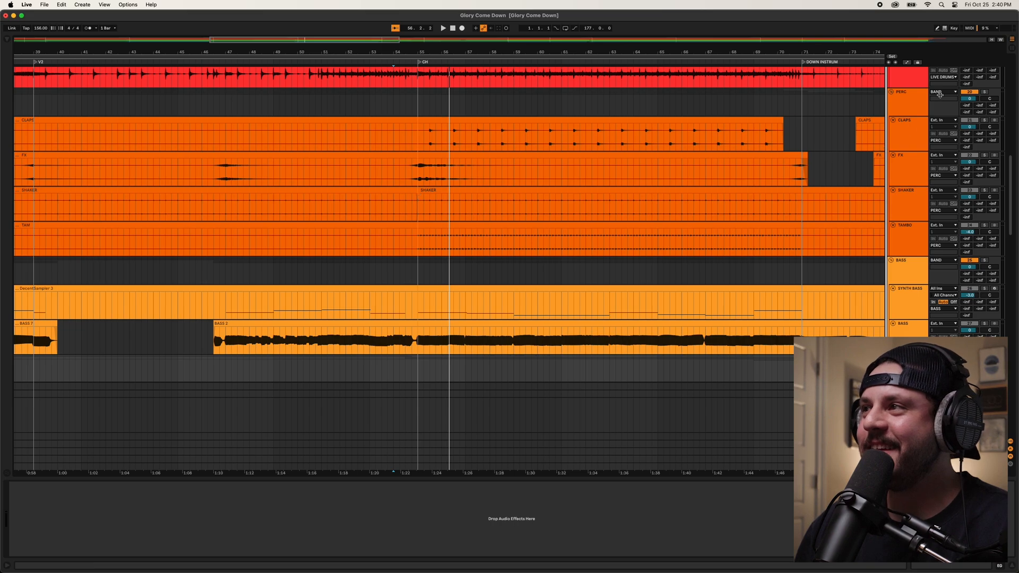
scroll(940, 95, "up", 15)
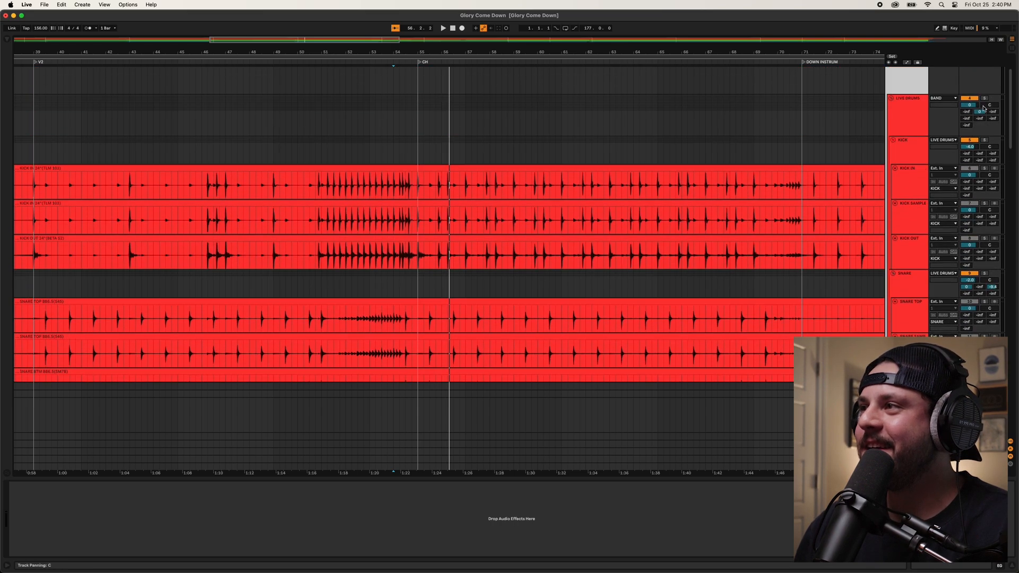
scroll(449, 210, "down", 20)
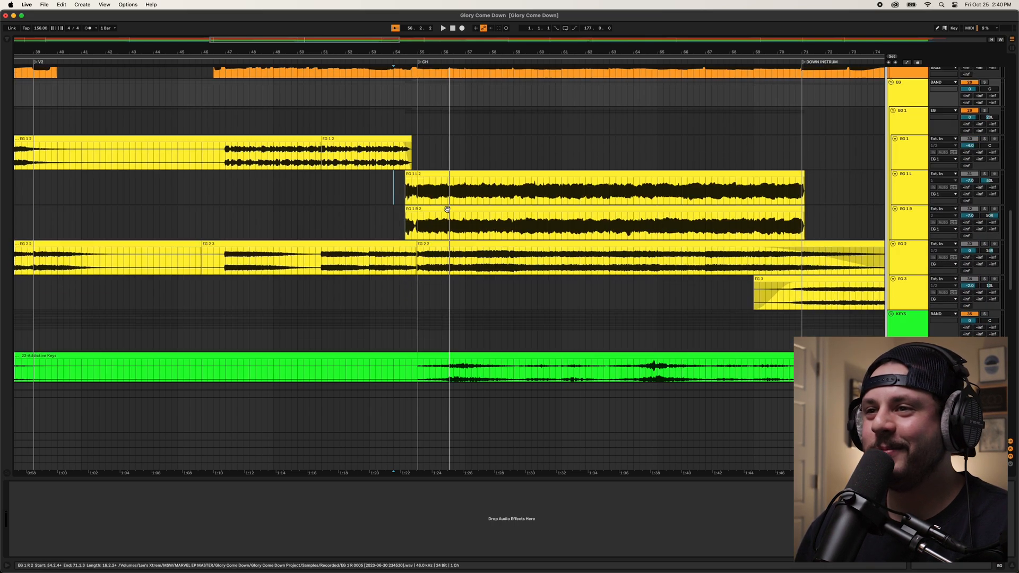
scroll(447, 211, "up", 3)
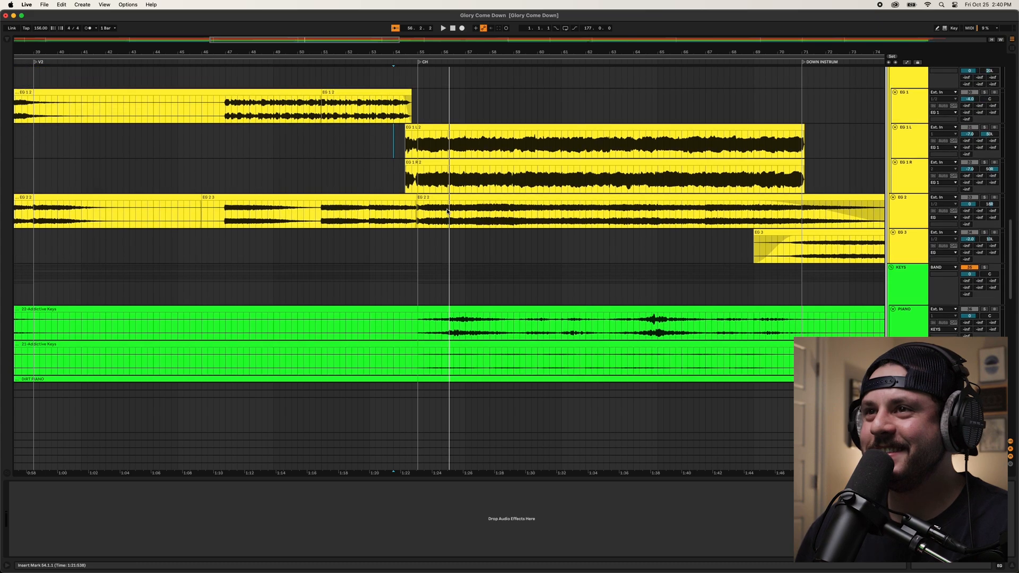
scroll(900, 179, "up", 5)
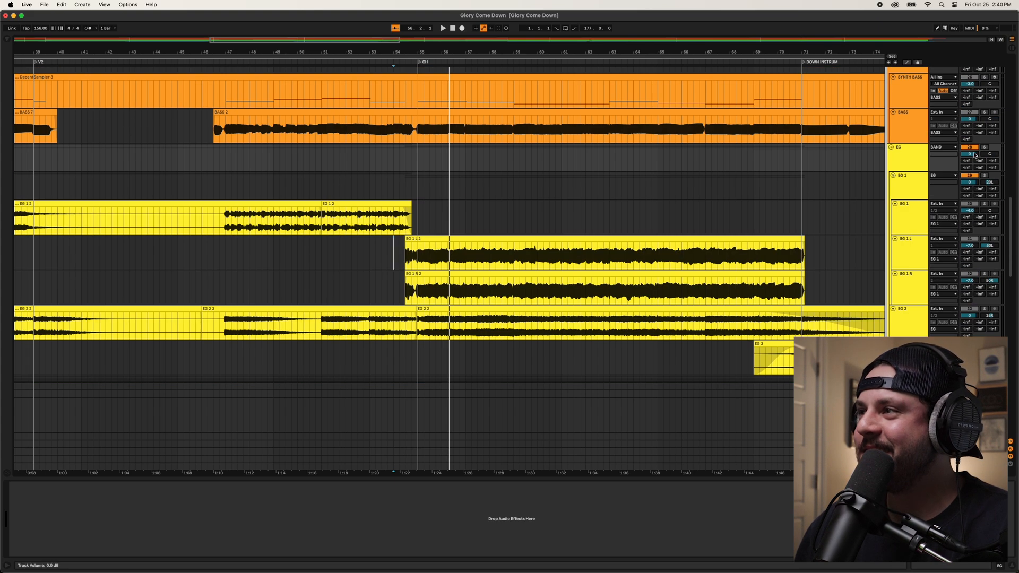
- Play the soloed EG group from bar 53 into the second chorus to hear the guitar change
scroll(491, 212, "down", 1)
left_click(383, 151)
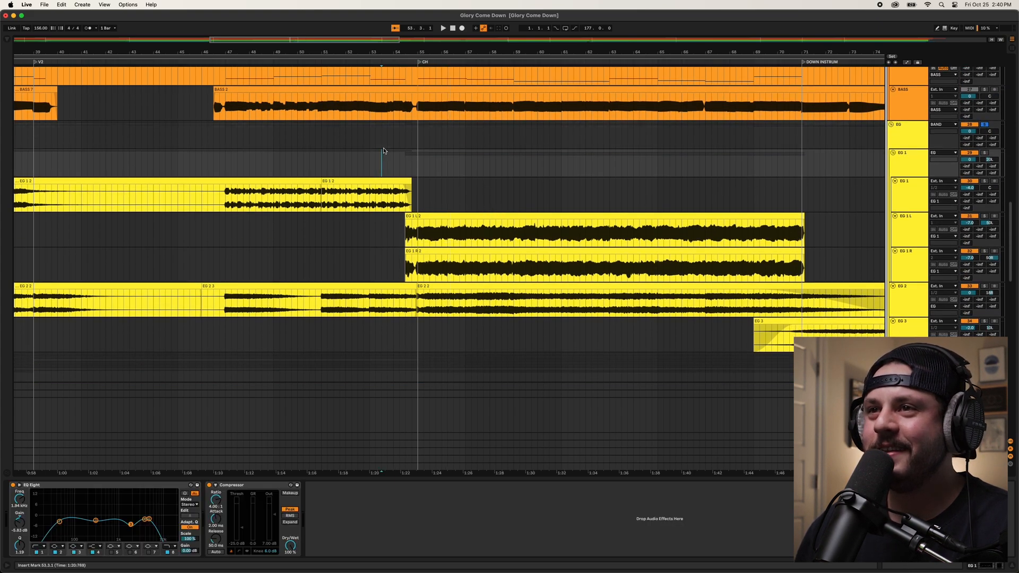
key("space")
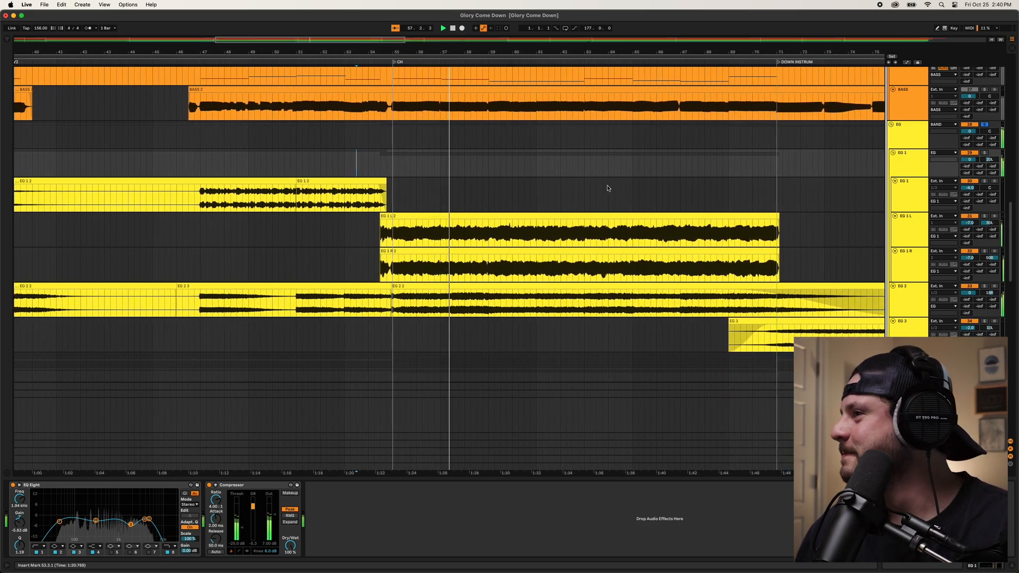
- Stop playback and examine the keys, WARP SYNTH and vocal clips from the first chorus through the bridge sections
scroll(496, 250, "down", 15)
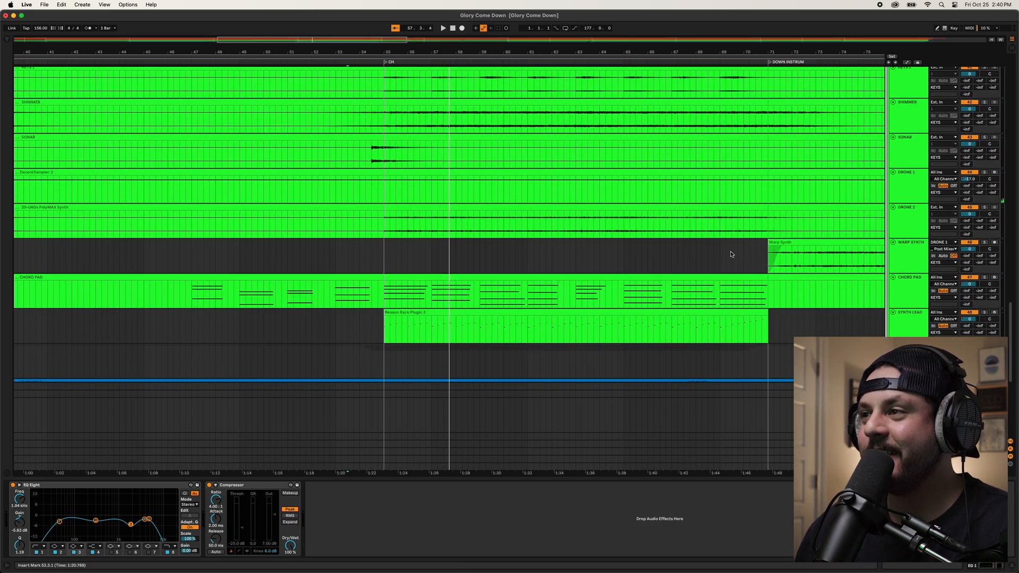
left_click(731, 255)
left_click_drag(766, 55, 527, 26)
scroll(553, 295, "down", 7)
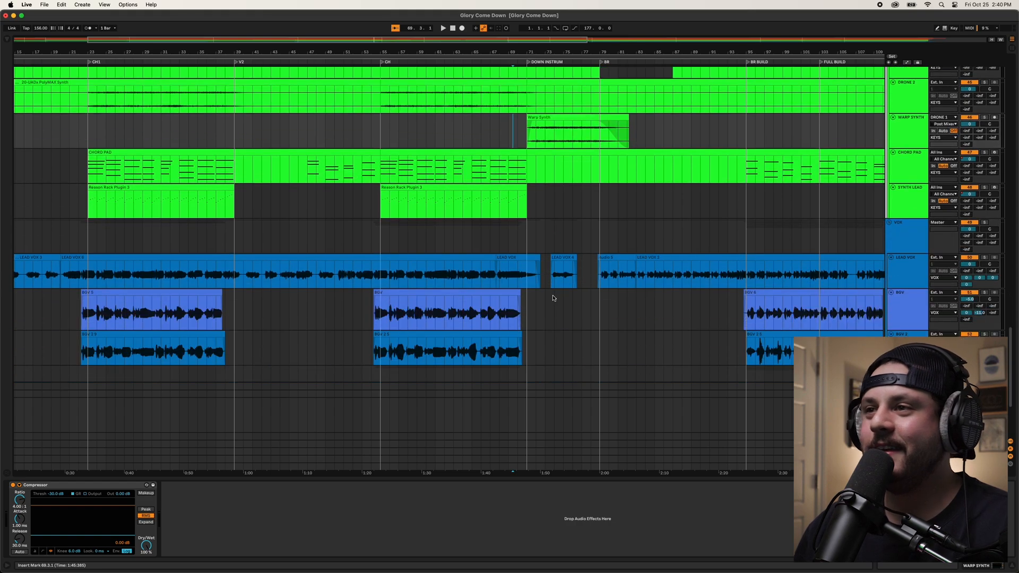
scroll(555, 293, "down", 5)
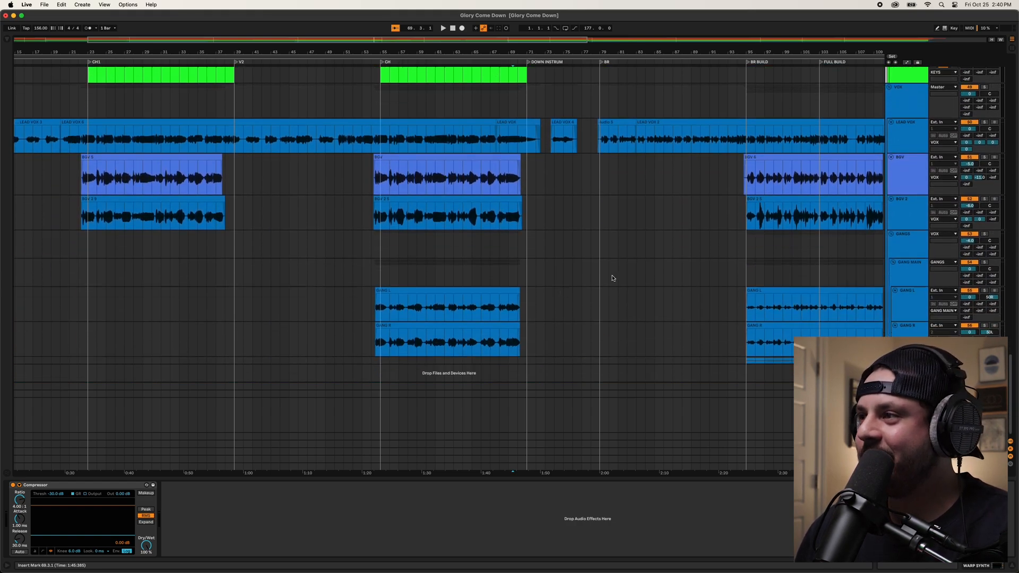
- Solo the GANGS group and play the second chorus from the start of the GANG L clip
left_click_drag(640, 55, 818, 83)
left_click(486, 290)
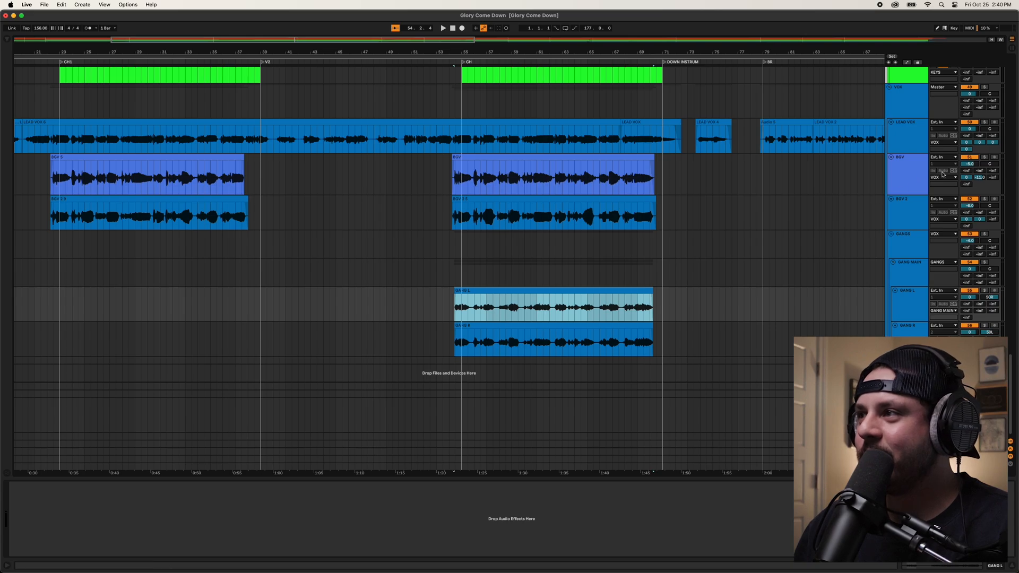
left_click(986, 235)
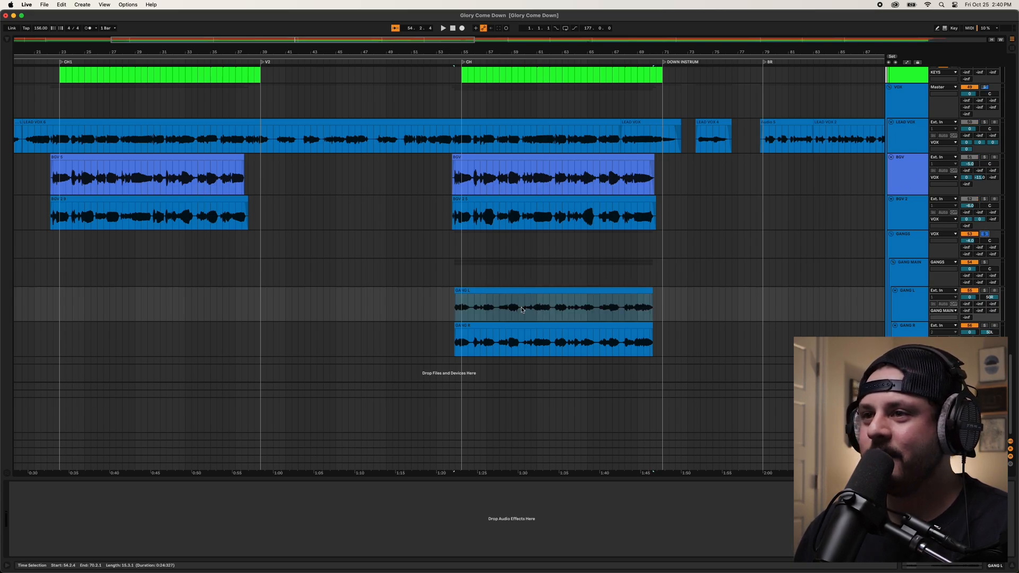
left_click(528, 298)
key("space")
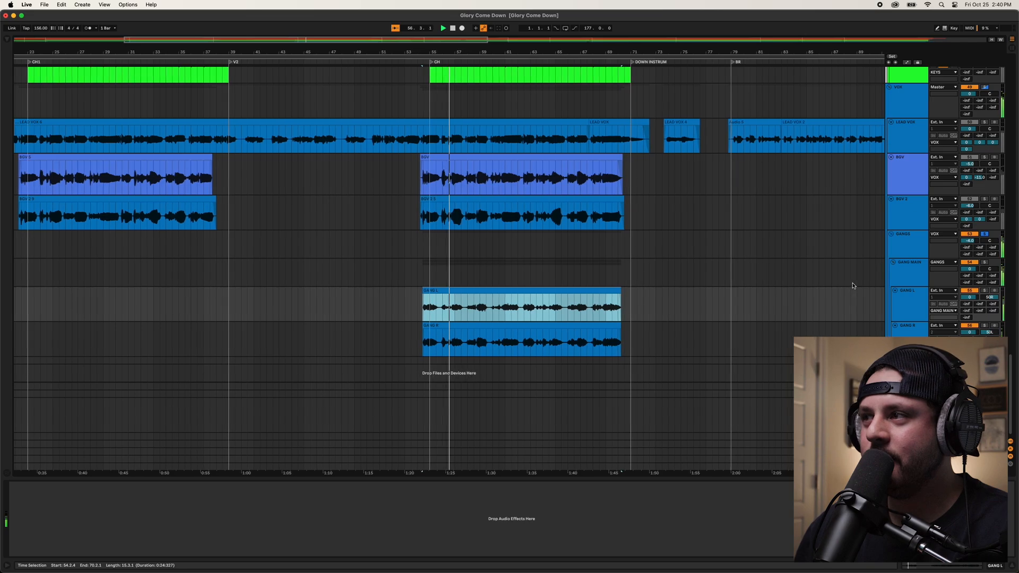
left_click(907, 246)
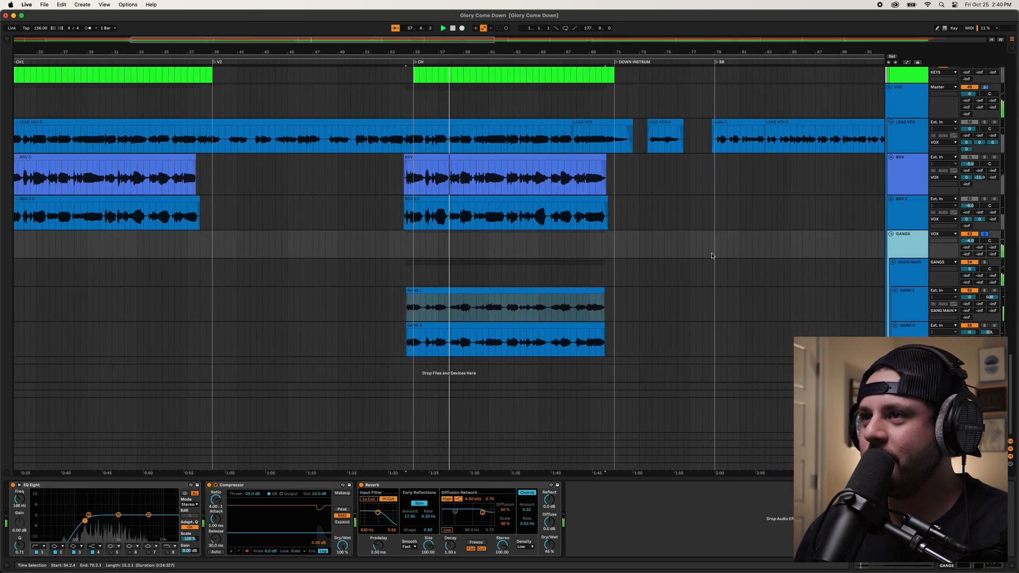
- Switch the solo from the GANGS group to the whole VOX group while the second chorus plays
scroll(694, 255, "up", 5)
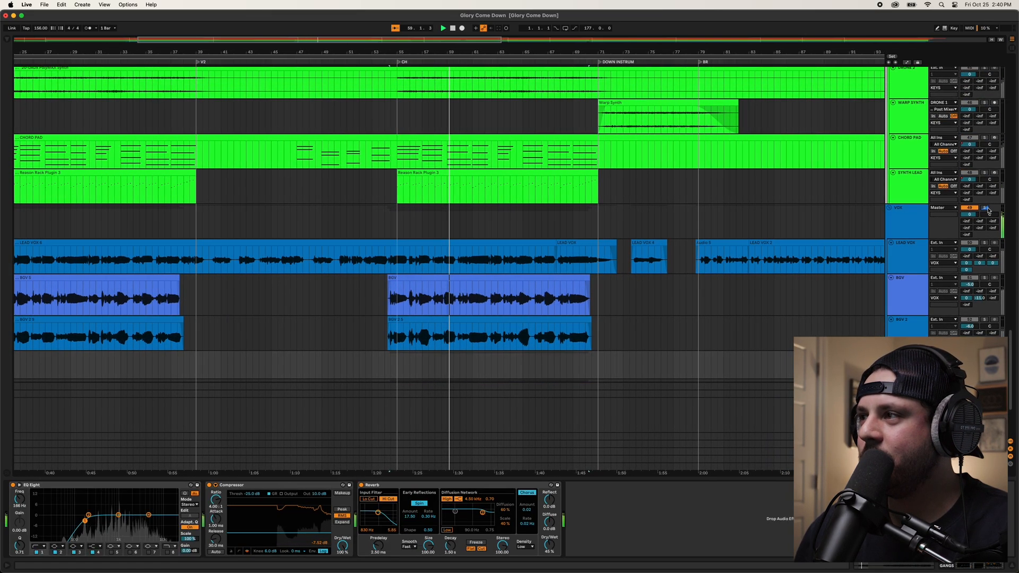
scroll(624, 248, "down", 5)
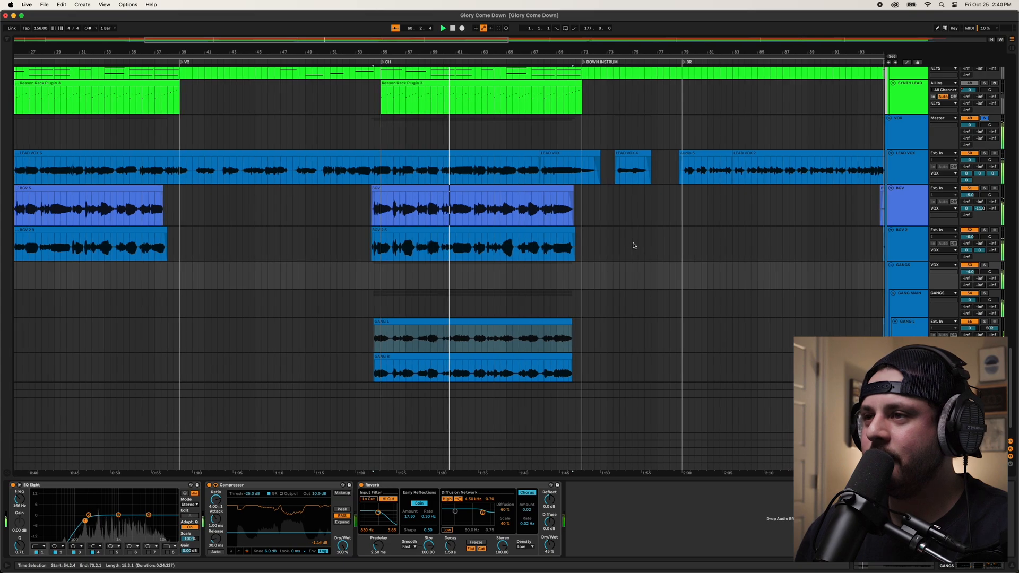
scroll(630, 247, "down", 2)
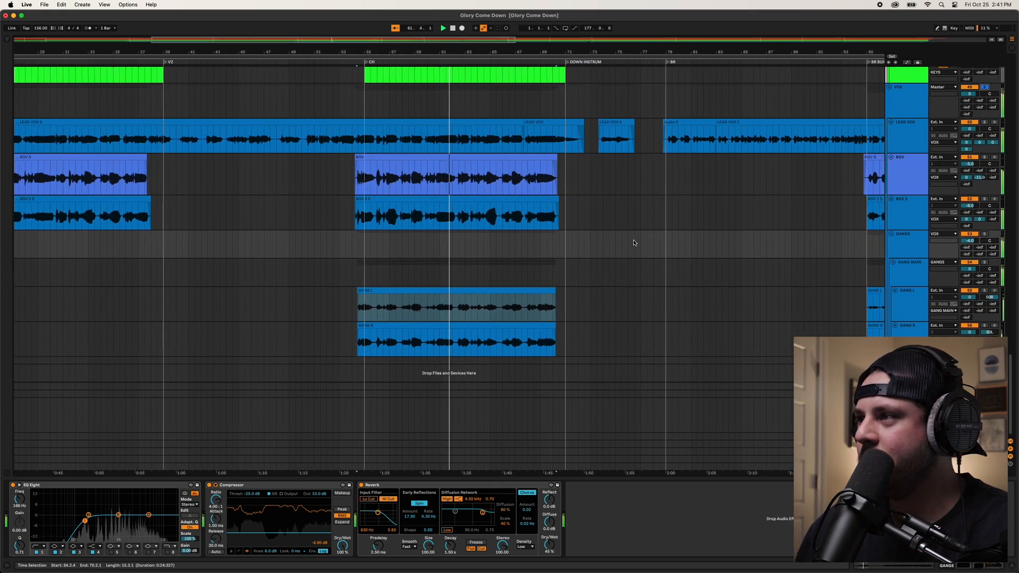
- Clear the VOX solo and play the full mix while examining the EG clips leading into the DOWN INSTRUM section
scroll(604, 241, "up", 8)
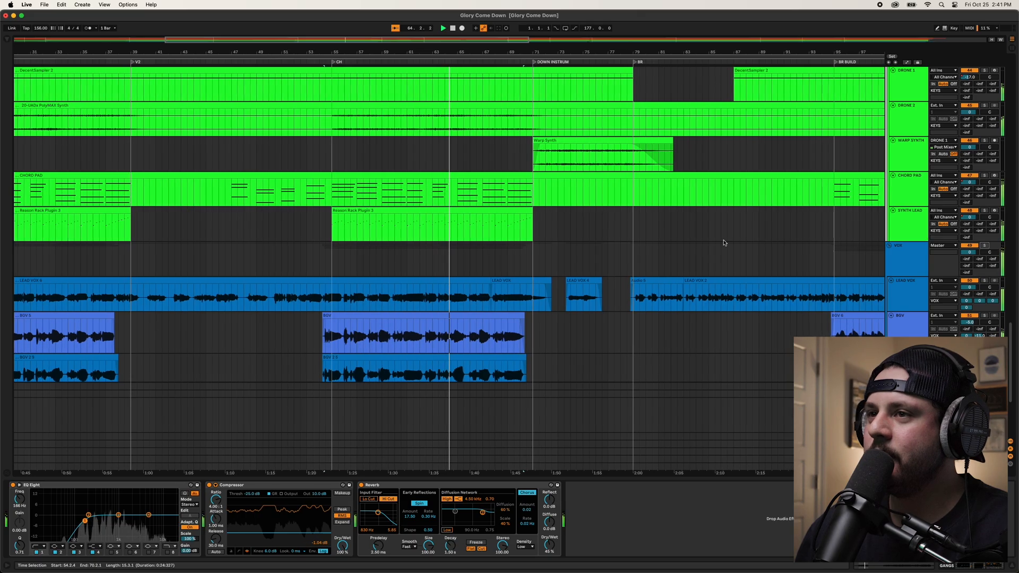
scroll(612, 241, "up", 6)
scroll(613, 243, "up", 7)
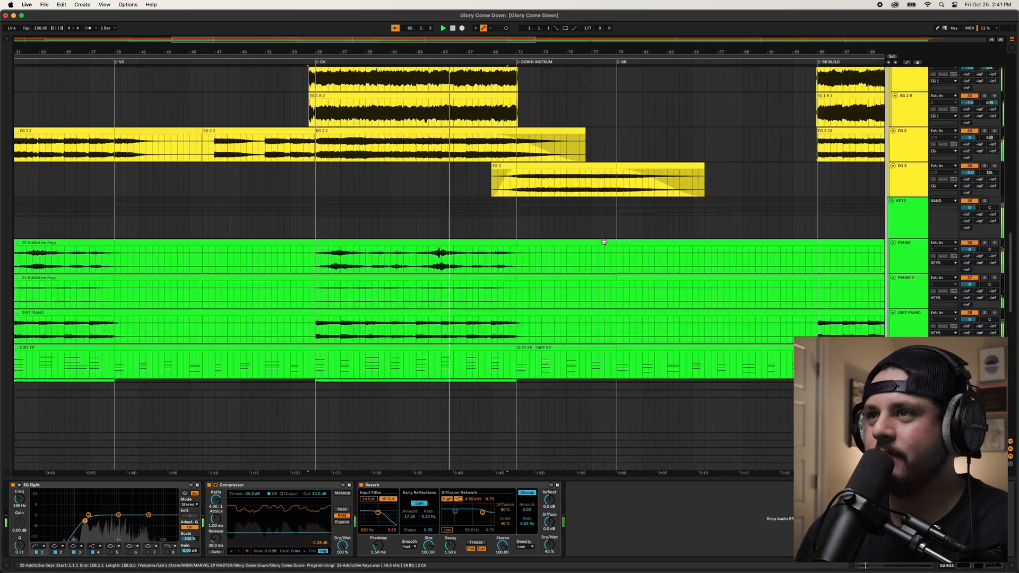
scroll(395, 166, "down", 5)
scroll(395, 166, "up", 4)
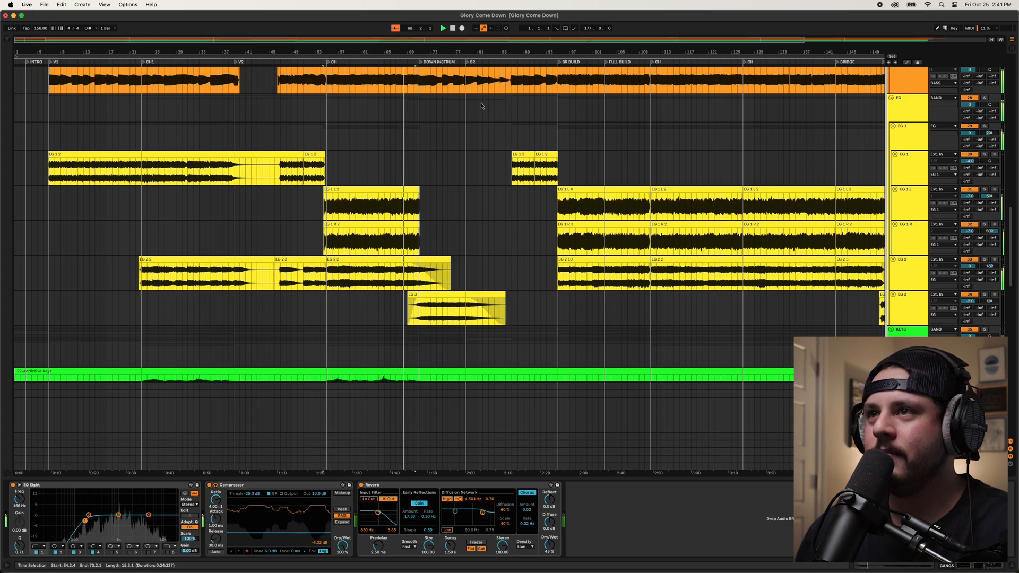
left_click_drag(470, 49, 581, 49)
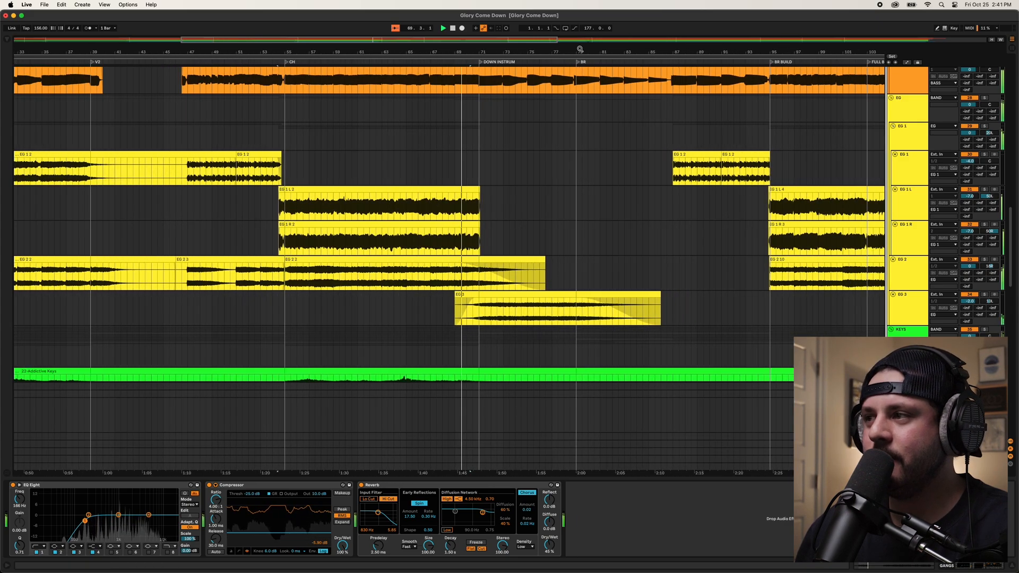
- Audition the EG 3 track soloed in the DOWN INSTRUM section and return to the full mix
left_click(909, 308)
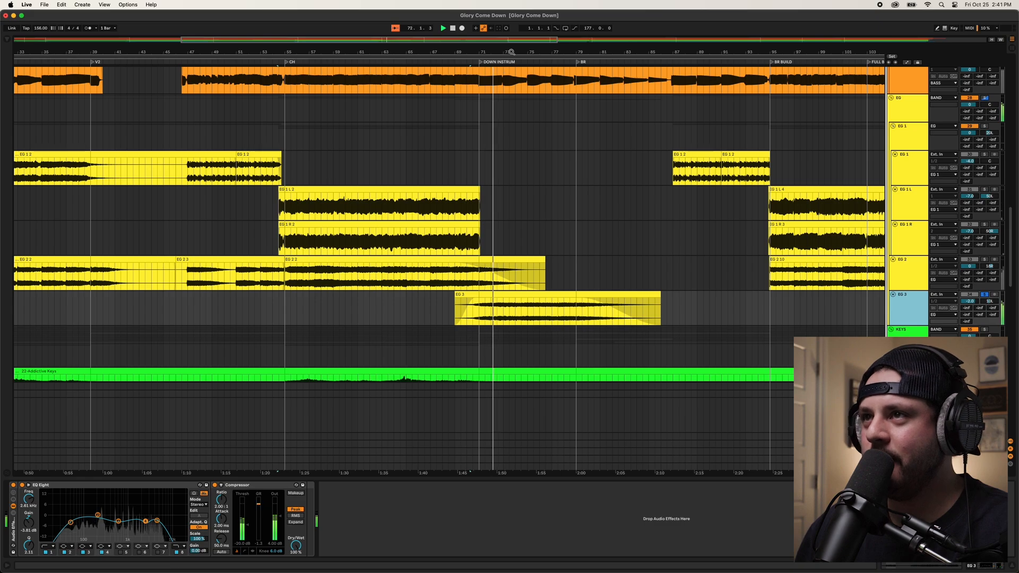
mouse_move(512, 52)
left_mouse_down()
mouse_move(512, 62)
mouse_move(511, 49)
left_mouse_up()
scroll(574, 204, "down", 5)
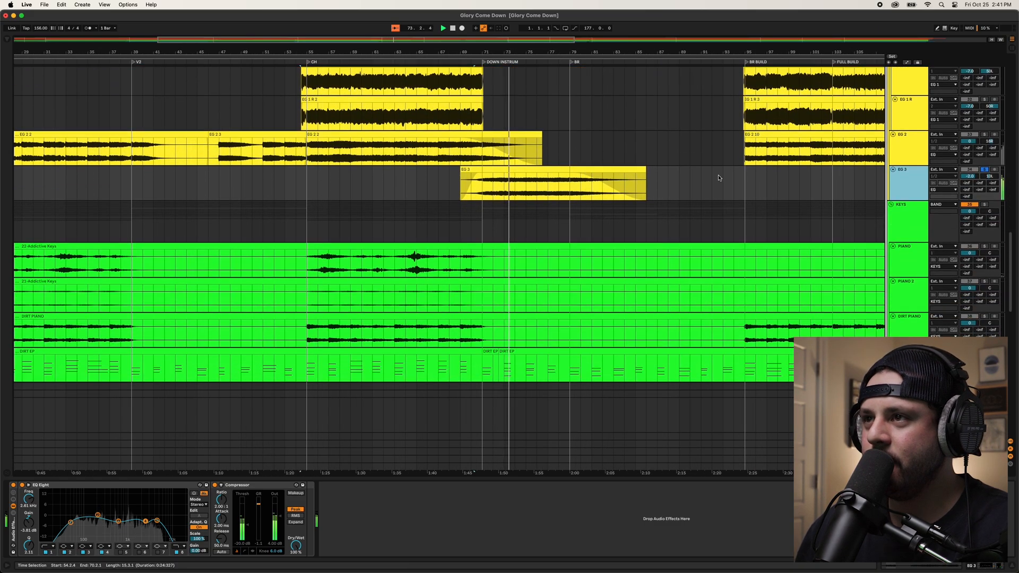
scroll(597, 209, "down", 4)
scroll(578, 170, "down", 1)
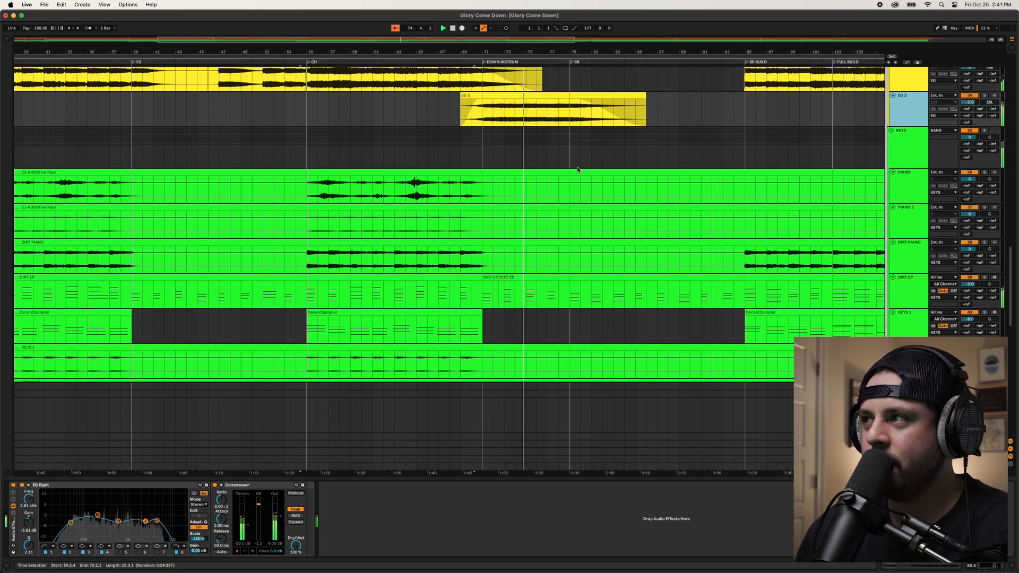
- Stop the full mix, solo the LEAD VOX track and play its short phrase from bar 73
scroll(580, 159, "down", 10)
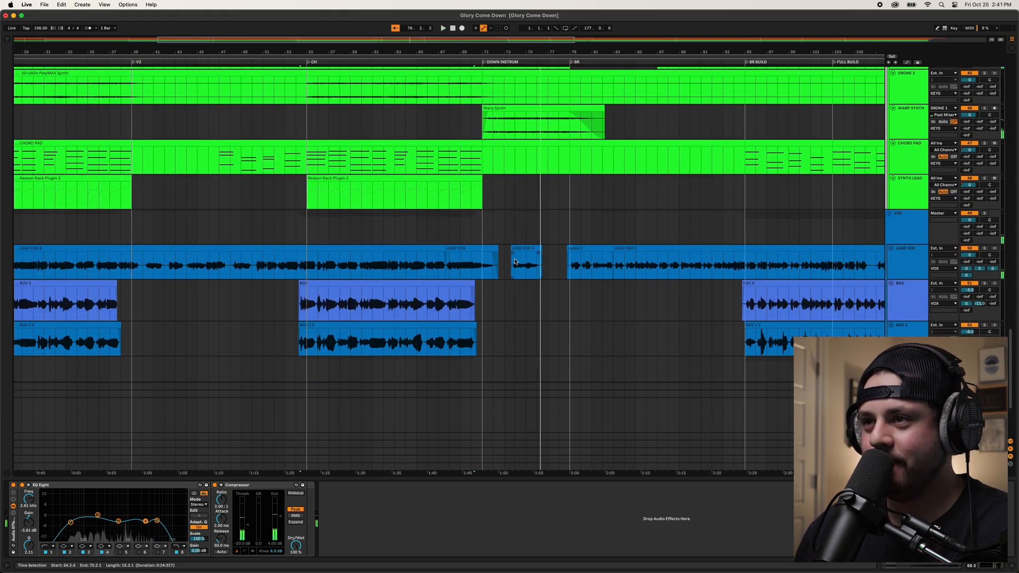
left_click(504, 256)
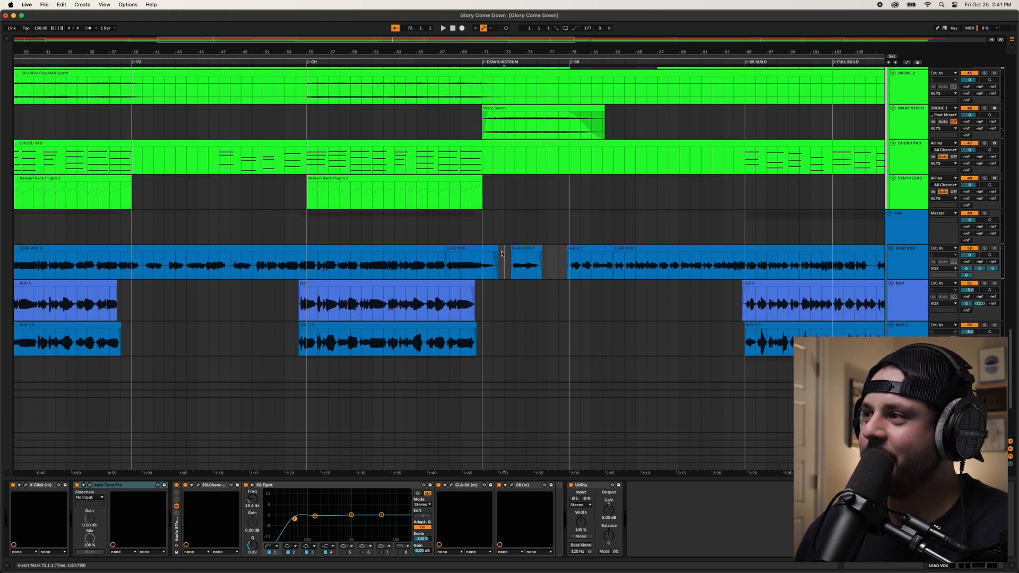
scroll(501, 253, "right", 5)
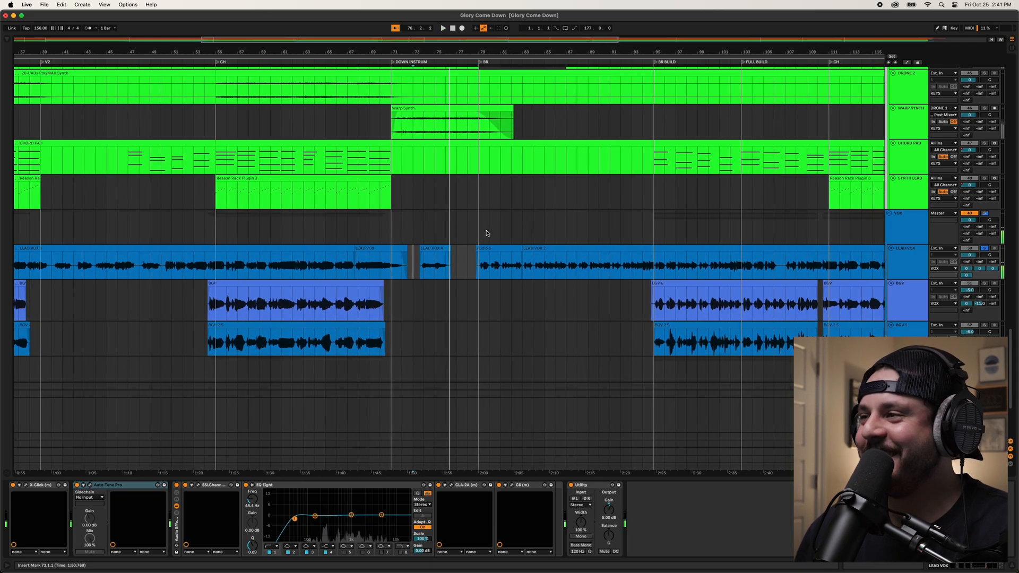
- Play the full mix from bar 69 into the DOWN INSTRUM section and solo the WARP SYNTH track there
left_click(370, 242)
scroll(477, 251, "up", 2)
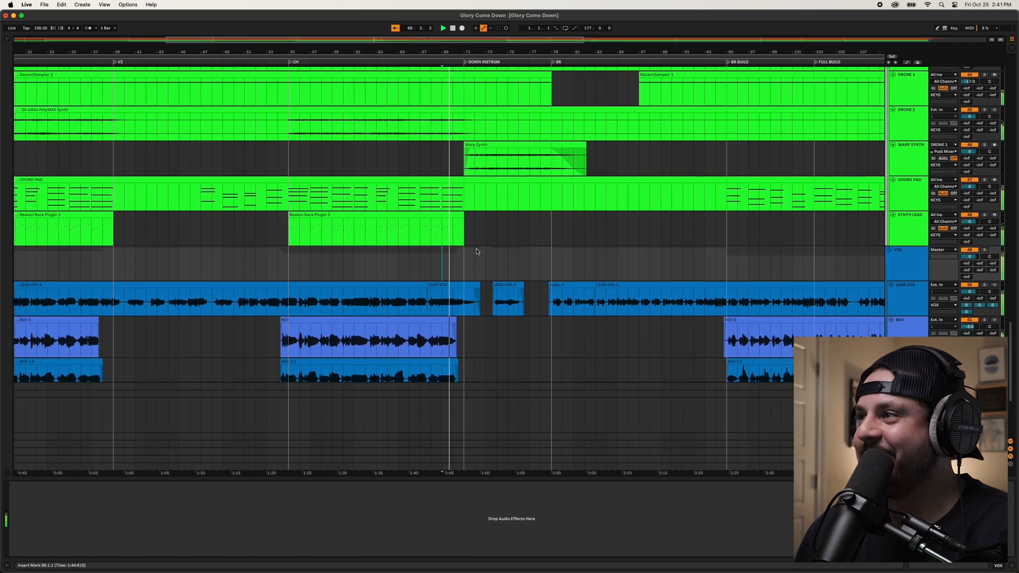
scroll(476, 252, "up", 3)
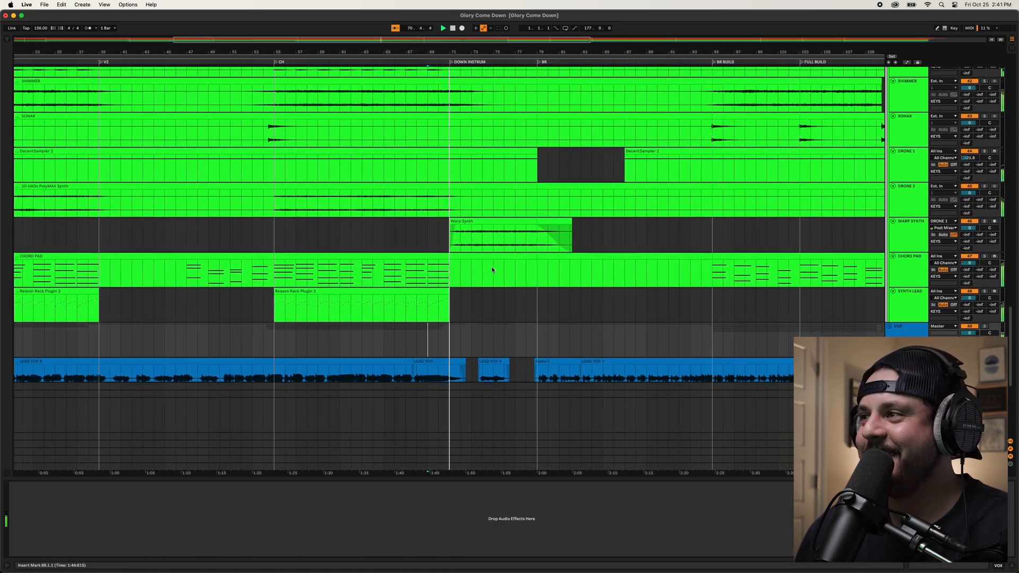
left_click(907, 242)
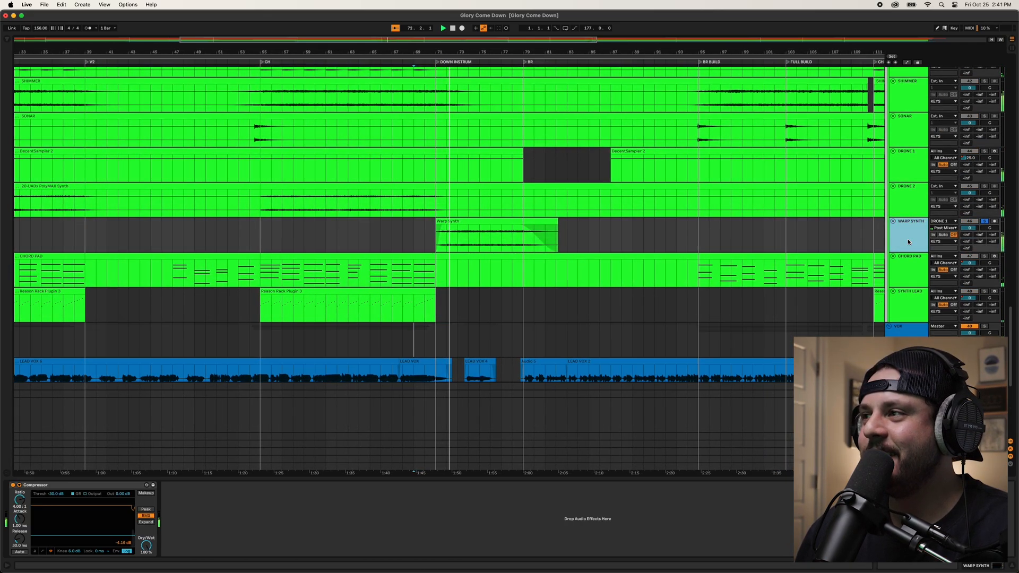
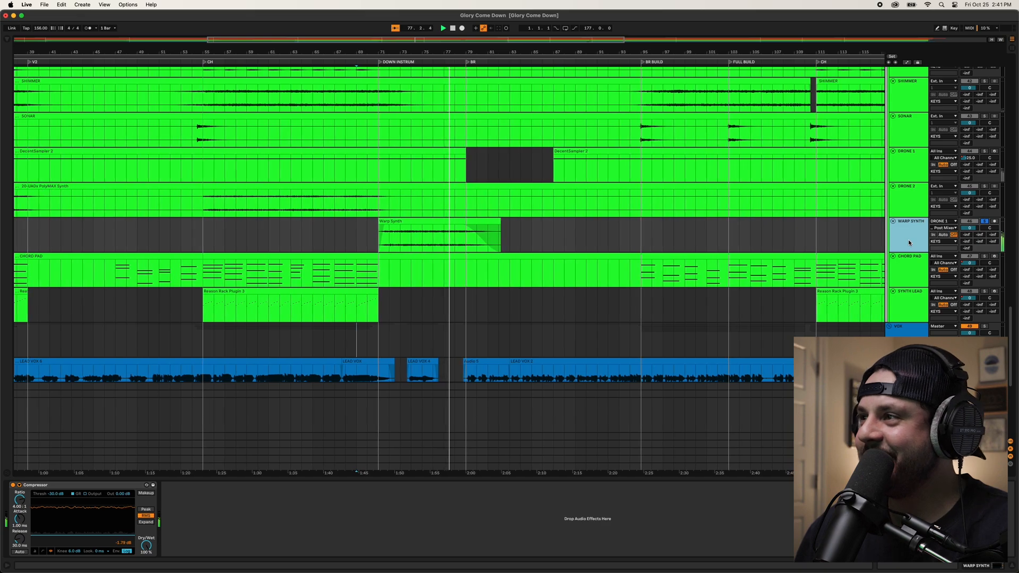
- Keep the mix playing through the BR section, examine the vocal tracks there and solo the LEAD VOX track
scroll(646, 246, "down", 5)
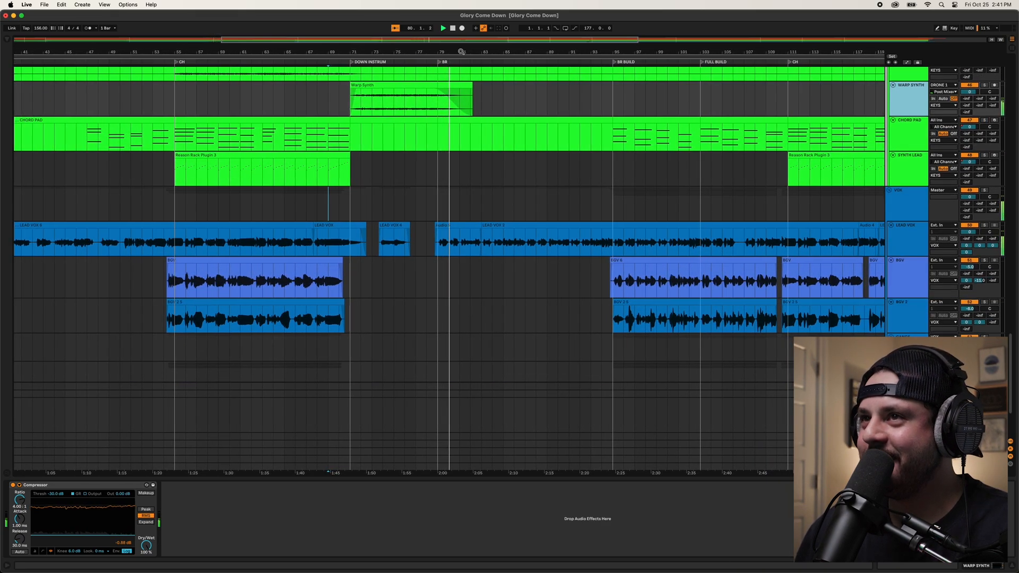
left_click_drag(391, 52, 541, 58)
scroll(574, 275, "up", 4)
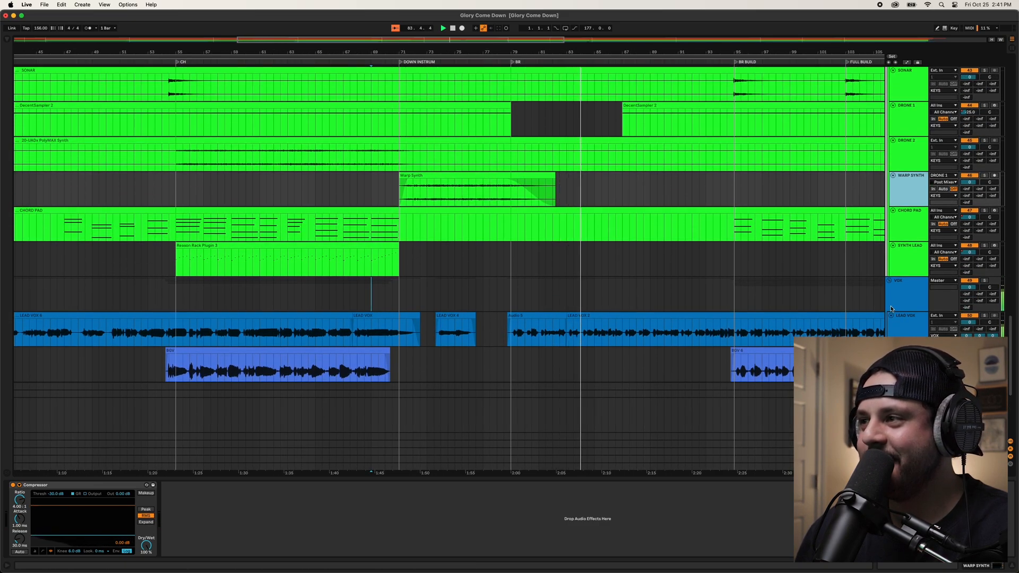
left_click(891, 309)
scroll(902, 319, "down", 8)
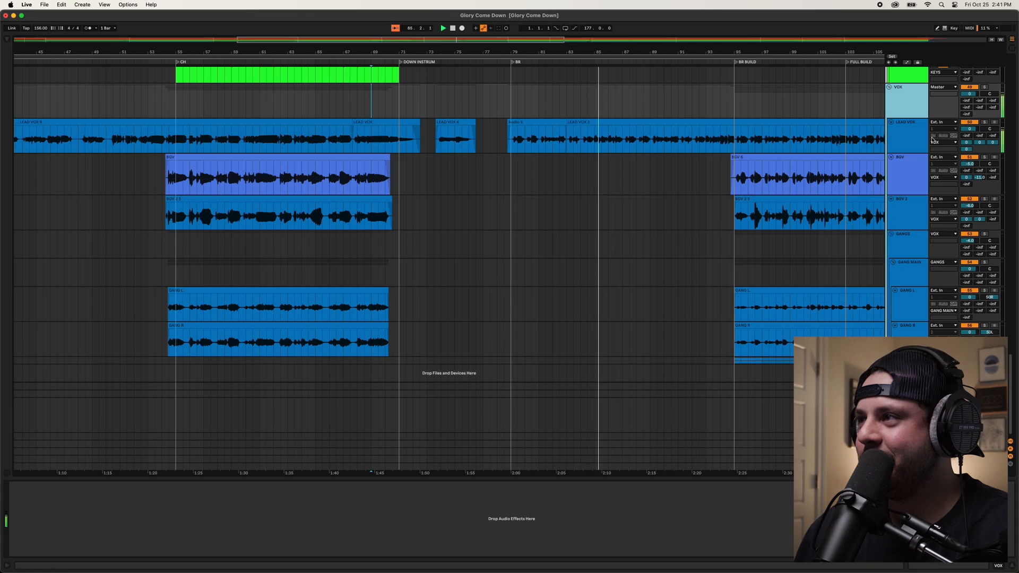
left_click(921, 141)
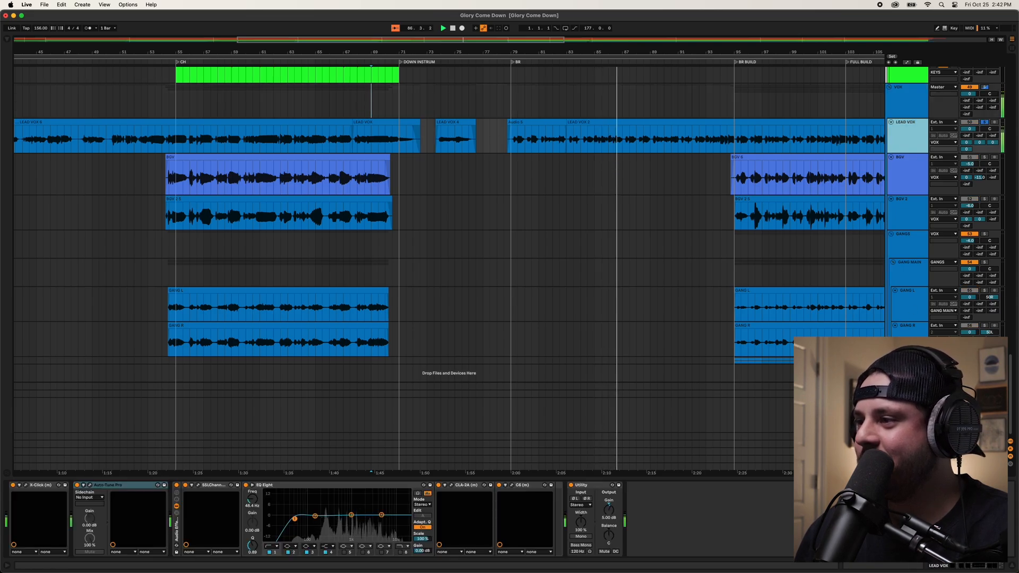
- Open the ValhallaDelay plugin on the G-VOX SLAP track and move its window clear of the LEAD VOX clips
left_click(909, 452)
left_click(908, 459)
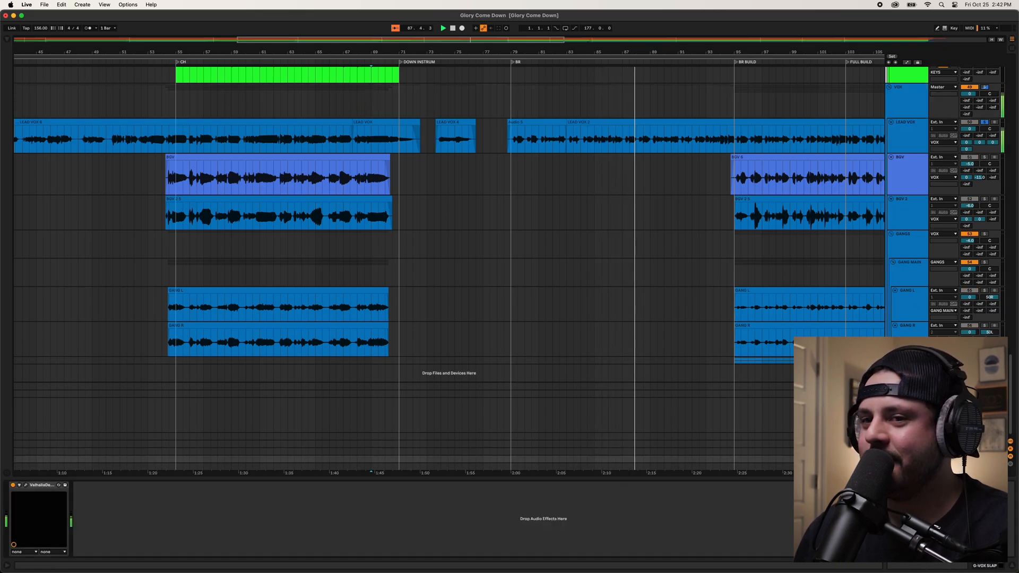
left_click(25, 485)
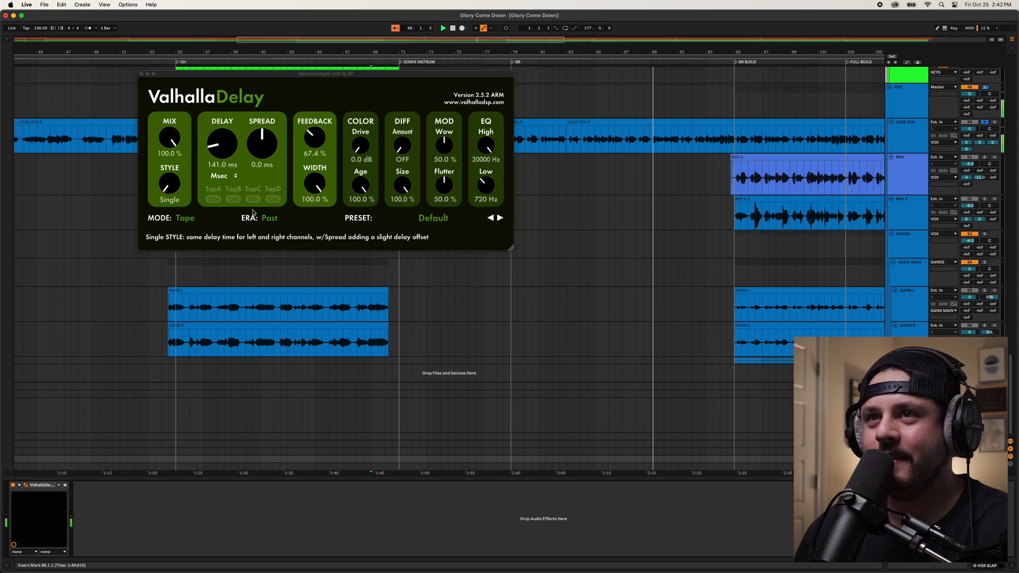
left_click_drag(258, 78, 476, 195)
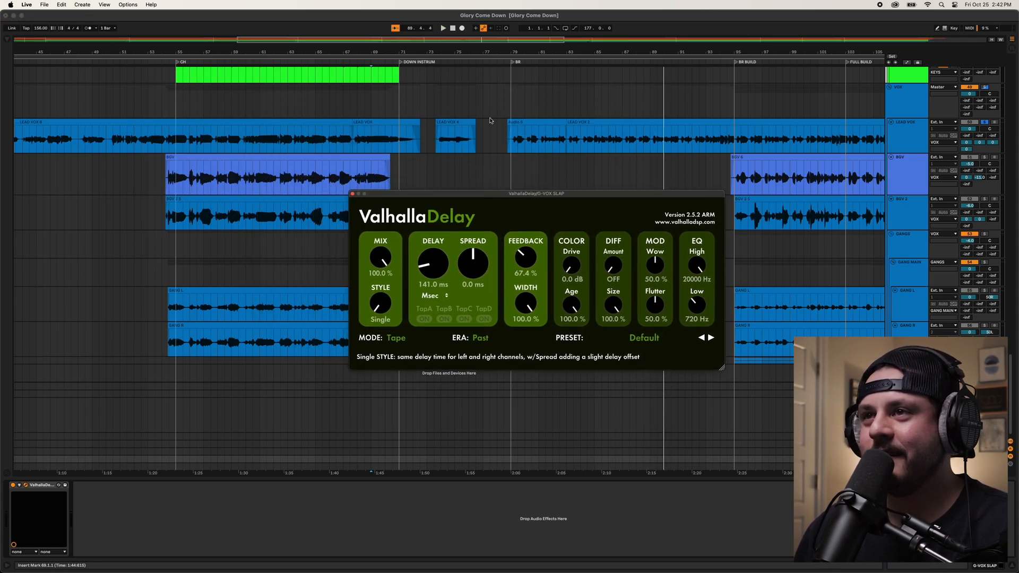
- Select the short LEAD VOX clip from bar 73, review the G-VOX SLAP delay settings again and close the ValhallaDelay window
left_click(467, 120)
left_click_drag(466, 51, 466, 74)
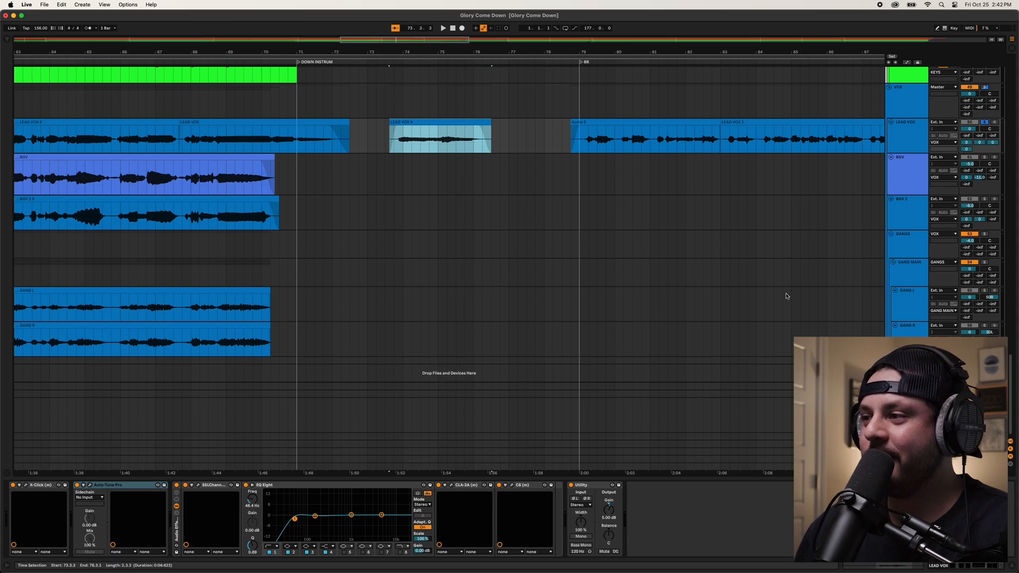
left_click(908, 459)
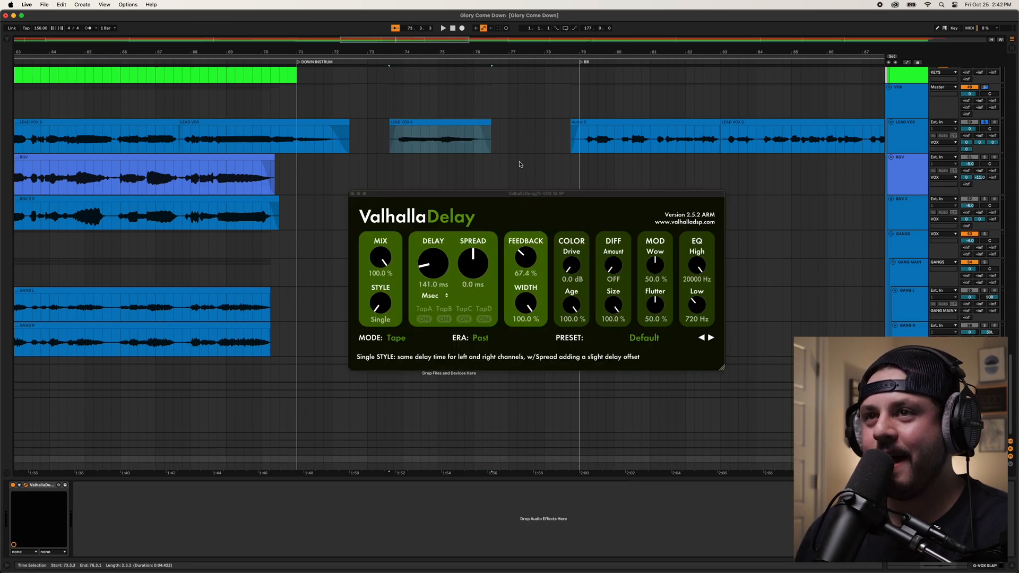
left_click_drag(411, 49, 404, 44)
left_click_drag(437, 194, 447, 206)
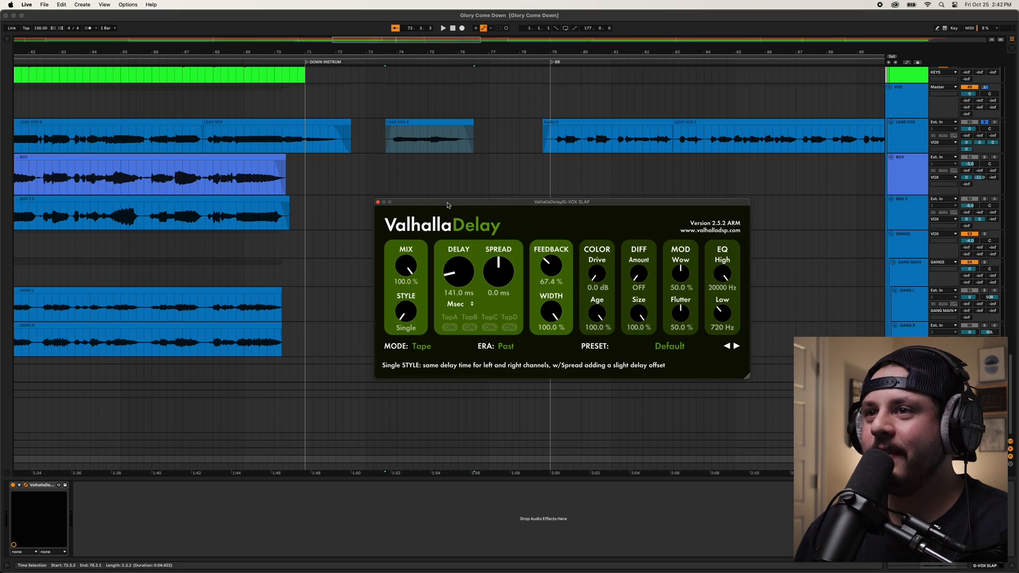
left_click(378, 202)
- Examine the WARP SYNTH, drone and vocal clips from the DOWN INSTRUM section through the BR and build sections
left_click_drag(436, 52, 435, 23)
scroll(457, 219, "up", 5)
scroll(460, 221, "down", 1)
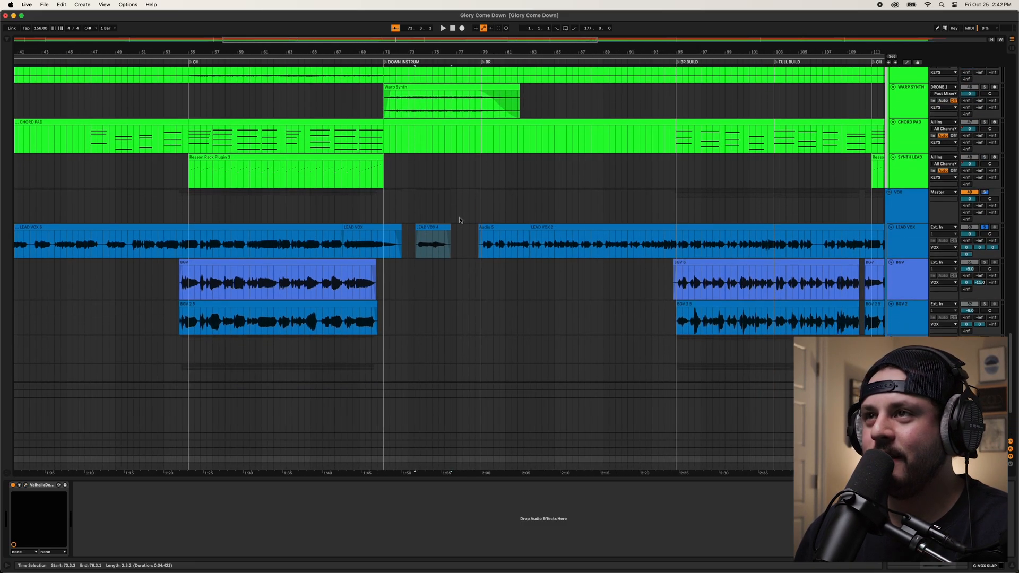
scroll(465, 224, "up", 4)
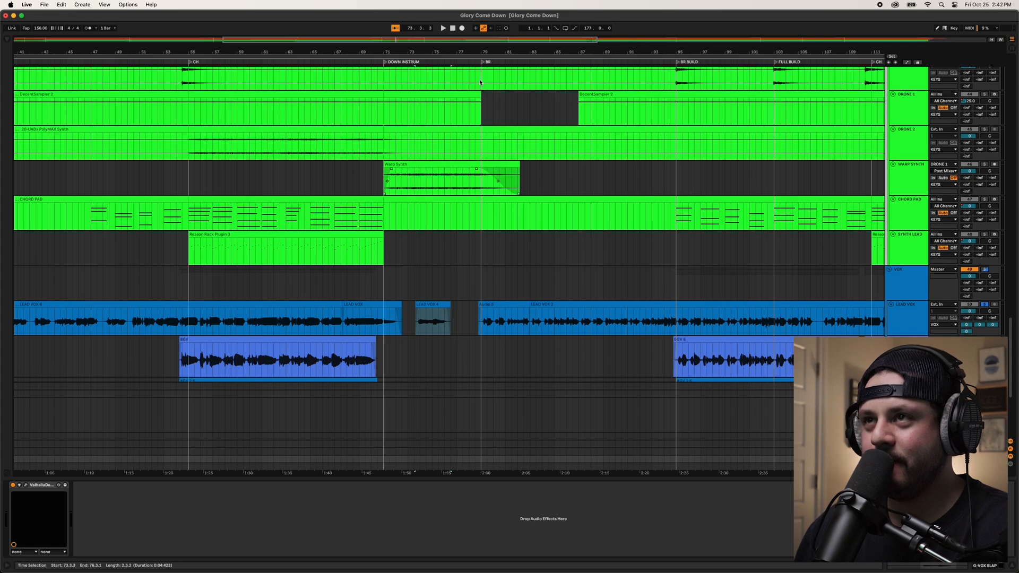
left_click_drag(475, 52, 475, 37)
scroll(520, 239, "down", 1)
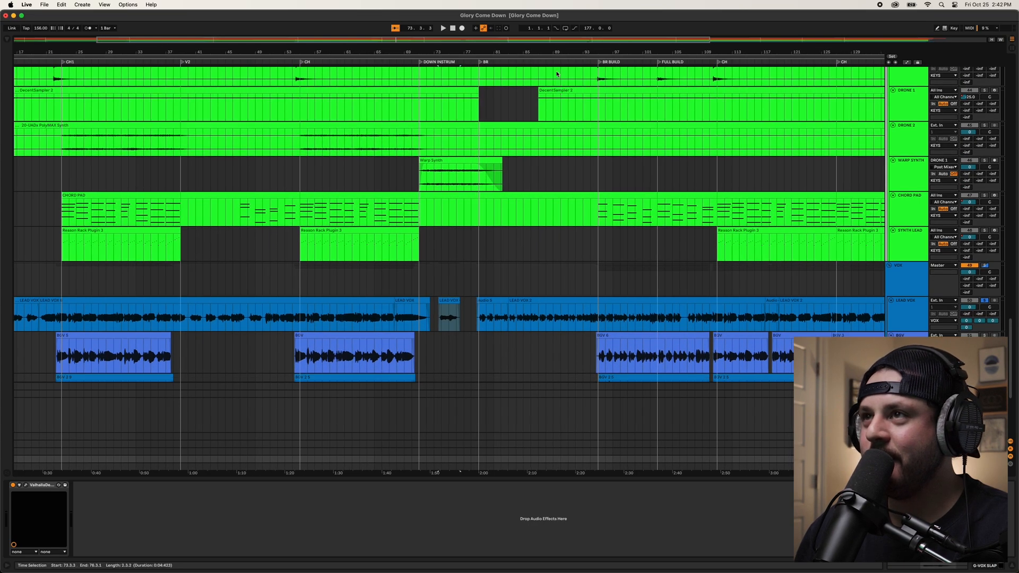
left_click_drag(556, 52, 387, 74)
scroll(393, 269, "up", 1)
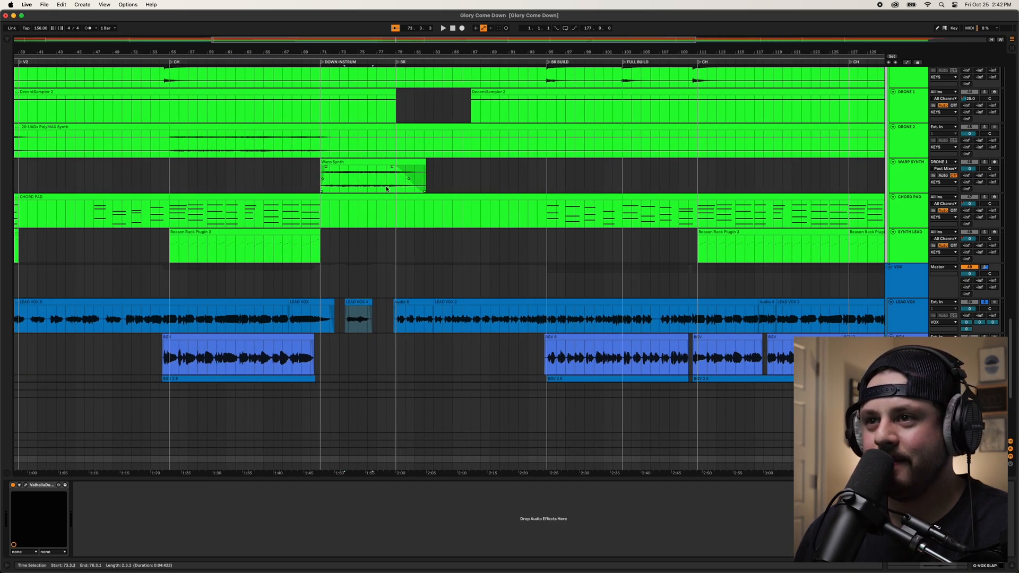
- Select the LEAD VOX clip that opens the BR section and examine the vocal and synth tracks across the whole song
left_click(401, 308)
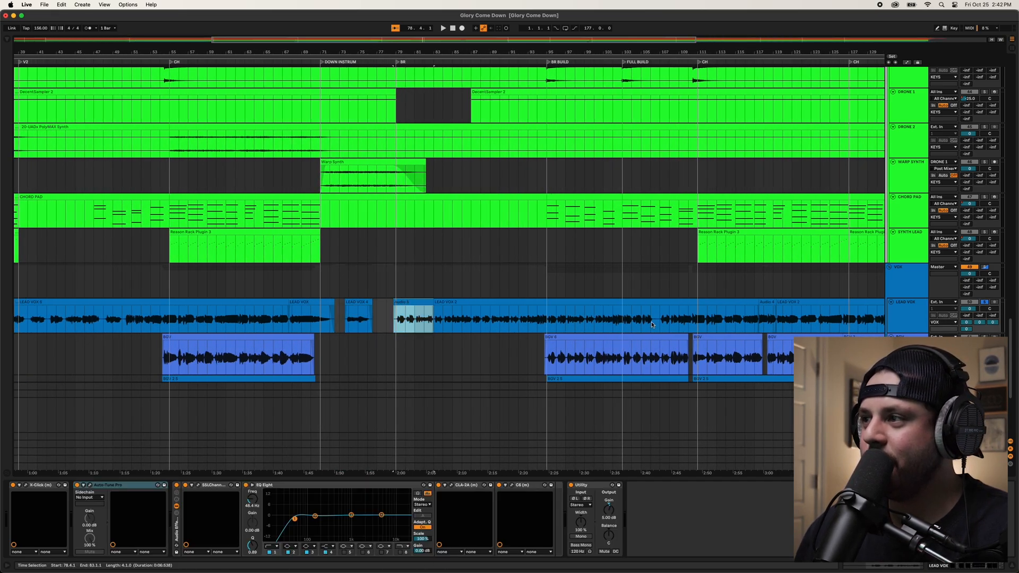
left_click_drag(535, 52, 486, 28)
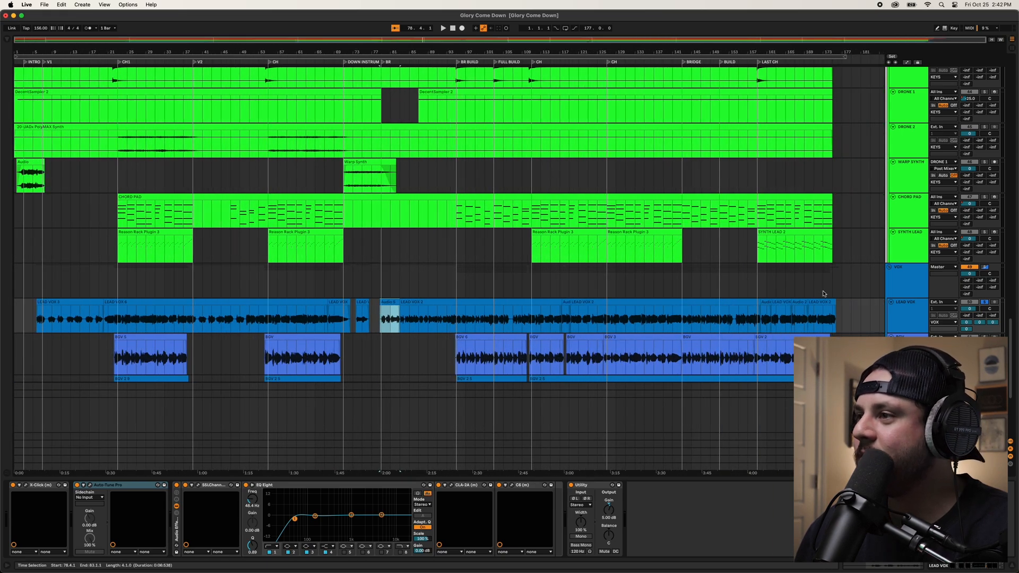
scroll(823, 294, "down", 6)
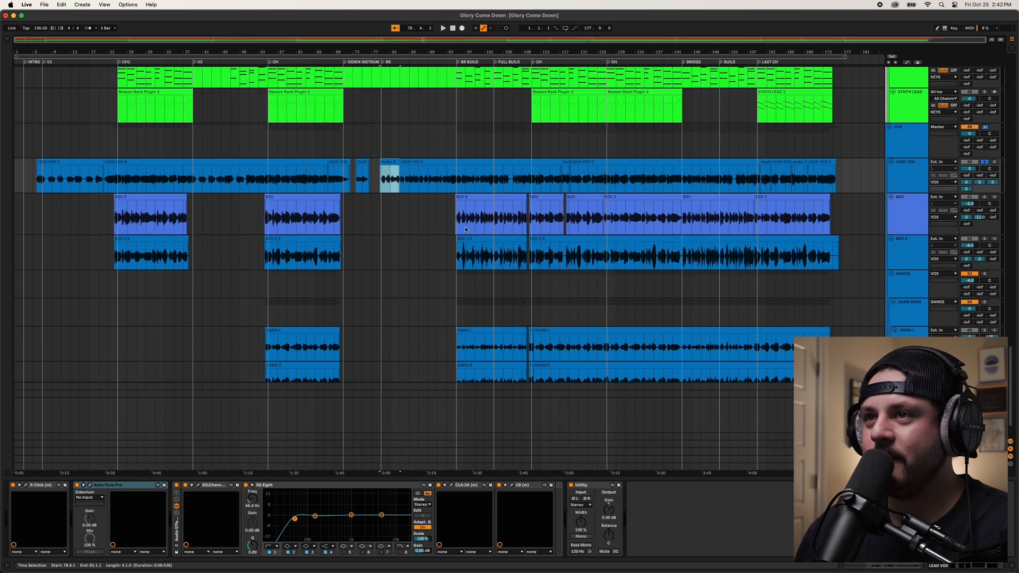
scroll(465, 229, "up", 6)
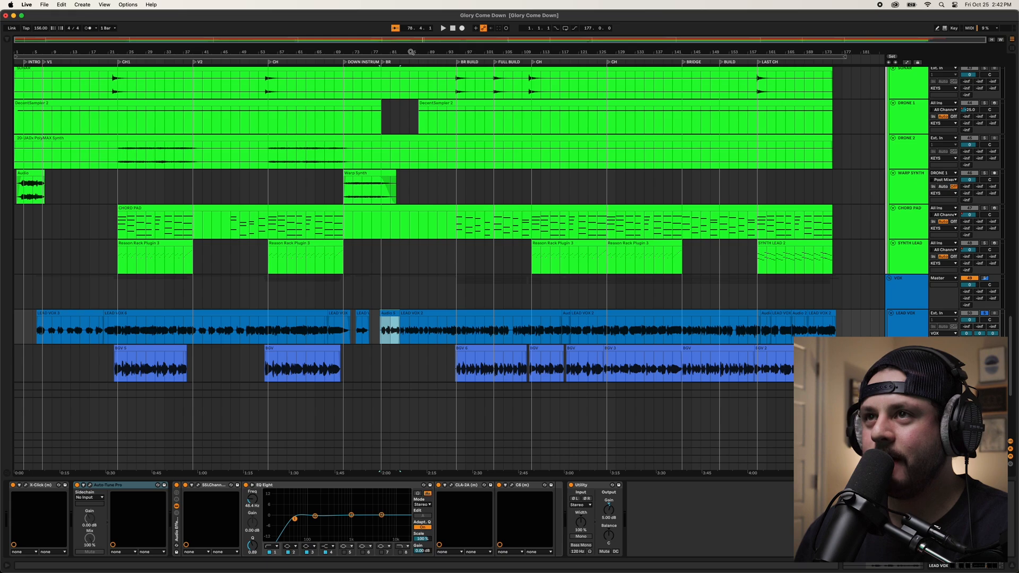
left_click_drag(412, 52, 434, 69)
- Place the insert marker at bar 86, solo the BASS track and start playback from there
left_click(499, 307)
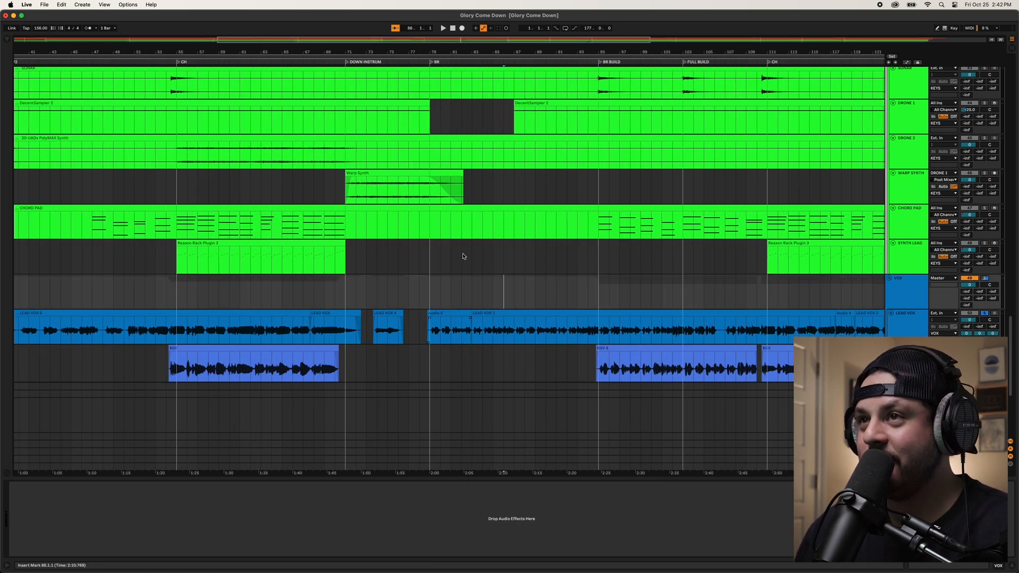
scroll(433, 186, "up", 10)
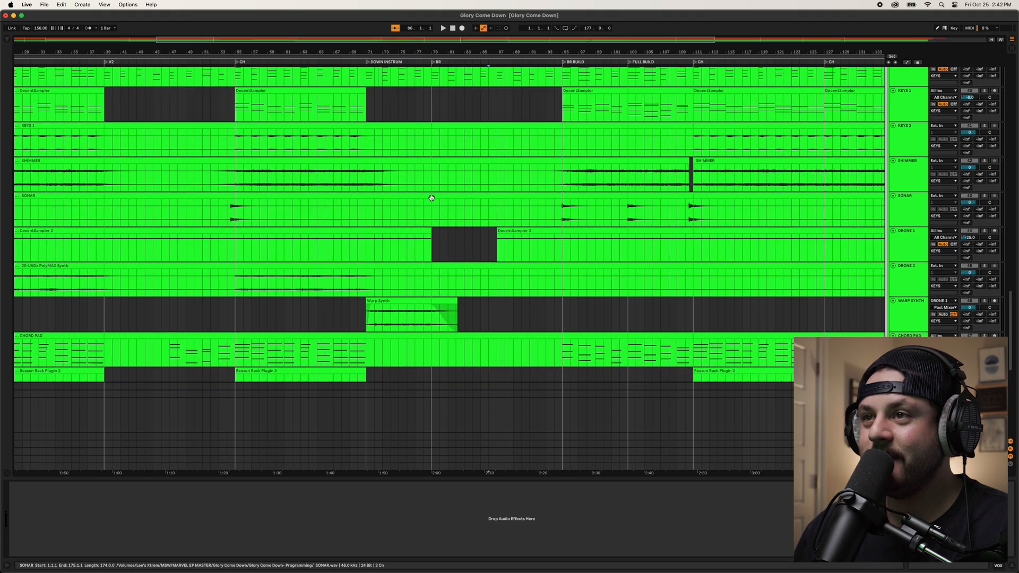
scroll(500, 131, "up", 3)
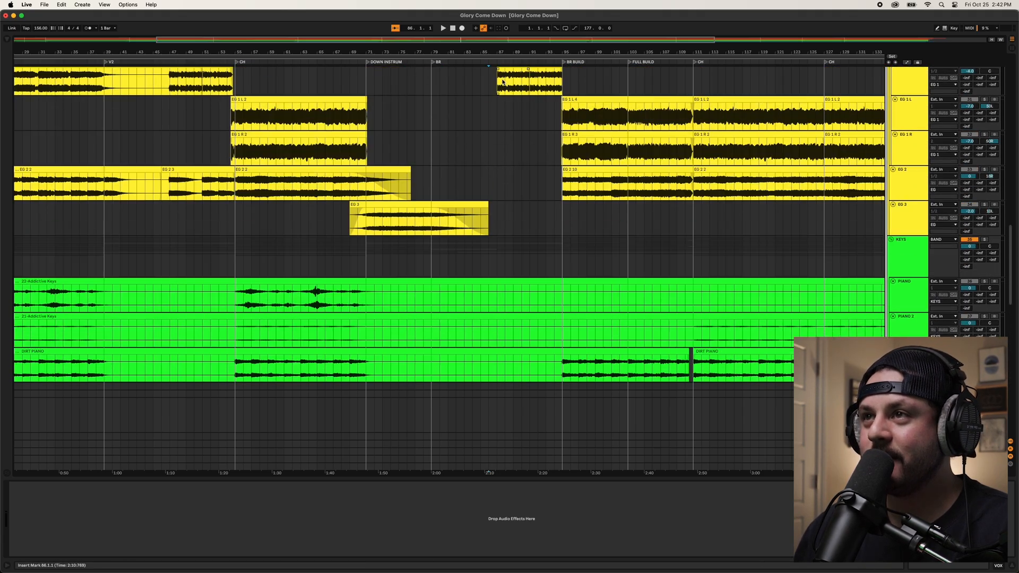
scroll(503, 82, "up", 4)
left_click(985, 115)
key("space")
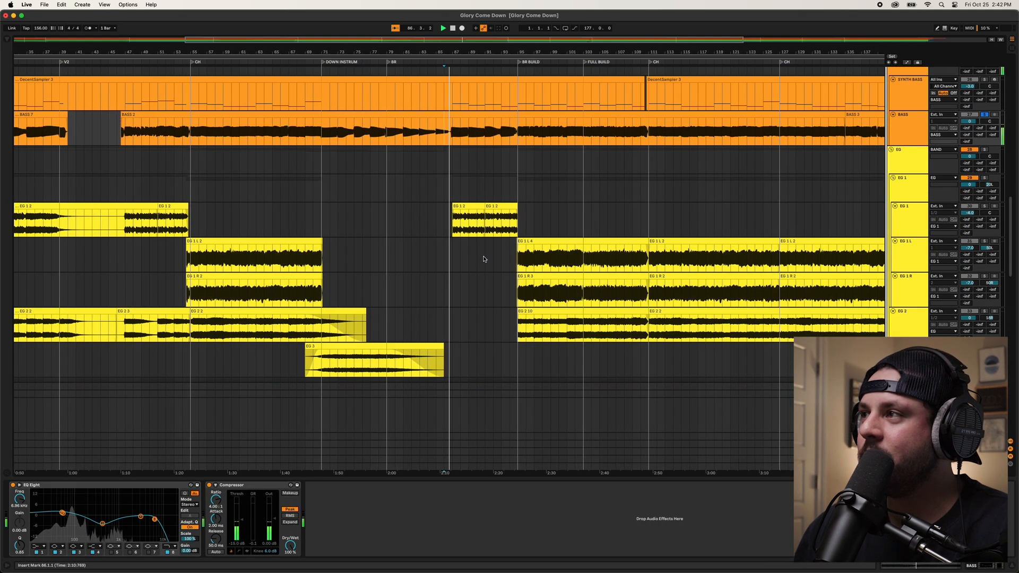
- Play the full mix through the BR section into BR BUILD while examining the vocal, keys and pad tracks
scroll(484, 259, "down", 15)
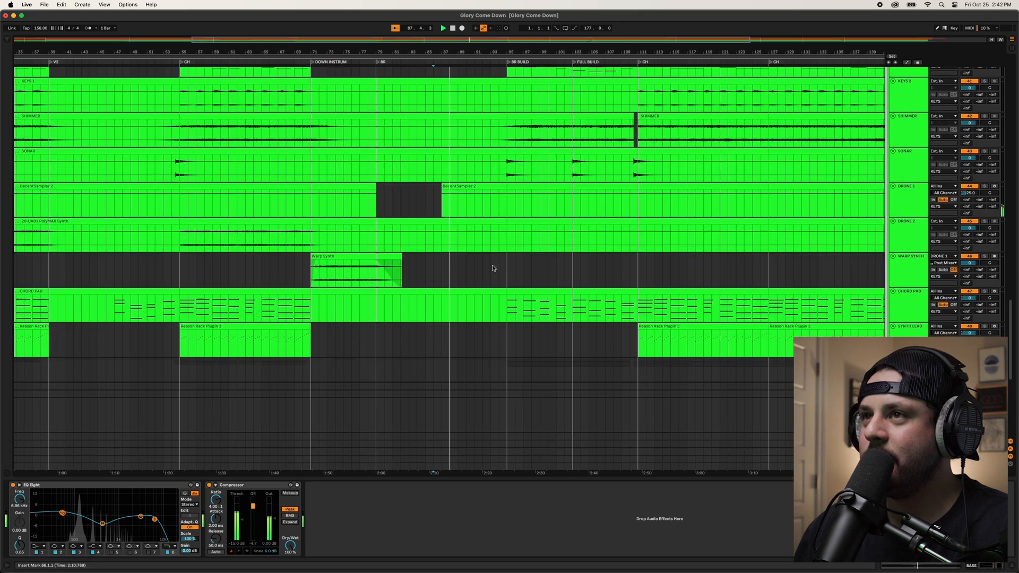
scroll(493, 268, "down", 10)
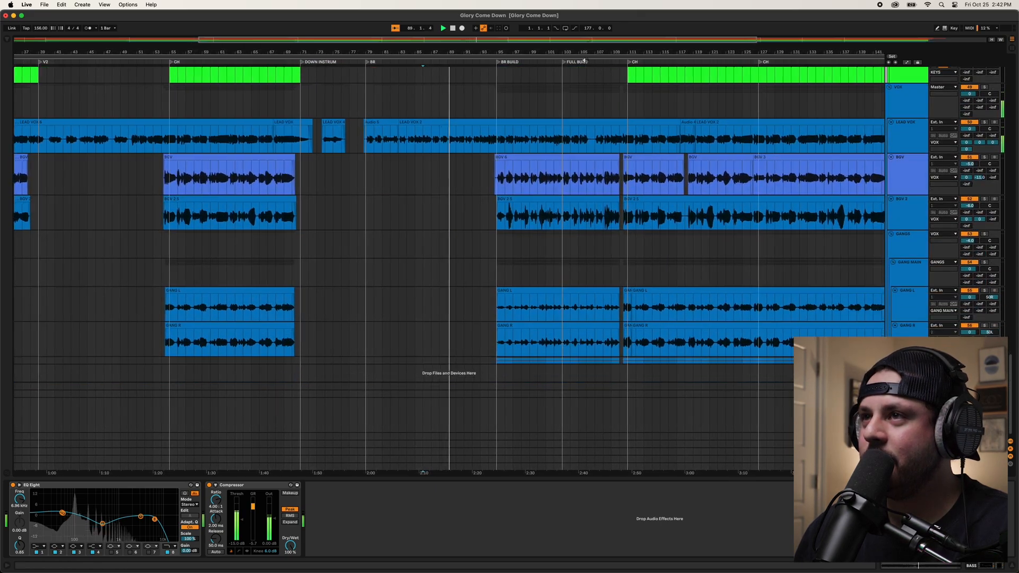
mouse_move(562, 51)
left_mouse_down()
mouse_move(561, 75)
mouse_move(560, 50)
left_mouse_up()
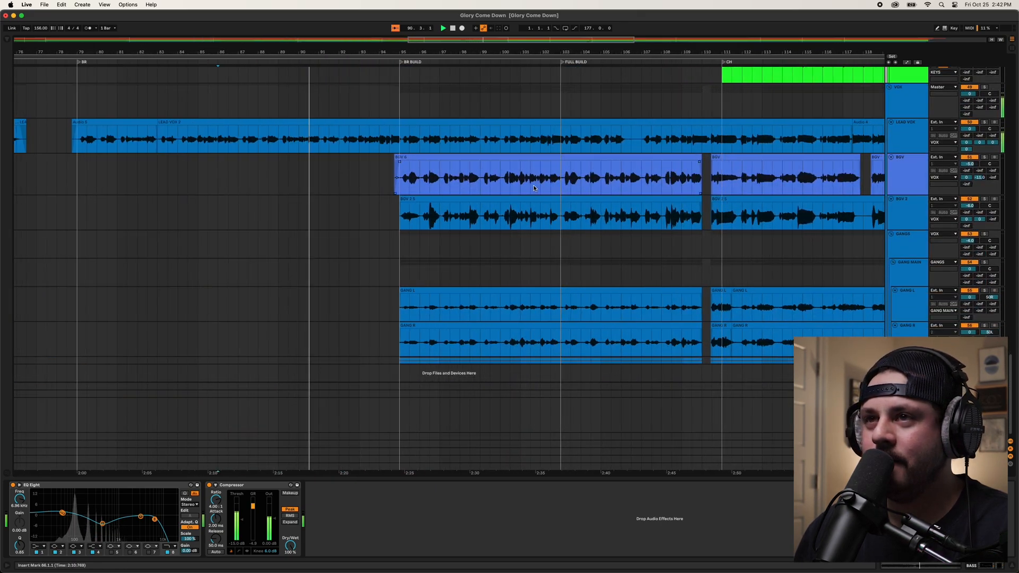
scroll(404, 201, "up", 10)
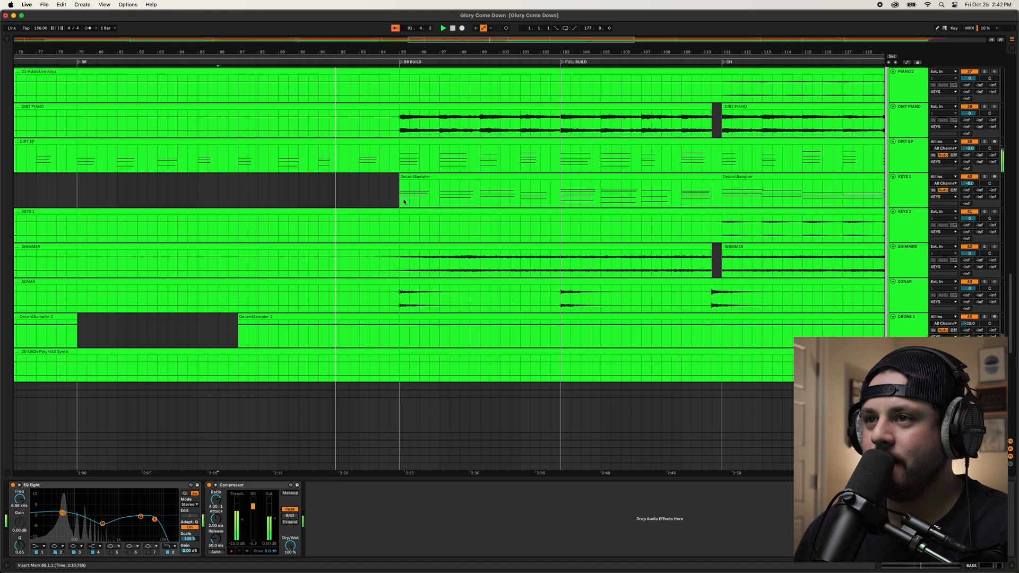
scroll(443, 202, "down", 2)
scroll(427, 202, "up", 2)
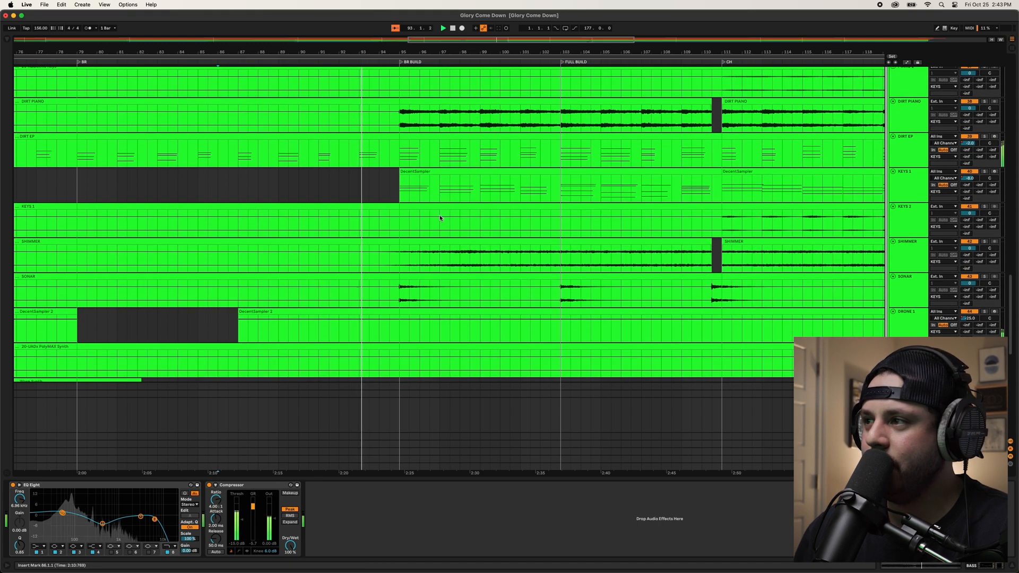
scroll(731, 239, "up", 6)
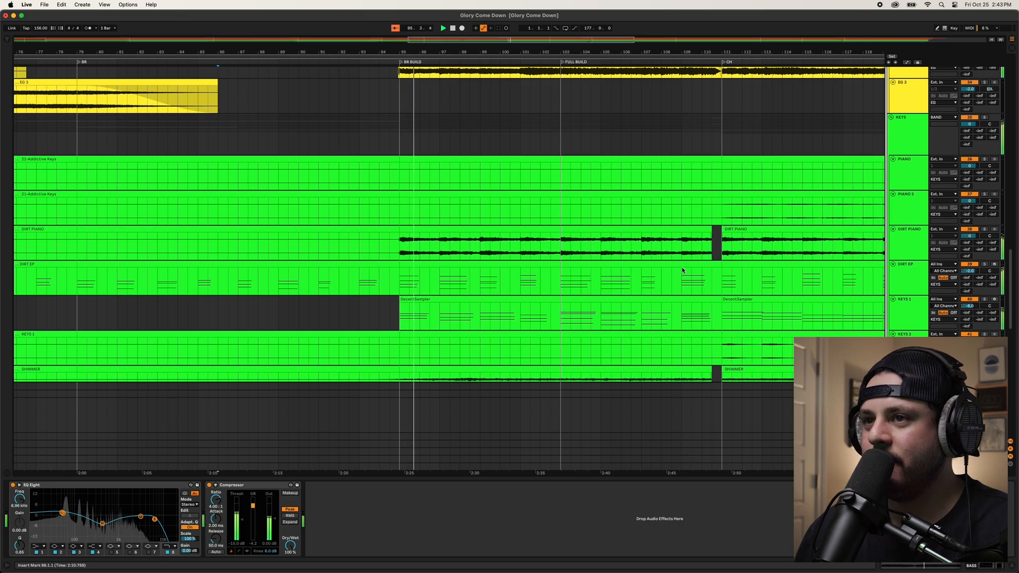
scroll(569, 282, "up", 3)
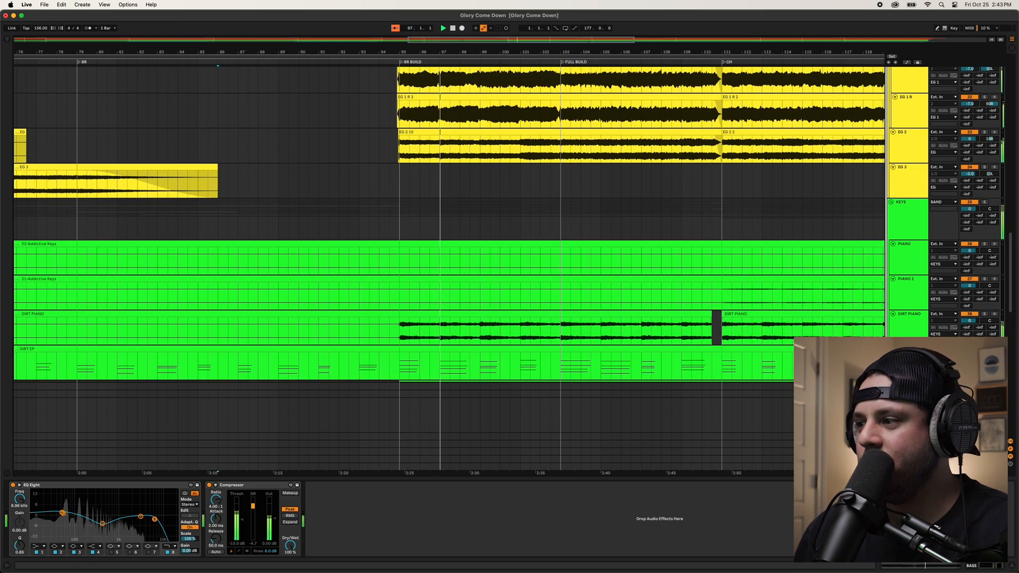
- Hide the device view and examine the EG, bass and live drum tracks while the mix plays towards FULL BUILD
left_click(1010, 565)
scroll(671, 357, "down", 3)
scroll(657, 329, "up", 8)
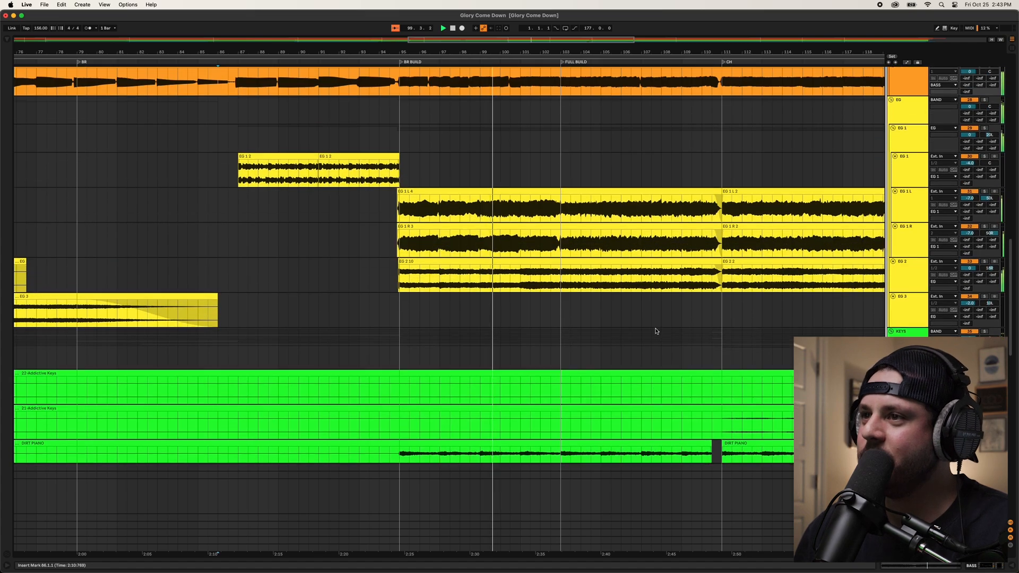
scroll(656, 331, "up", 1)
scroll(838, 275, "up", 3)
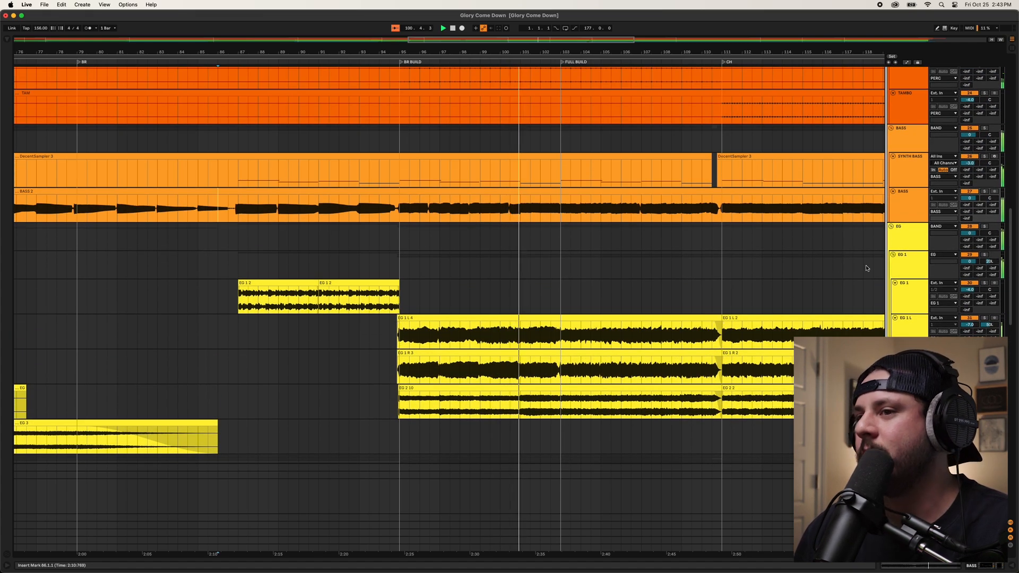
left_click_drag(667, 46, 595, 28)
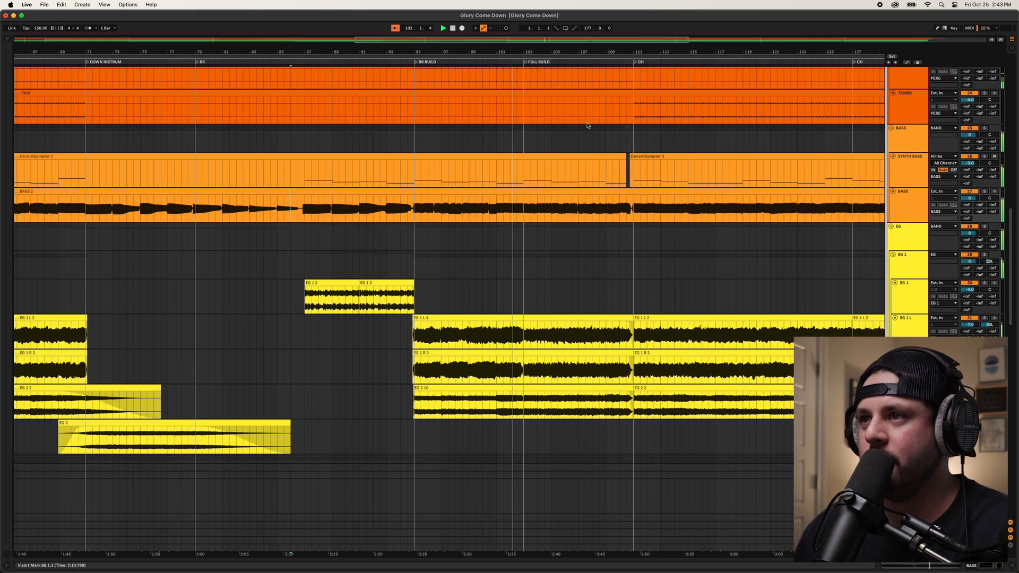
scroll(562, 211, "up", 8)
scroll(561, 212, "up", 4)
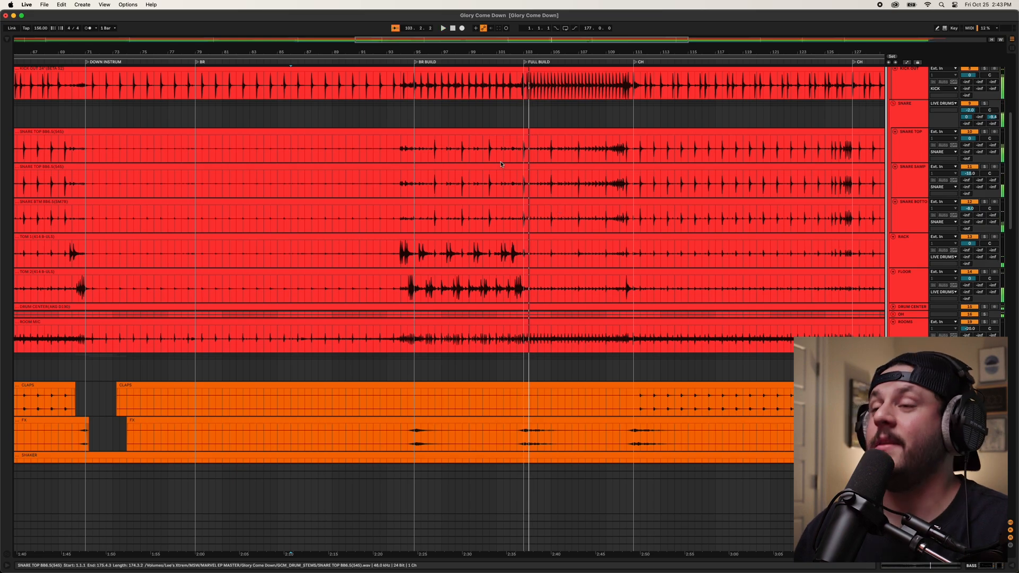
- Solo the LIVE DRUMS group and play it from bar 100 towards the FULL BUILD section
left_click(489, 141)
scroll(909, 119, "up", 6)
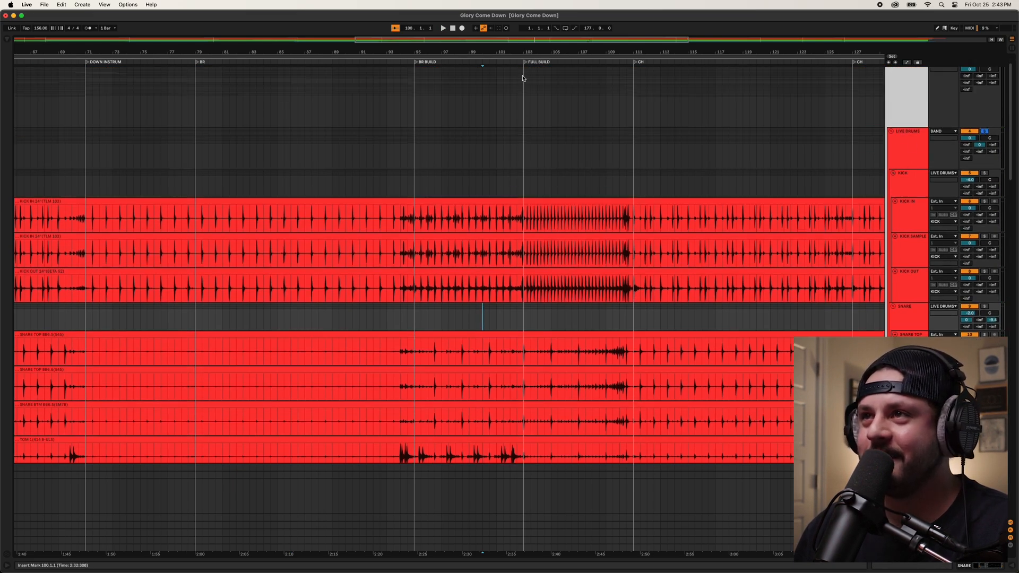
left_click_drag(524, 52, 528, 95)
left_click(474, 183)
key("space")
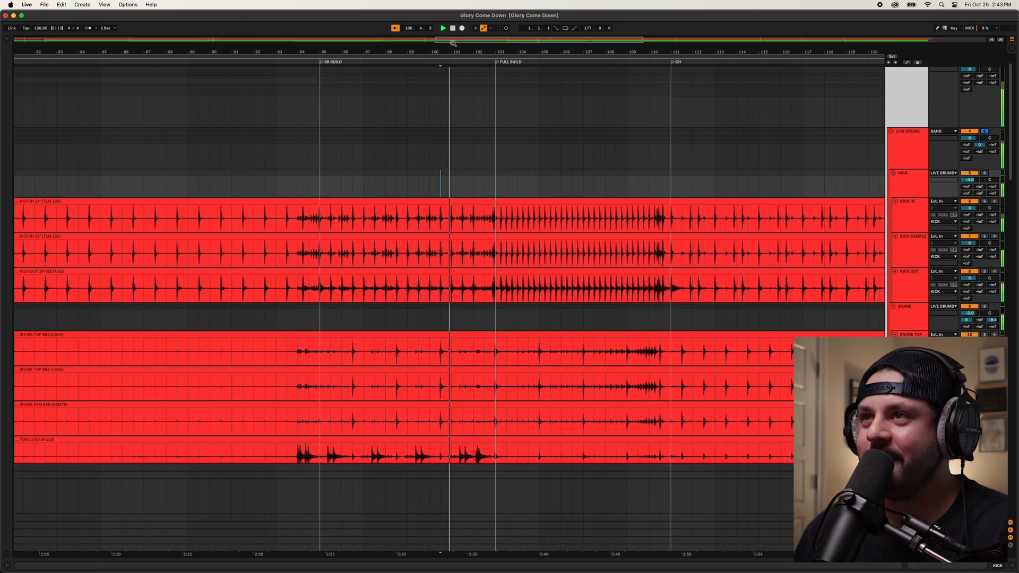
- Play the soloed drums into the FULL BUILD section and unsolo the LIVE DRUMS group
left_click_drag(459, 48, 436, 35)
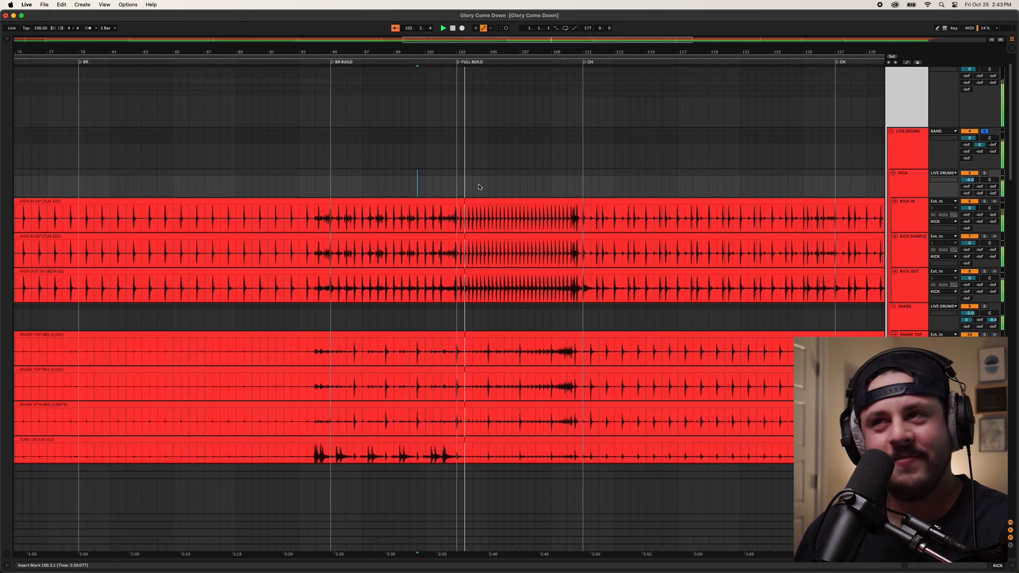
scroll(485, 154, "up", 1)
mouse_move(493, 49)
left_mouse_down()
mouse_move(494, 72)
mouse_move(527, 72)
mouse_move(525, 83)
mouse_move(497, 51)
left_mouse_up()
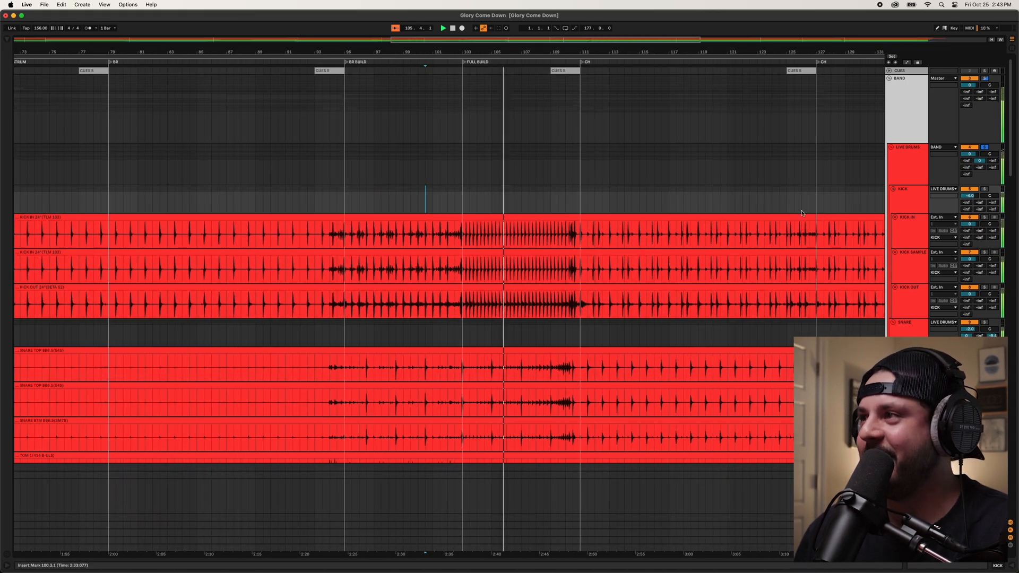
left_click(909, 160)
scroll(607, 204, "up", 3)
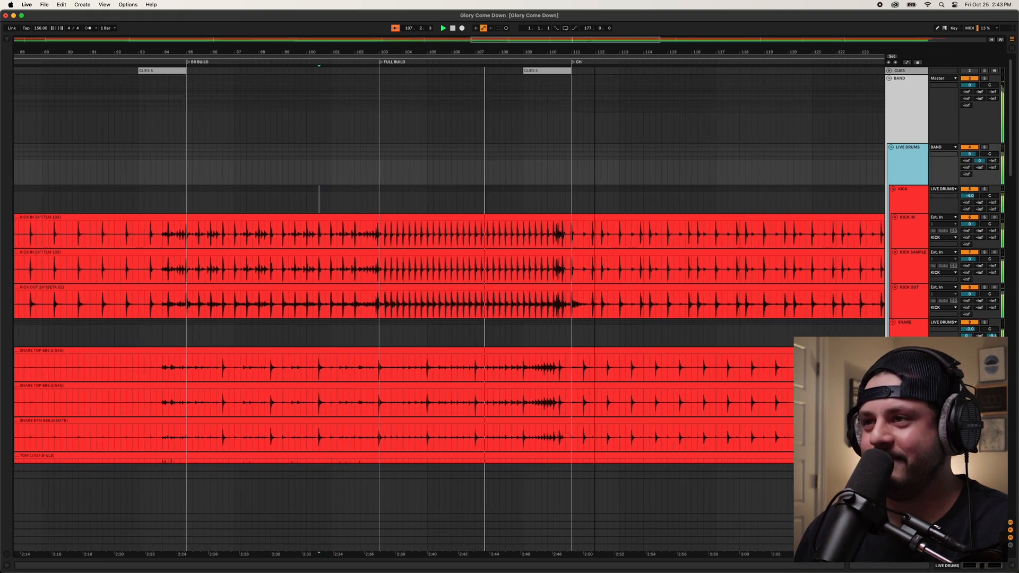
- Examine the percussion, bass, guitar, keys and vocal tracks while the full mix plays from FULL BUILD into the chorus
scroll(607, 205, "down", 10)
scroll(613, 202, "down", 5)
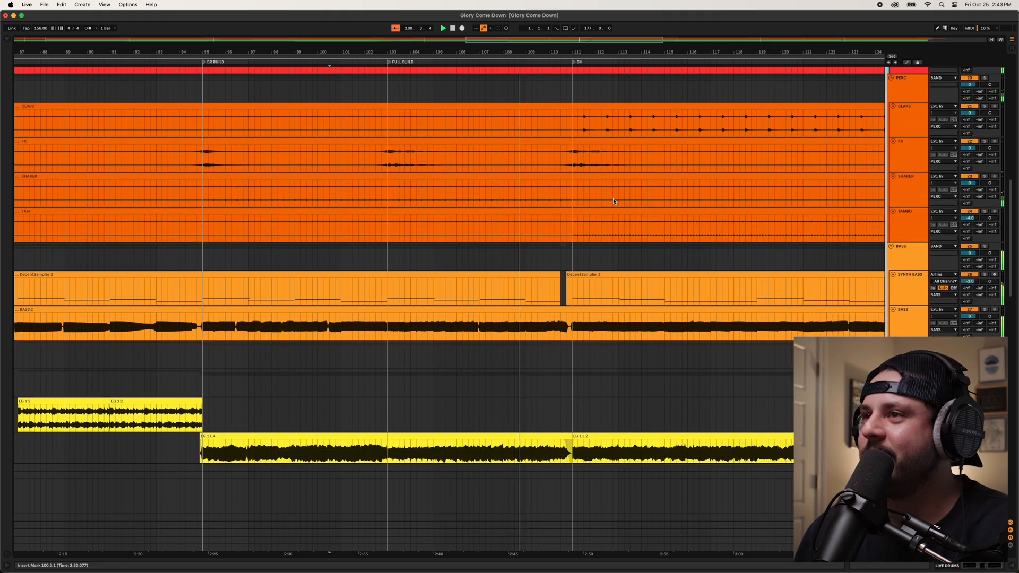
scroll(614, 202, "down", 6)
scroll(613, 201, "down", 6)
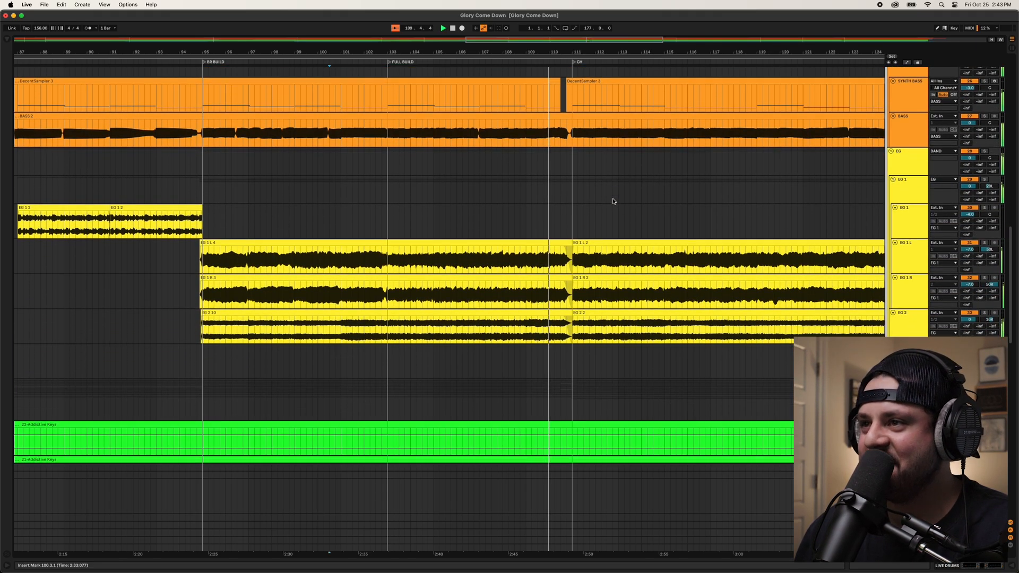
scroll(613, 202, "down", 8)
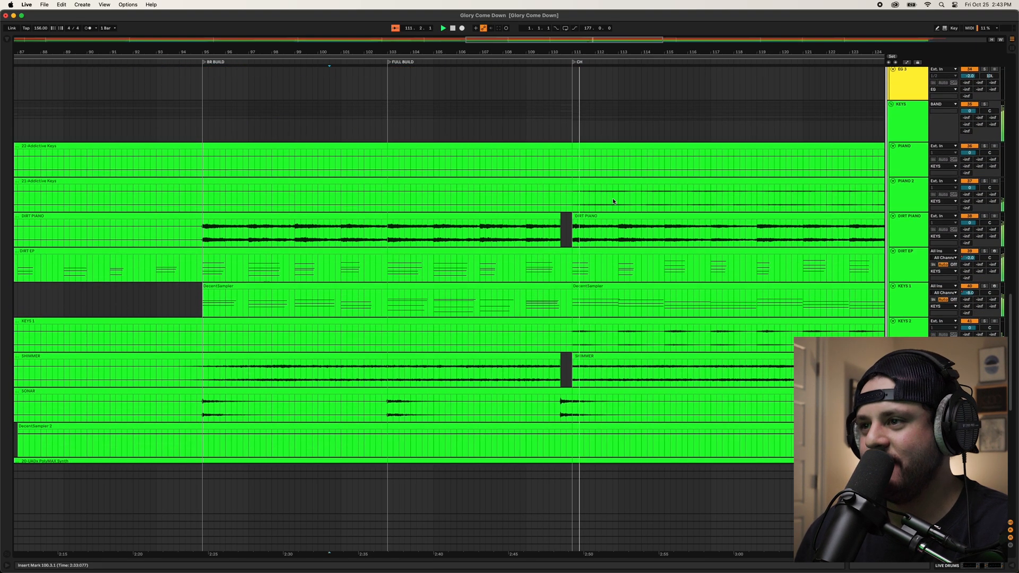
scroll(613, 201, "down", 1)
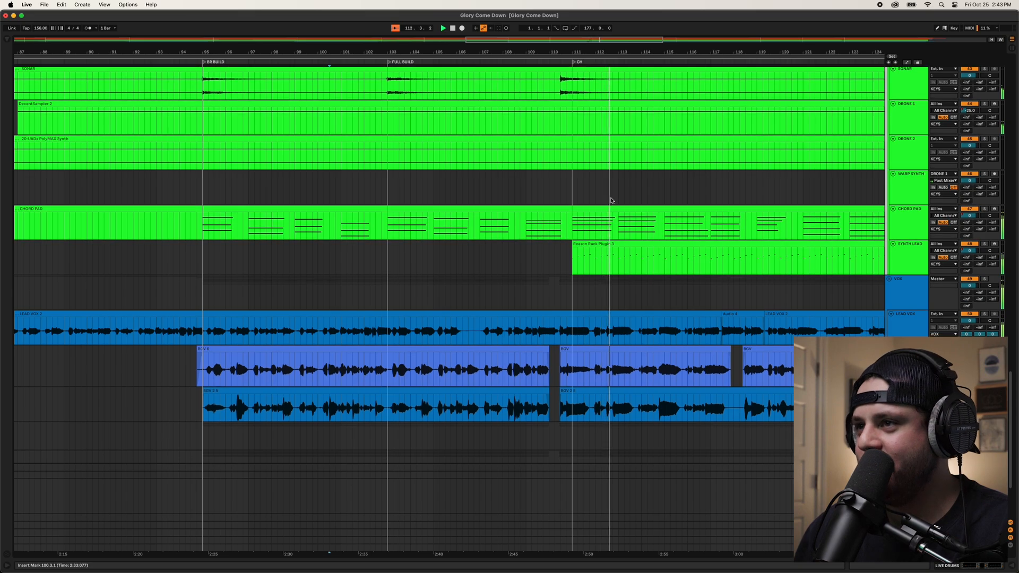
- Solo the SYNTH LEAD track in the chorus to hear its part and return to the full mix
left_click(905, 255)
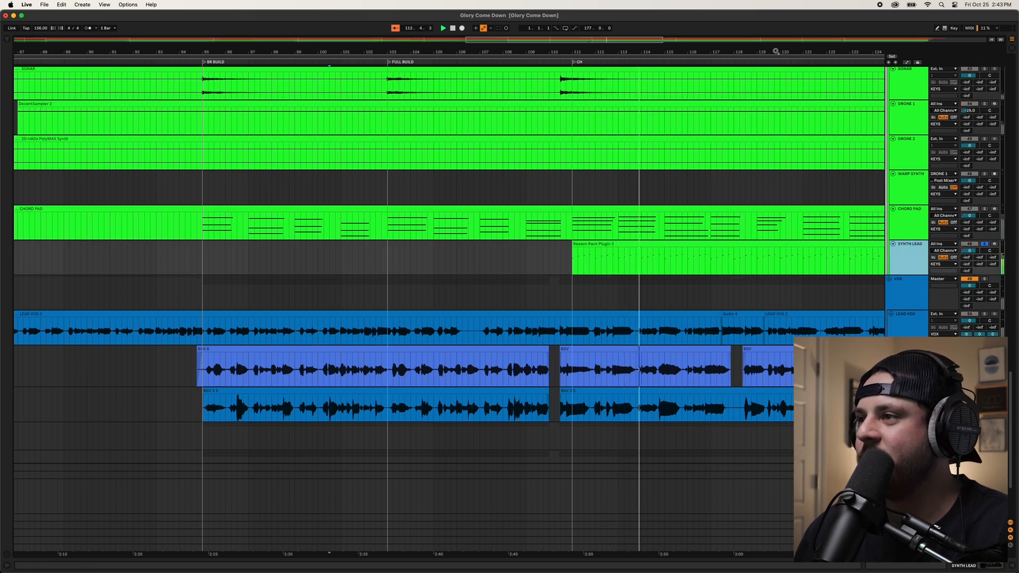
left_click_drag(776, 52, 672, 106)
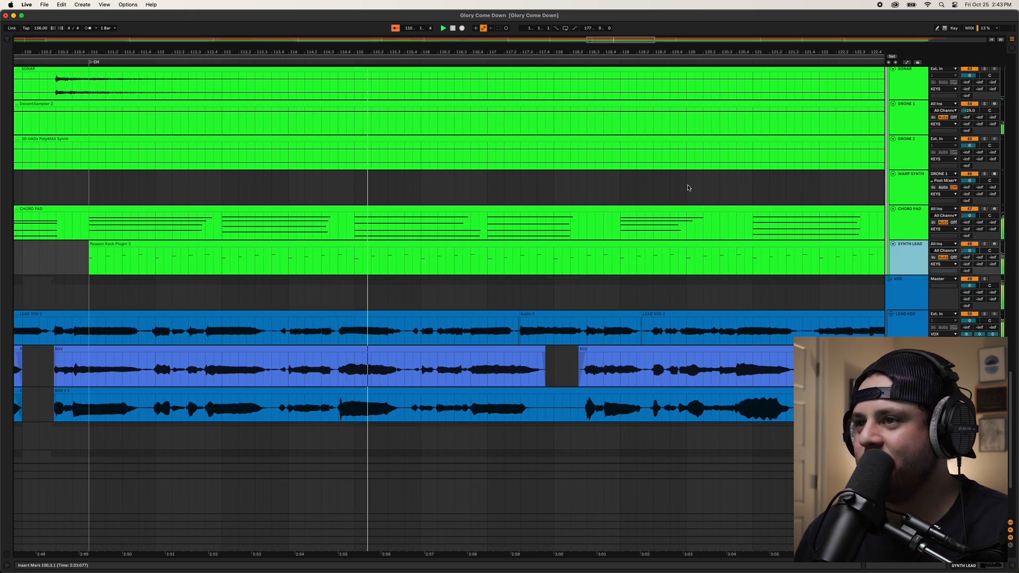
scroll(555, 170, "up", 1)
left_click_drag(523, 53, 523, 3)
- Solo the KEYS group during the chorus to hear its layers and bring the full mix back in
scroll(599, 254, "up", 15)
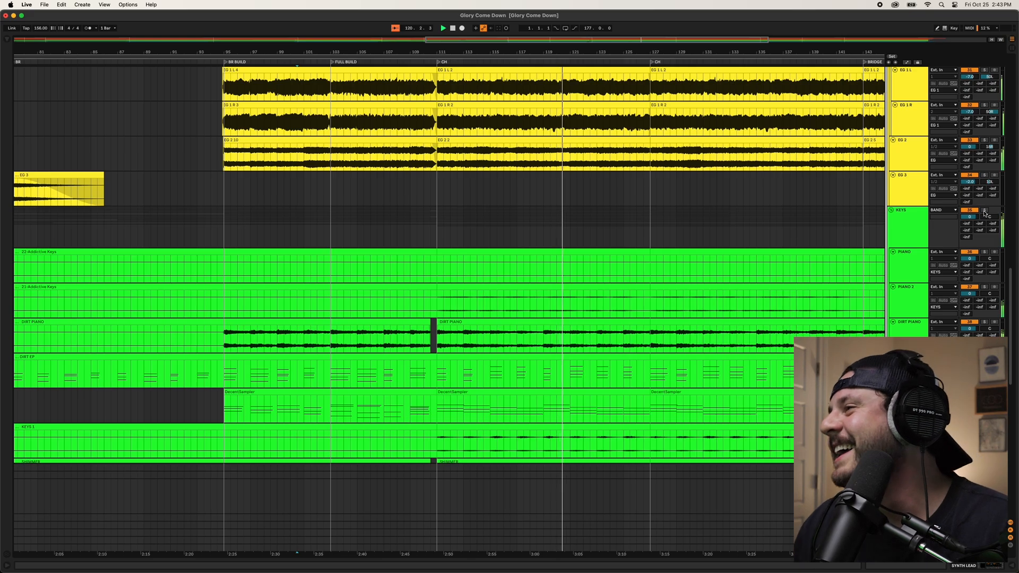
scroll(682, 277, "down", 12)
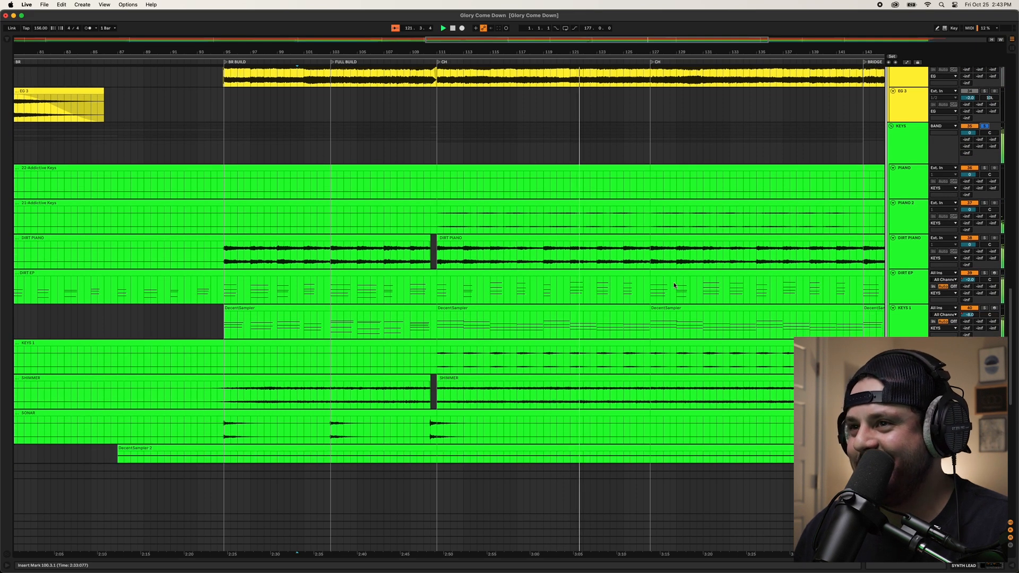
scroll(675, 285, "up", 15)
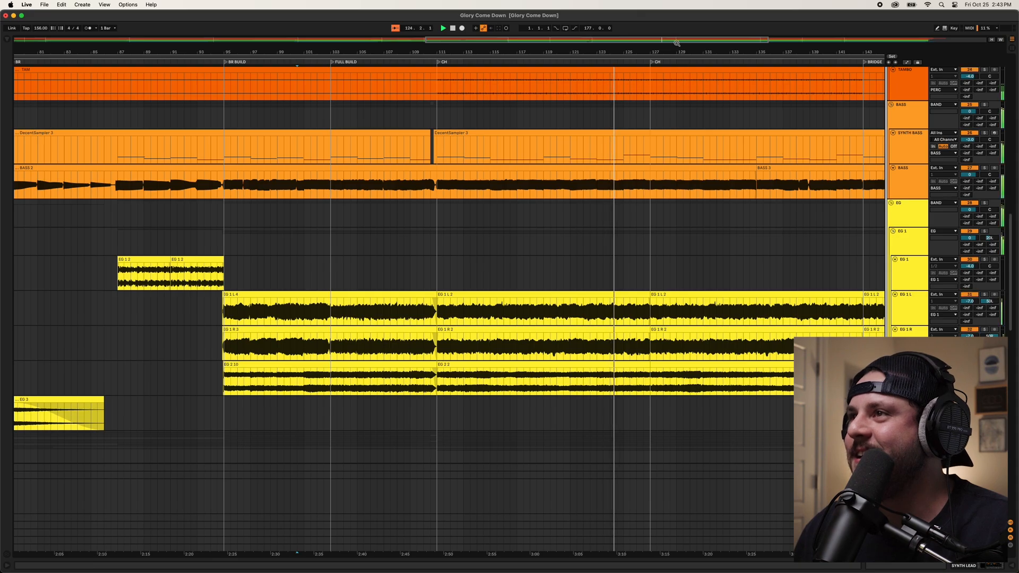
- Show the whole song's arrangement and examine the guitar, keys, percussion, bass and drum tracks while the second CH section plays
double_click(648, 57)
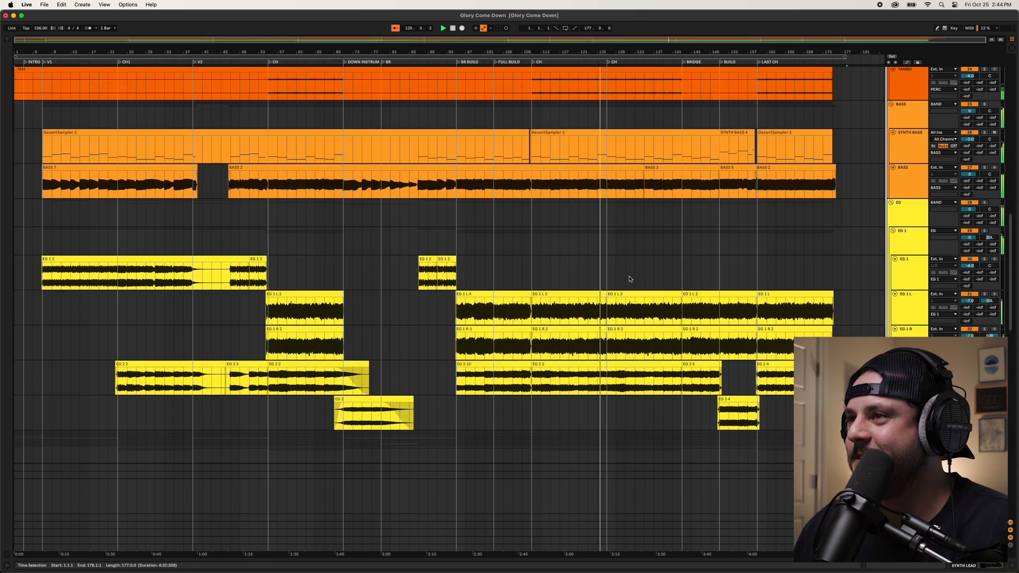
scroll(631, 279, "down", 6)
scroll(644, 285, "down", 5)
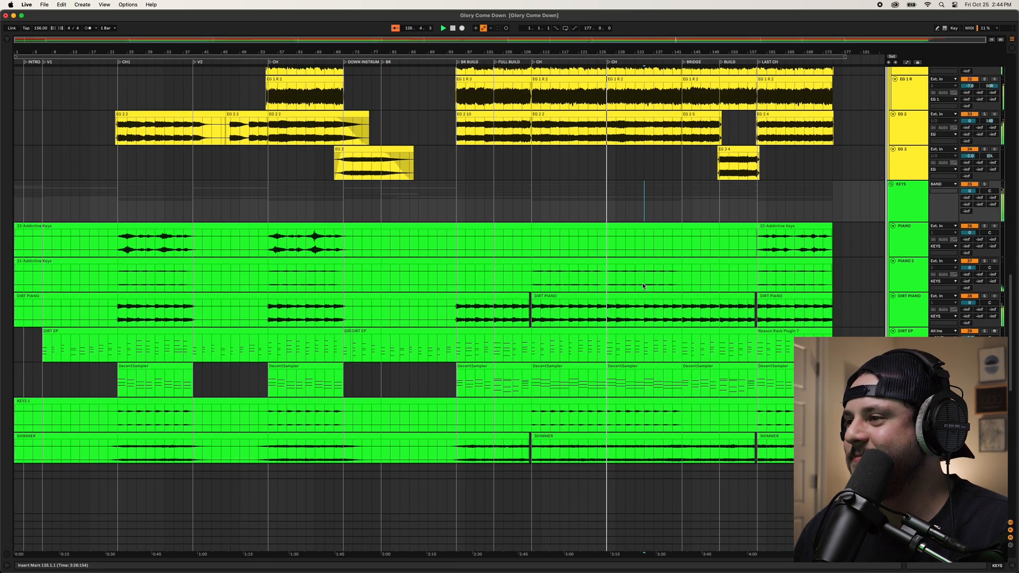
scroll(644, 284, "up", 12)
scroll(644, 284, "up", 3)
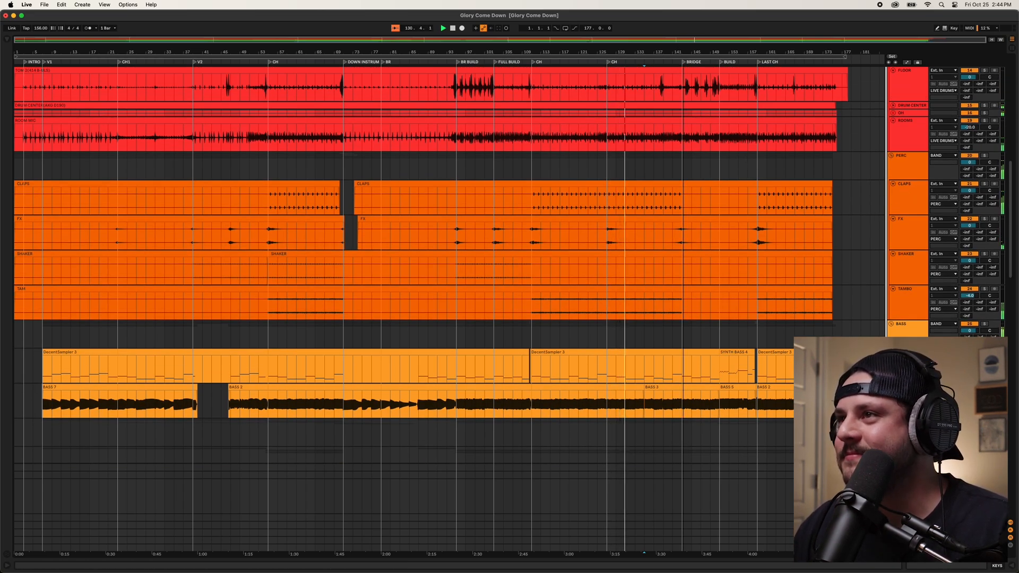
scroll(667, 191, "up", 6)
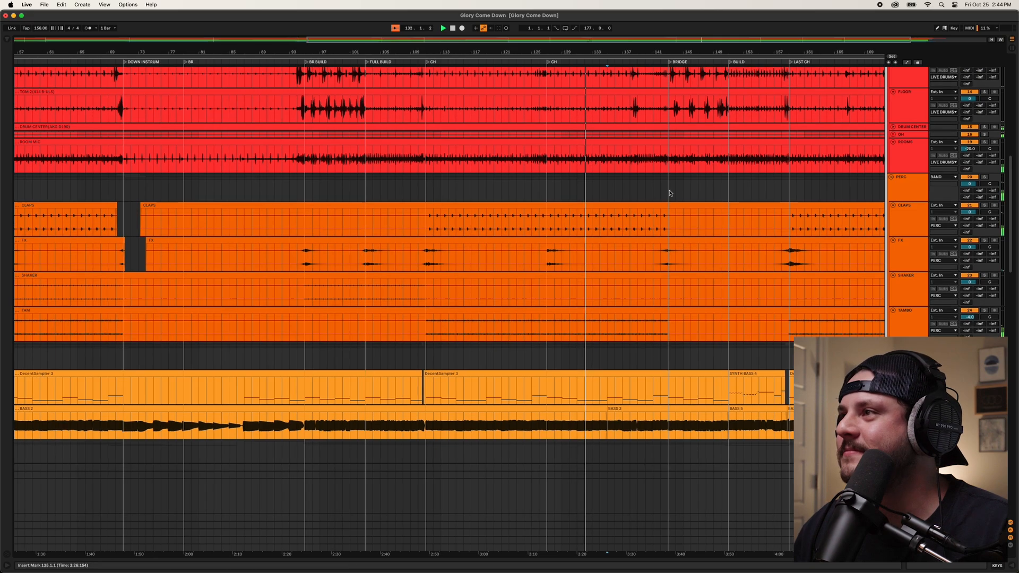
scroll(666, 186, "up", 5)
scroll(677, 182, "up", 3)
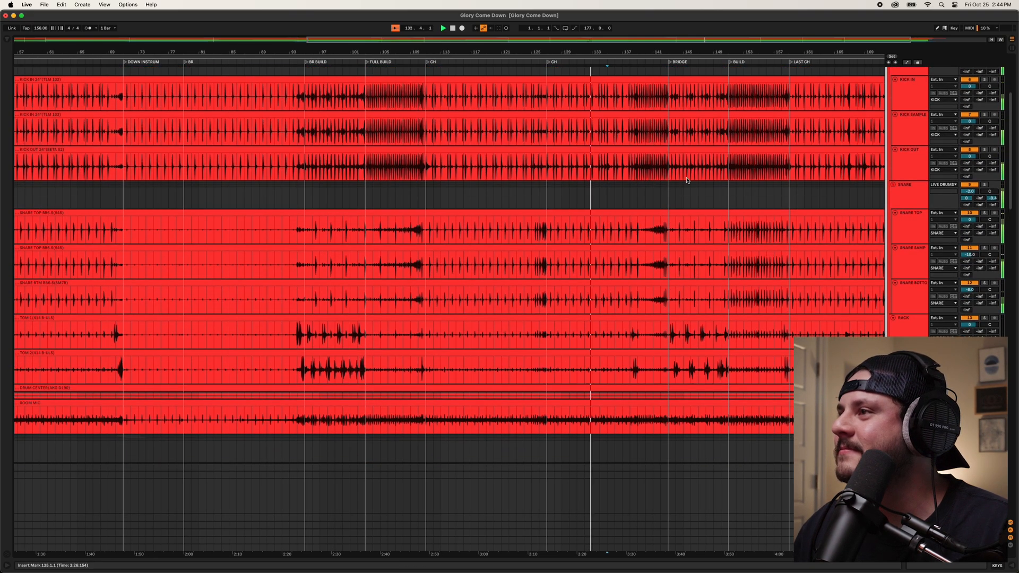
- Collapse the SNARE group and select the FLOOR tom track in the live drums
left_click(894, 186)
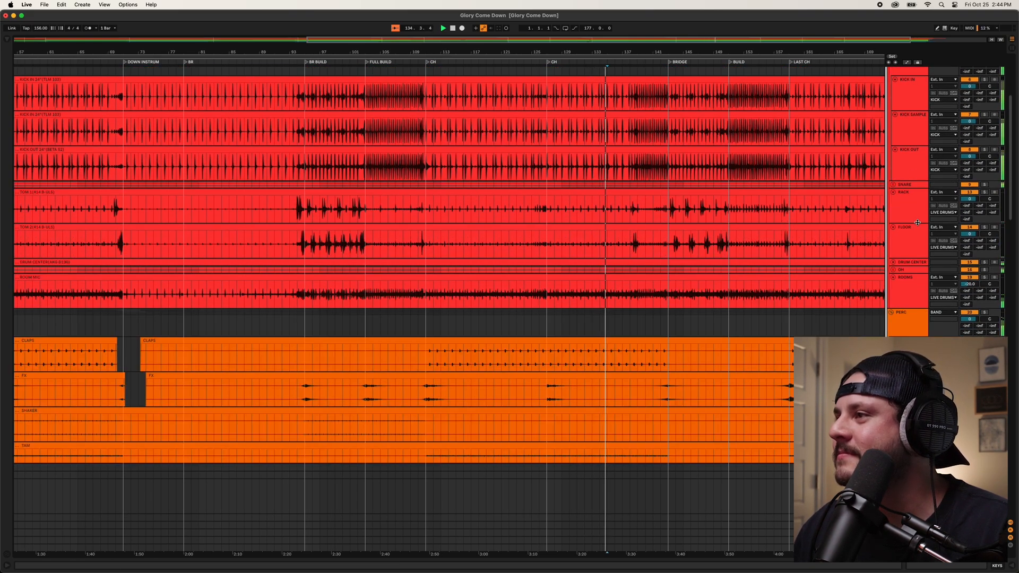
left_click(918, 220)
left_click(918, 248)
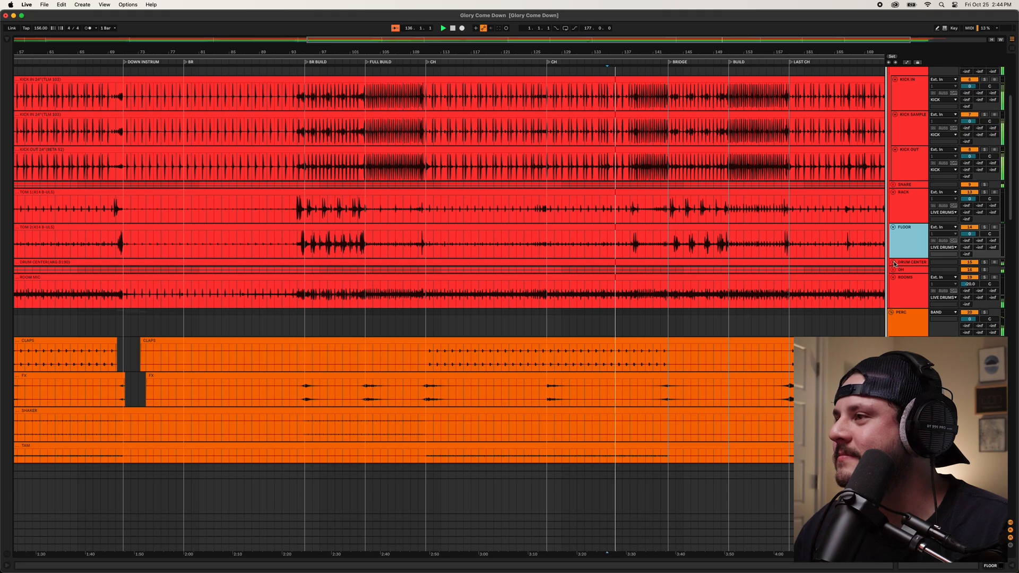
scroll(711, 245, "up", 5)
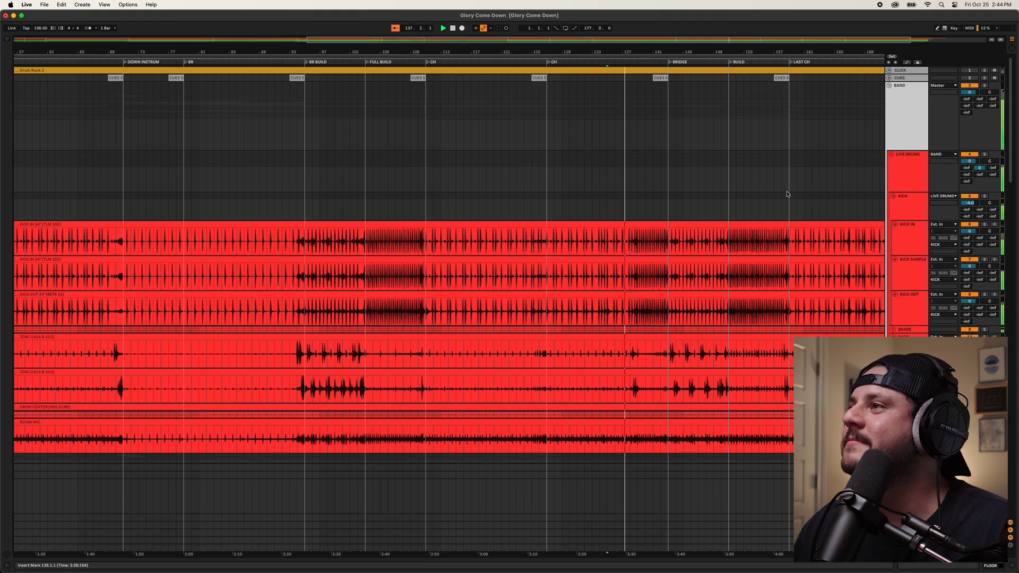
- Examine the percussion, bass, EG, keys and vocal tracks around the BRIDGE section while the full mix plays into it
scroll(788, 194, "down", 13)
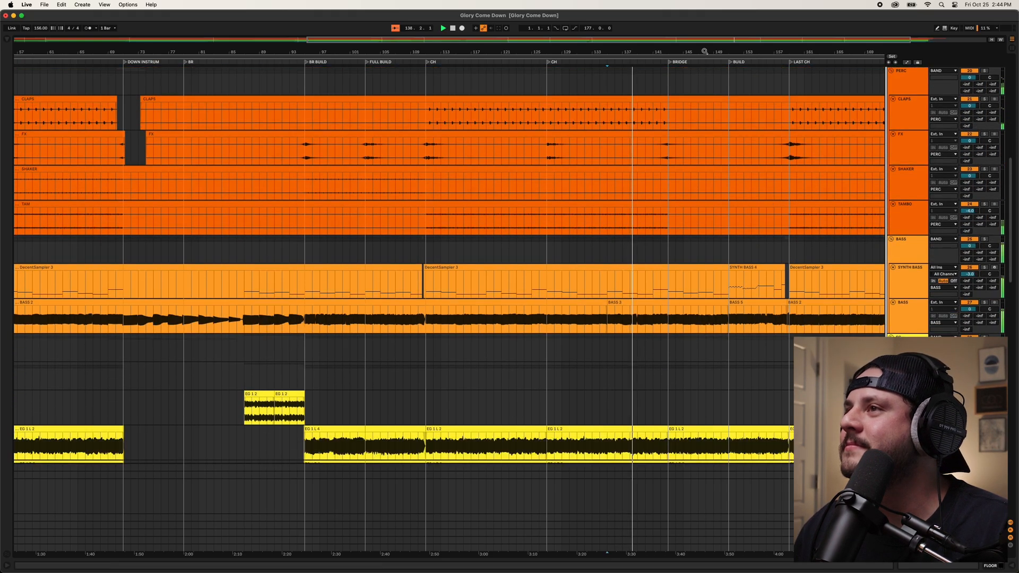
left_click_drag(705, 51, 659, 53)
scroll(601, 190, "down", 3)
scroll(604, 193, "down", 1)
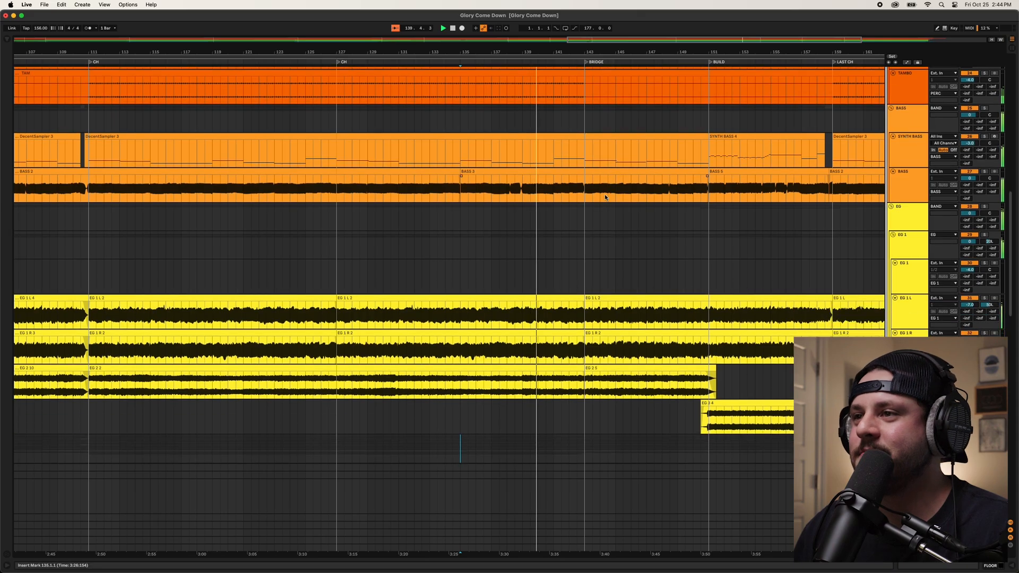
scroll(606, 197, "down", 10)
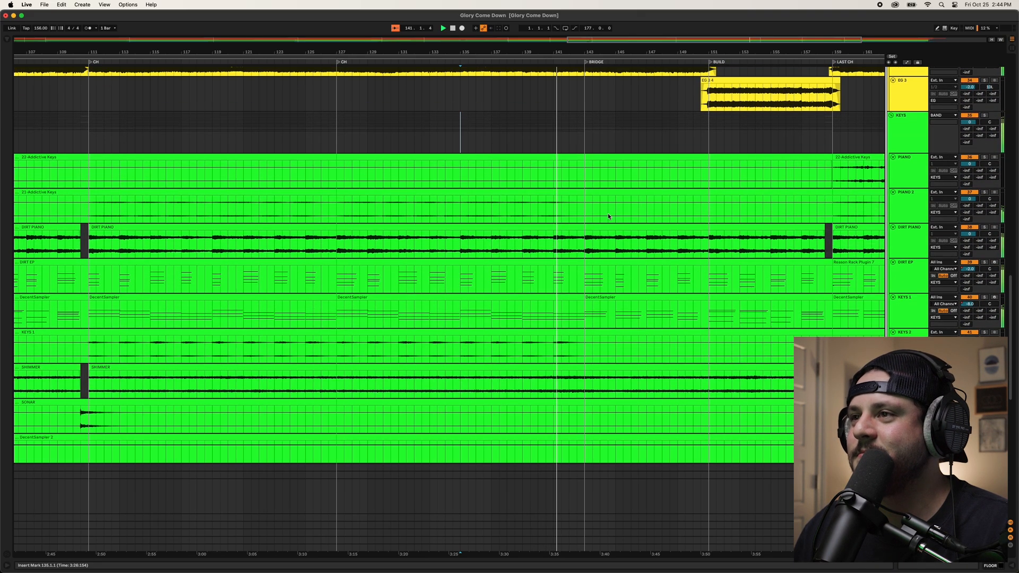
scroll(609, 216, "down", 5)
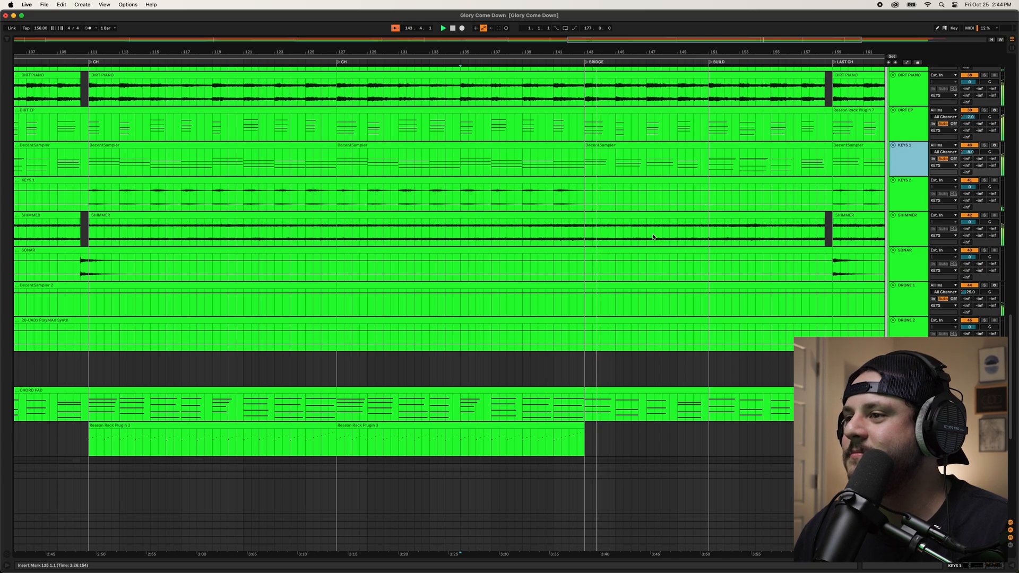
scroll(637, 236, "down", 4)
scroll(637, 236, "down", 2)
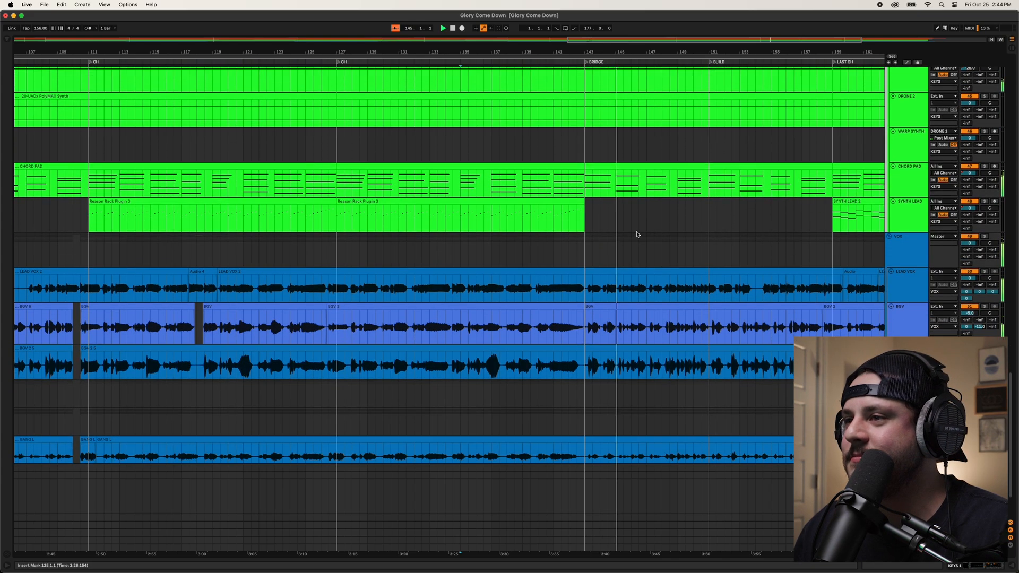
- Solo the EG and BASS groups and play them from the BRIDGE into the BUILD section while examining their clips
scroll(638, 231, "up", 10)
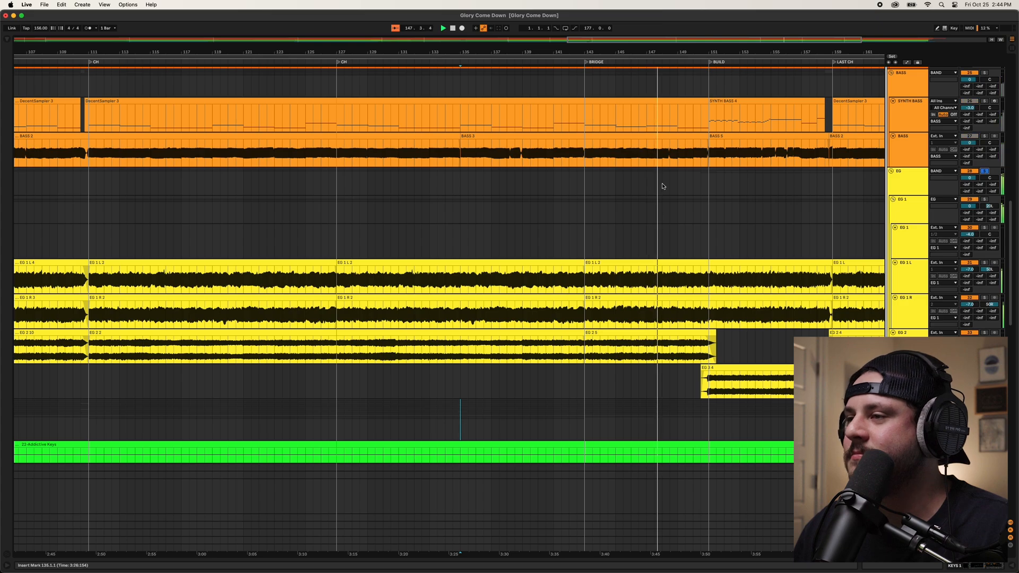
left_click_drag(712, 51, 476, 55)
scroll(947, 125, "down", 1)
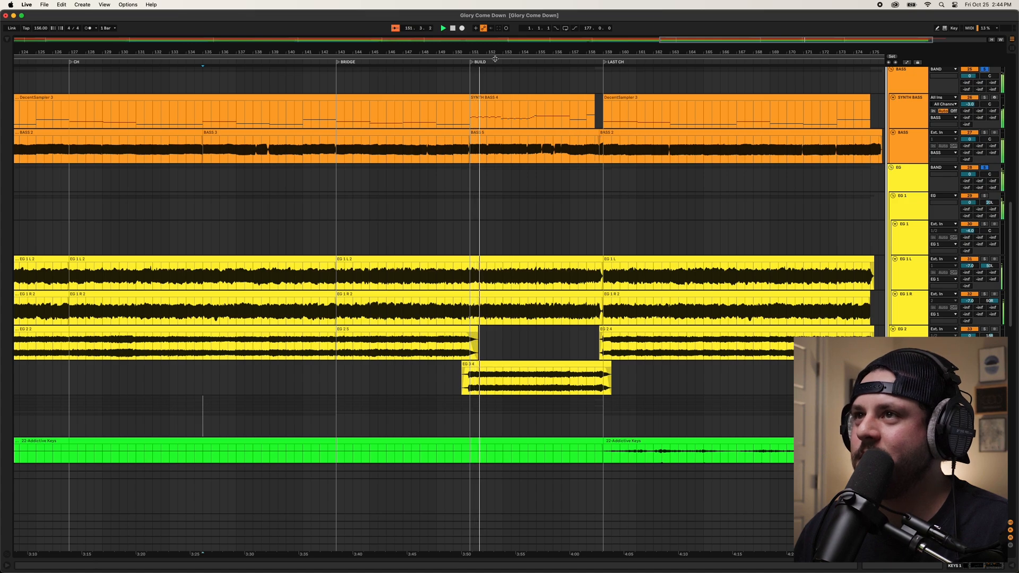
left_click_drag(495, 59, 496, 78)
scroll(506, 201, "down", 3)
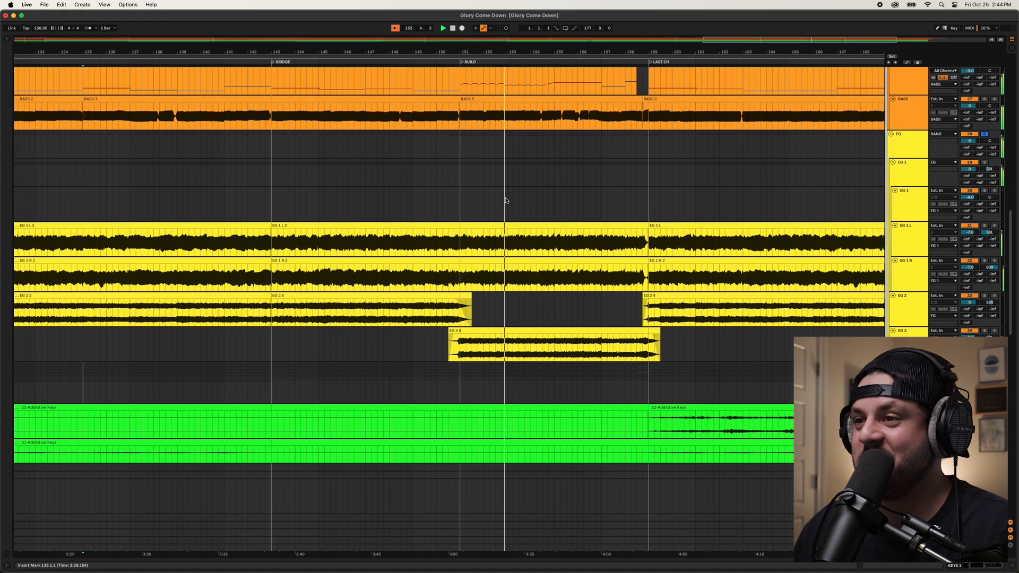
scroll(662, 218, "up", 5)
scroll(653, 218, "down", 3)
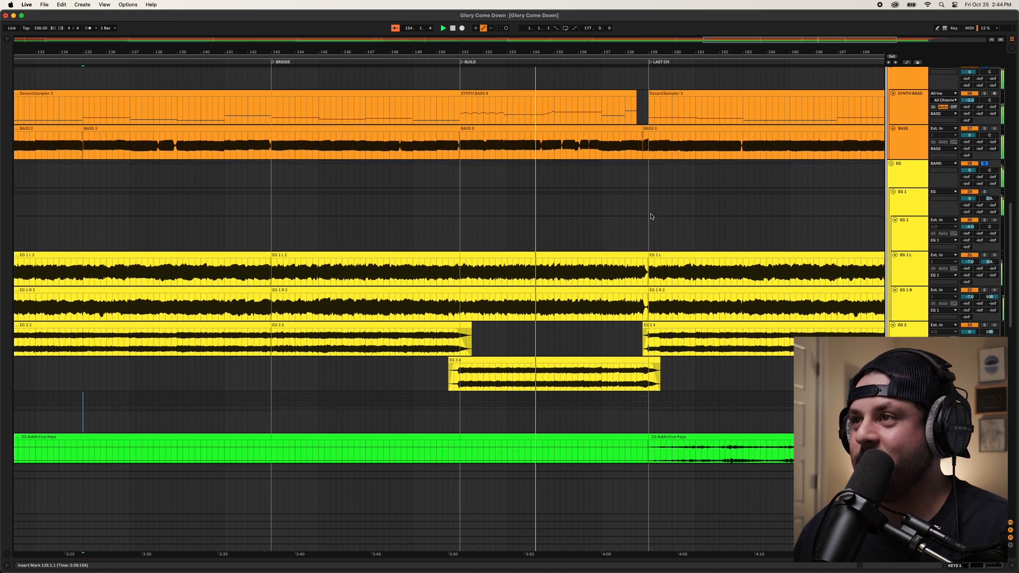
scroll(652, 217, "up", 3)
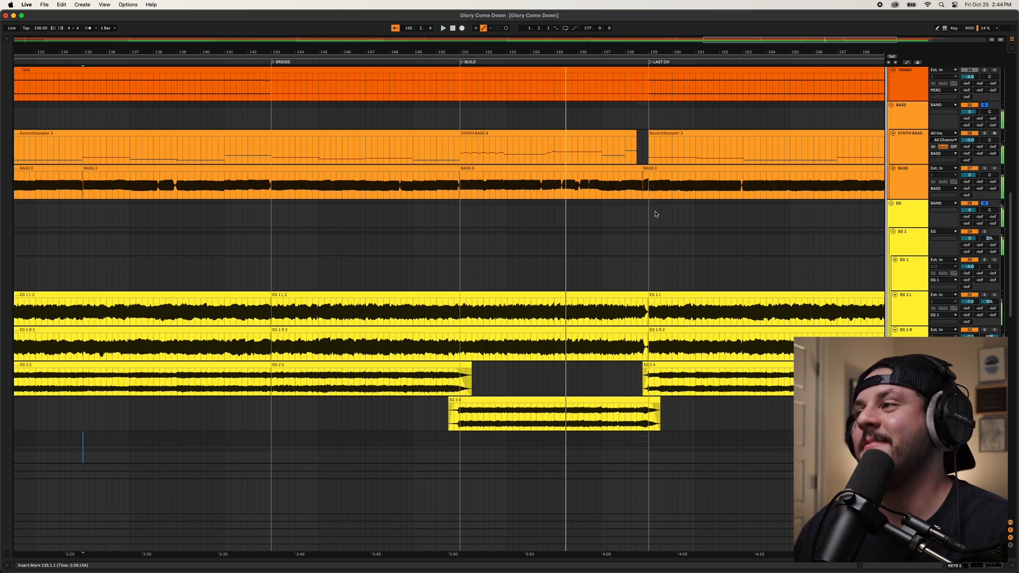
- Restart playback from bar 151 at BUILD with the BASS track soloed and add the EG group to the solo
key("space")
left_click(460, 186)
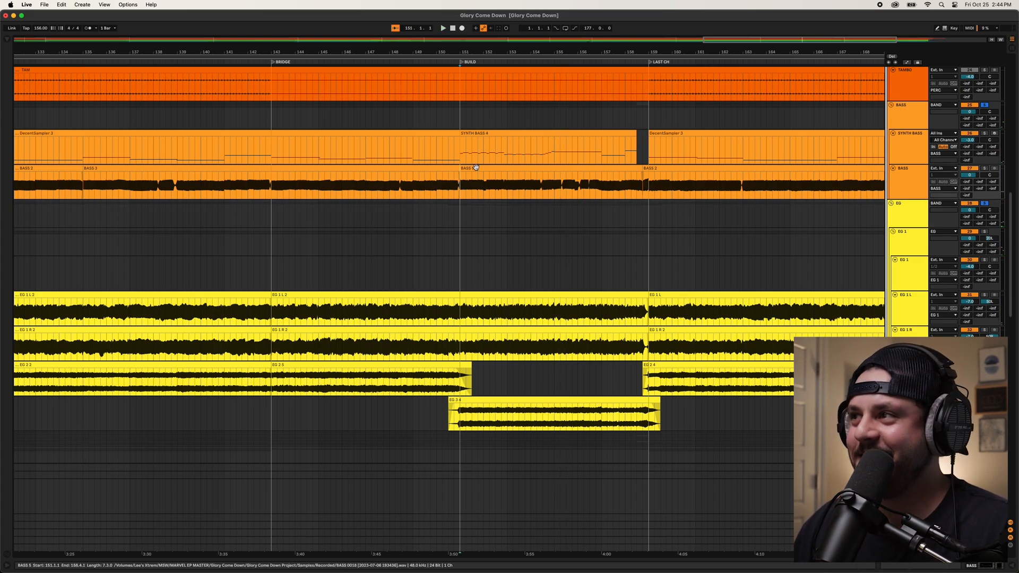
key("space")
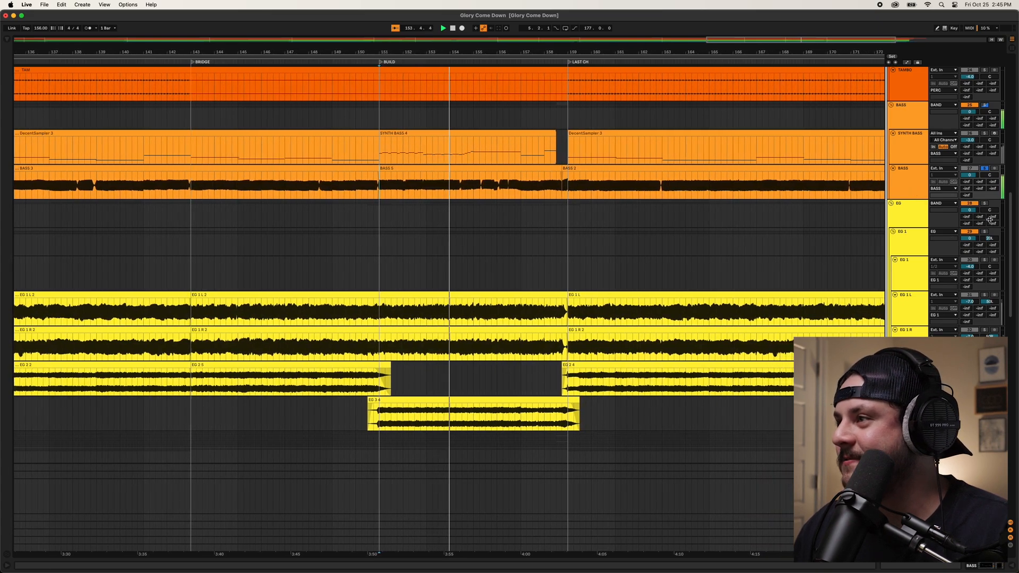
left_click(985, 204)
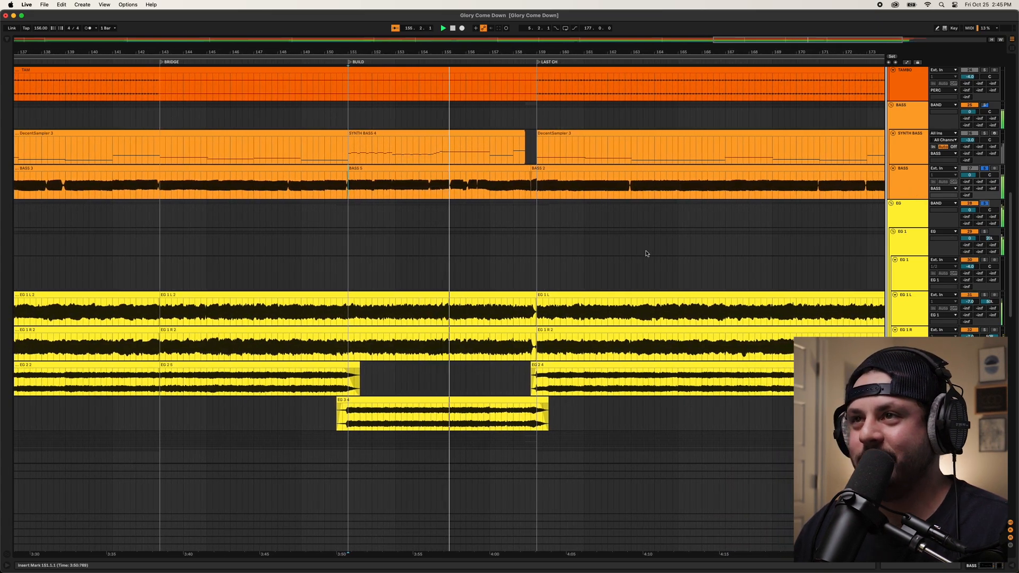
- Clear the bass and EG solos and play the full mix into LAST CH while examining the live drum tracks
left_click_drag(471, 51, 356, 56)
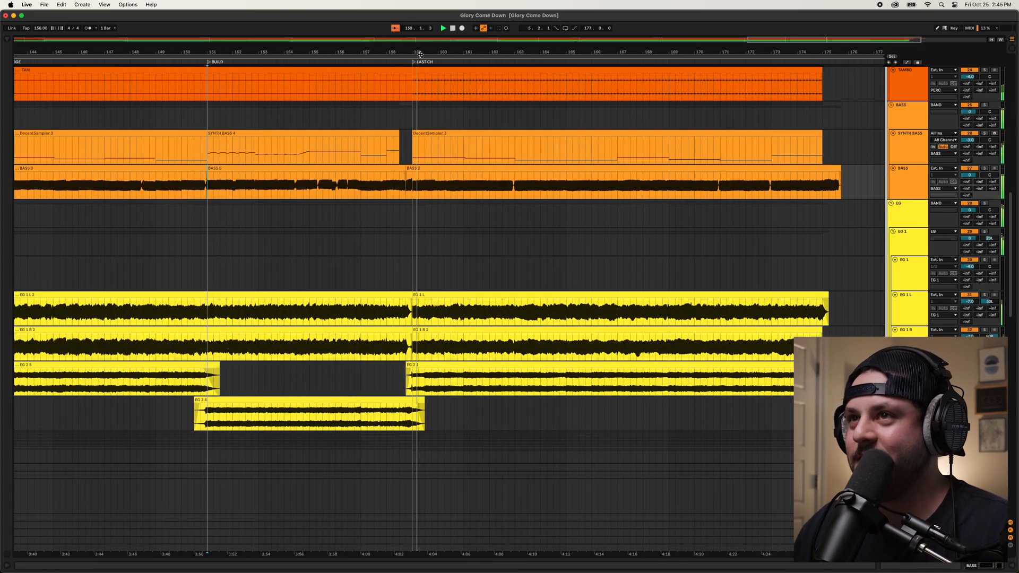
left_click_drag(420, 55, 460, 42)
scroll(414, 226, "up", 10)
scroll(613, 200, "up", 8)
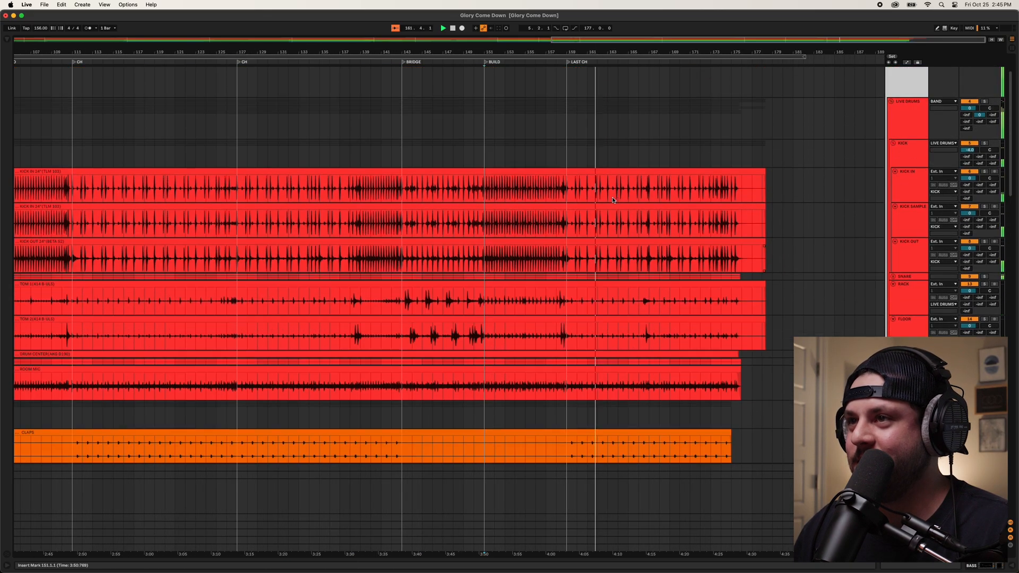
- Play the soloed LIVE DRUMS group from bar 156 into LAST CH, examine its clips, and stop playback
left_click(536, 211)
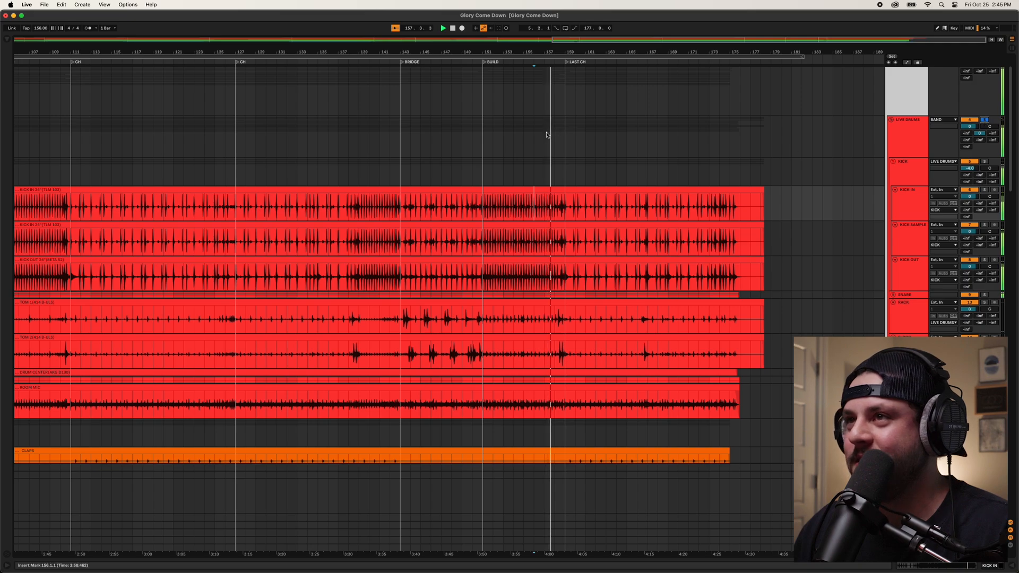
left_click_drag(570, 50, 536, 87)
scroll(533, 200, "down", 7)
key("space")
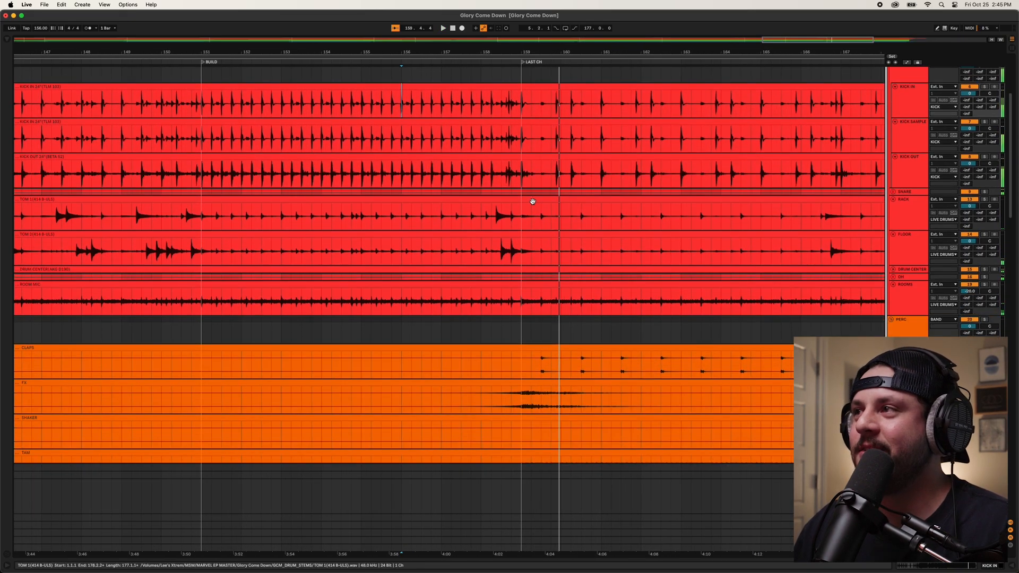
- Examine the percussion, bass, EG, keys and vocal clips where BUILD leads into LAST CH with playback stopped
scroll(556, 206, "down", 10)
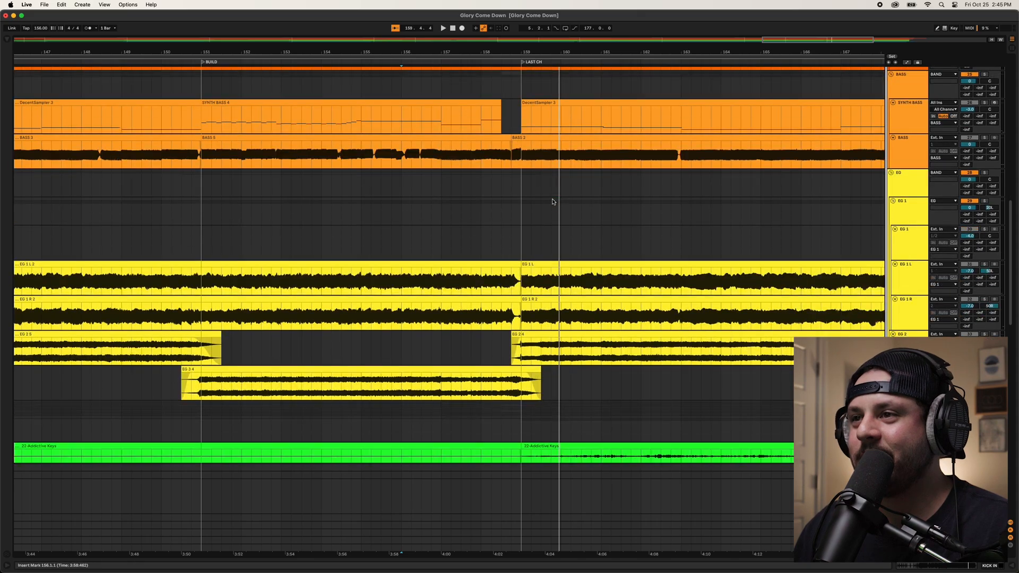
scroll(554, 201, "down", 10)
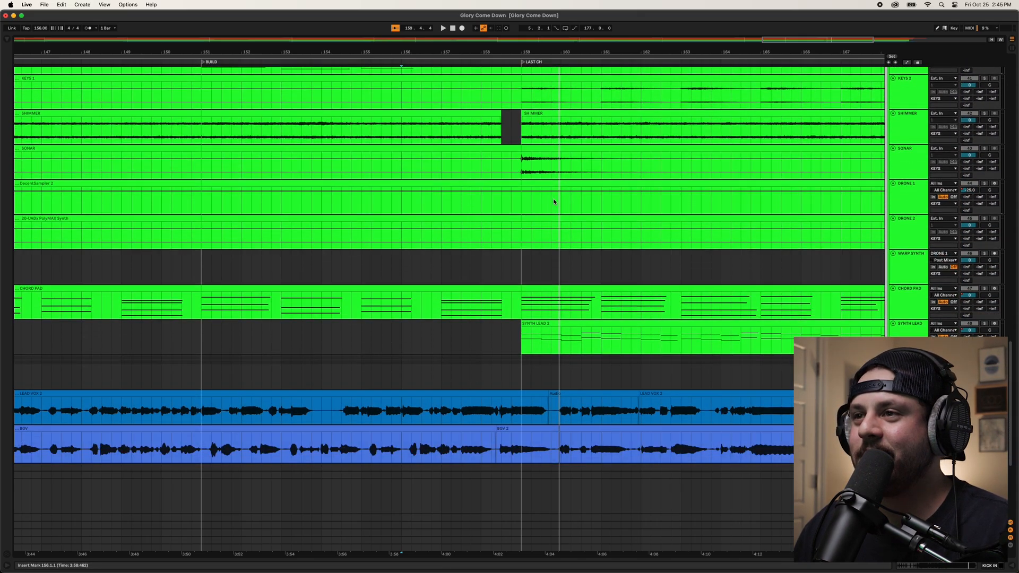
scroll(554, 200, "down", 3)
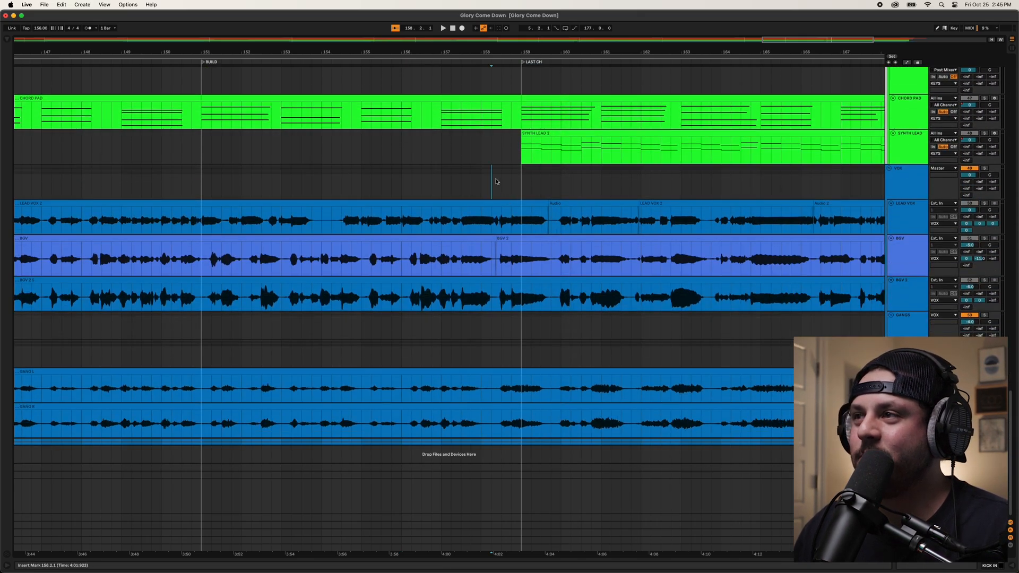
- Play from 158.2.1 into LAST CH with the VOX group soloed while examining the drum, bass, keys and vocal tracks
scroll(496, 182, "up", 18)
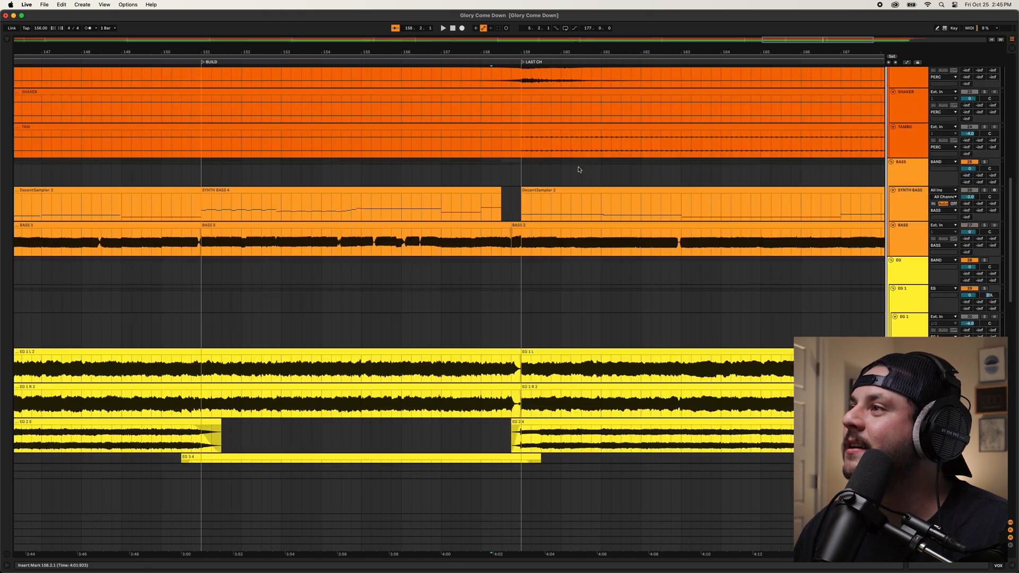
scroll(578, 170, "up", 10)
key("space")
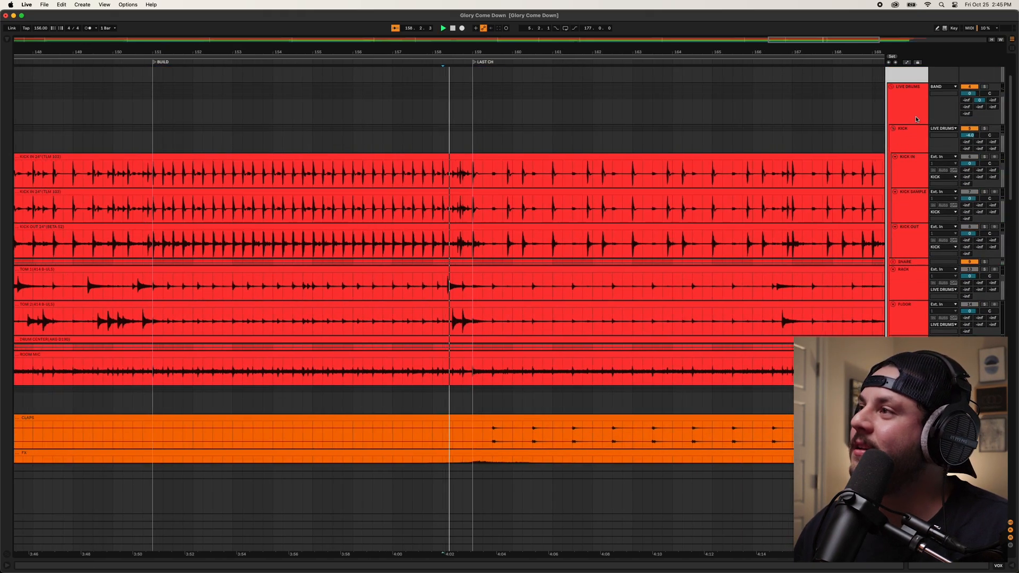
scroll(609, 226, "down", 8)
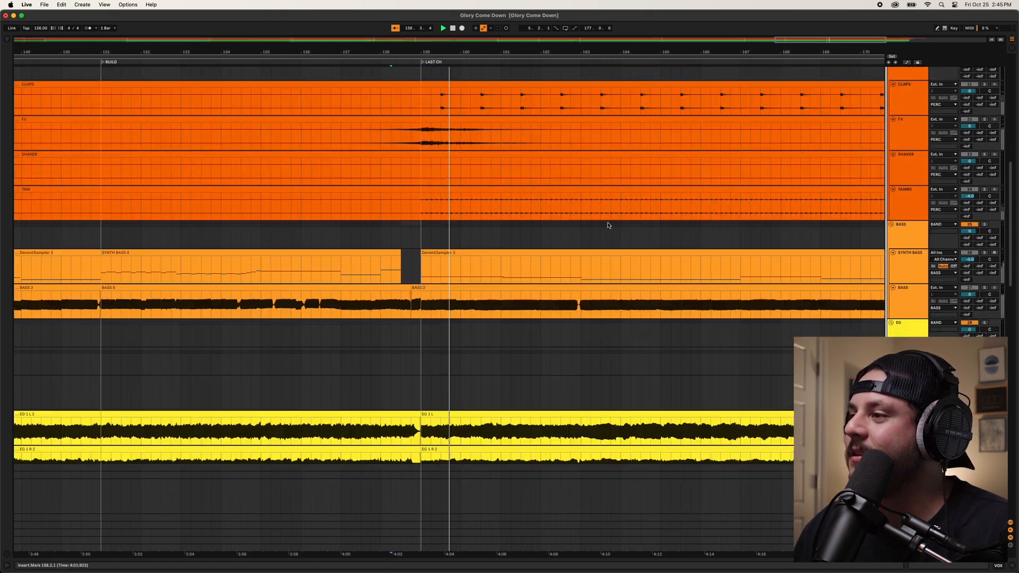
scroll(608, 225, "down", 14)
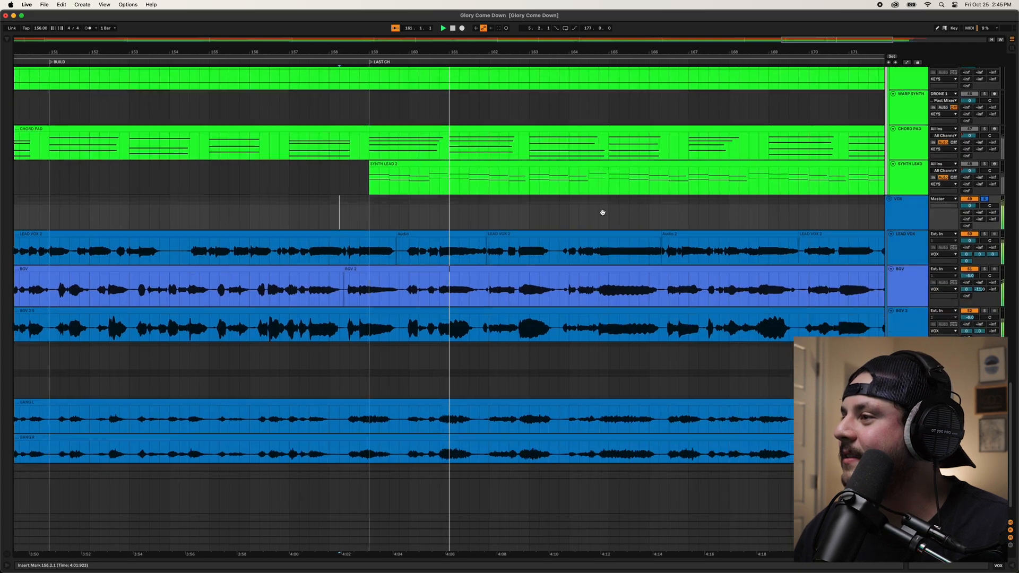
scroll(602, 212, "down", 2)
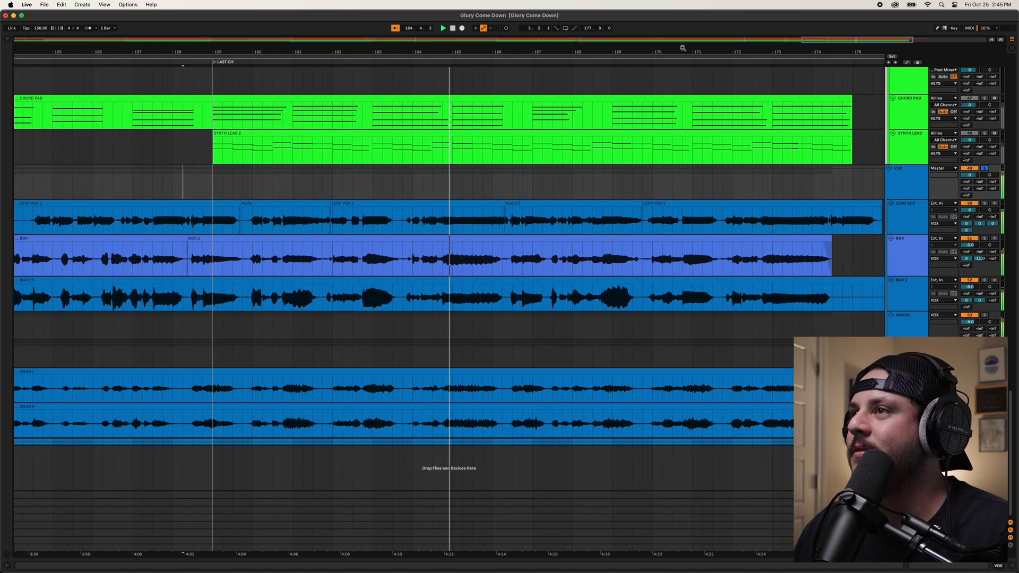
- Solo the LEAD VOX track, play it from 163.3.1 in LAST CH, and view its device chain before closing it
left_click(986, 203)
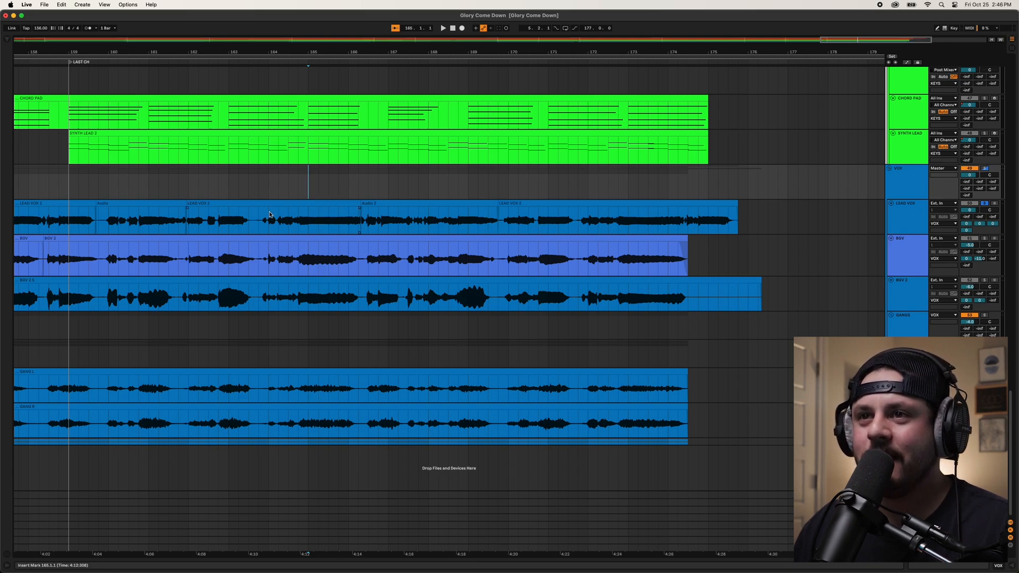
left_click(248, 218)
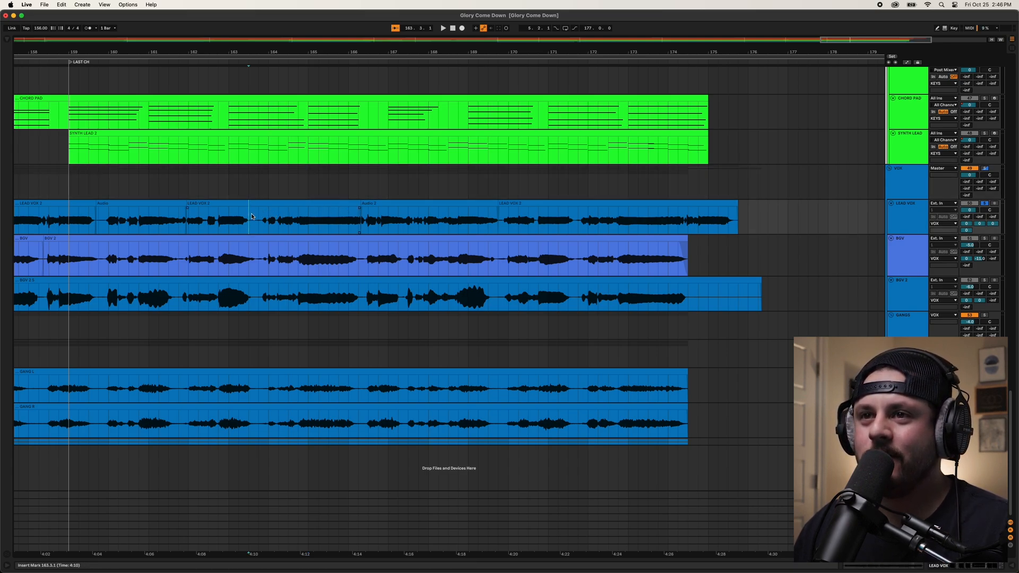
key("space")
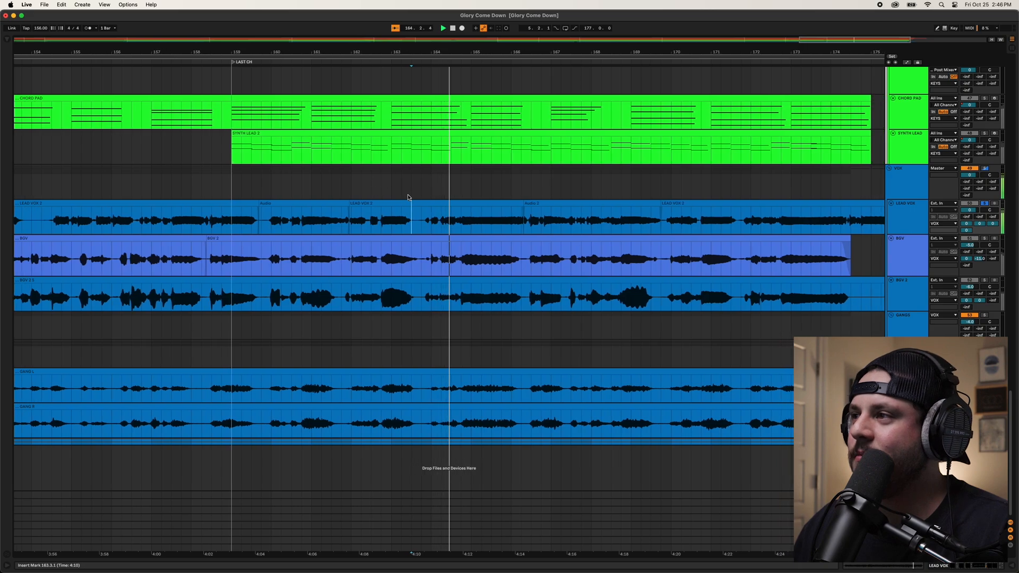
double_click(897, 215)
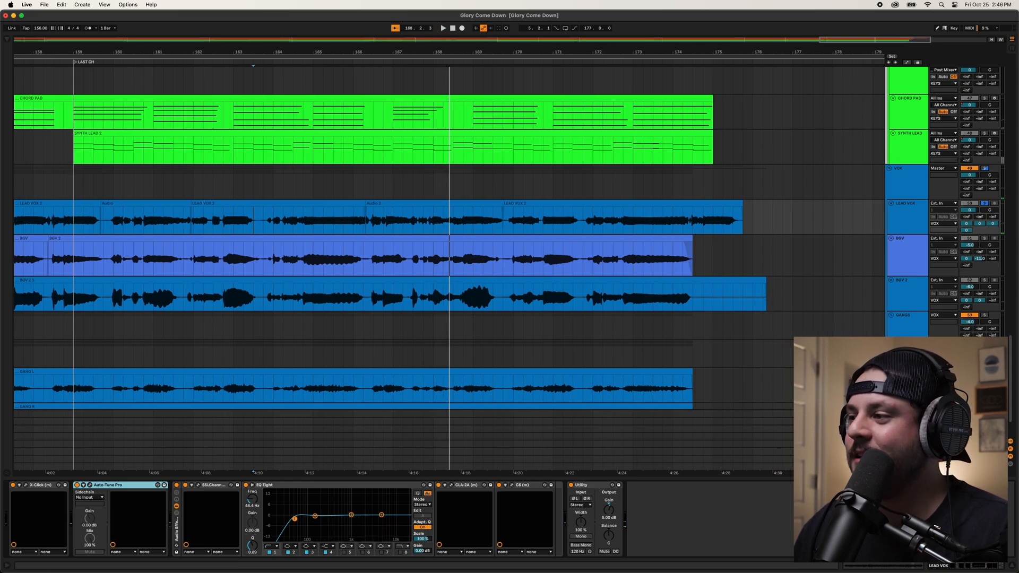
left_click(1012, 568)
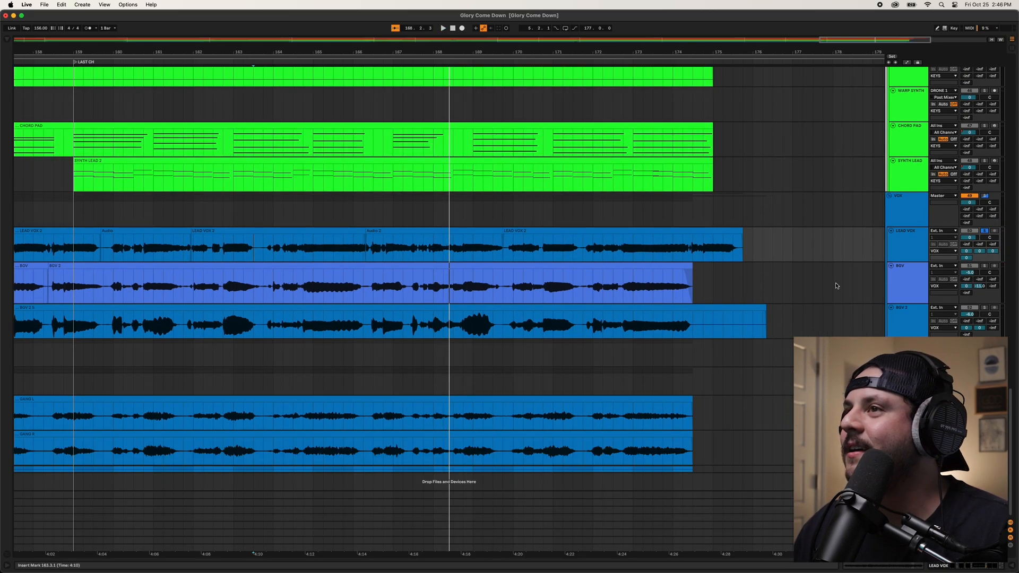
- Clear the vocal solos and play the full mix from bar 155 into LAST CH while examining the keys and vocal tracks
left_click_drag(600, 52, 754, 27)
scroll(756, 264, "up", 10)
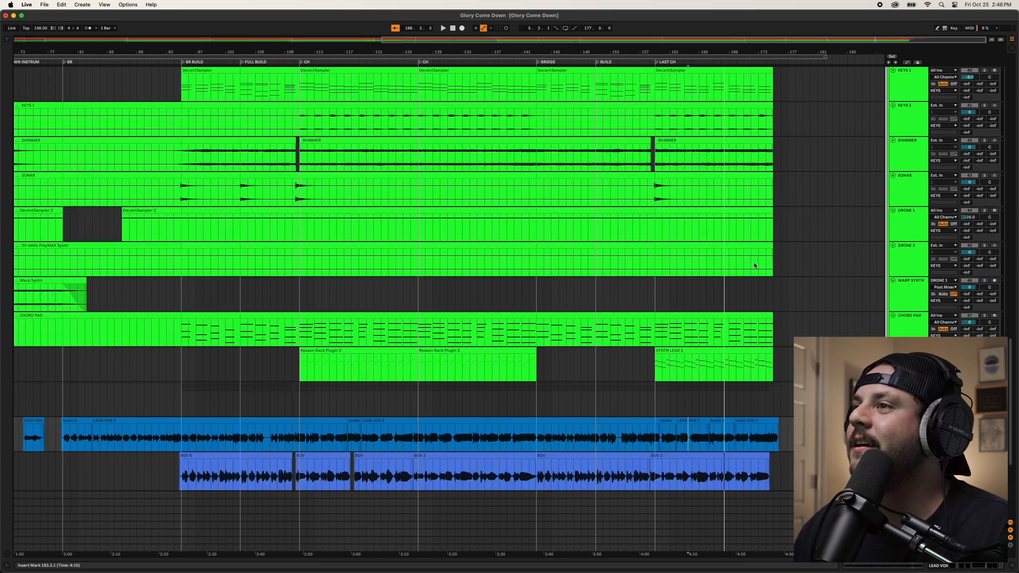
left_click(626, 408)
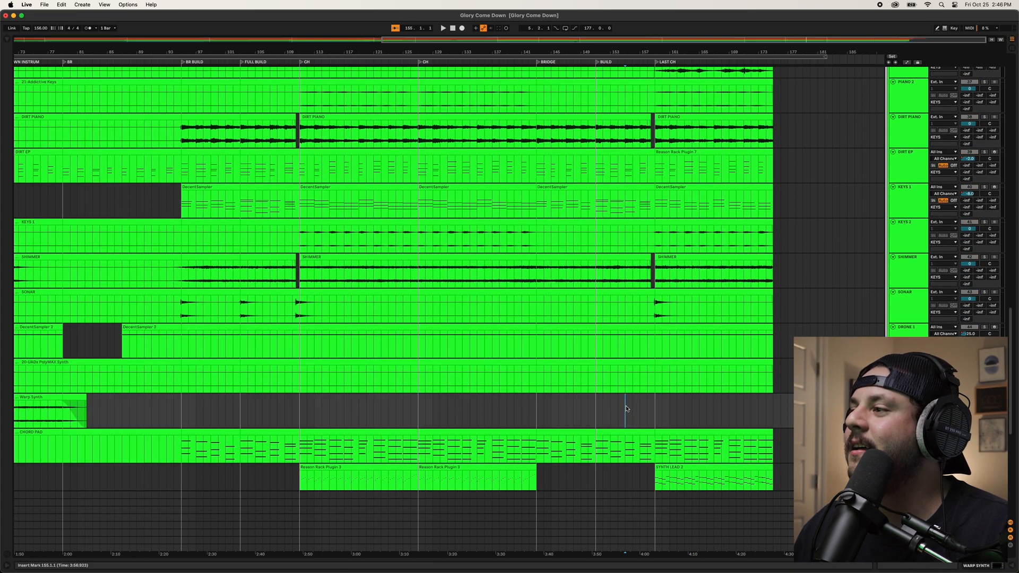
scroll(704, 401, "down", 8)
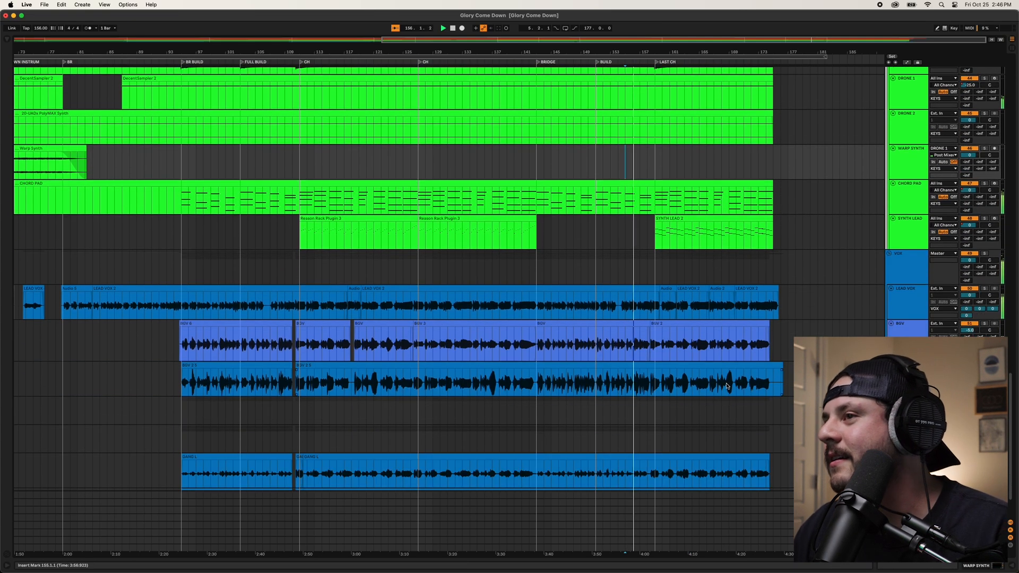
scroll(796, 344, "down", 1)
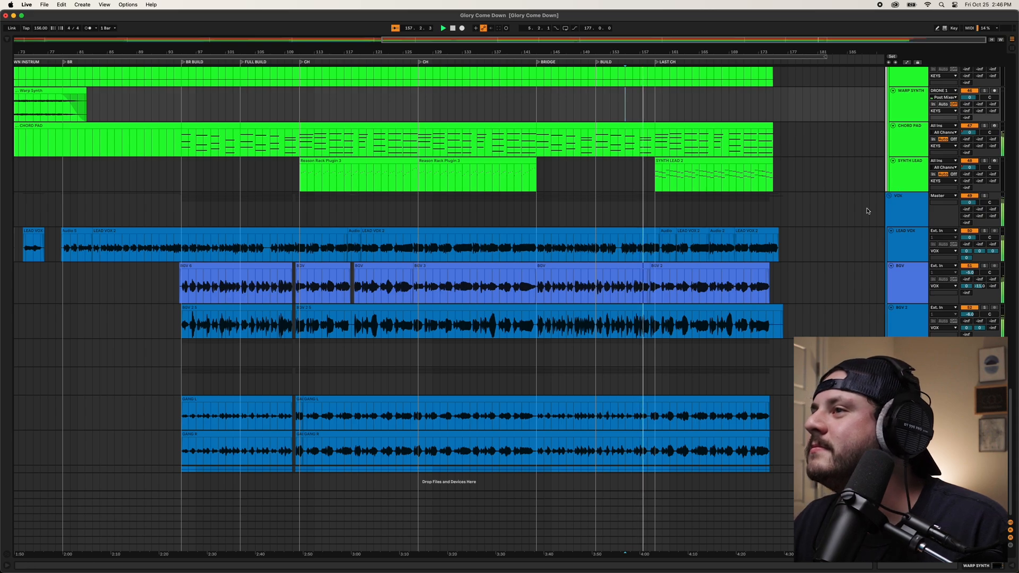
- Examine the keys, EG and bass tracks across LAST CH while the full mix plays
scroll(757, 272, "up", 7)
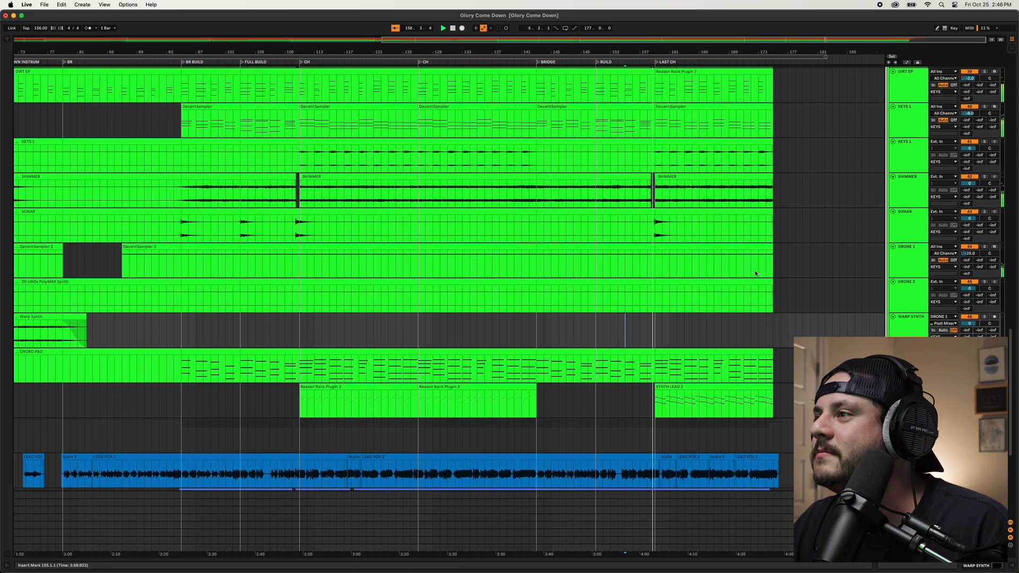
scroll(756, 274, "up", 8)
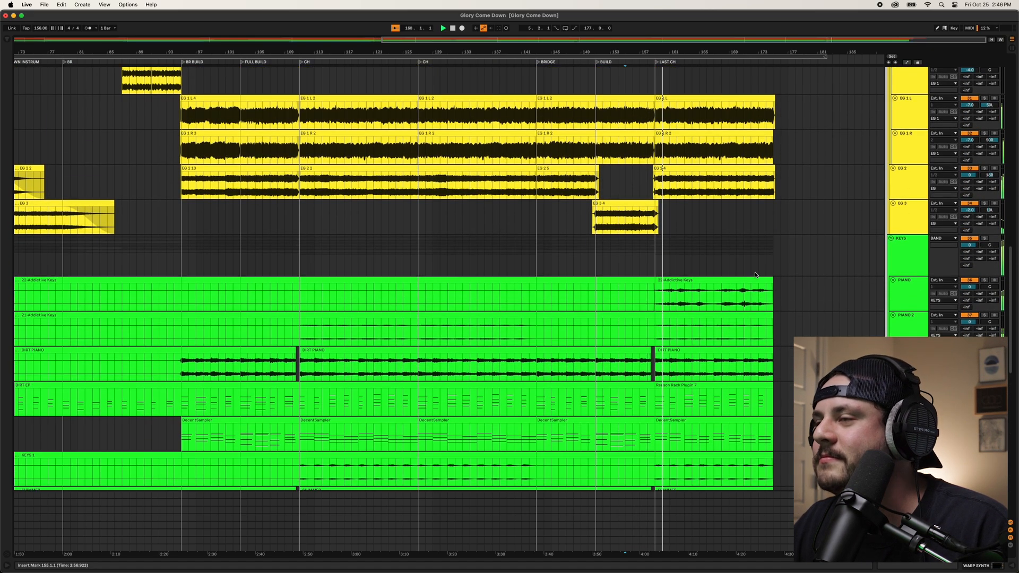
scroll(778, 172, "up", 5)
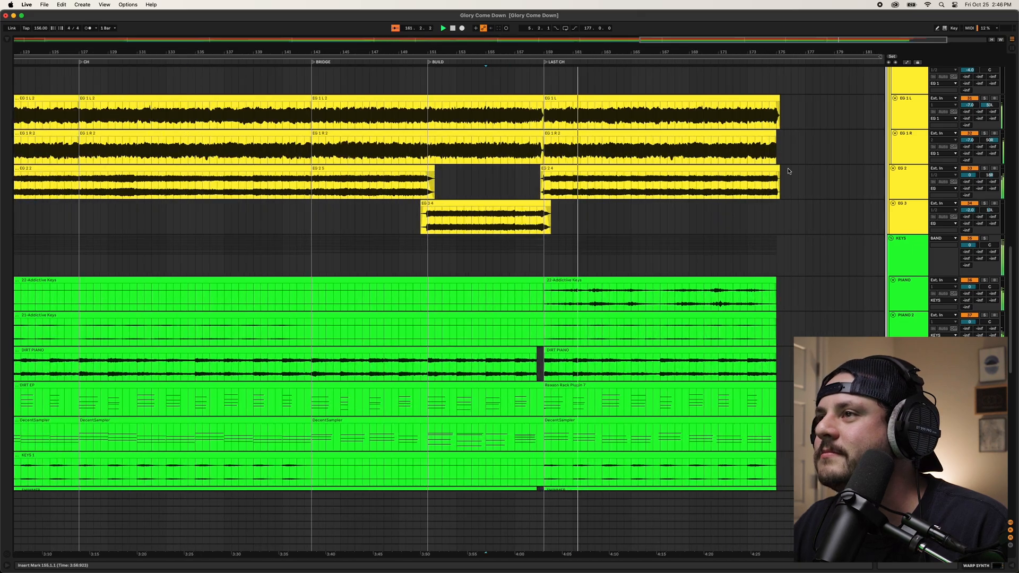
scroll(790, 173, "up", 8)
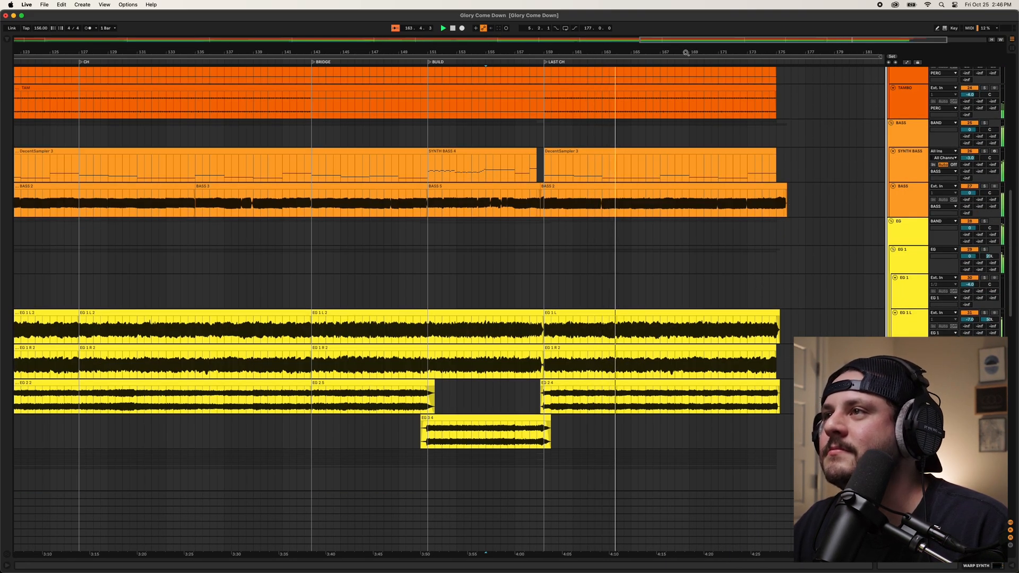
left_click_drag(686, 52, 680, 33)
scroll(760, 216, "down", 4)
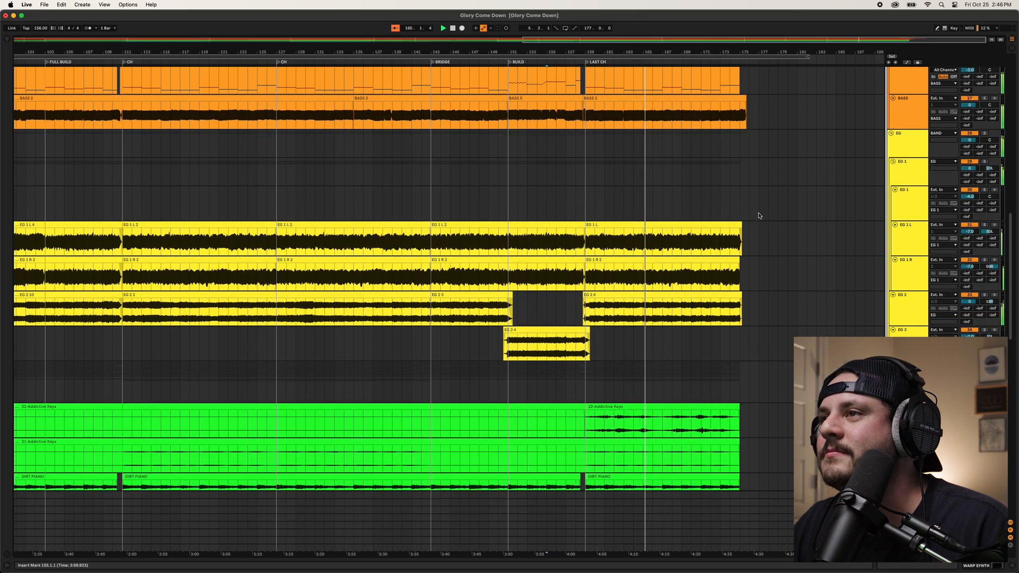
scroll(759, 216, "down", 6)
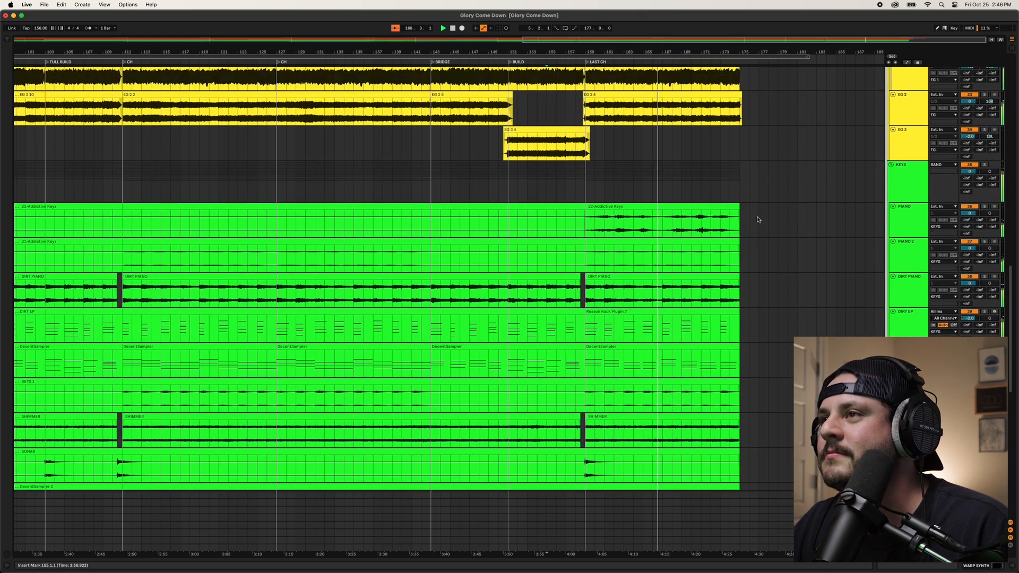
- Play the full mix through the song's ending while examining the drum, percussion, bass, EG and keys tracks, and stop playback
scroll(758, 219, "up", 7)
left_click_drag(737, 48, 703, 73)
scroll(782, 170, "up", 11)
scroll(738, 243, "down", 1)
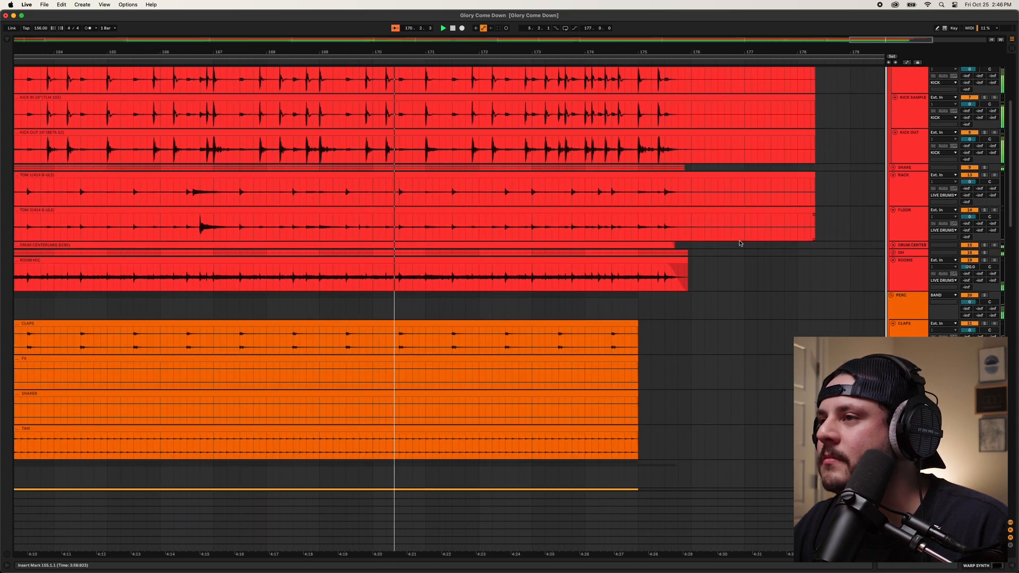
scroll(740, 247, "down", 1)
scroll(686, 266, "down", 7)
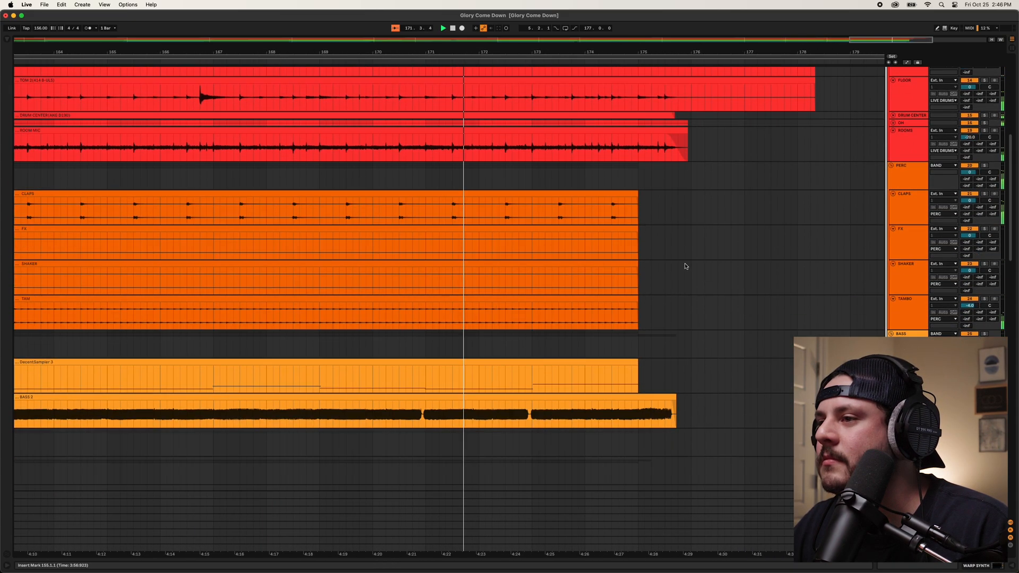
scroll(685, 266, "down", 7)
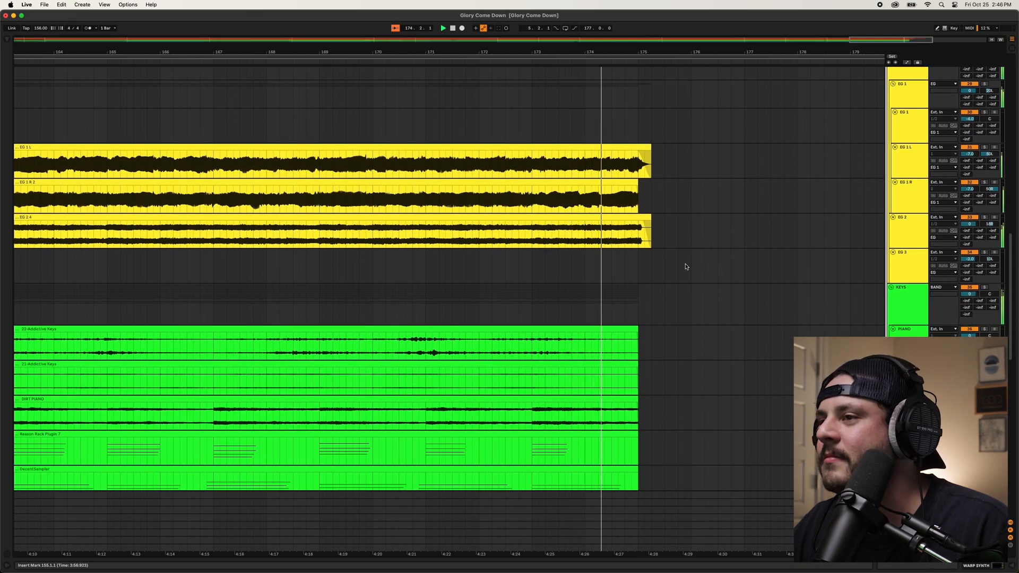
scroll(685, 267, "up", 3)
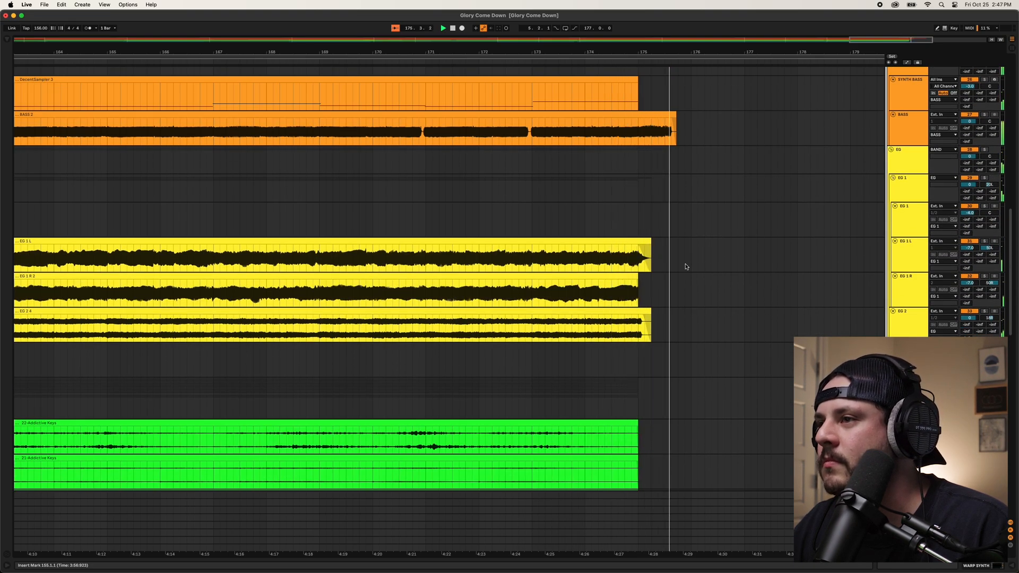
scroll(686, 266, "up", 3)
scroll(686, 266, "up", 15)
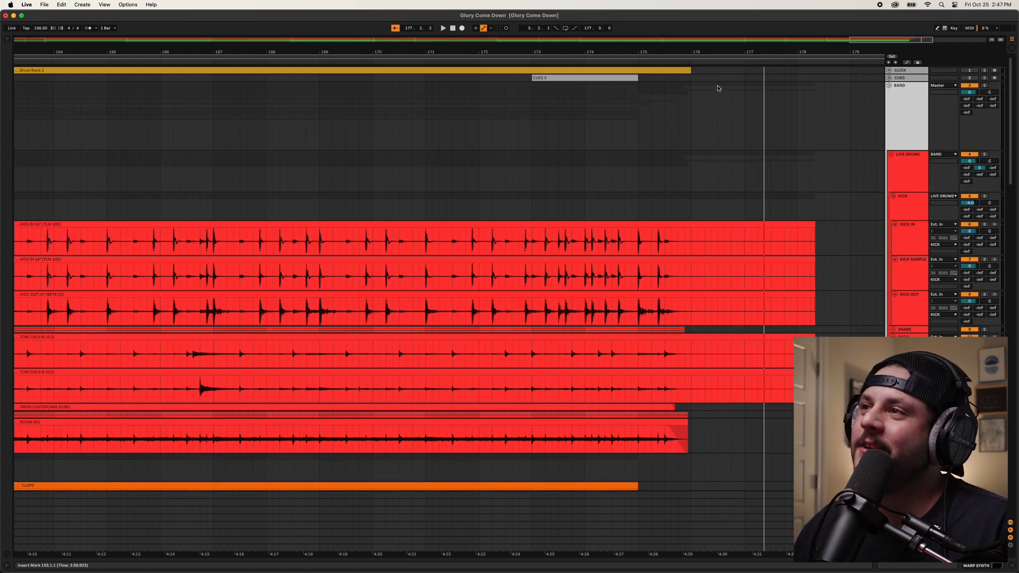
- Examine up close how the drum, percussion, bass and EG clips end around bar 175
left_click_drag(721, 51, 728, 24)
scroll(701, 217, "down", 8)
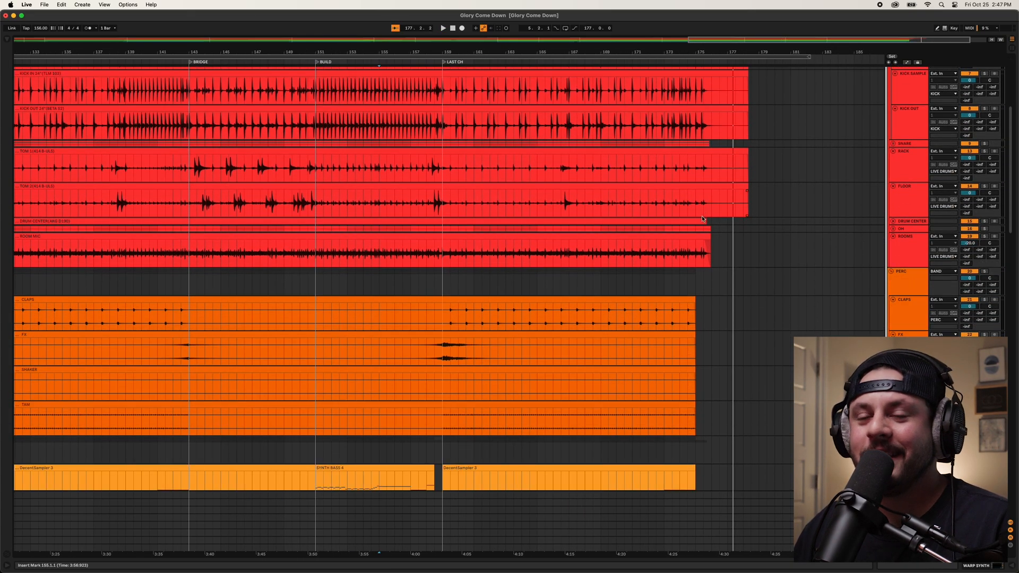
scroll(728, 240, "down", 1)
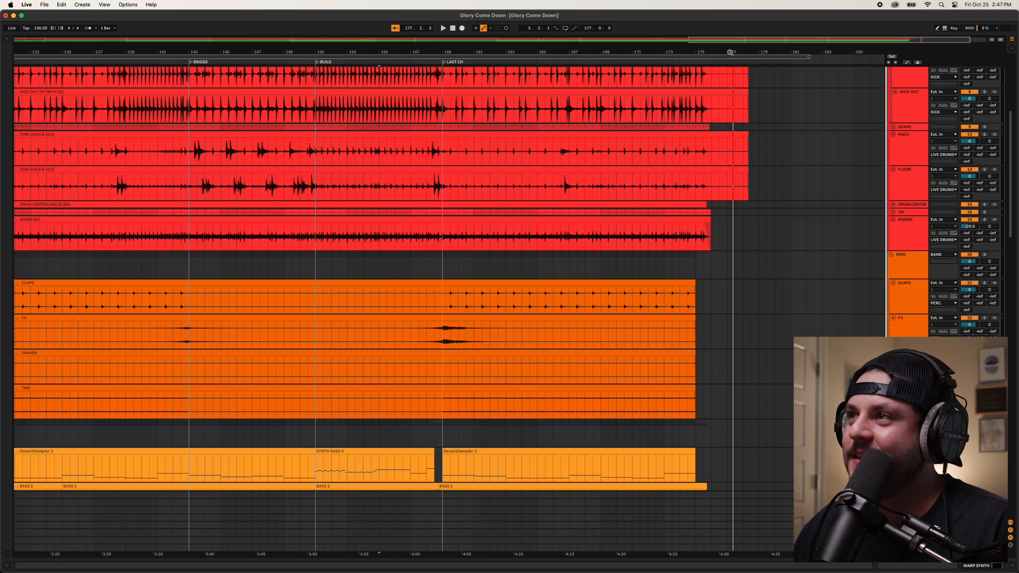
left_click_drag(730, 51, 600, 168)
left_click(438, 272)
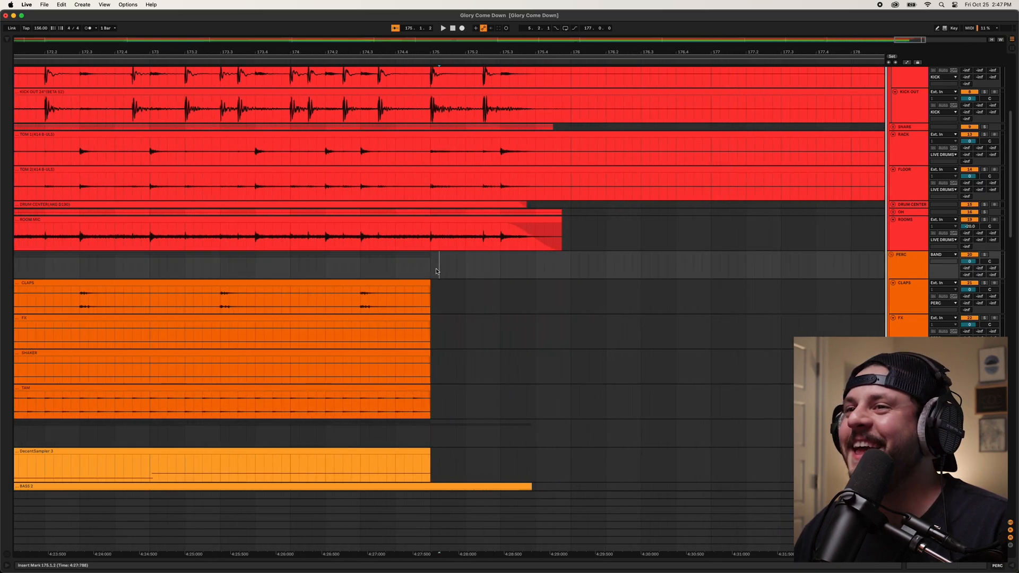
scroll(428, 254, "up", 10)
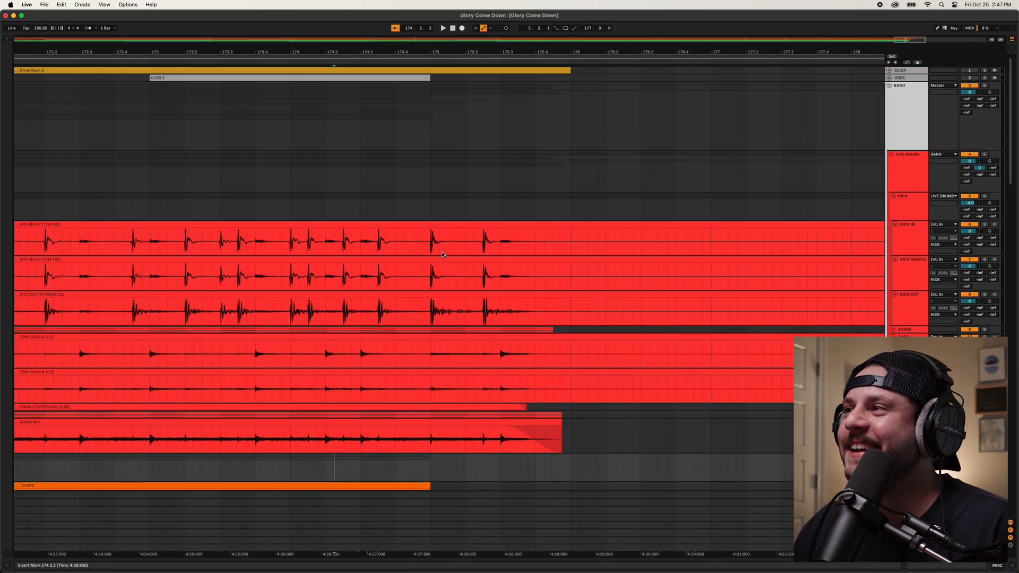
scroll(504, 209, "down", 15)
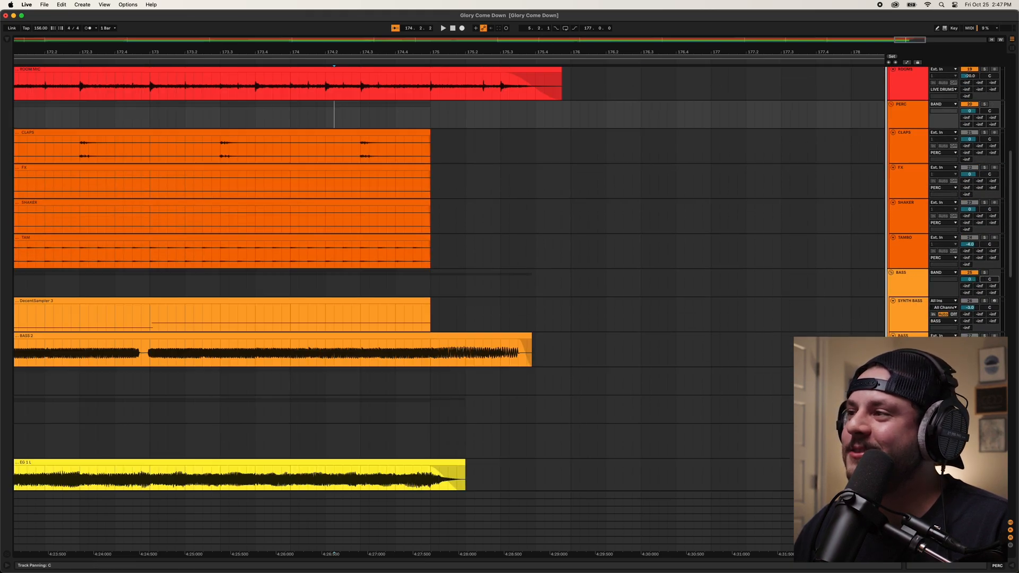
- Solo the BASS group, play its ending from about bar 174, and look down the EG, keys and vocal clip endings
left_click(358, 281)
key("space")
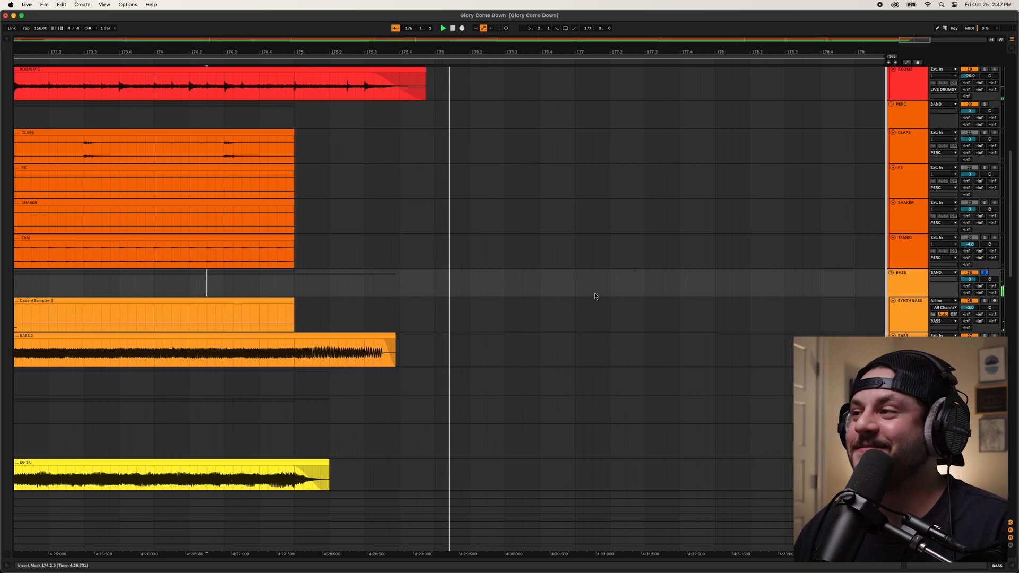
scroll(535, 277, "down", 20)
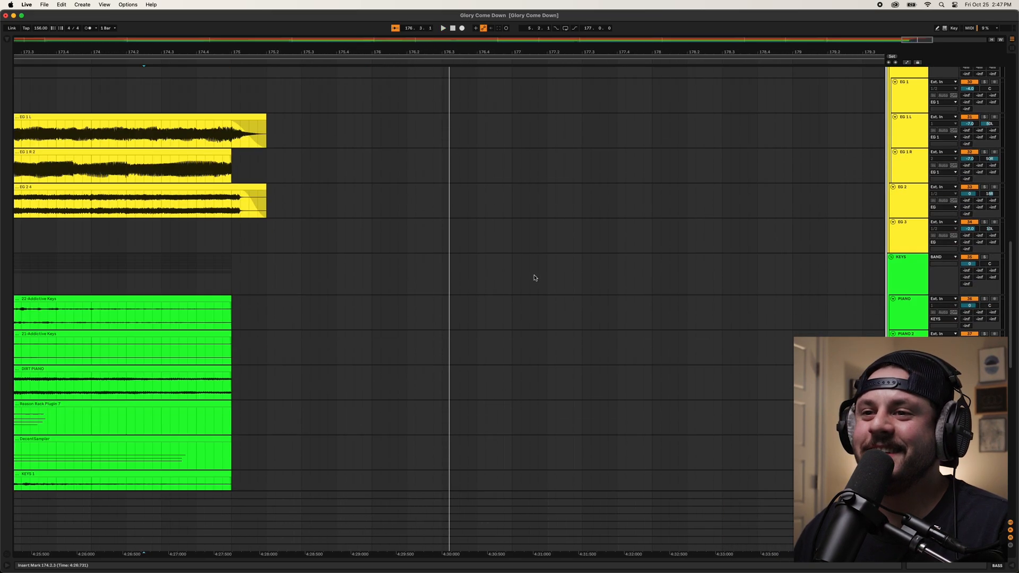
scroll(536, 277, "down", 5)
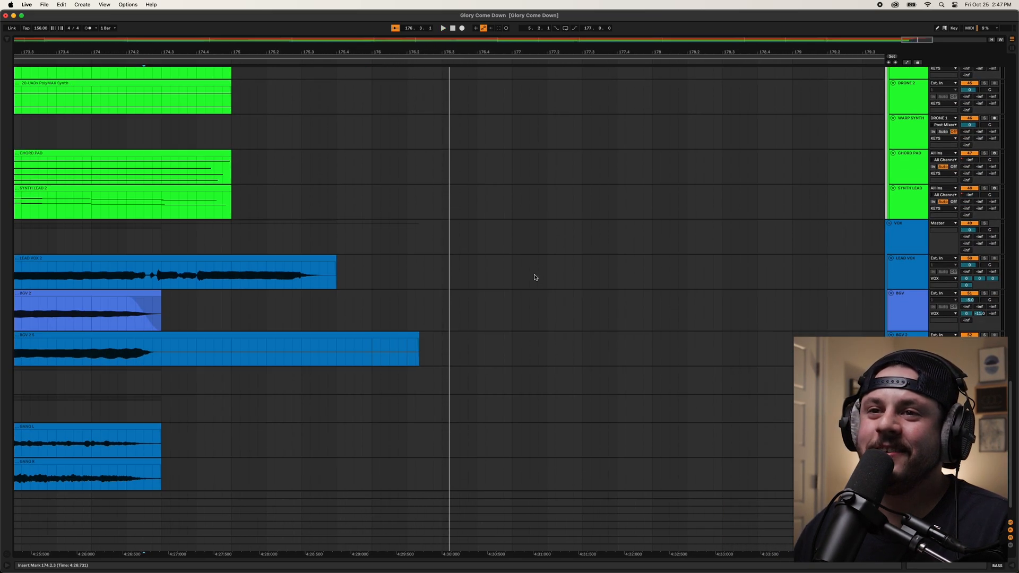
- Solo the VOX group and play the vocal ending from about bar 174
left_click(101, 240)
key("space")
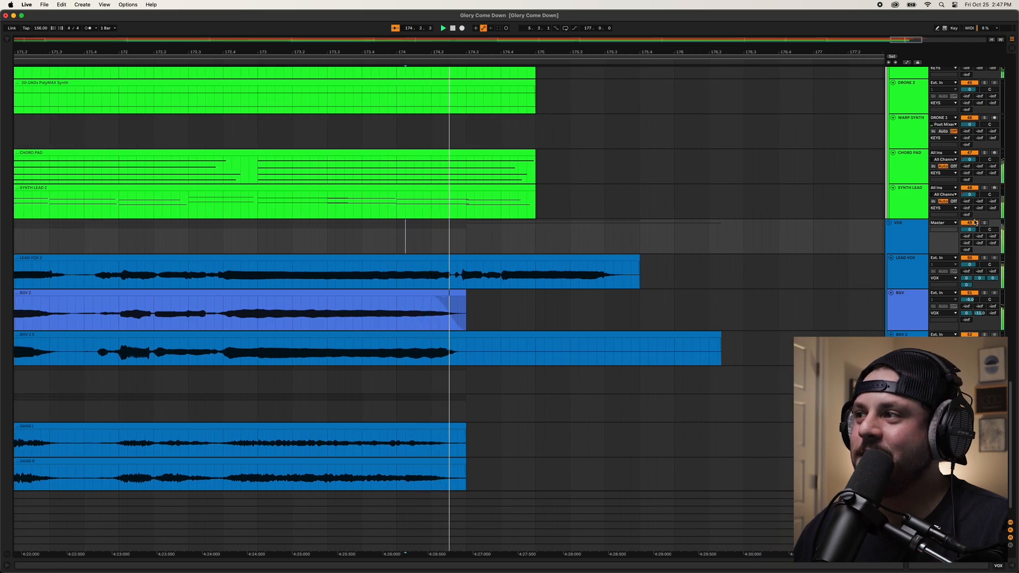
left_click(917, 235)
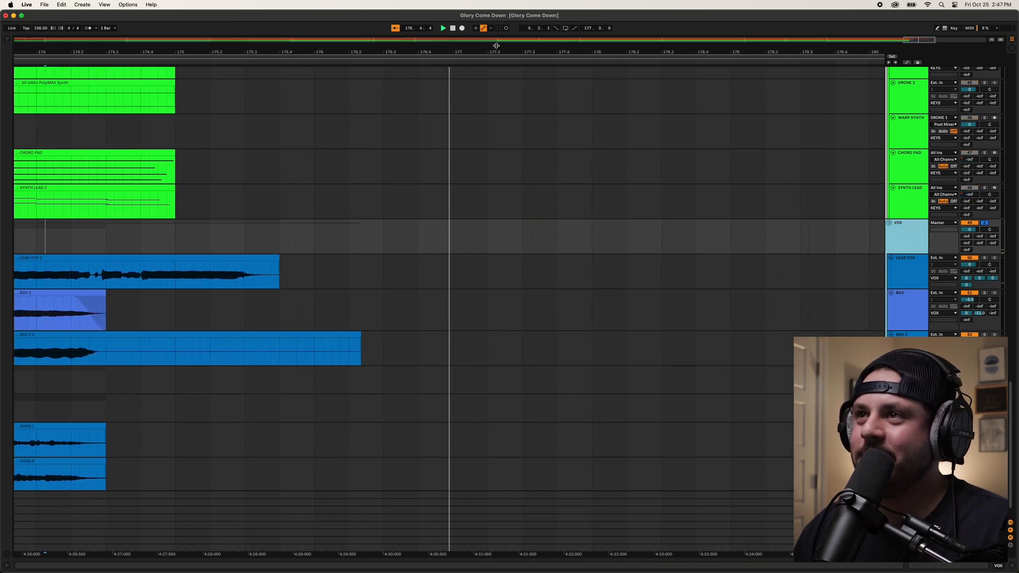
- Select the whole arrangement and extend the loop range back to bar 1 for a length of 181 bars
left_click_drag(497, 49, 497, 11)
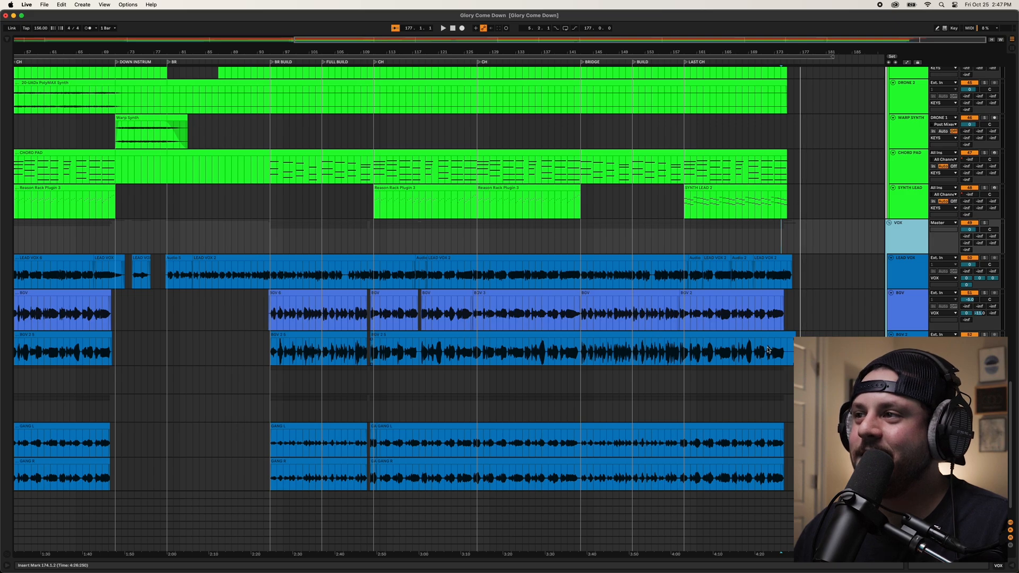
scroll(768, 350, "down", 2)
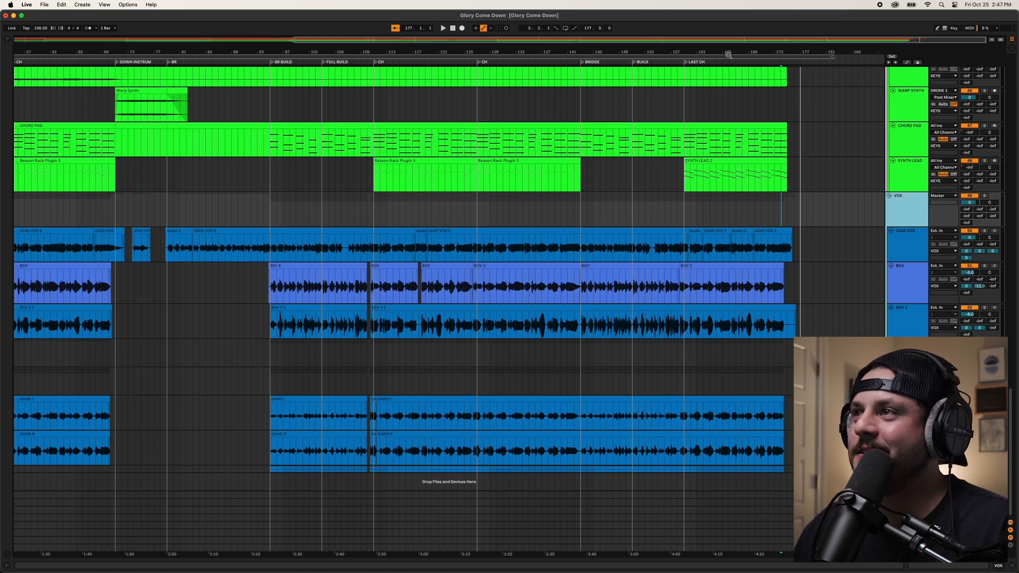
left_click_drag(729, 55, 729, 37)
key("super+a")
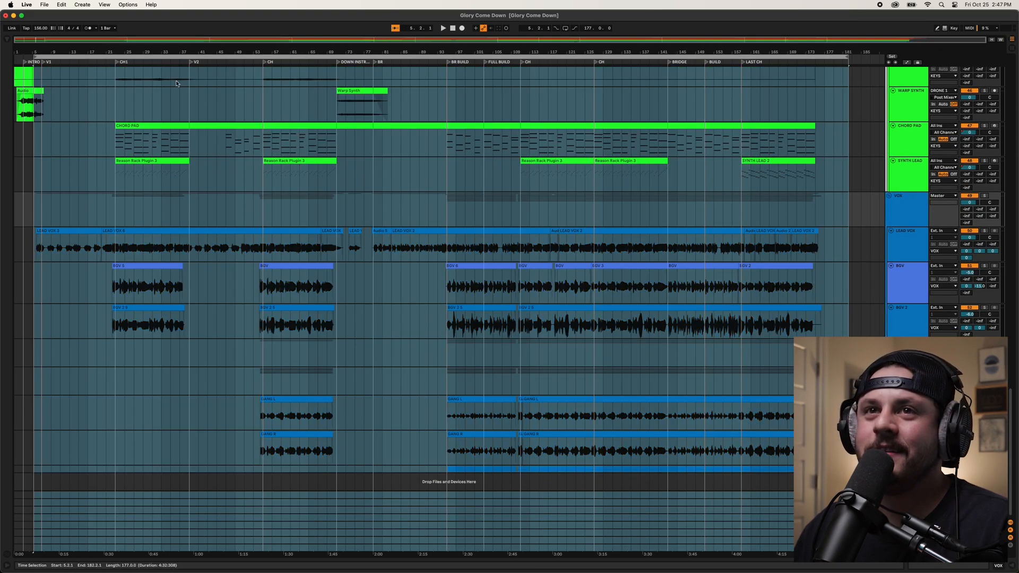
left_click_drag(36, 57, 16, 57)
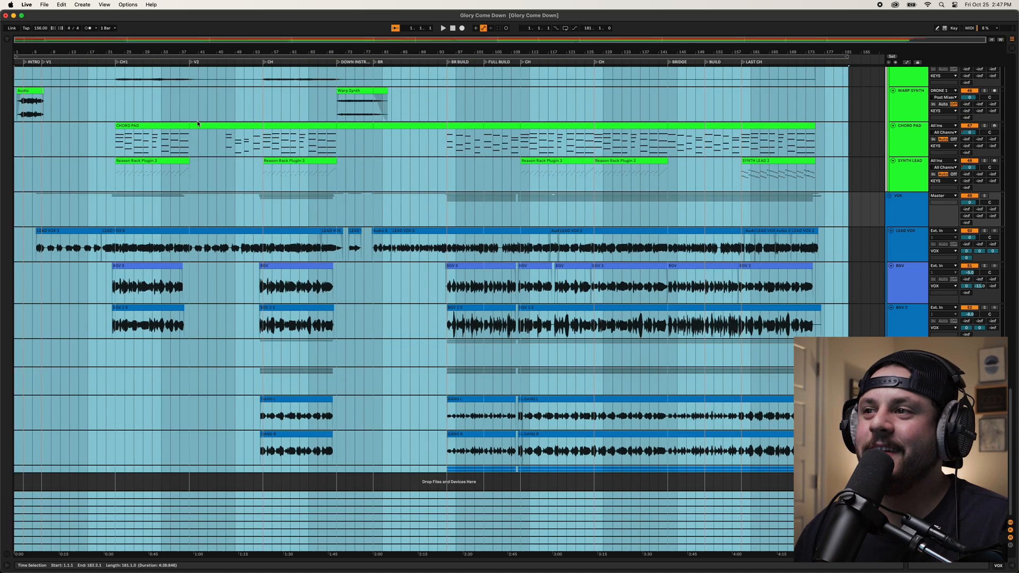
- Look at the Limiter on the Master track, hide the device view and clear the time selection
scroll(471, 217, "up", 10)
double_click(909, 548)
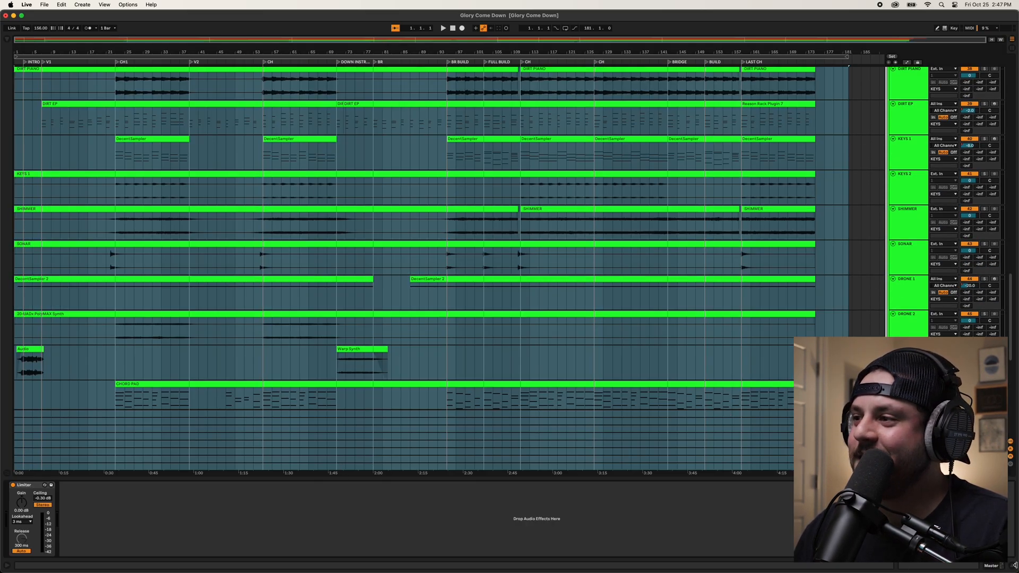
left_click(1014, 566)
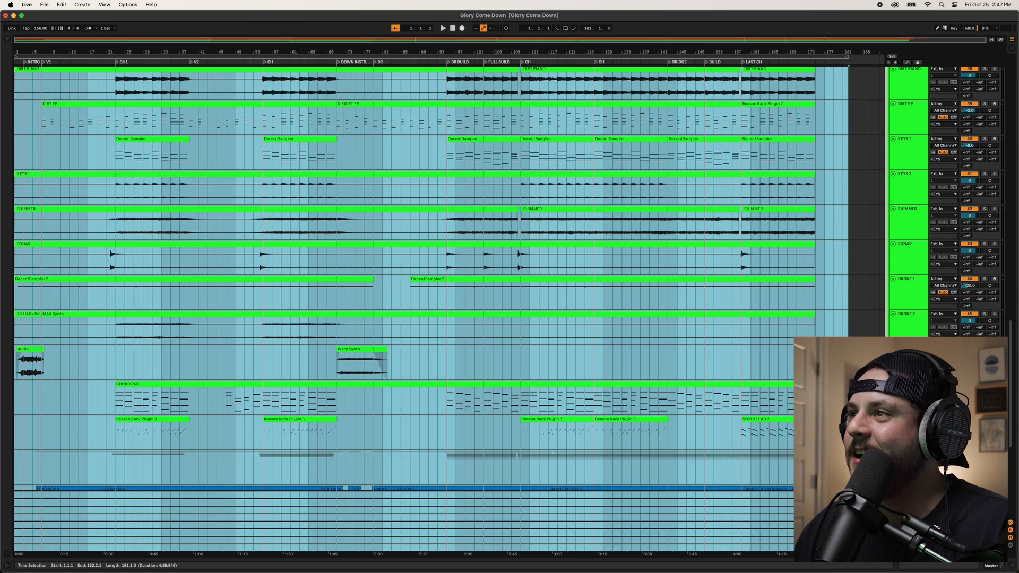
left_click(852, 433)
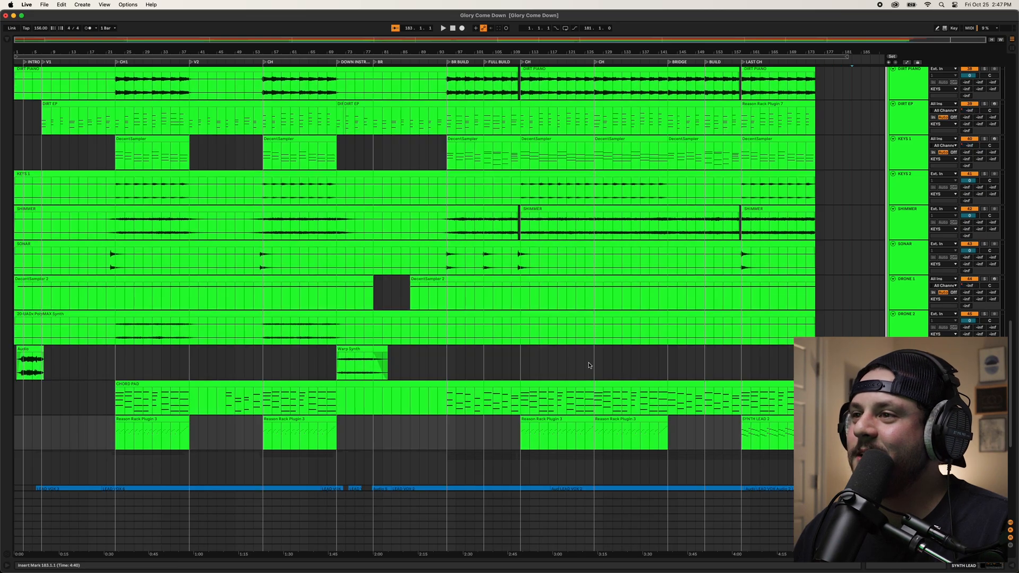
- Fold the KEYS, VOX and EG groups in the arrangement
scroll(590, 366, "down", 2)
scroll(594, 368, "up", 10)
scroll(596, 368, "up", 1)
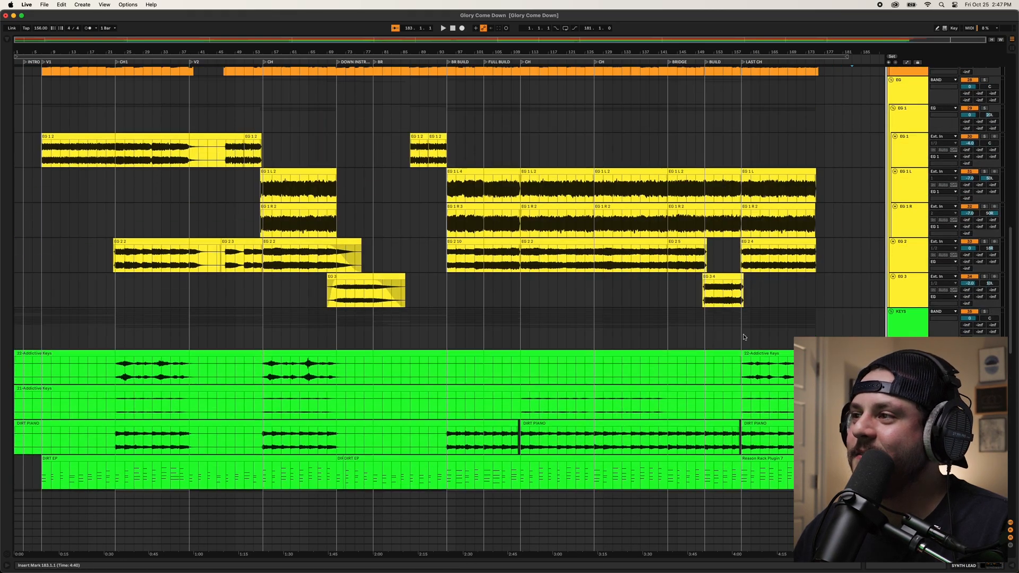
left_click(890, 311)
left_click(890, 334)
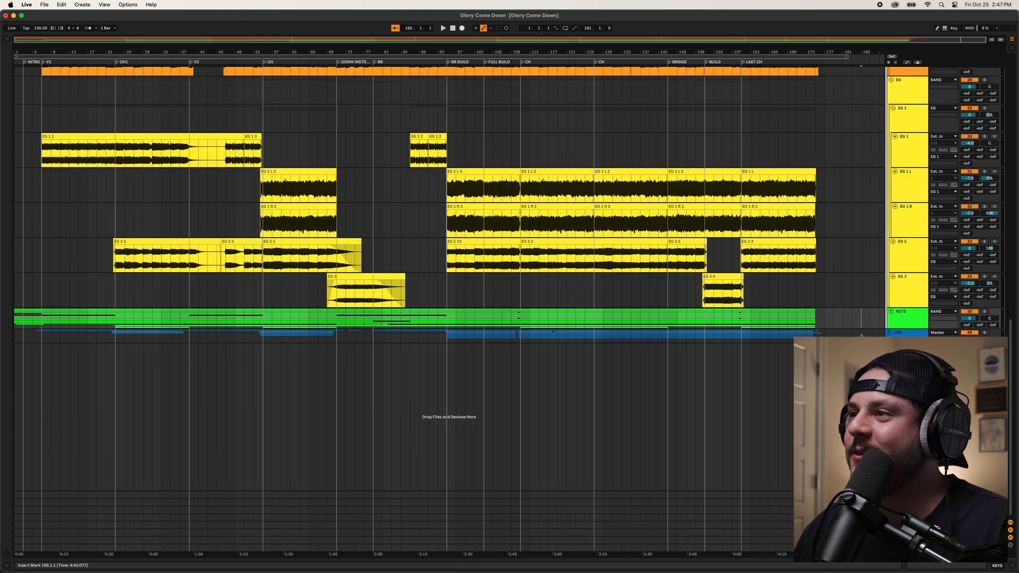
scroll(899, 225, "up", 7)
left_click(891, 207)
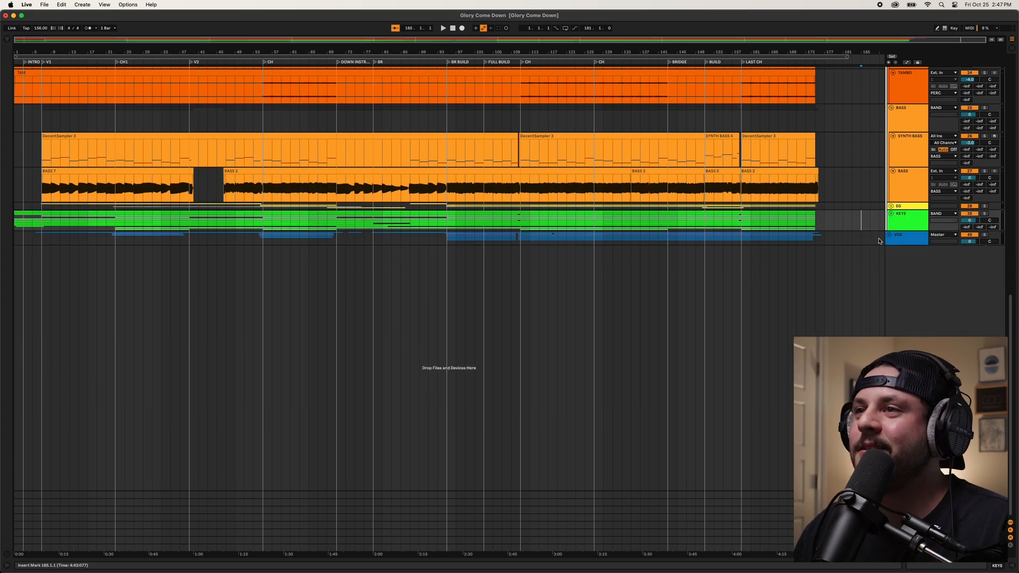
- Fold the BASS, PERC and LIVE DRUMS groups so the whole song shows as compact groups
scroll(881, 242, "up", 5)
left_click(891, 239)
scroll(903, 245, "up", 6)
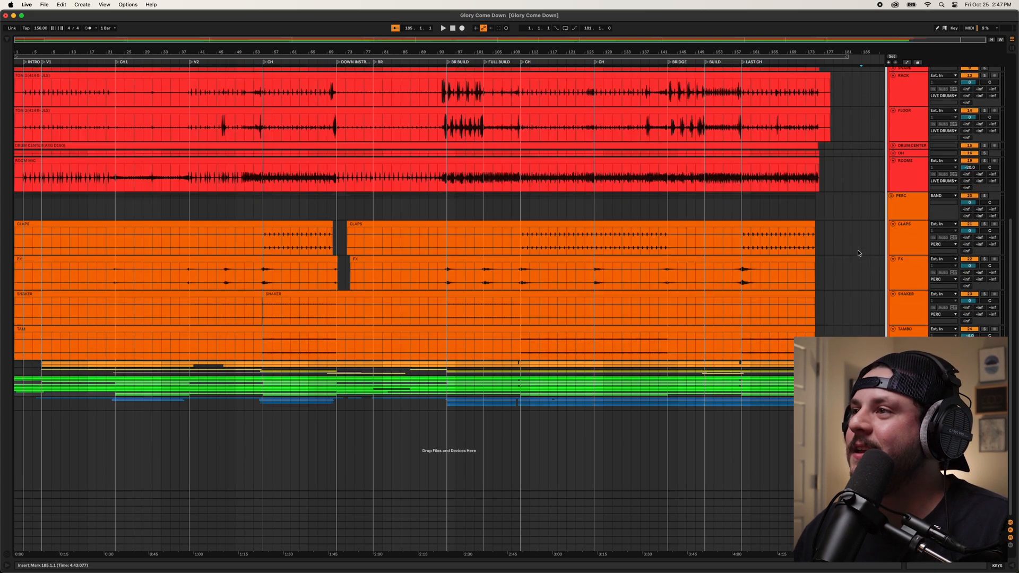
left_click(892, 241)
scroll(880, 235, "up", 6)
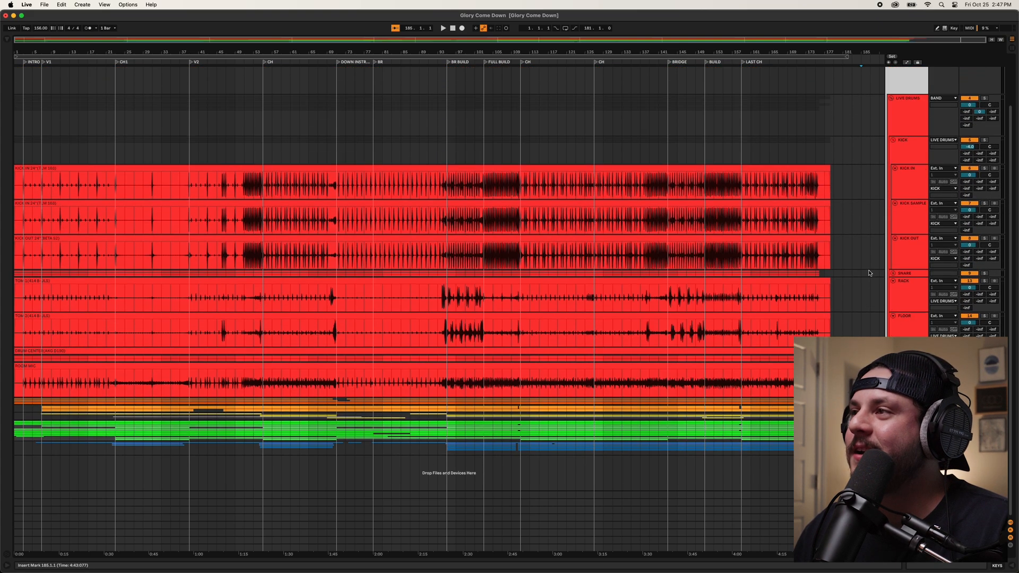
left_click(891, 135)
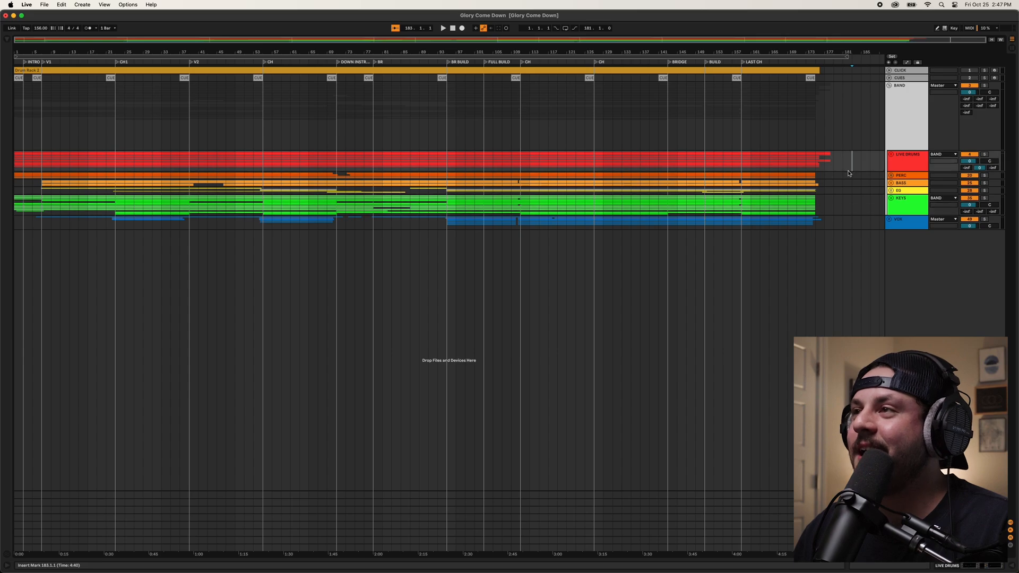
- Unfold the PERC and LIVE DRUMS groups to show their individual tracks
left_click(750, 115)
mouse_move(766, 52)
left_mouse_down()
mouse_move(765, 89)
mouse_move(764, 52)
left_mouse_up()
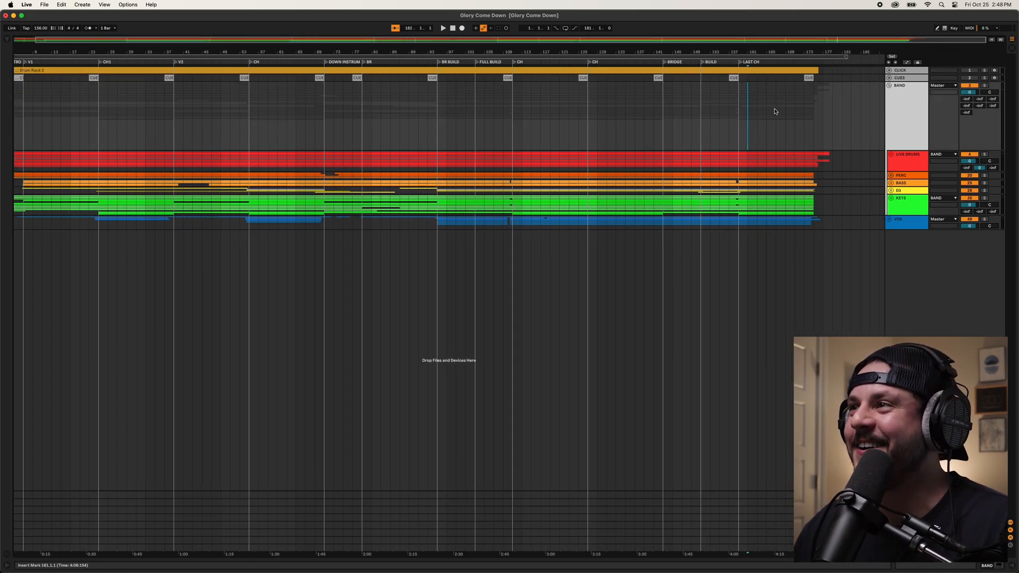
left_click(892, 175)
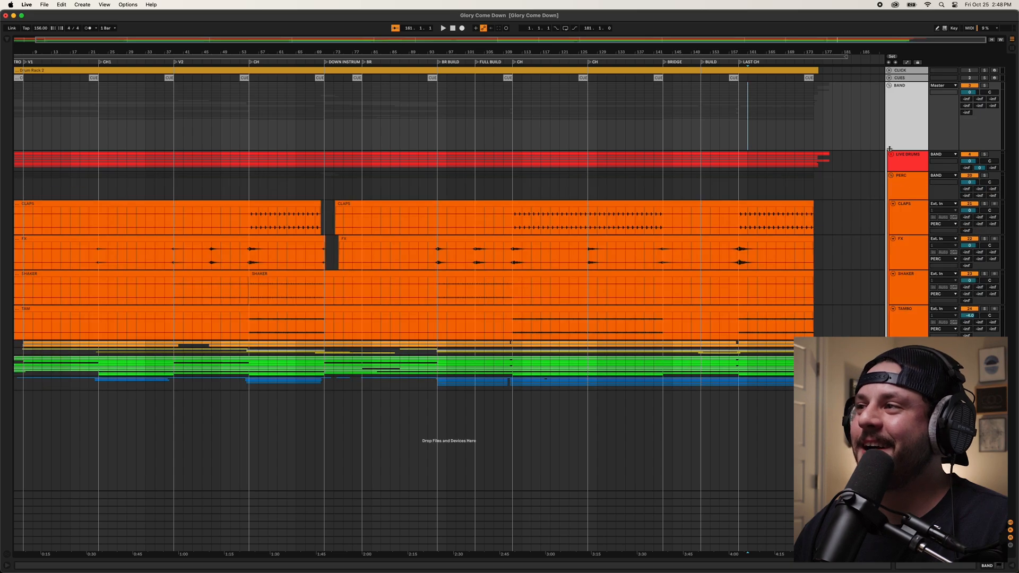
left_click(892, 155)
scroll(853, 182, "down", 3)
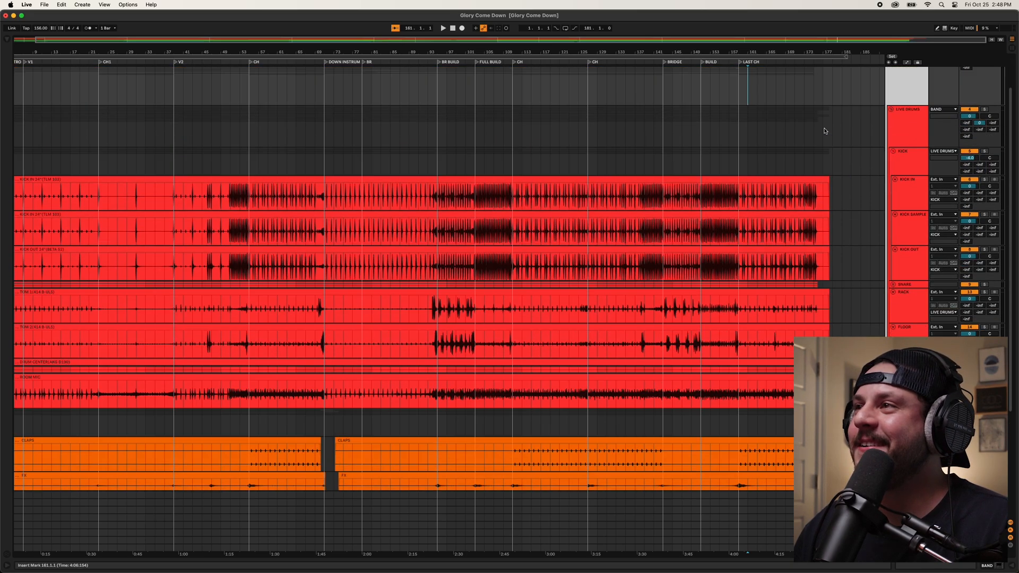
- Place the insert marker at bar 172 on LIVE DRUMS and look at the Glue Compressor on the BAND group
scroll(826, 131, "up", 2)
mouse_move(817, 52)
left_mouse_down()
mouse_move(819, 101)
mouse_move(730, 138)
mouse_move(730, 82)
left_mouse_up()
left_click(689, 168)
left_click_drag(679, 52, 731, 50)
scroll(770, 141, "up", 2)
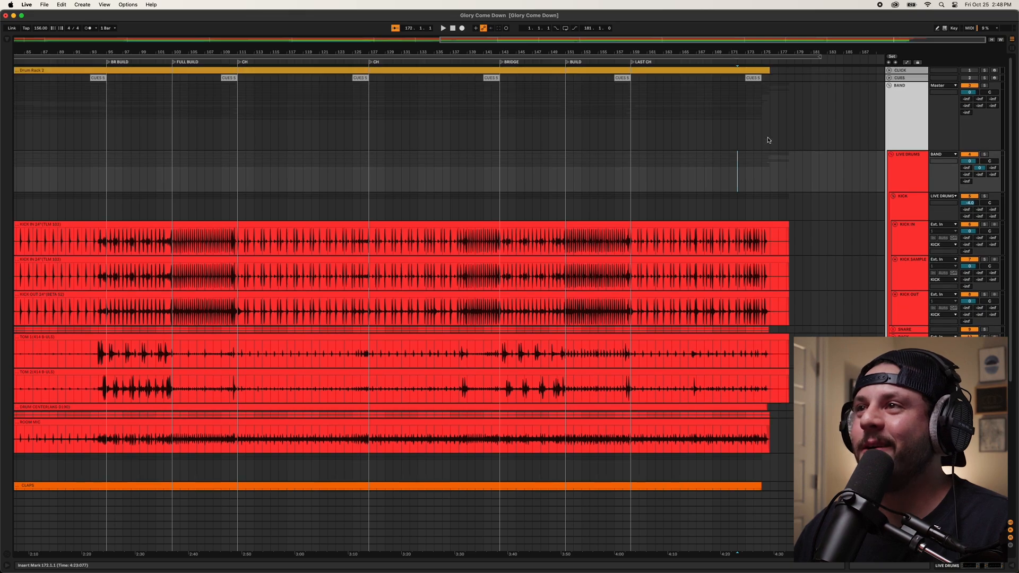
double_click(899, 113)
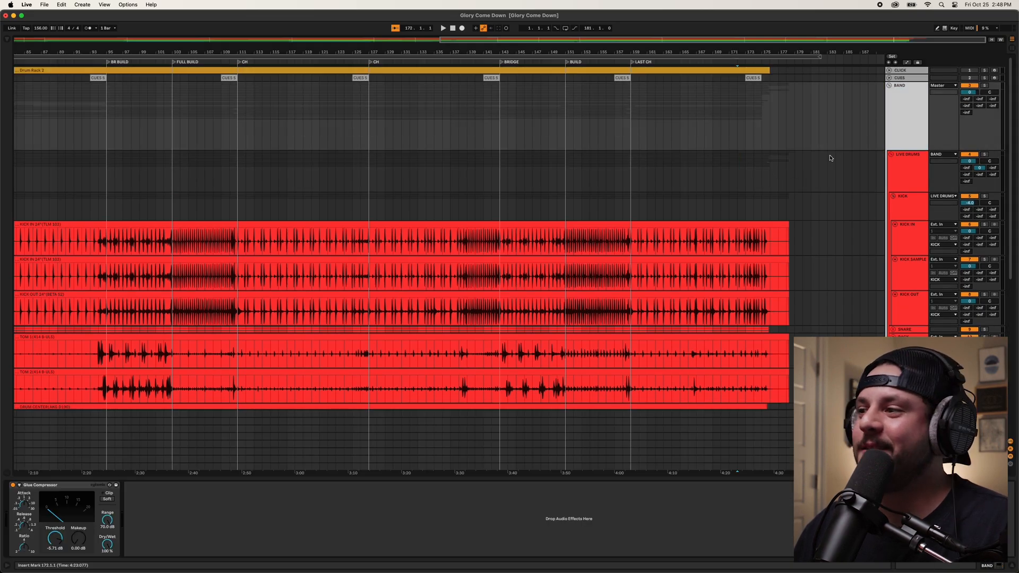
left_click(1011, 567)
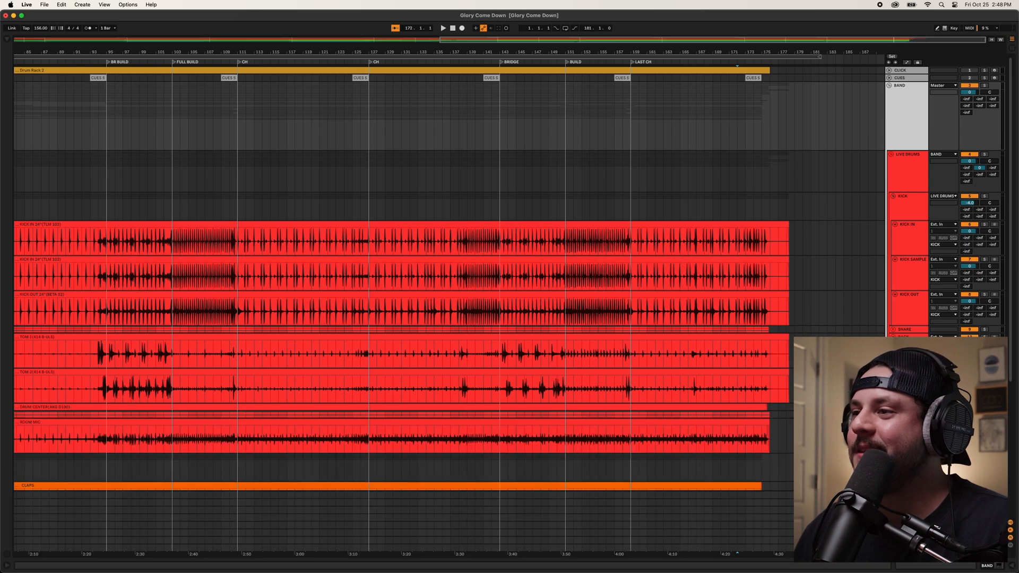
- Examine the drum and percussion clips from BR BUILD to the ending, placing the insert marker at bar 139 on PERC
scroll(660, 354, "down", 10)
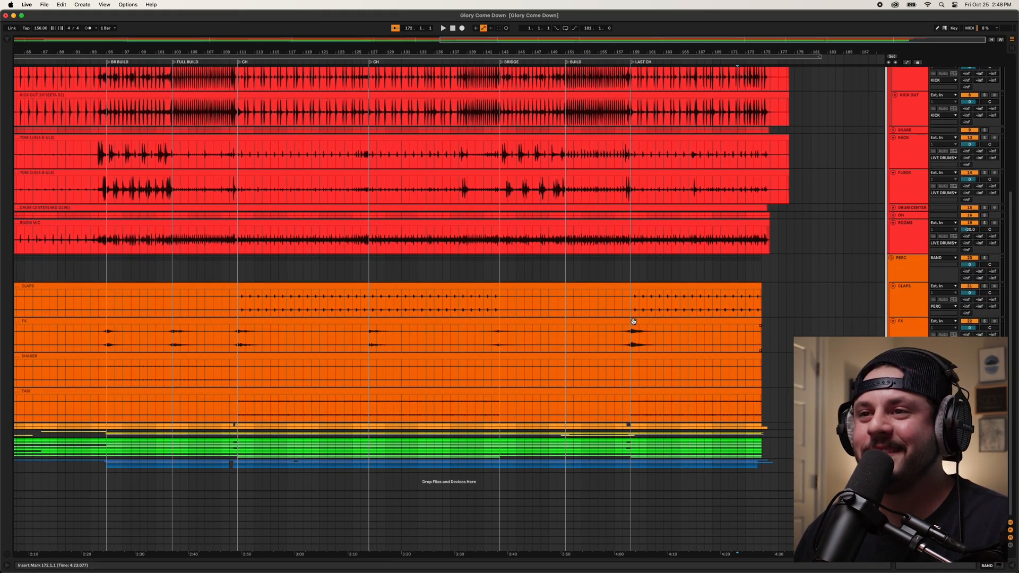
scroll(634, 321, "up", 3)
scroll(631, 318, "down", 3)
left_click(466, 267)
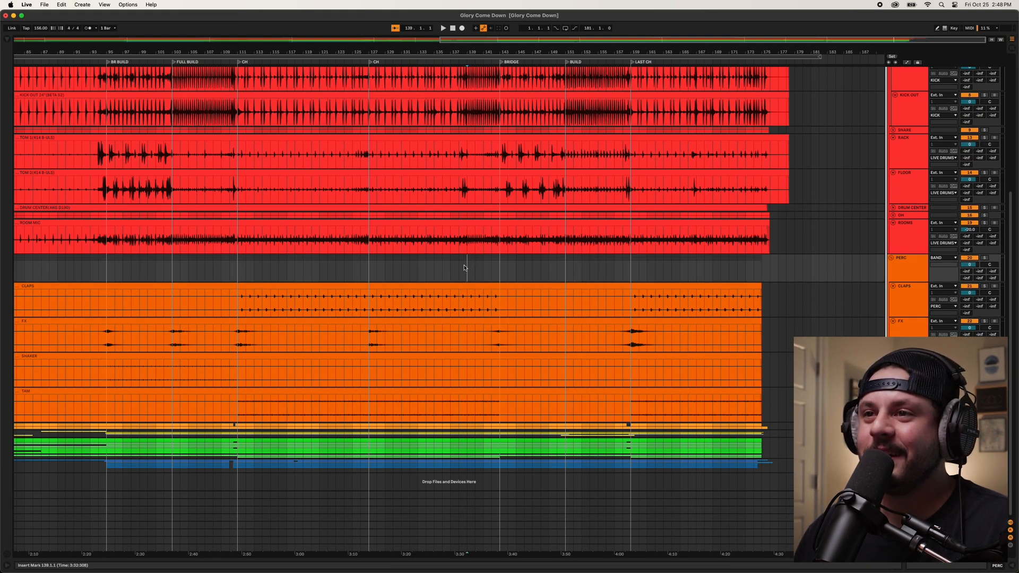
scroll(713, 277, "up", 5)
scroll(765, 315, "down", 5)
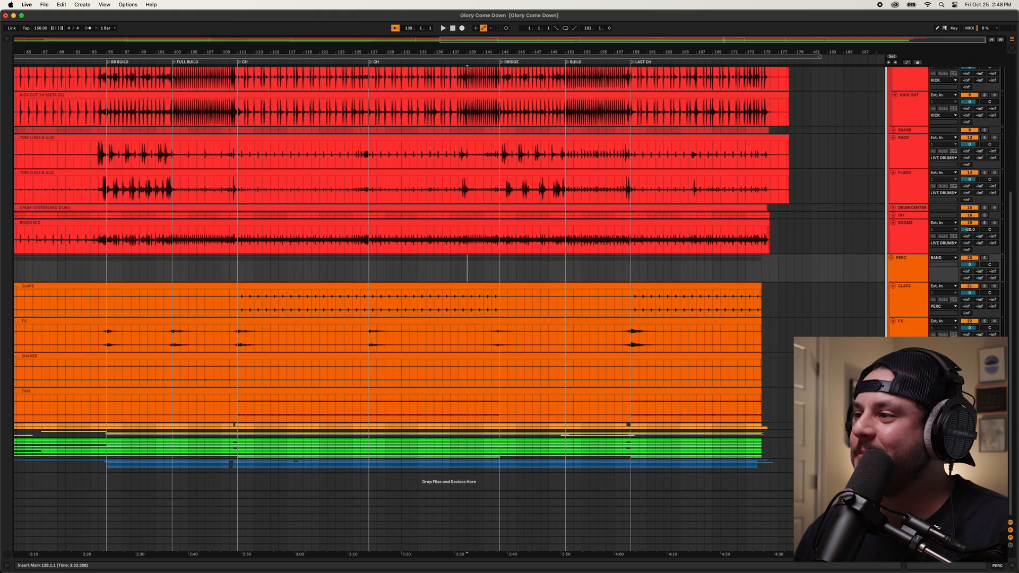
- Unfold the KEYS, EG and BASS groups and look through their tracks
left_click(891, 441)
left_click(891, 434)
left_click(891, 426)
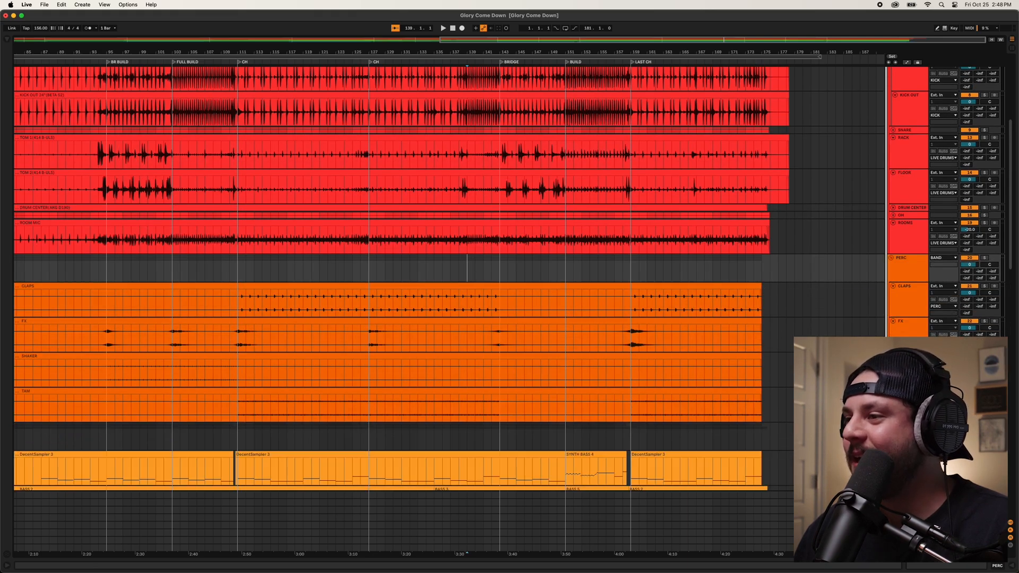
scroll(849, 403, "down", 3)
scroll(403, 265, "down", 3)
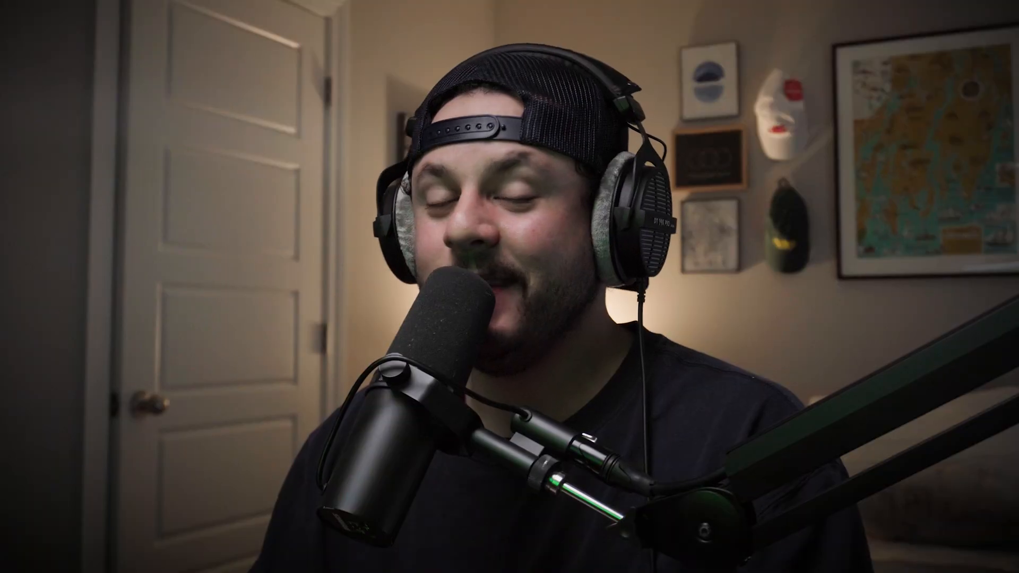